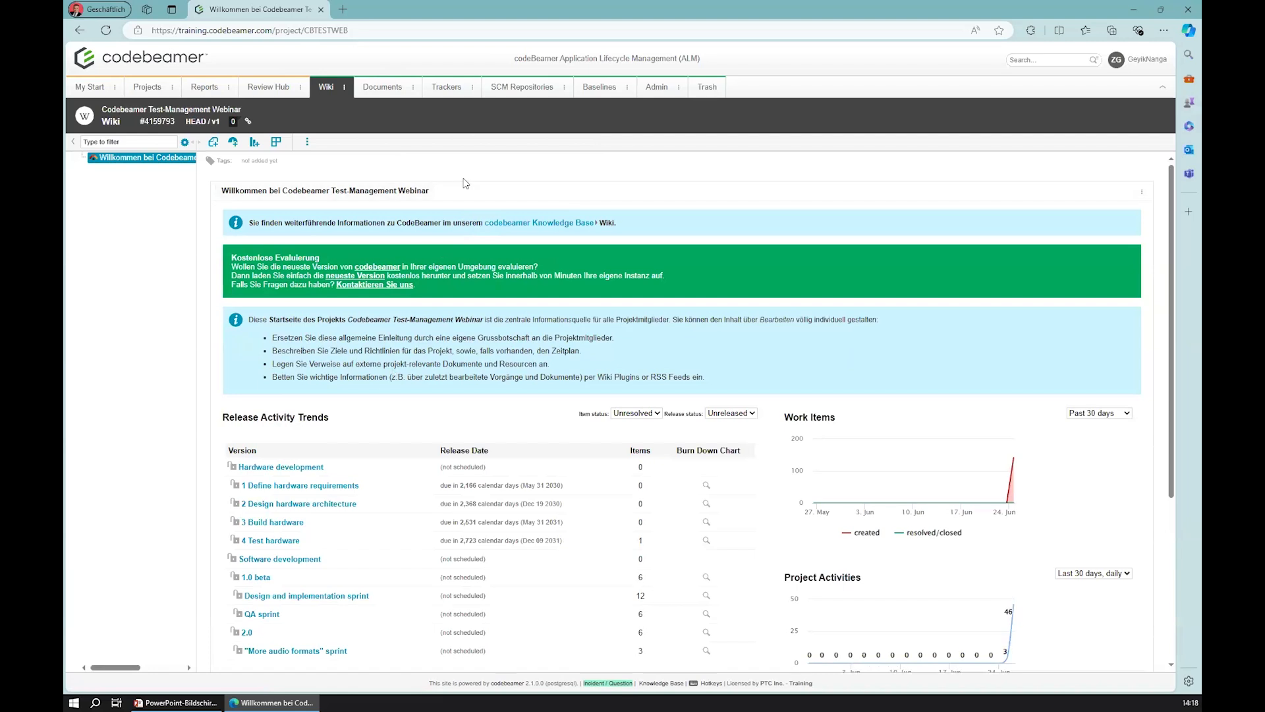
Widen the tree on the project's trackers overview and open the 3 Hardware Architecture tracker.
{"action": "left_click", "coordinate": [459, 88]}
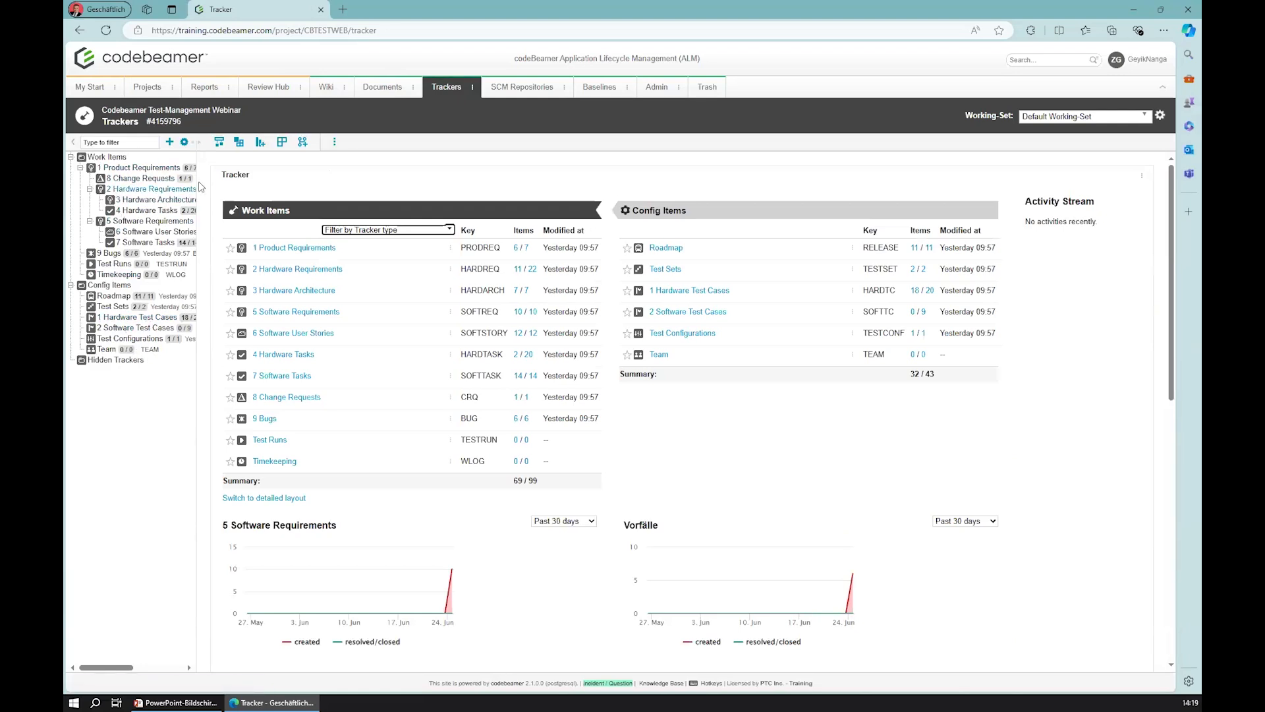
{"action": "left_click", "coordinate": [1145, 59]}
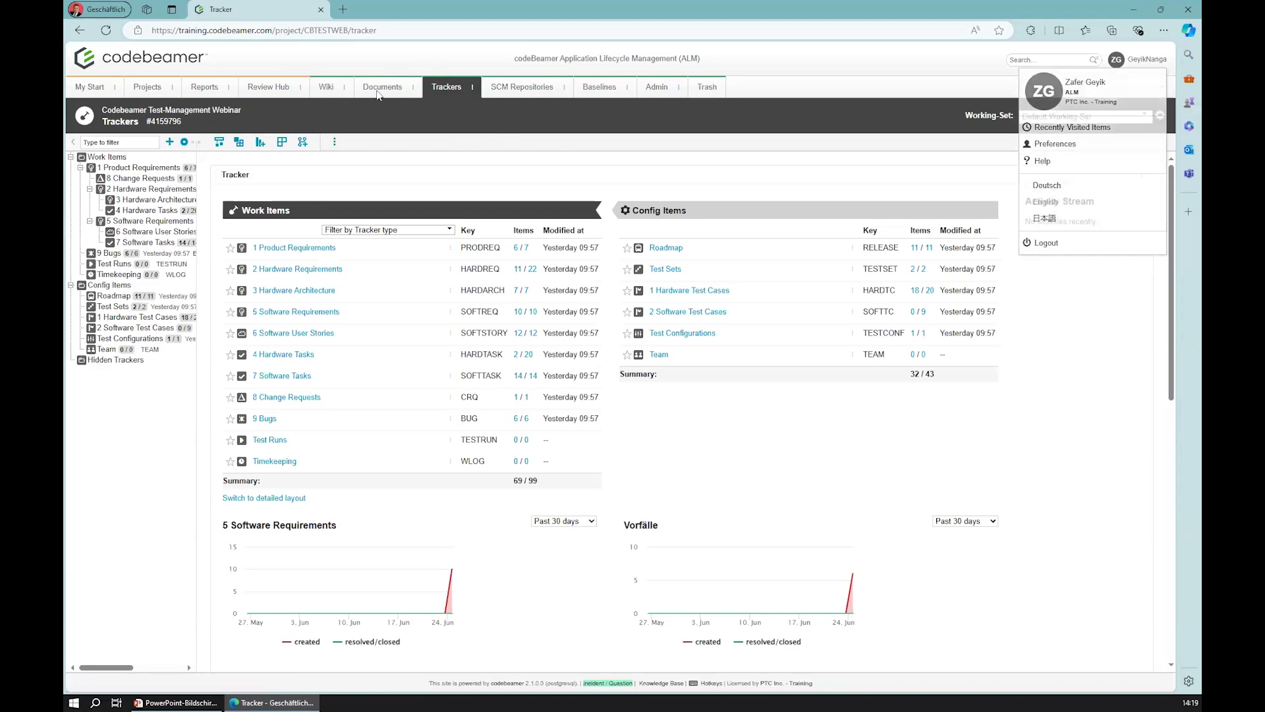
{"action": "left_click_drag", "start_coordinate": [198, 176], "coordinate": [279, 181]}
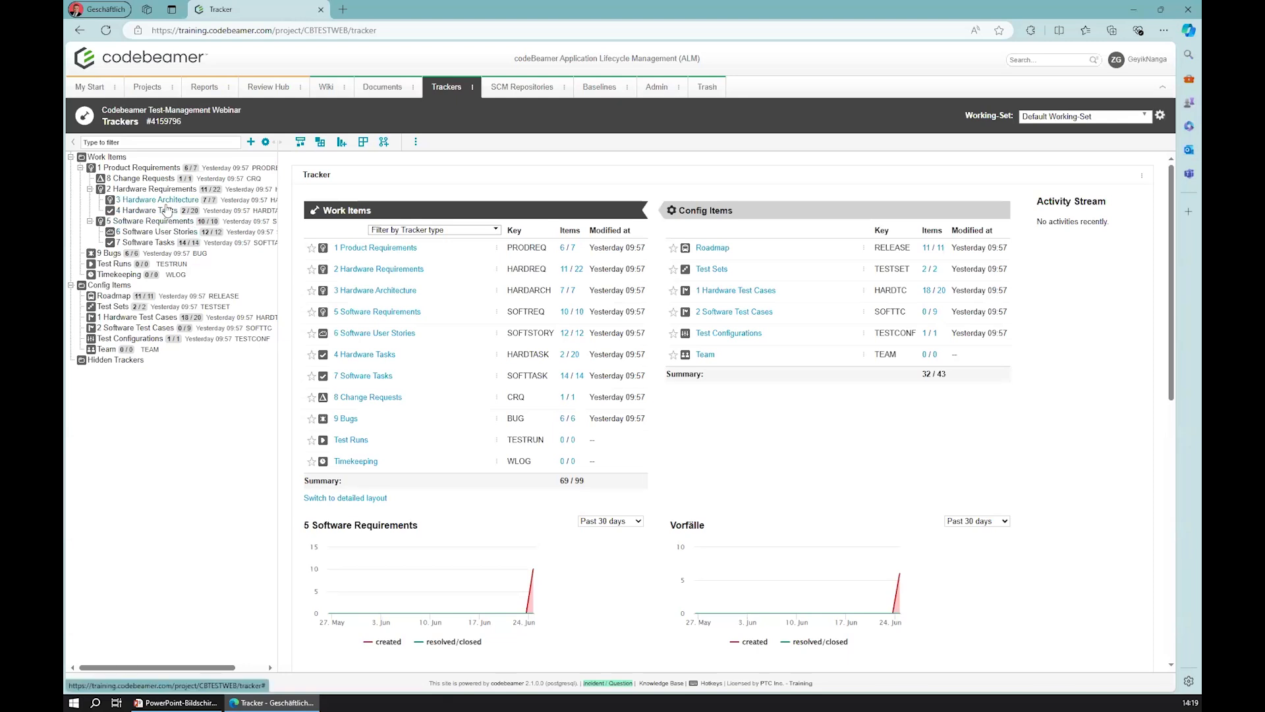
{"action": "left_click", "coordinate": [173, 199]}
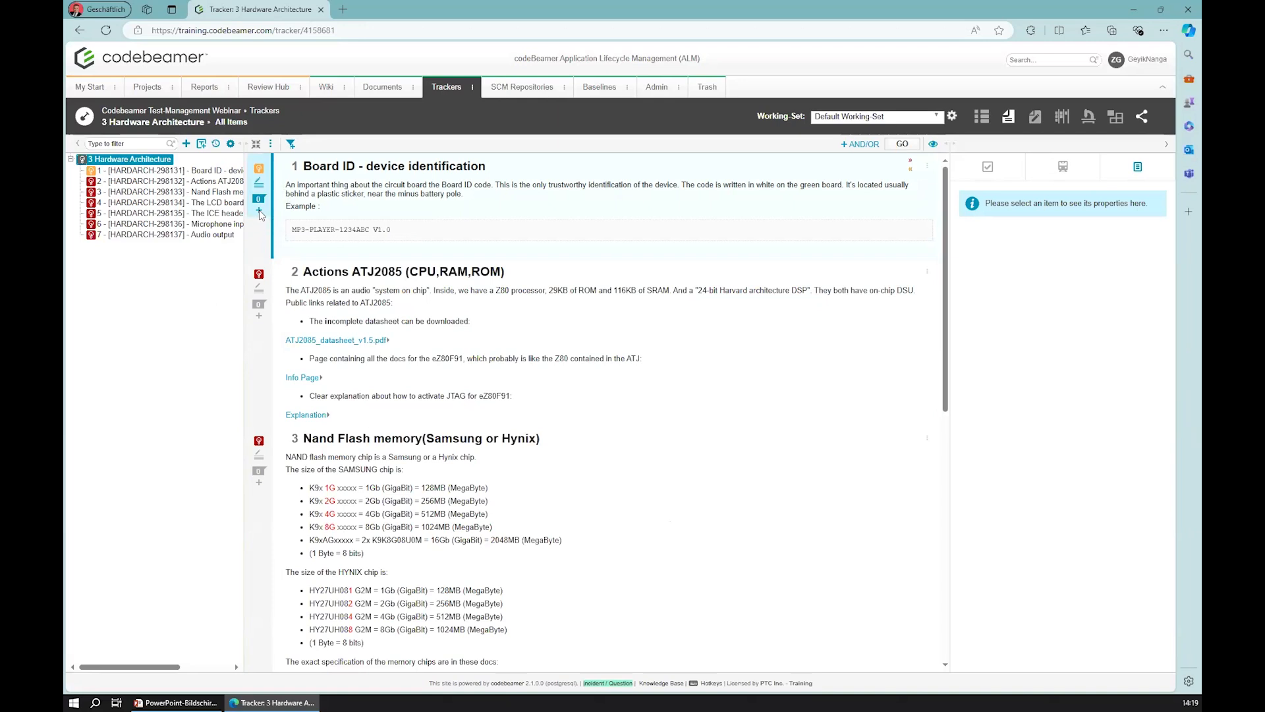
Create and save a downstream test case for Board ID - device identification in 1 Hardware Test Cases, keeping the prefilled values.
{"action": "left_click", "coordinate": [260, 212]}
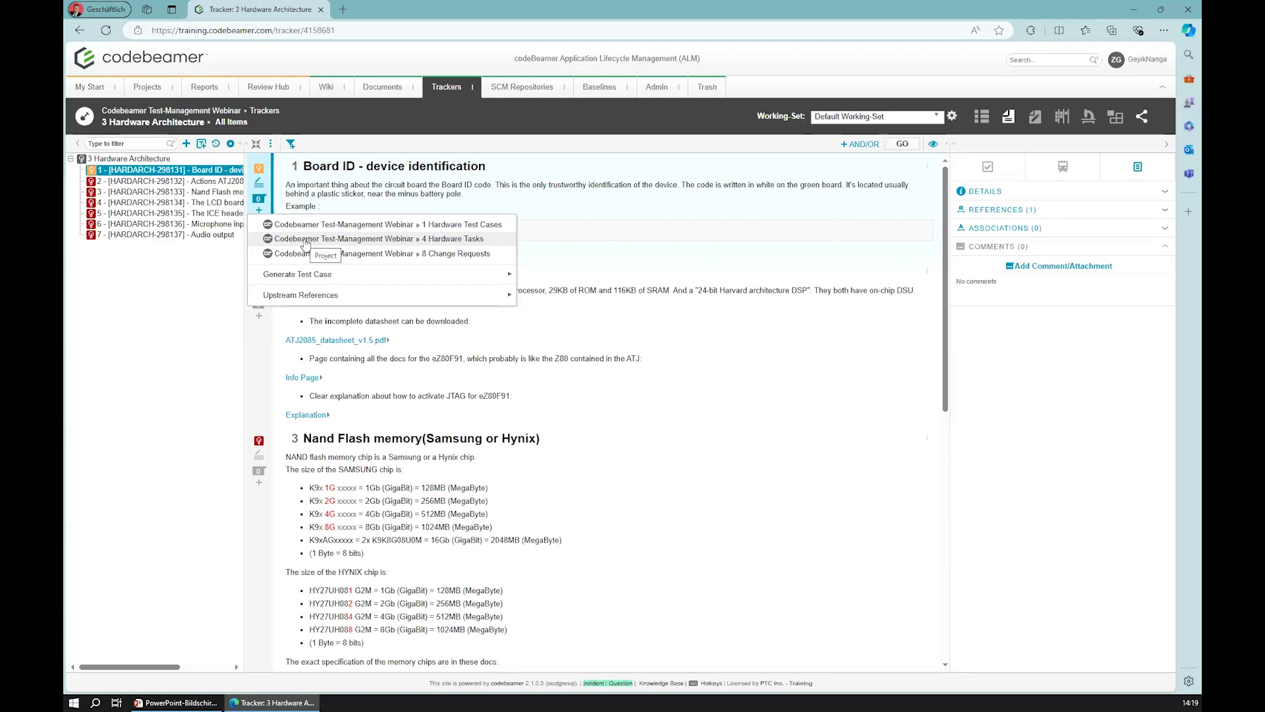
{"action": "left_click", "coordinate": [438, 225]}
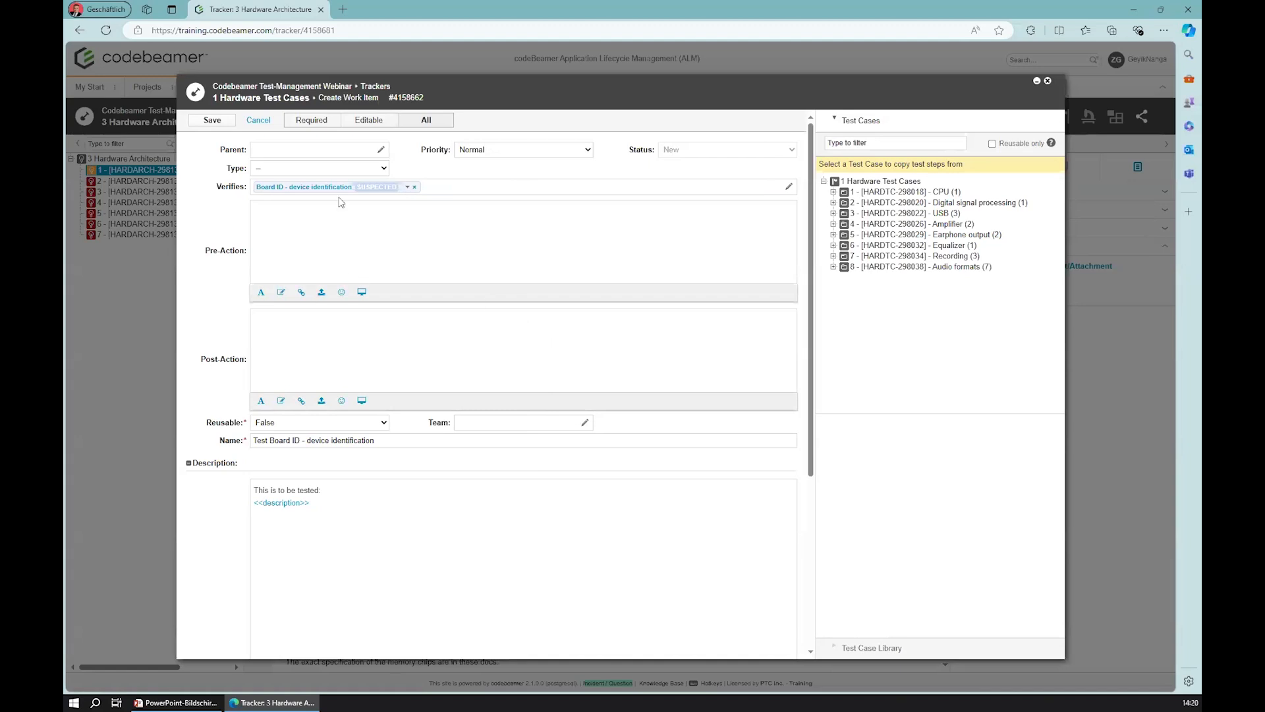
{"action": "left_click", "coordinate": [293, 221]}
{"action": "scroll", "coordinate": [330, 516], "scroll_direction": "down", "scroll_amount": 4}
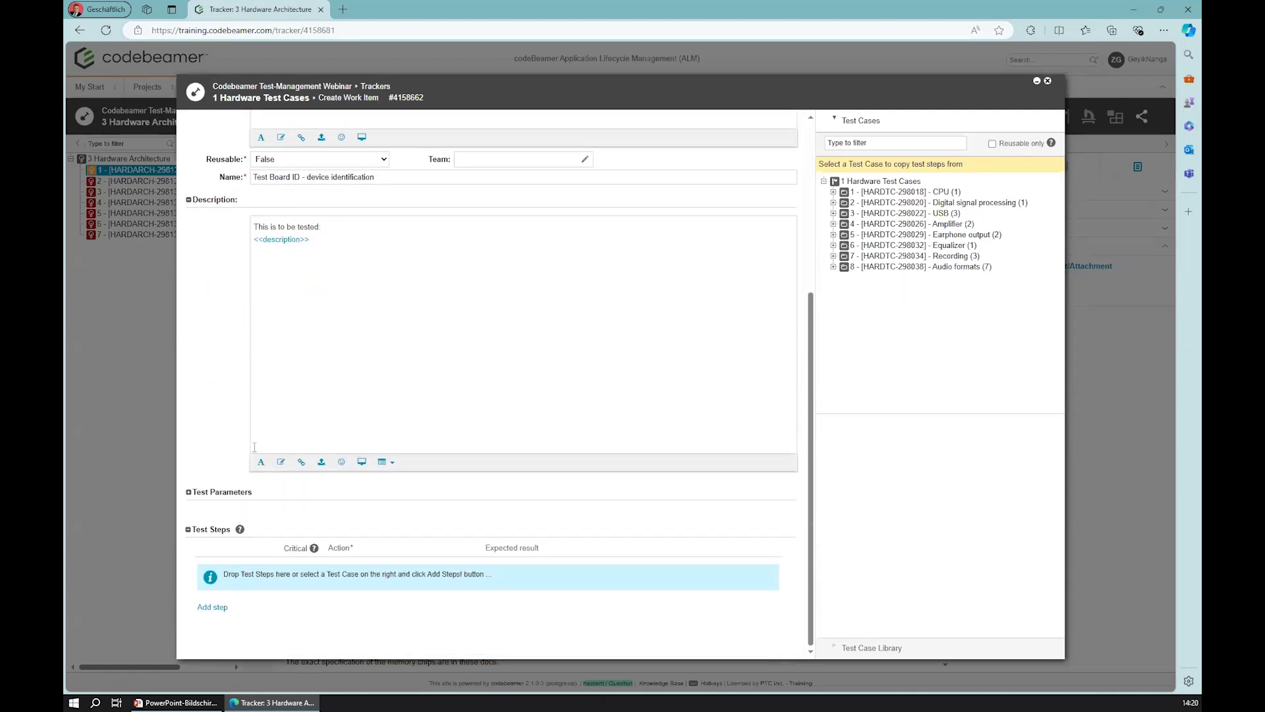
{"action": "left_click", "coordinate": [188, 493]}
{"action": "scroll", "coordinate": [380, 433], "scroll_direction": "down", "scroll_amount": 3}
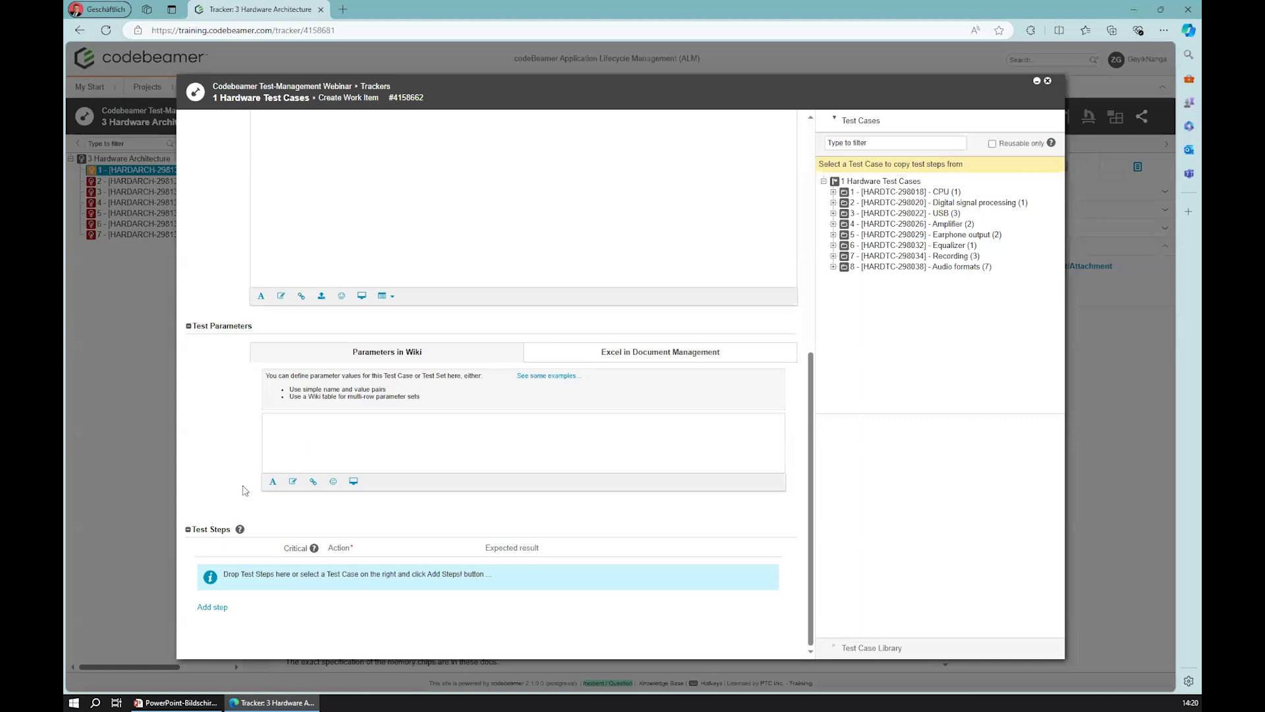
{"action": "scroll", "coordinate": [254, 478], "scroll_direction": "up", "scroll_amount": 8}
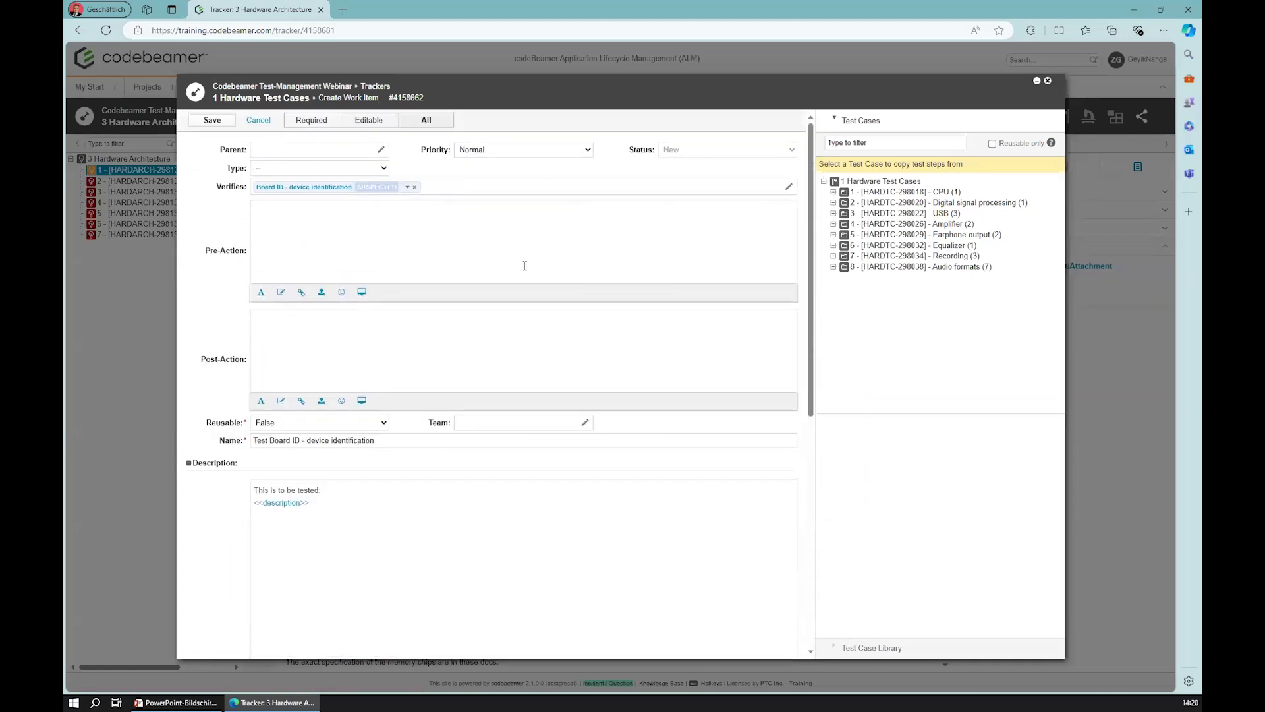
{"action": "left_click", "coordinate": [211, 120]}
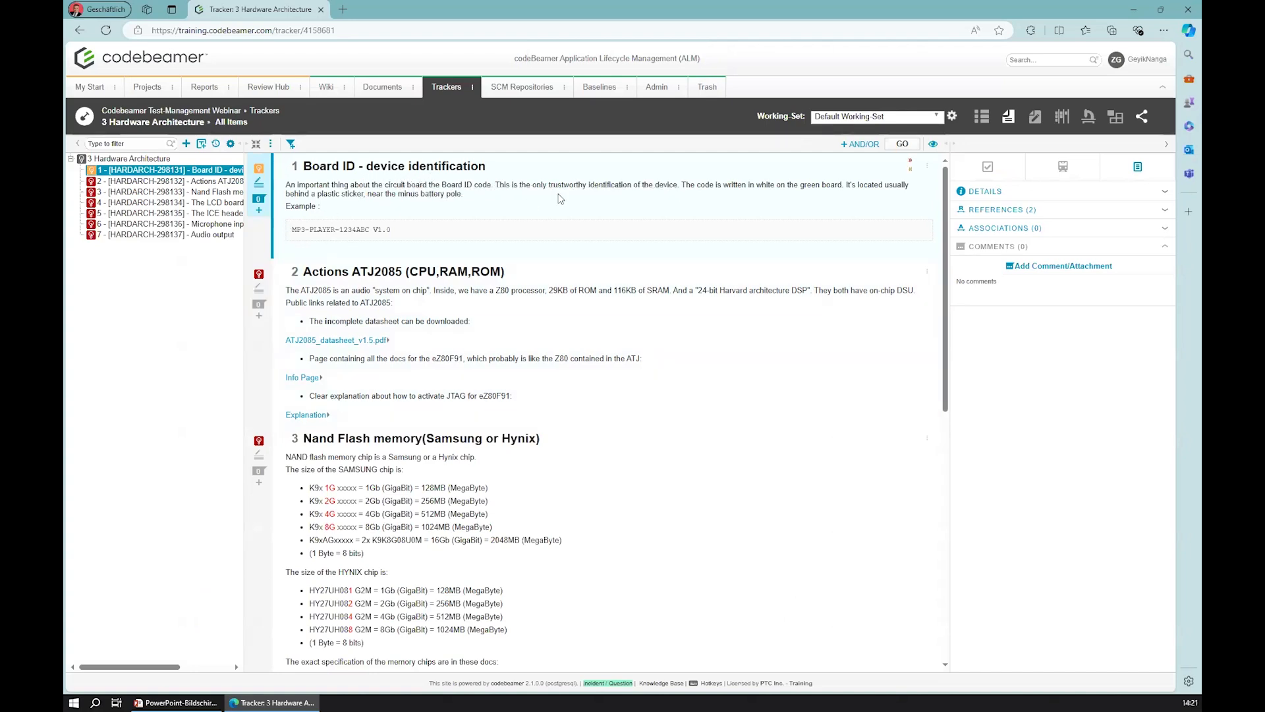
Open the Board ID - device identification item and expand its traceability to review the linked requirement and test case.
{"action": "double_click", "coordinate": [124, 170]}
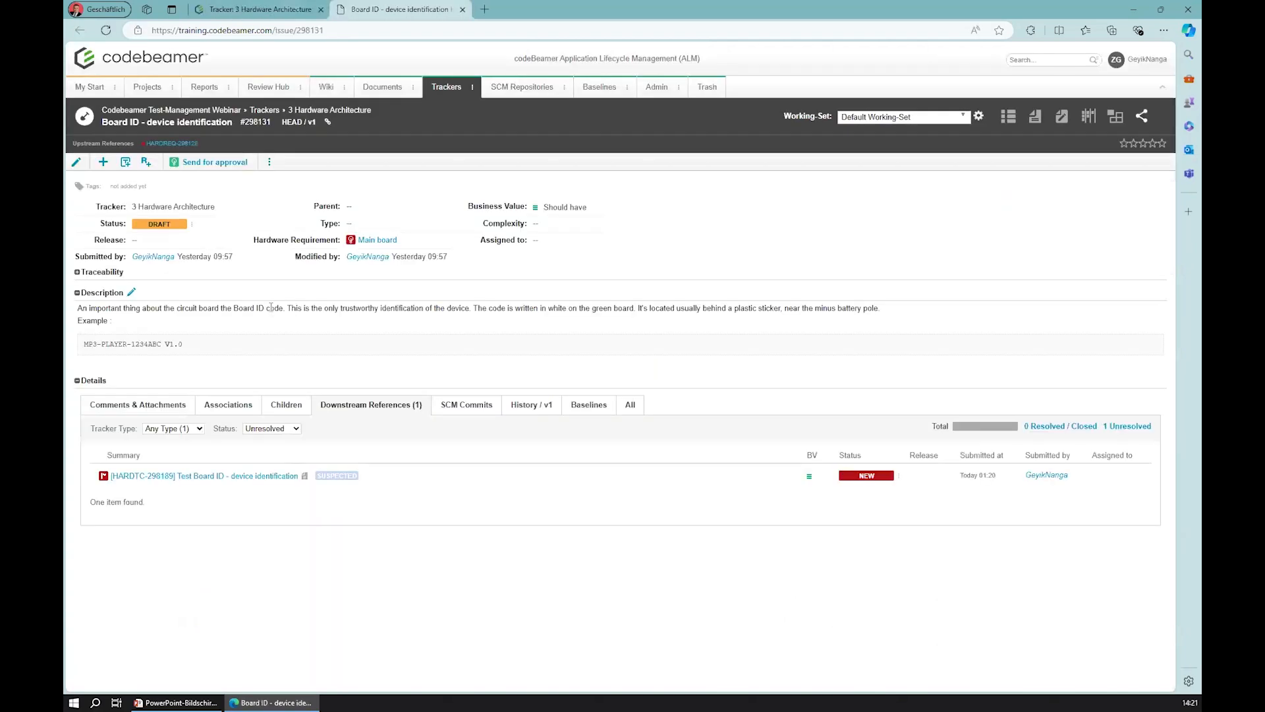
{"action": "left_click", "coordinate": [77, 272]}
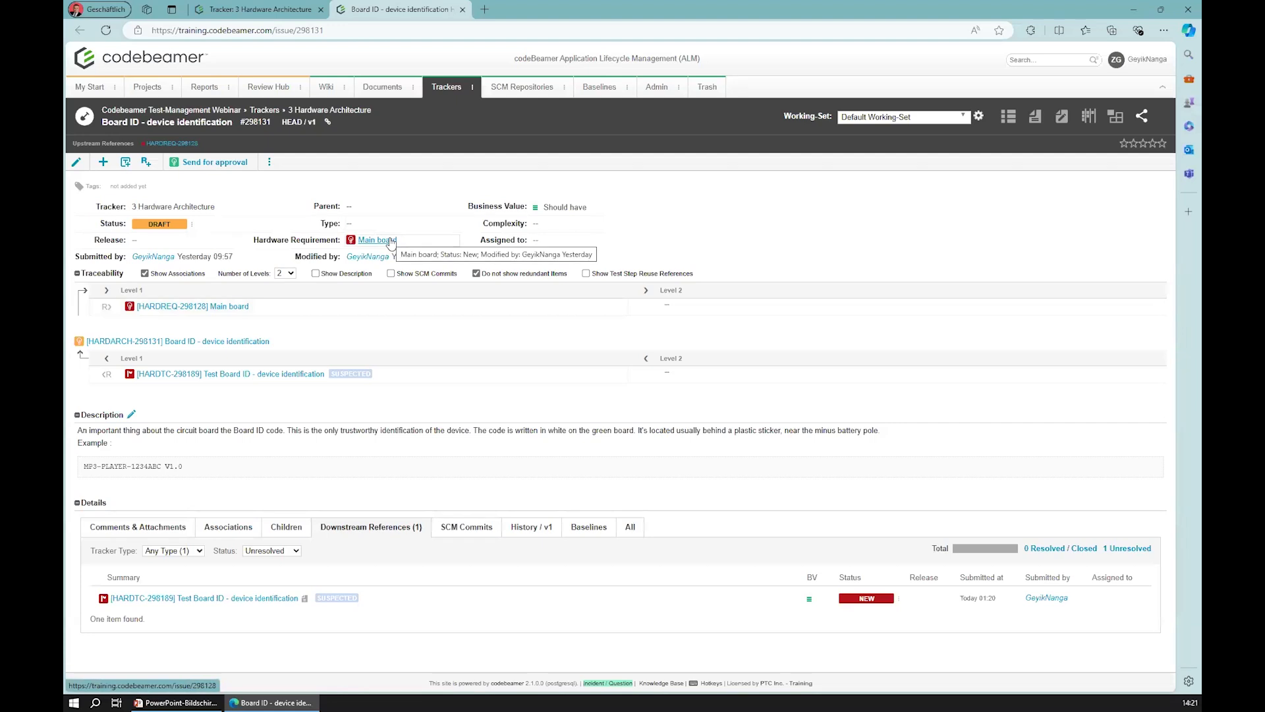
Open the CPU folder from the 1 Hardware Test Cases tracker for editing.
{"action": "left_click", "coordinate": [439, 89]}
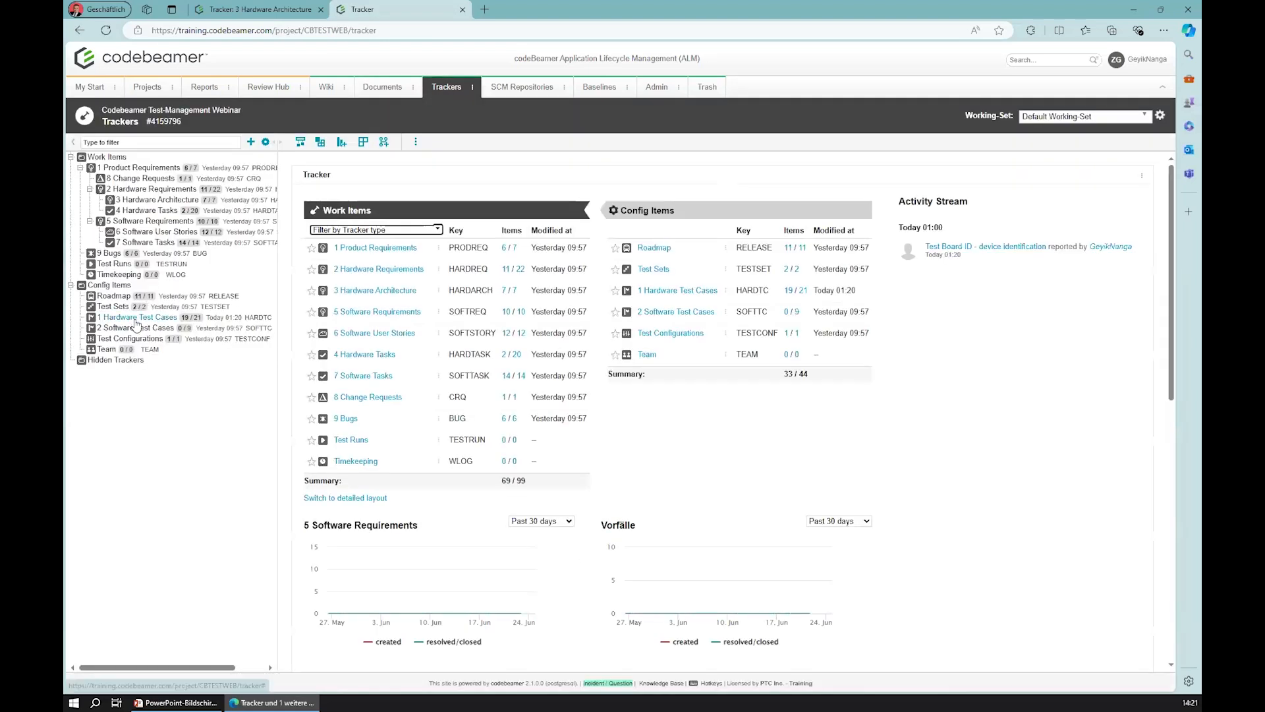
{"action": "left_click", "coordinate": [136, 317]}
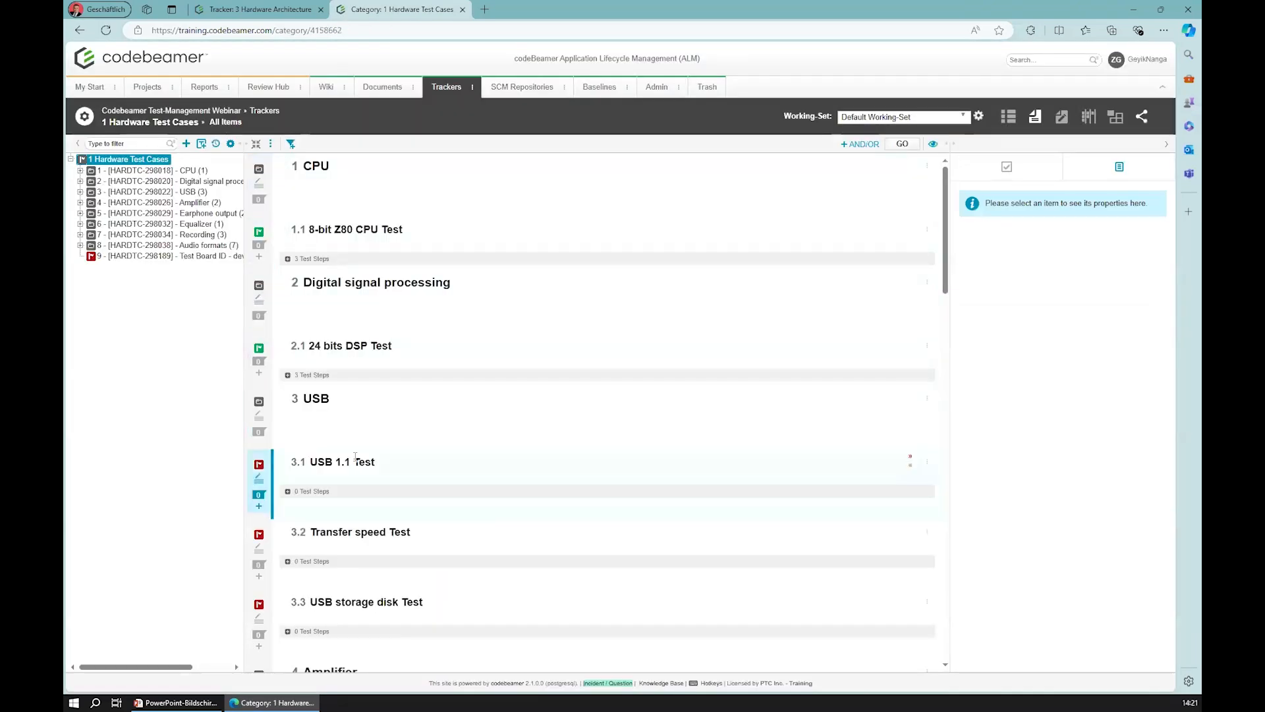
{"action": "scroll", "coordinate": [391, 488], "scroll_direction": "down", "scroll_amount": 15}
{"action": "scroll", "coordinate": [391, 495], "scroll_direction": "up", "scroll_amount": 10}
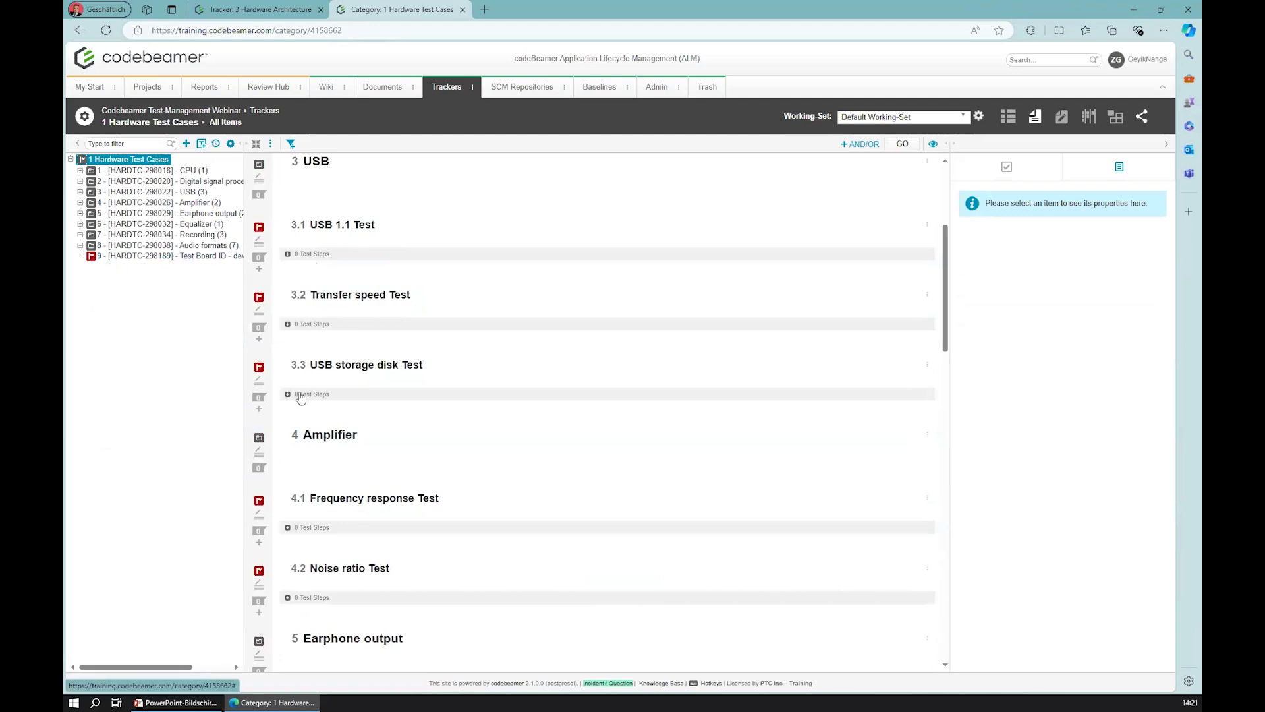
{"action": "scroll", "coordinate": [258, 442], "scroll_direction": "up", "scroll_amount": 3}
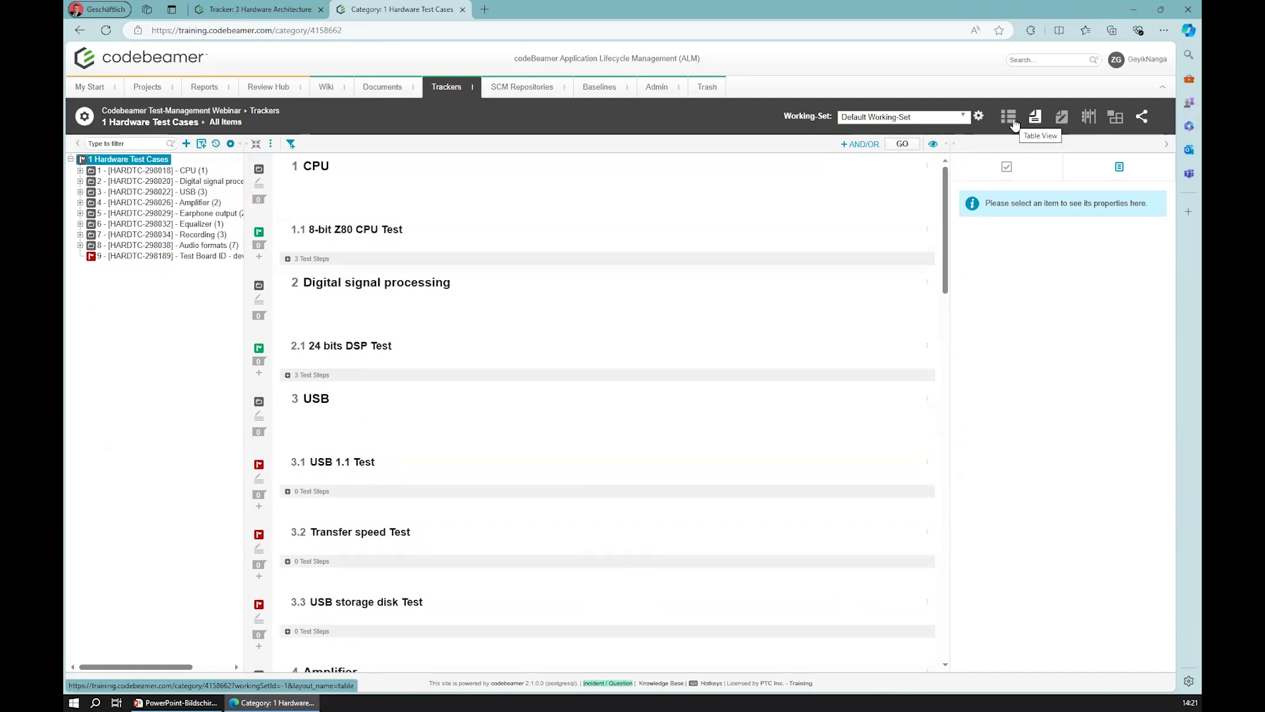
{"action": "double_click", "coordinate": [141, 172]}
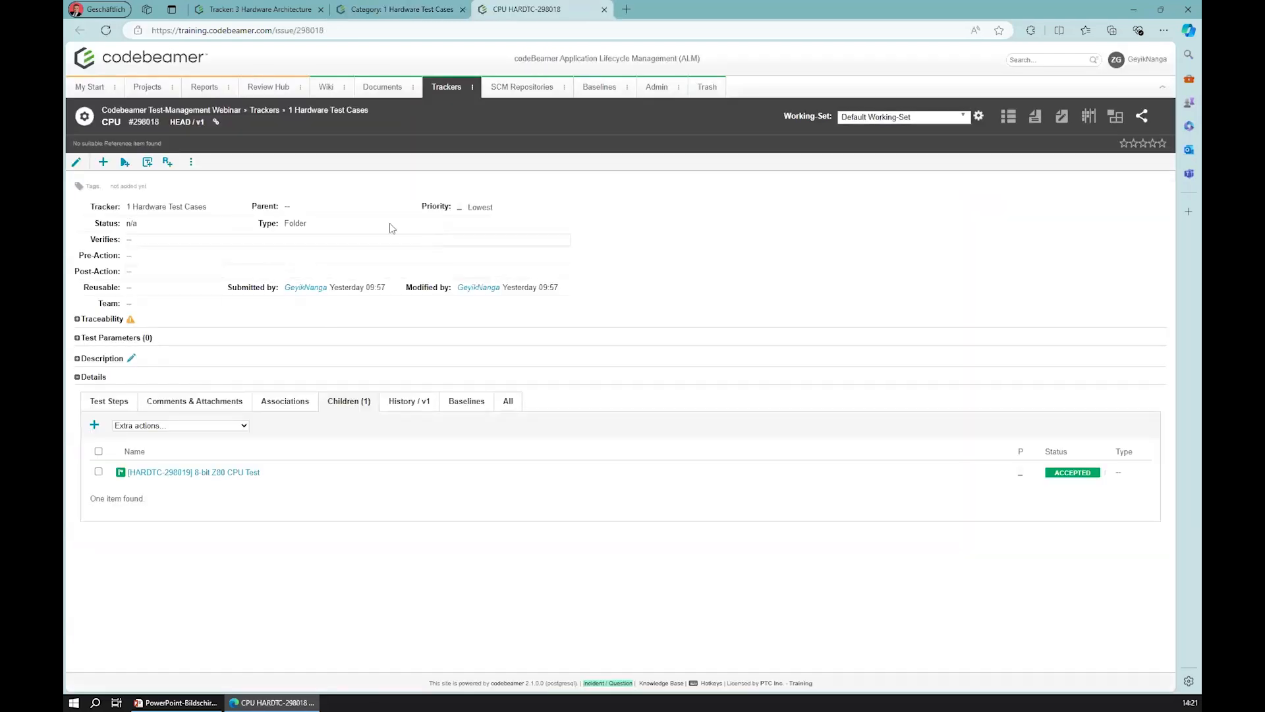
{"action": "left_click", "coordinate": [77, 162]}
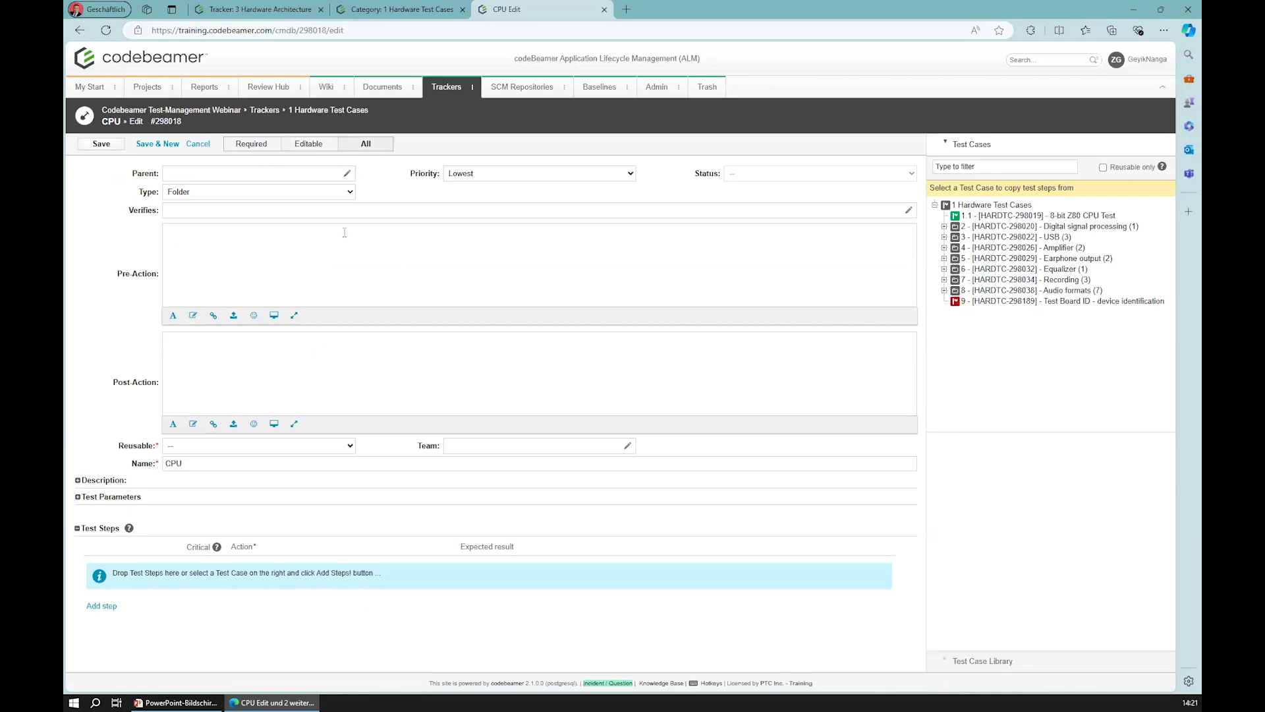
{"action": "left_click", "coordinate": [191, 210]}
{"action": "left_click", "coordinate": [908, 211]}
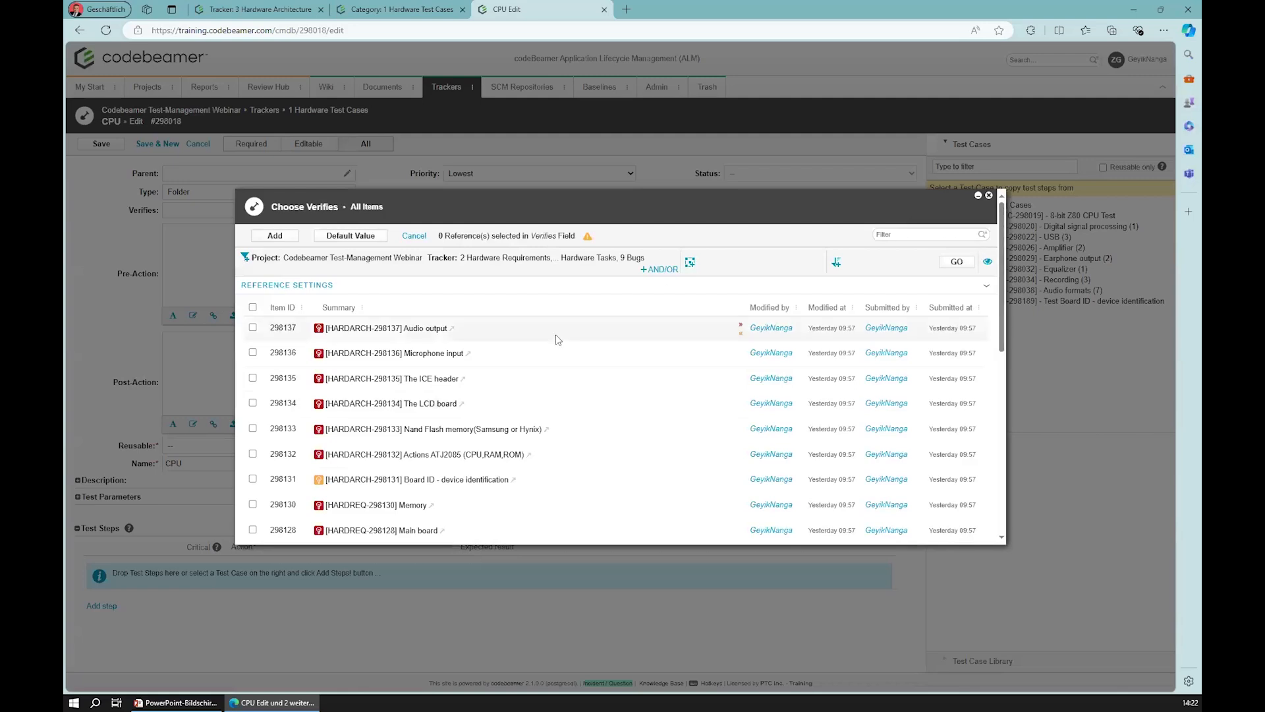
{"action": "scroll", "coordinate": [508, 389], "scroll_direction": "down", "scroll_amount": 2}
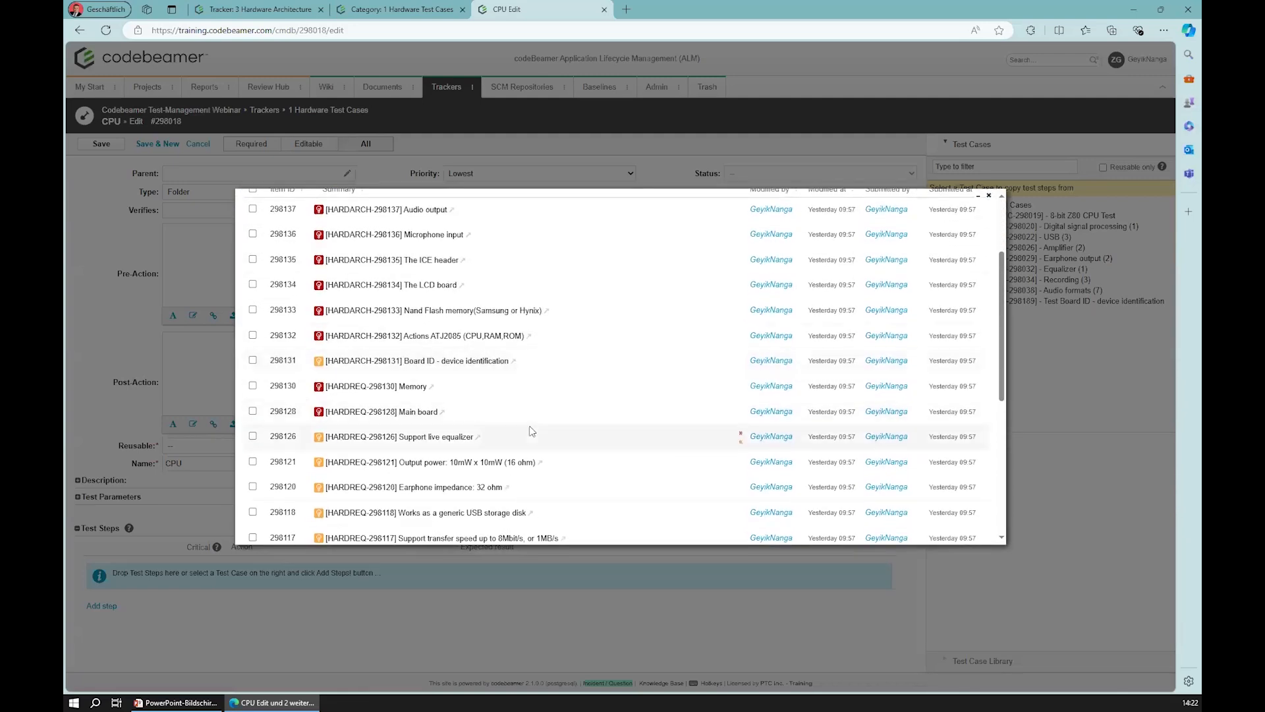
{"action": "scroll", "coordinate": [531, 430], "scroll_direction": "up", "scroll_amount": 2}
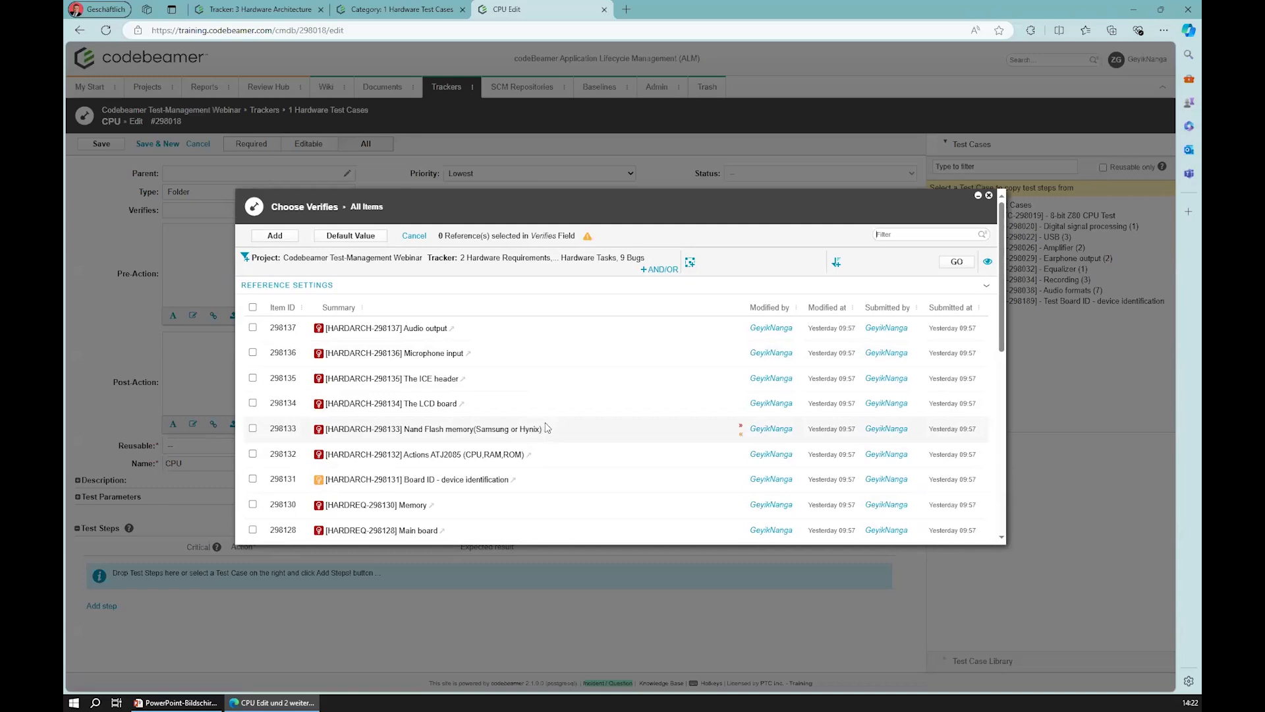
{"action": "scroll", "coordinate": [430, 429], "scroll_direction": "down", "scroll_amount": 1}
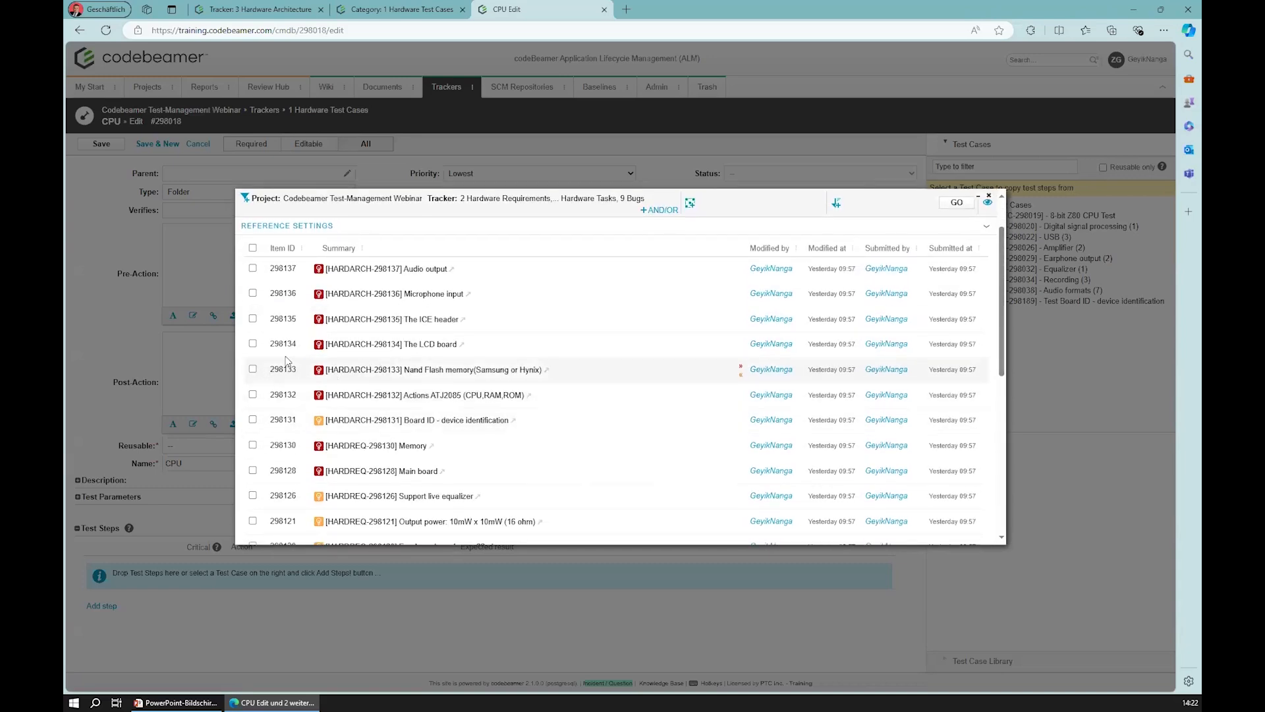
{"action": "left_click", "coordinate": [252, 344]}
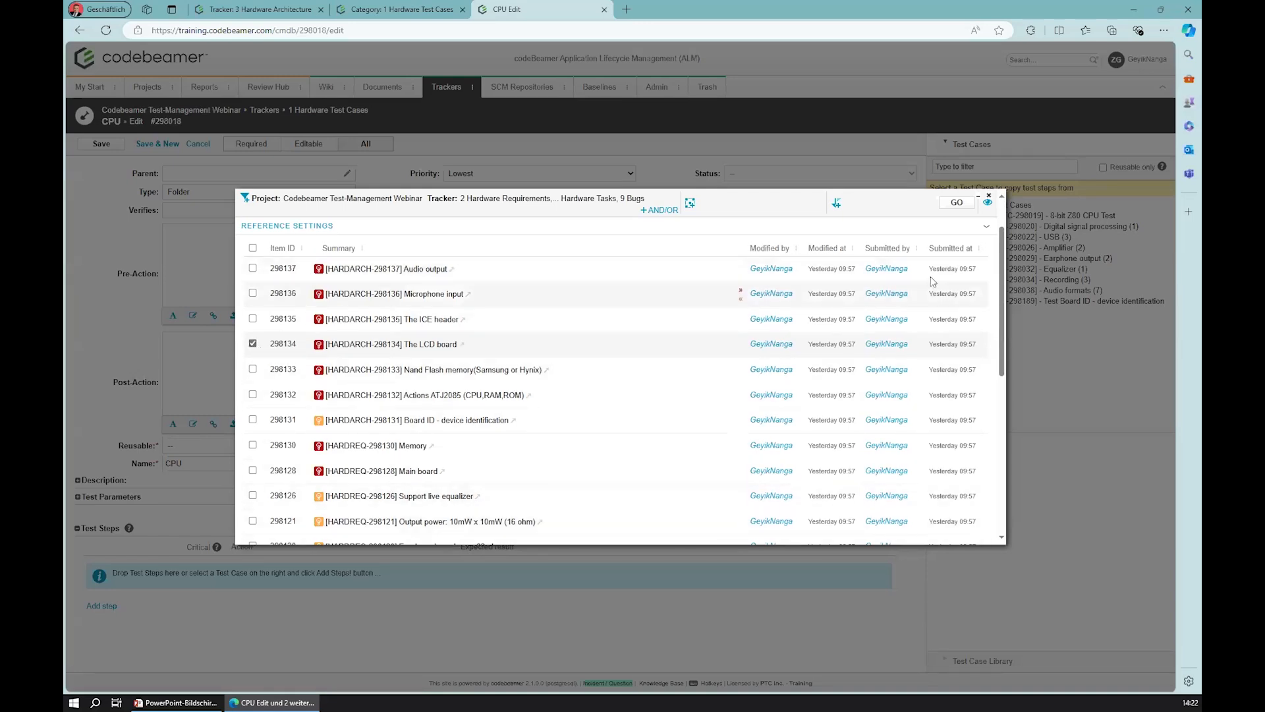
{"action": "scroll", "coordinate": [958, 307], "scroll_direction": "down", "scroll_amount": 6}
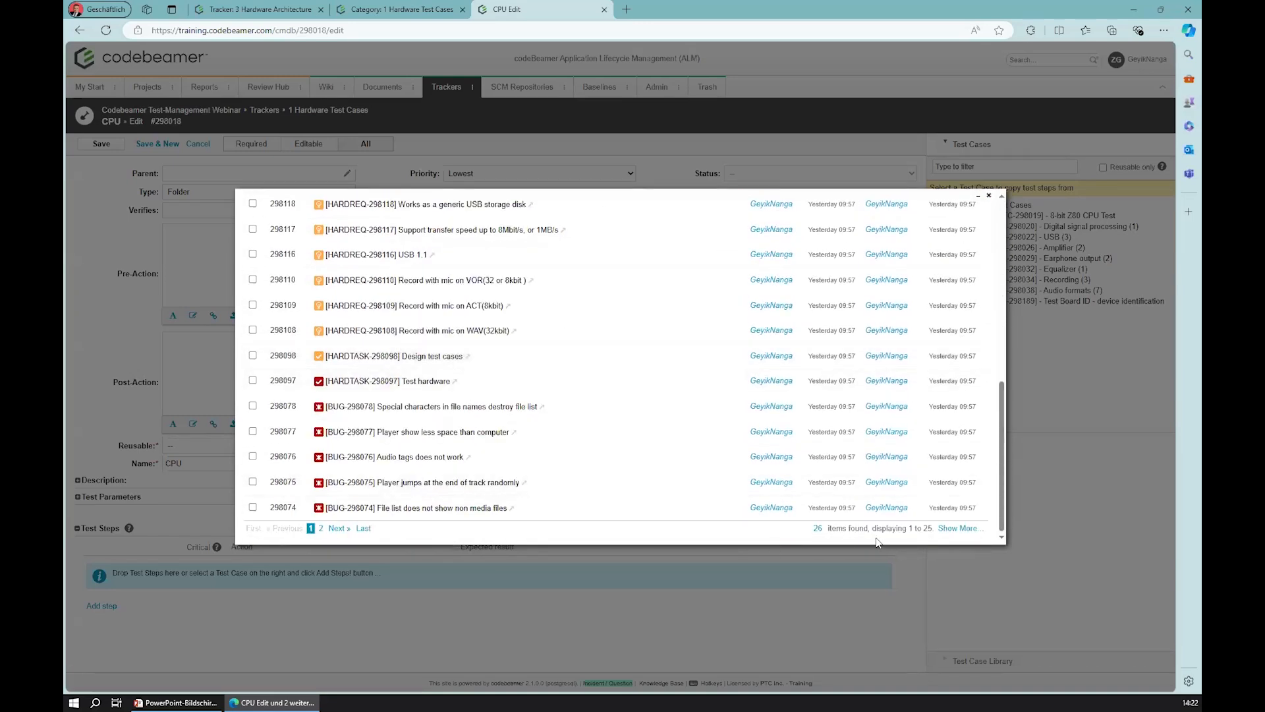
{"action": "scroll", "coordinate": [828, 330], "scroll_direction": "up", "scroll_amount": 8}
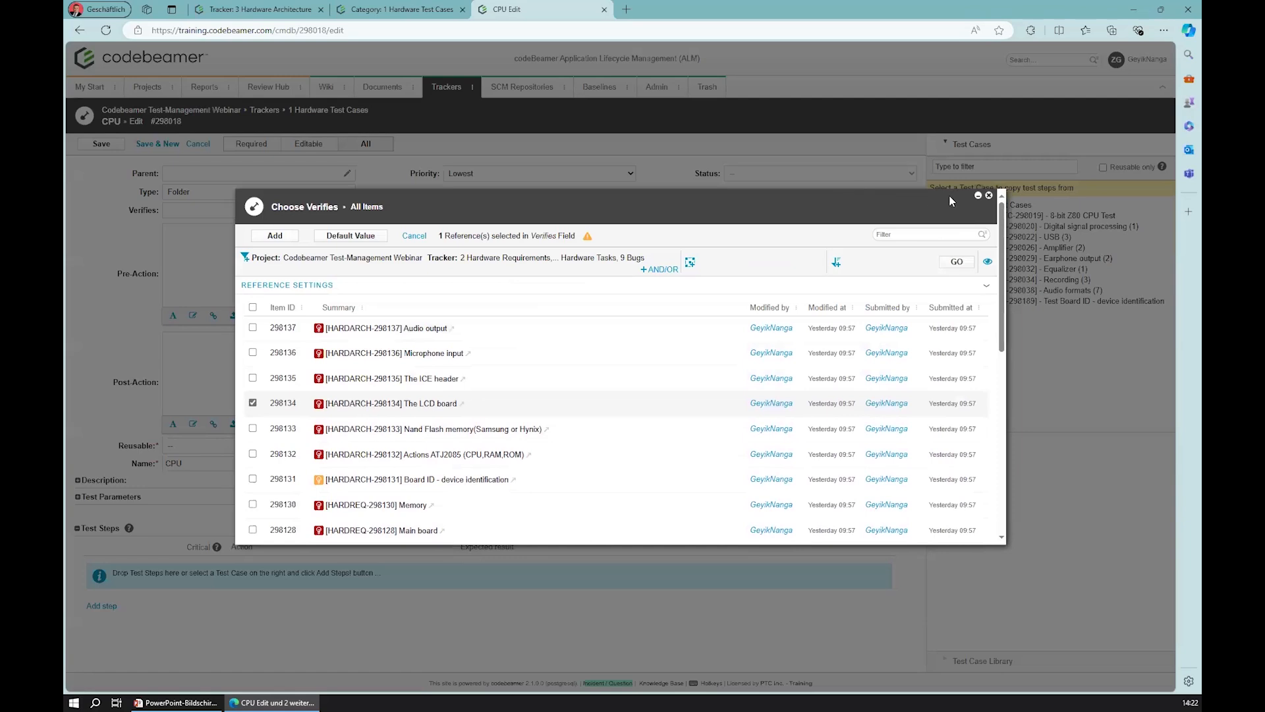
{"action": "left_click", "coordinate": [988, 195]}
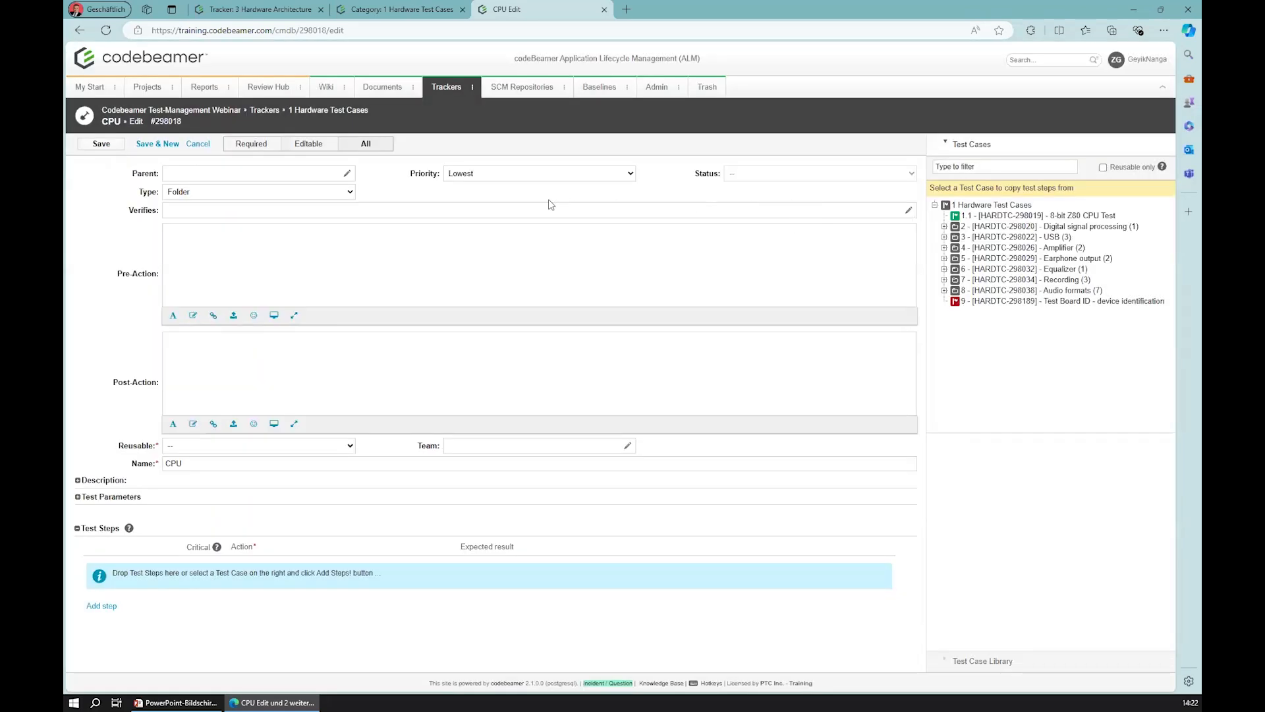
Add The LCD board as the Verifies reference of the CPU item and save the item.
{"action": "left_click", "coordinate": [909, 211]}
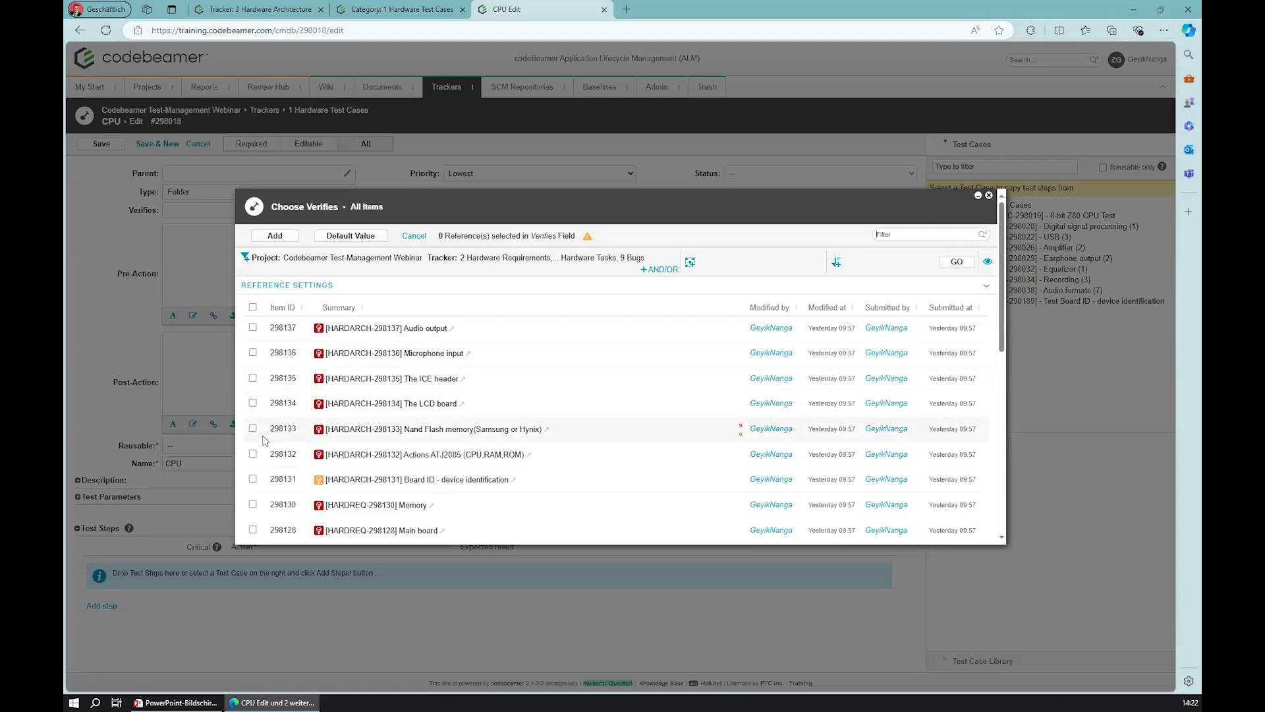
{"action": "left_click", "coordinate": [253, 403]}
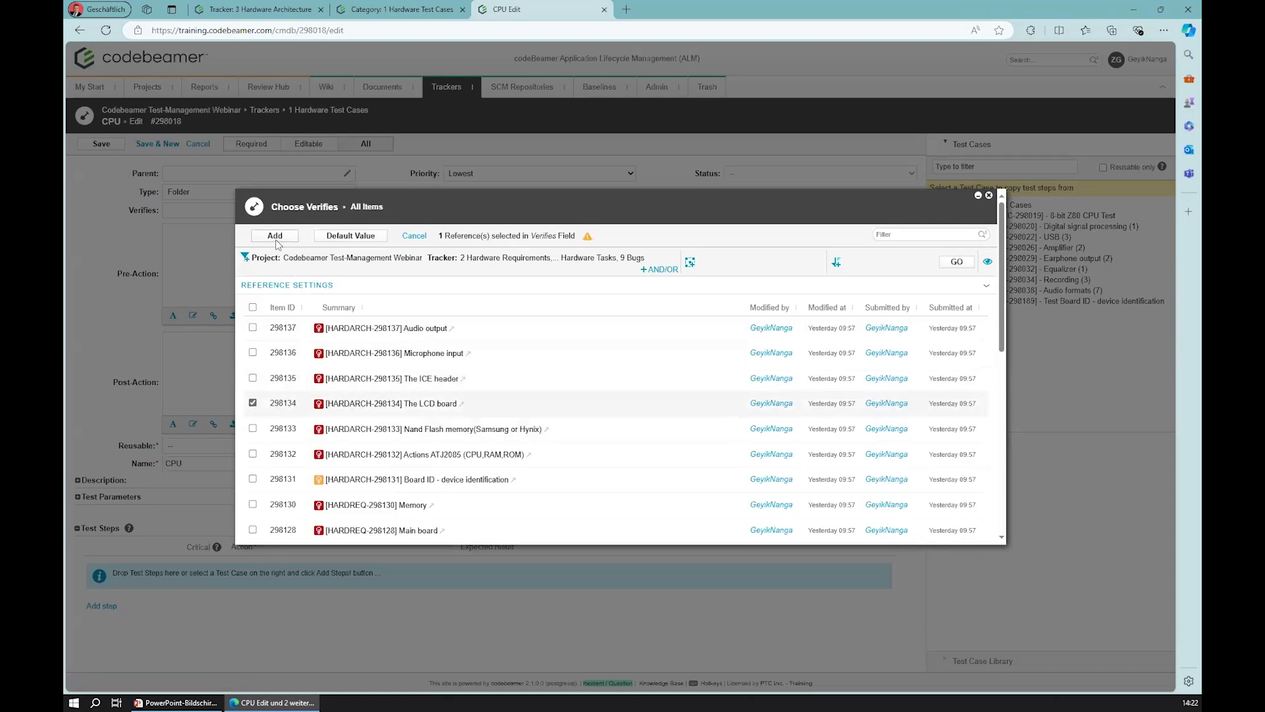
{"action": "left_click", "coordinate": [275, 237]}
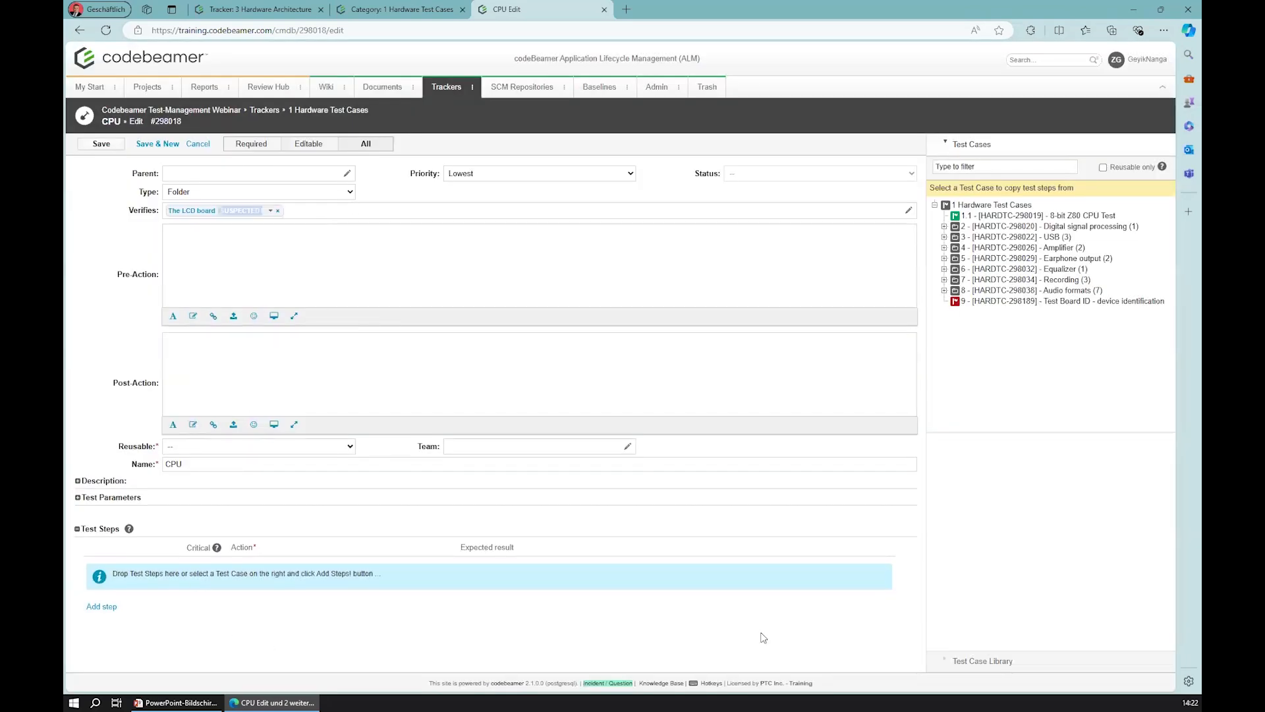
{"action": "left_click", "coordinate": [101, 144]}
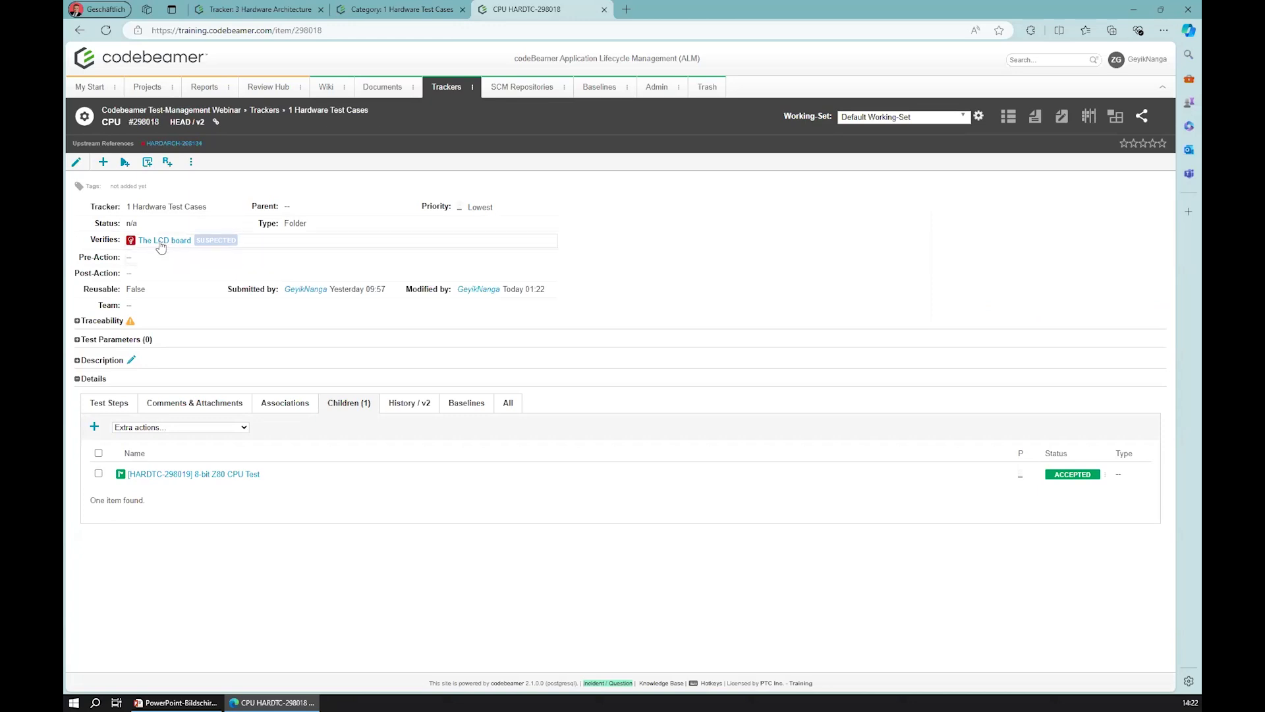
Open The LCD board item from the 3 Hardware Architecture tracker and check its traceability for the CPU link.
{"action": "left_click", "coordinate": [447, 90]}
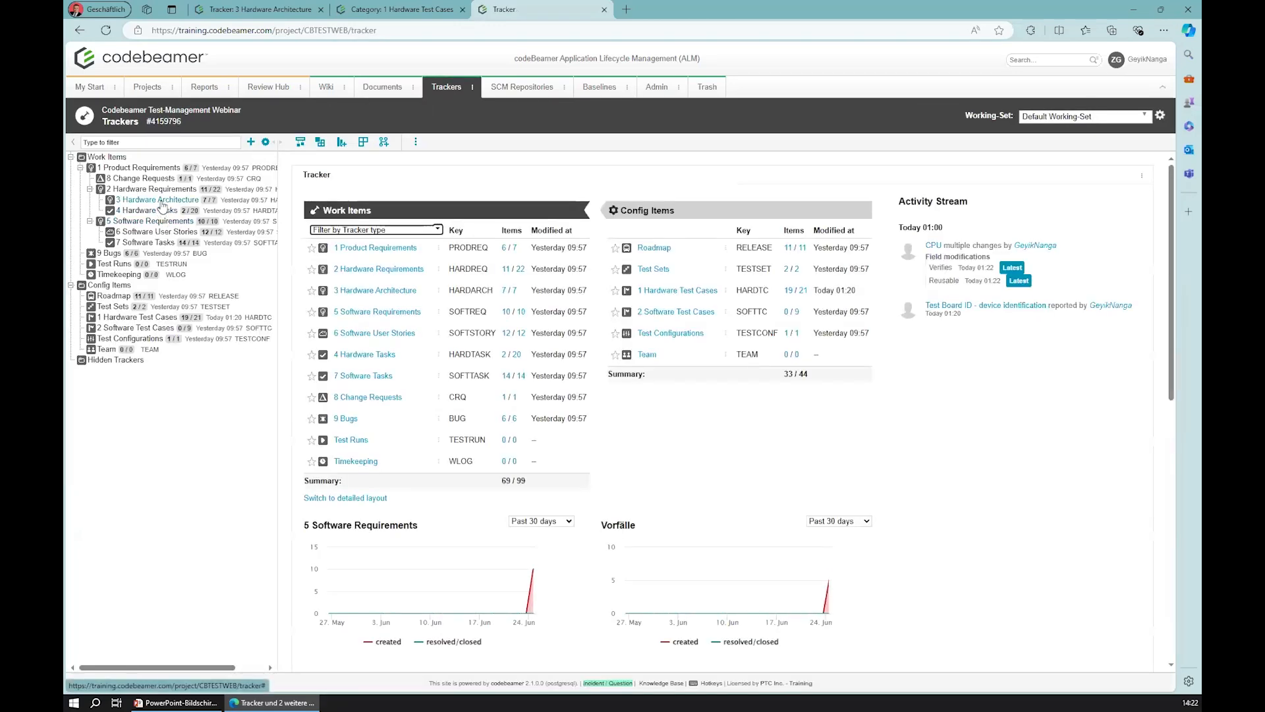
{"action": "left_click", "coordinate": [160, 200]}
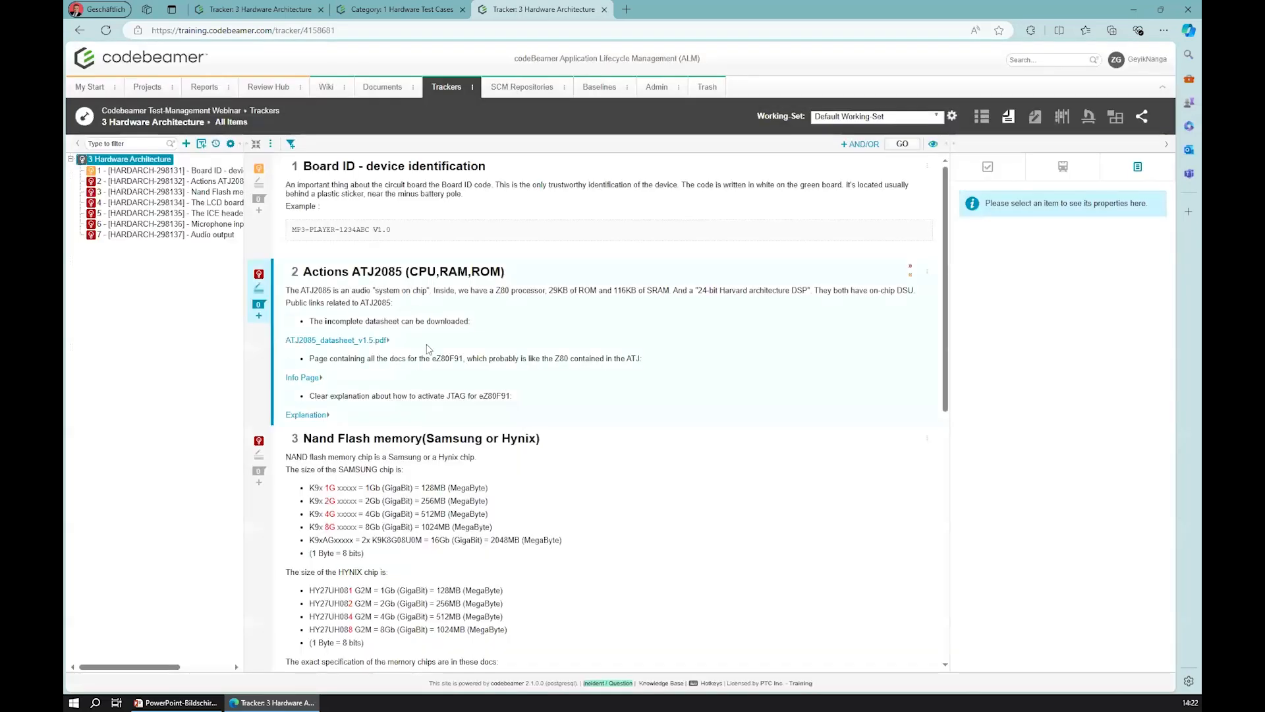
{"action": "left_click", "coordinate": [151, 203]}
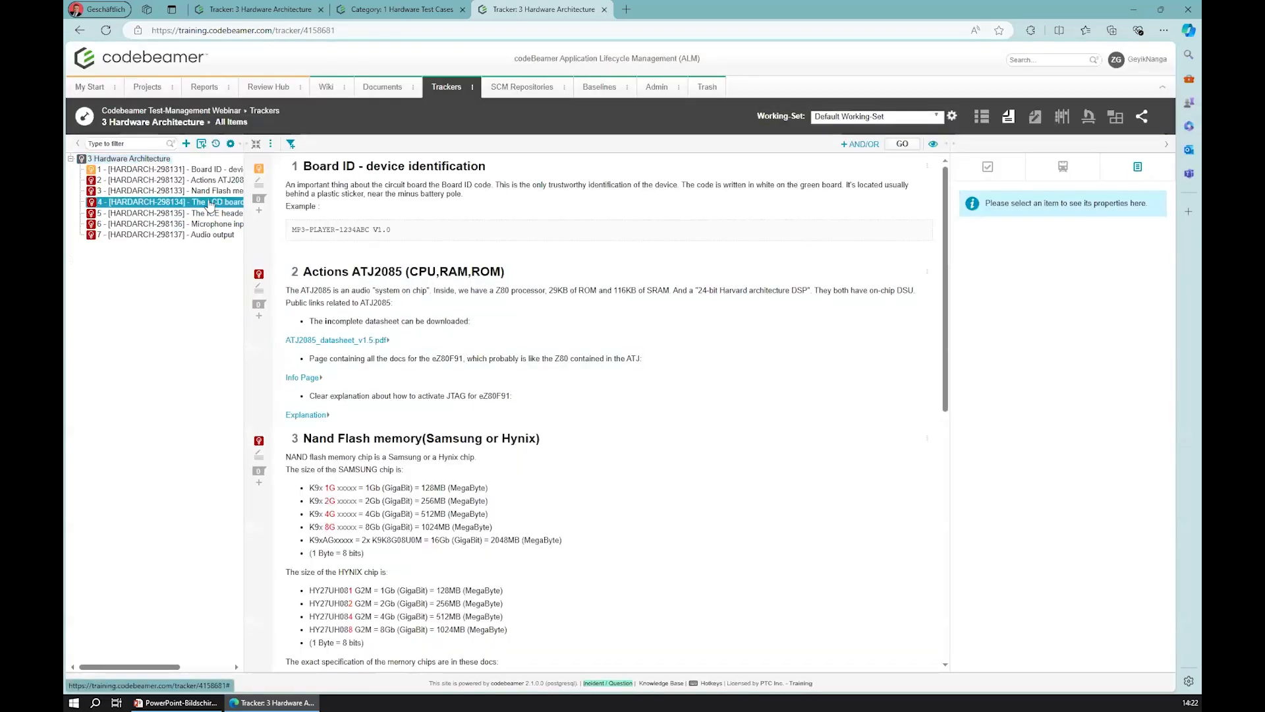
{"action": "left_click", "coordinate": [155, 214]}
{"action": "double_click", "coordinate": [160, 204]}
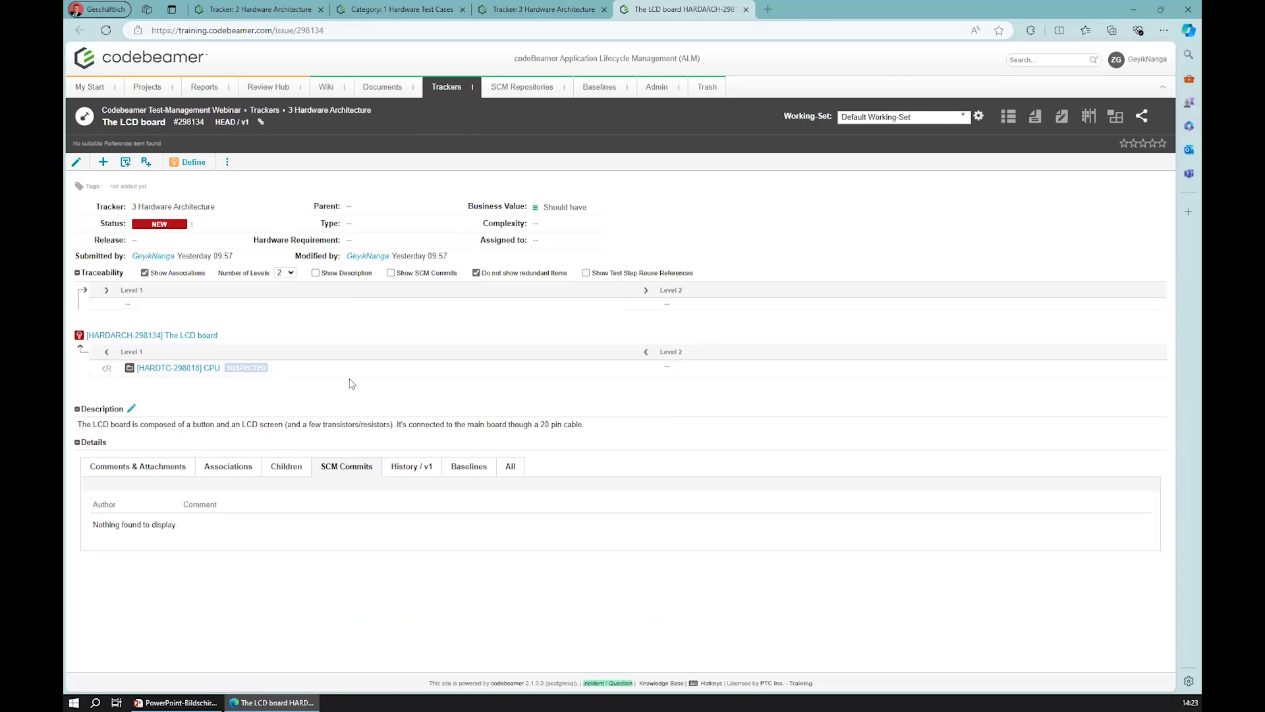
In the table view of 1 Hardware Test Cases, select the WAV(32kbit), WMA, three MPEG Audio Layer, Record to VOR and Record to ACT tests.
{"action": "left_click", "coordinate": [445, 87]}
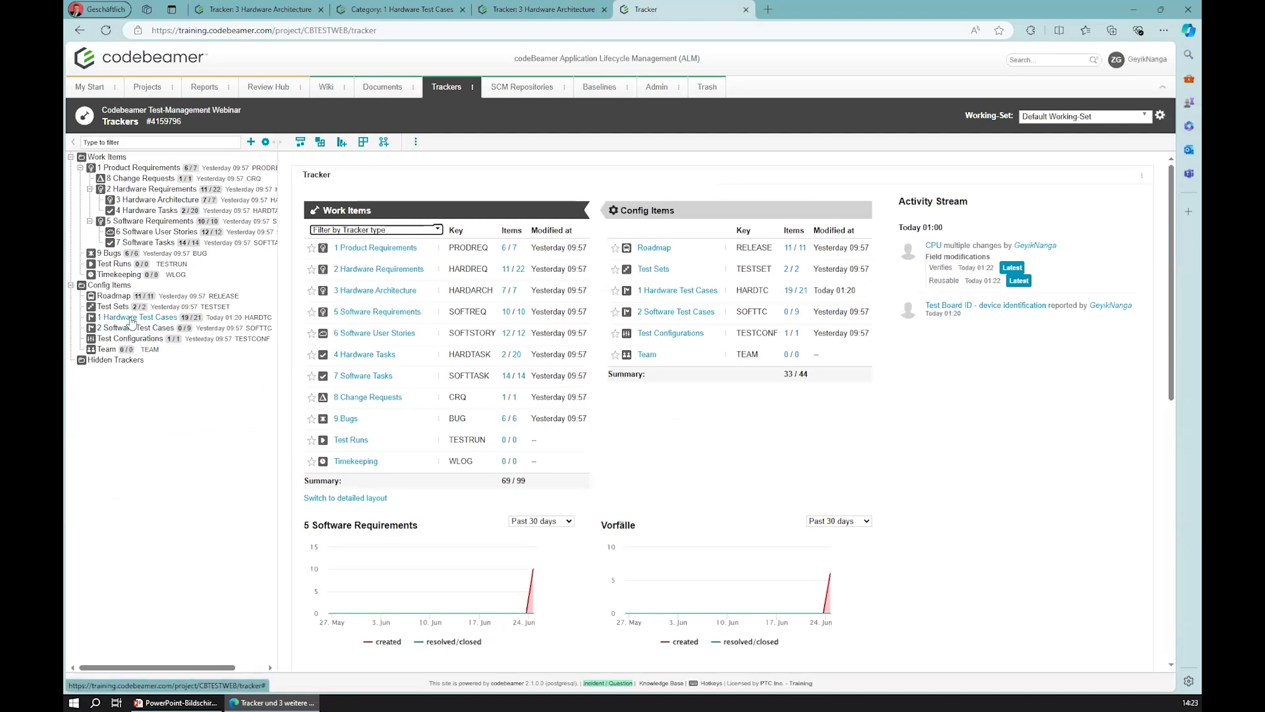
{"action": "left_click", "coordinate": [131, 320]}
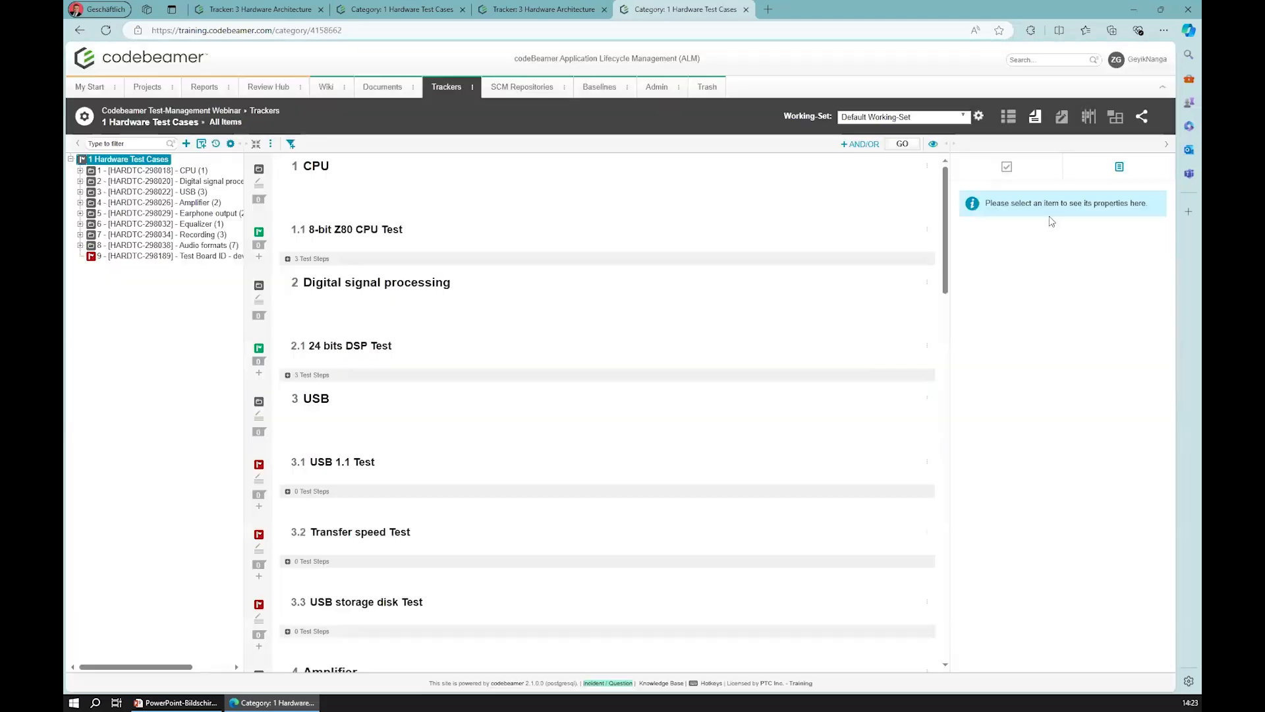
{"action": "left_click", "coordinate": [1008, 117]}
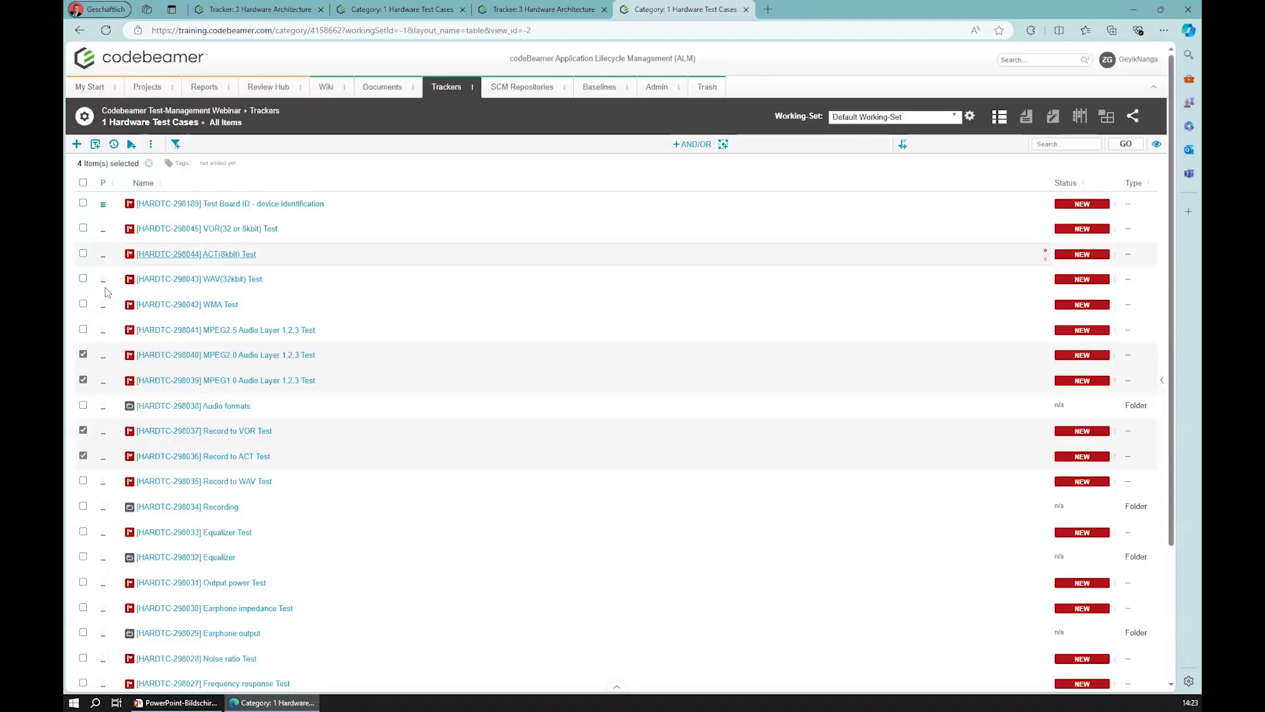
{"action": "left_click", "coordinate": [83, 278]}
{"action": "left_click", "coordinate": [83, 304]}
{"action": "left_click", "coordinate": [83, 330]}
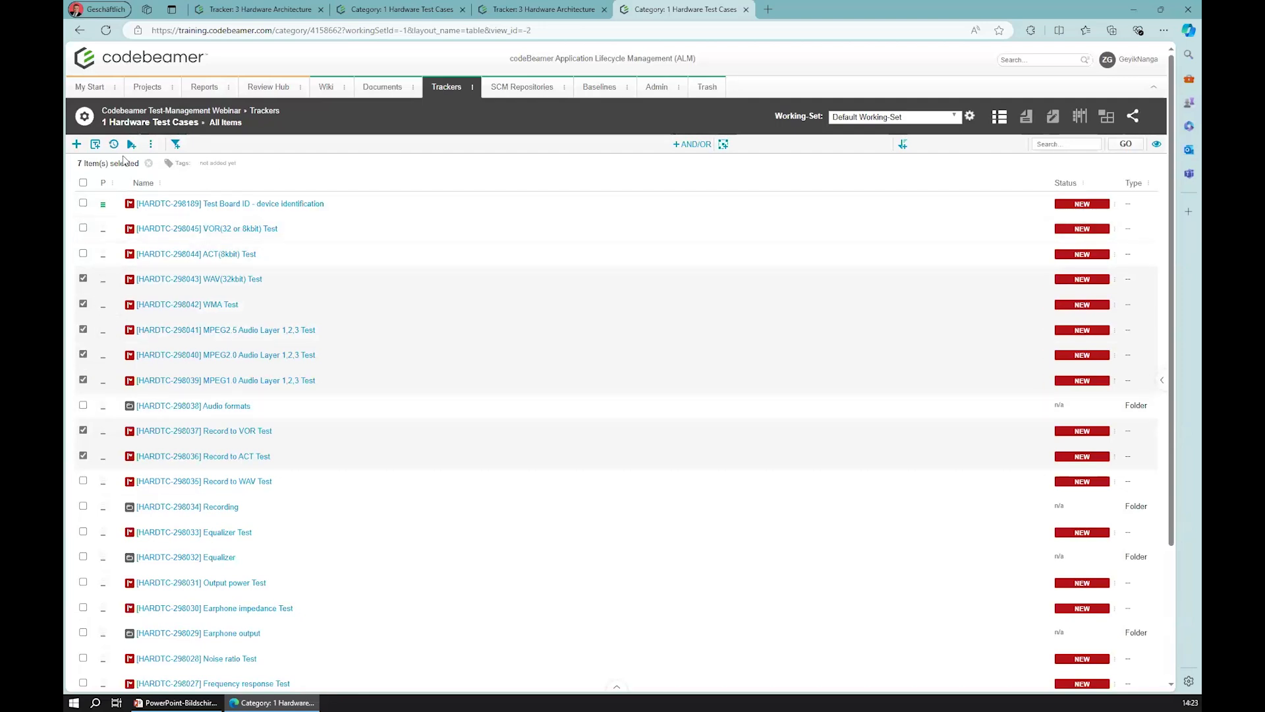
Mass edit the selected test cases, setting their Verifies field to The ICE header, and save the change.
{"action": "left_click", "coordinate": [151, 144]}
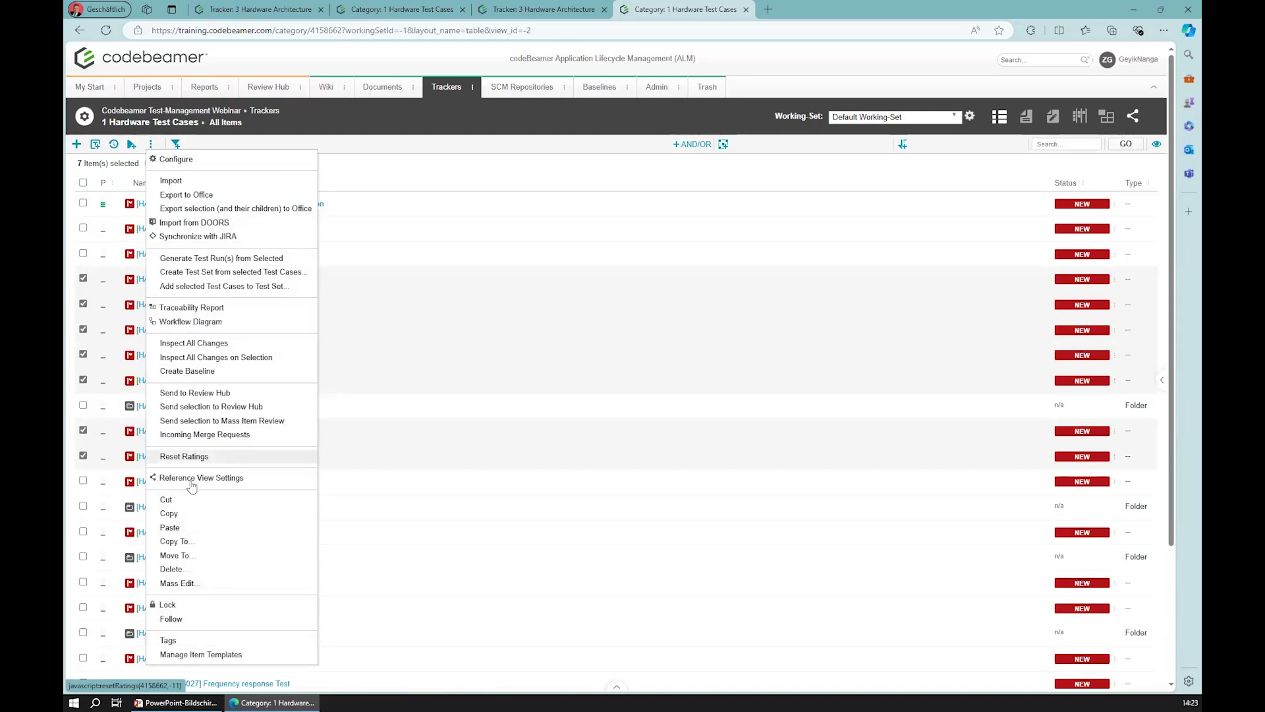
{"action": "left_click", "coordinate": [210, 580]}
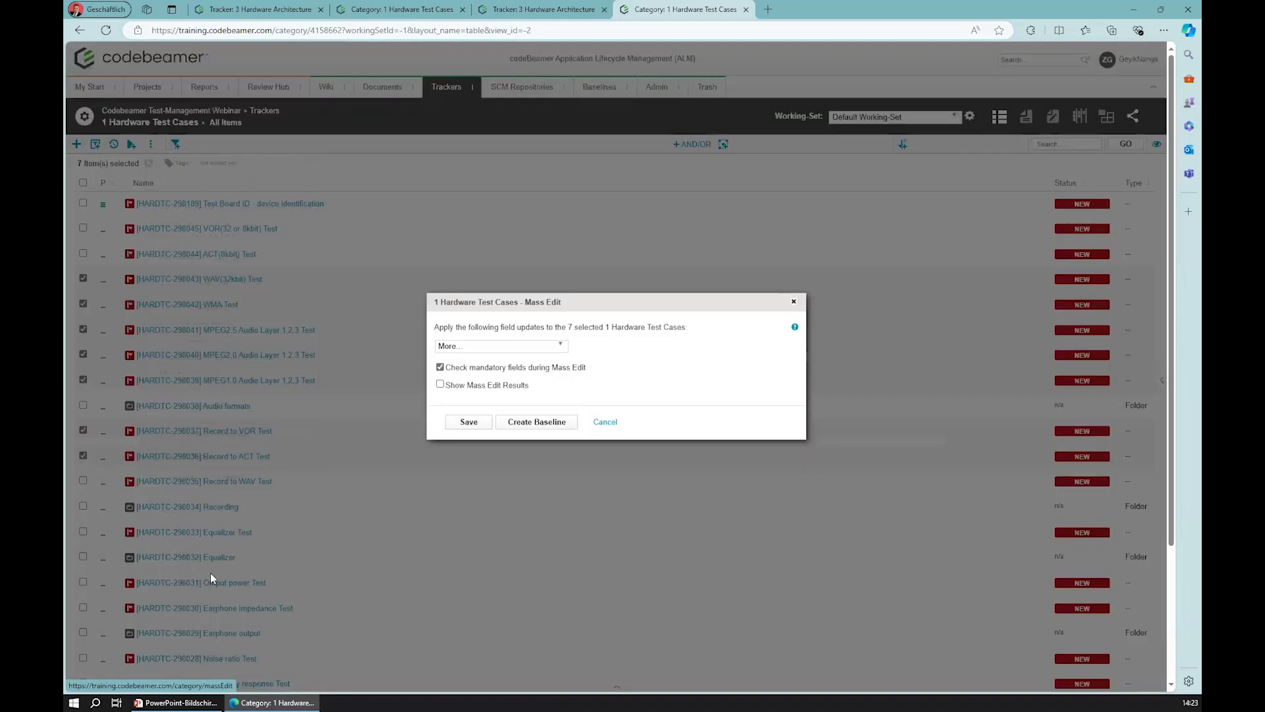
{"action": "left_click", "coordinate": [526, 346]}
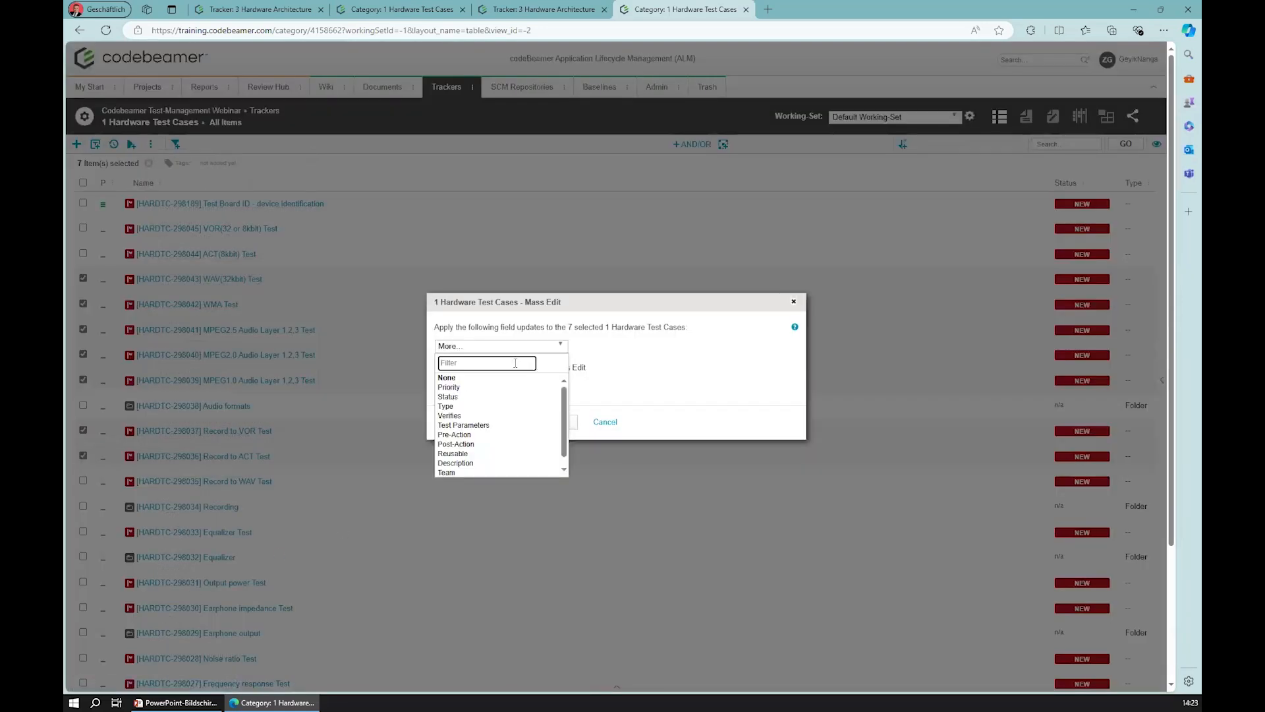
{"action": "left_click", "coordinate": [449, 416]}
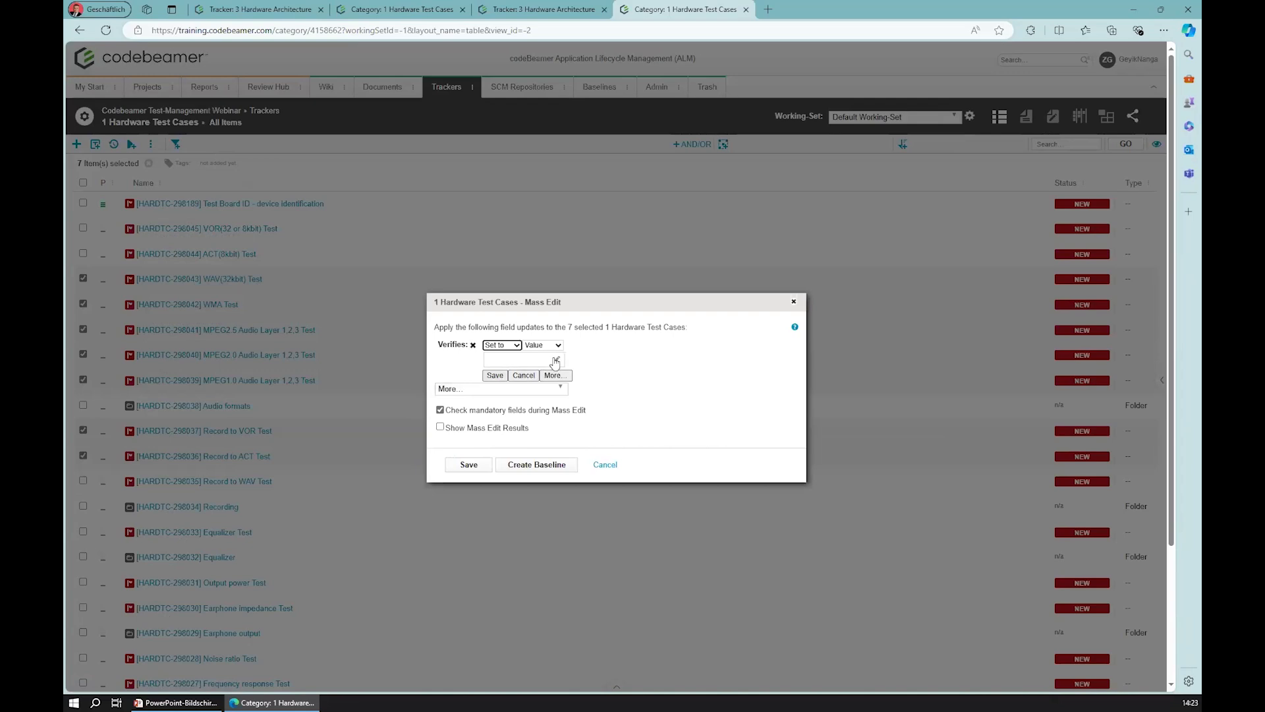
{"action": "left_click", "coordinate": [555, 361]}
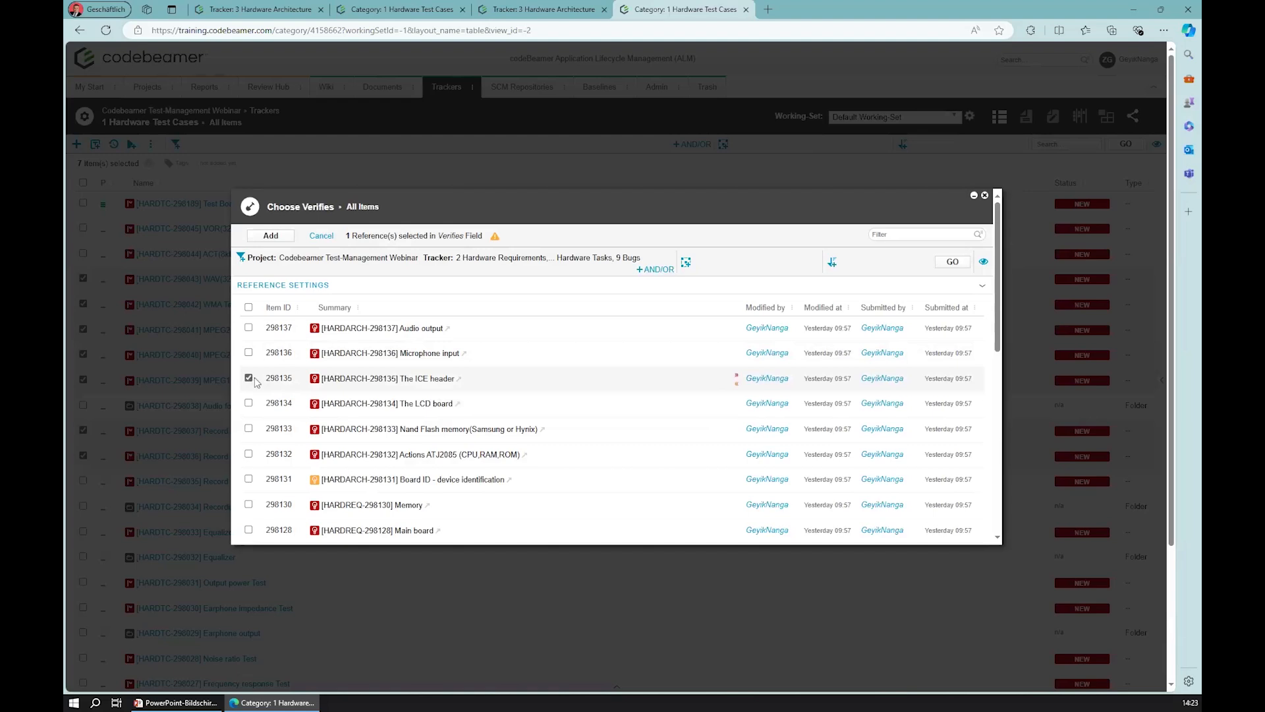
{"action": "left_click", "coordinate": [269, 236]}
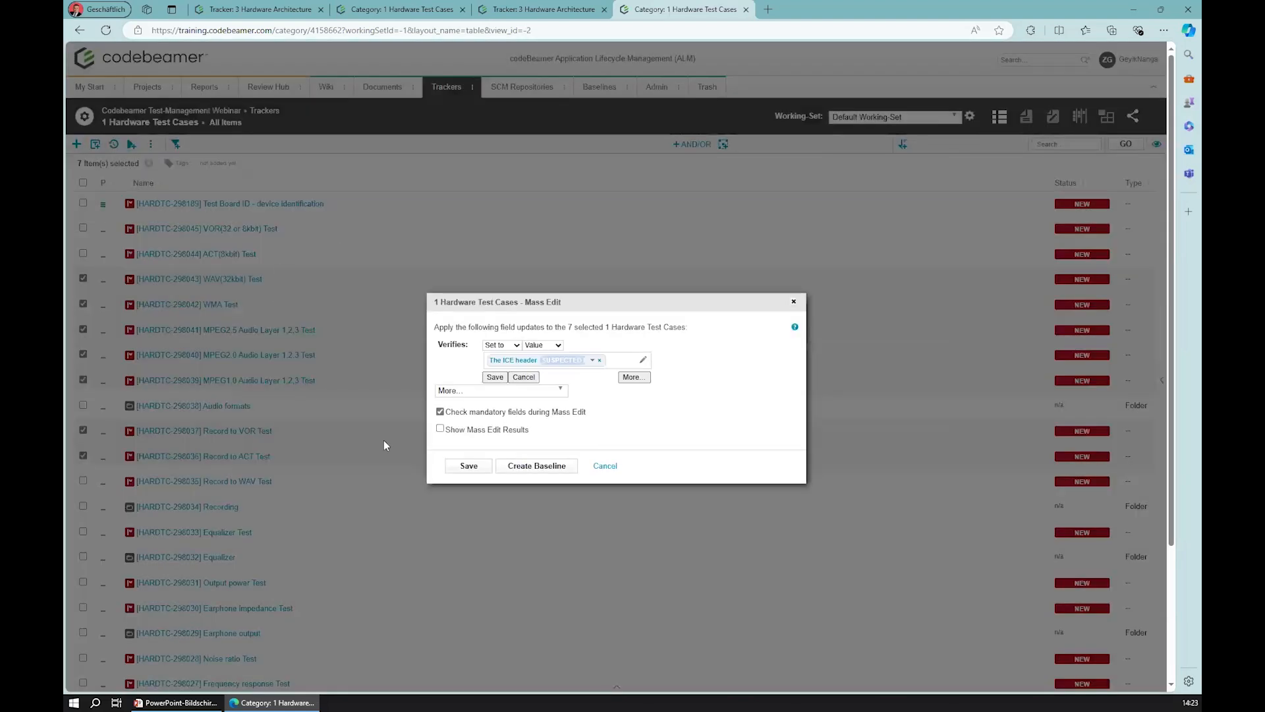
{"action": "left_click", "coordinate": [499, 377]}
{"action": "left_click", "coordinate": [469, 433]}
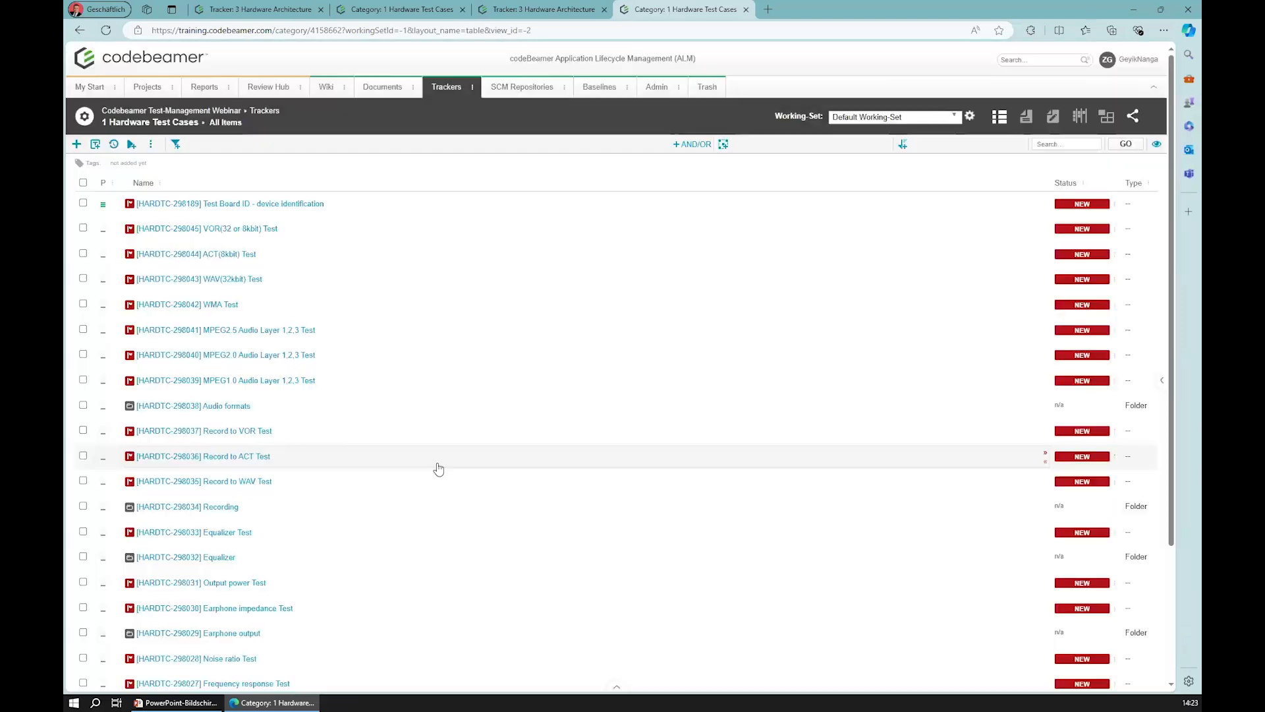
Open the CPU folder item from the 1 Hardware Test Cases tracker on its own page.
{"action": "left_click", "coordinate": [446, 94]}
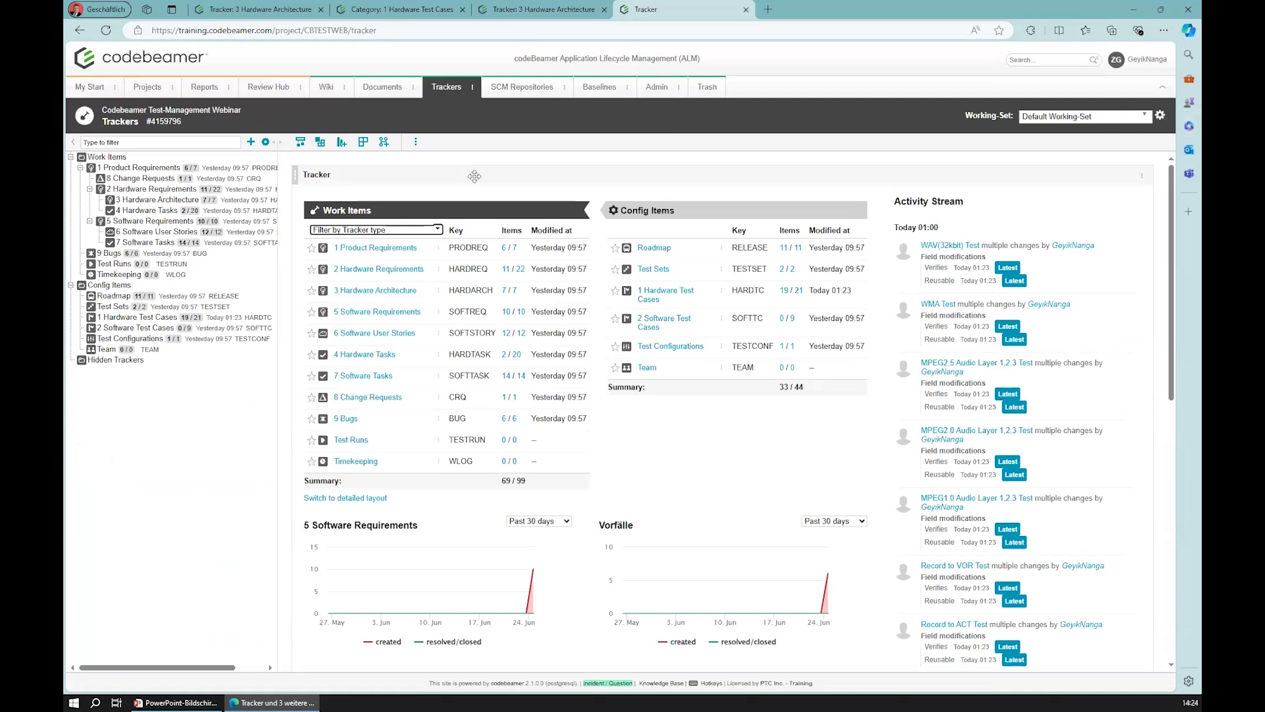
{"action": "left_click", "coordinate": [135, 321]}
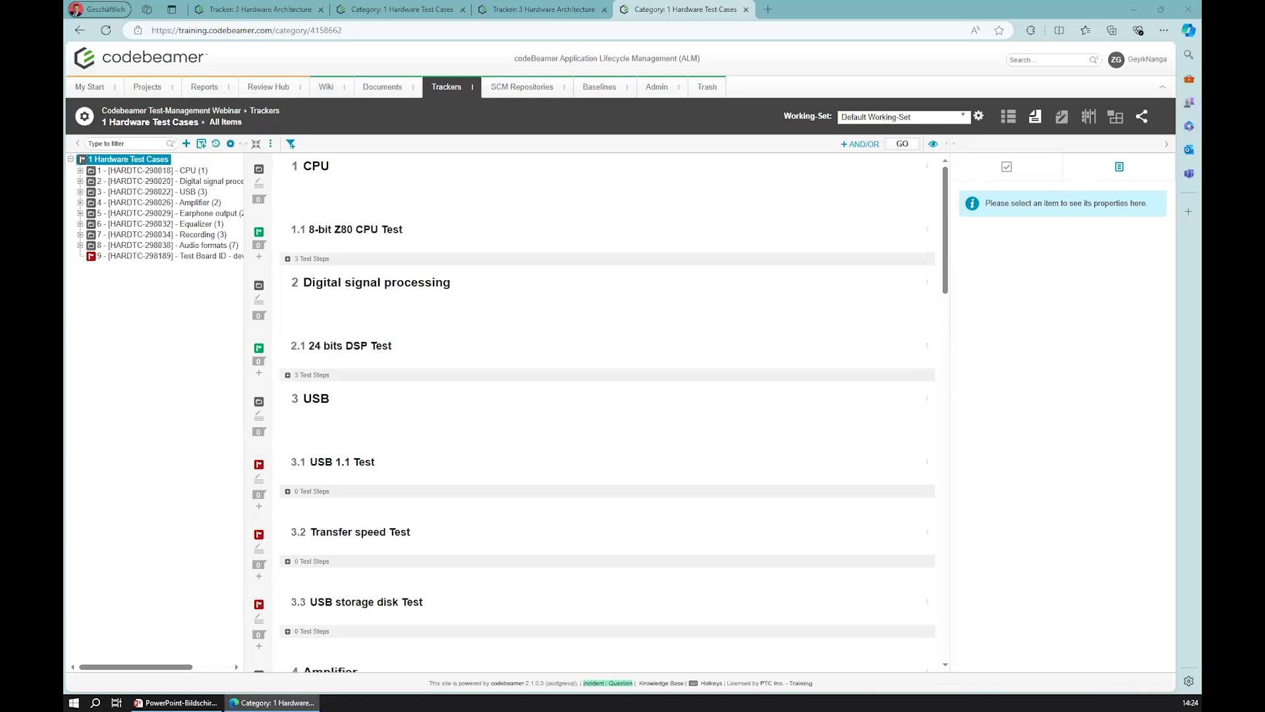
{"action": "scroll", "coordinate": [411, 270], "scroll_direction": "down", "scroll_amount": 1}
{"action": "scroll", "coordinate": [402, 313], "scroll_direction": "up", "scroll_amount": 1}
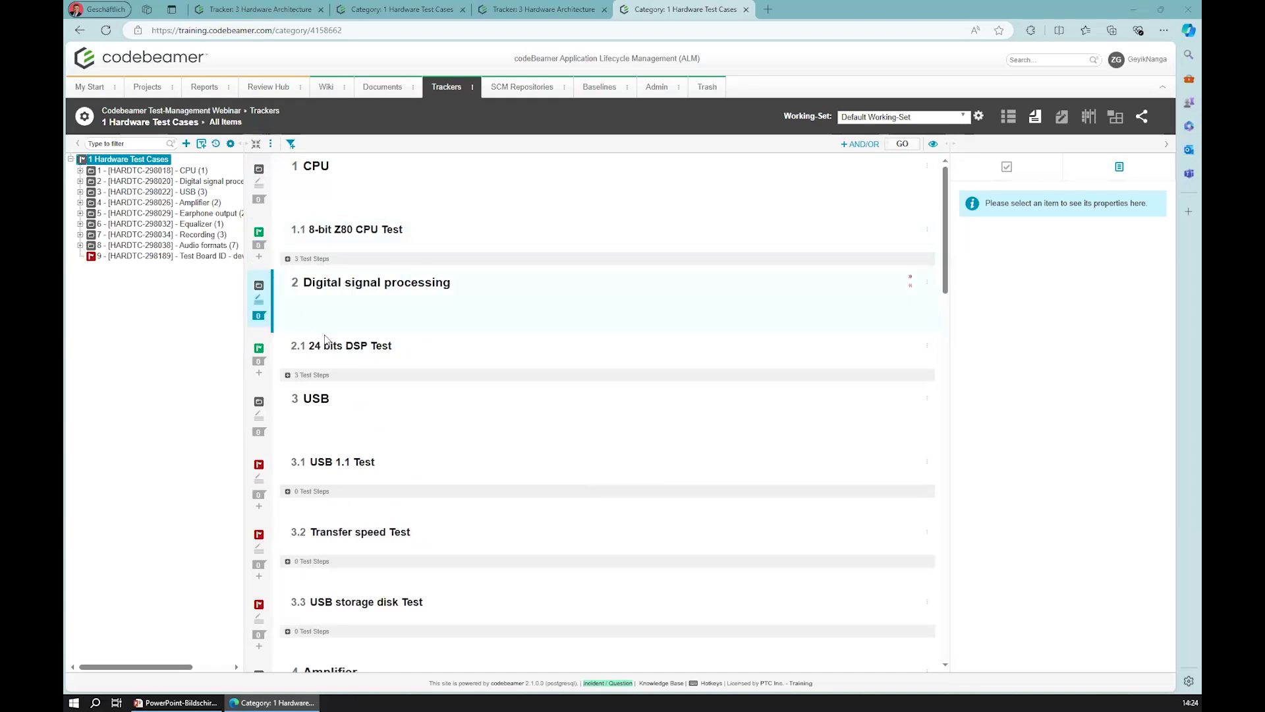
{"action": "left_click", "coordinate": [144, 172]}
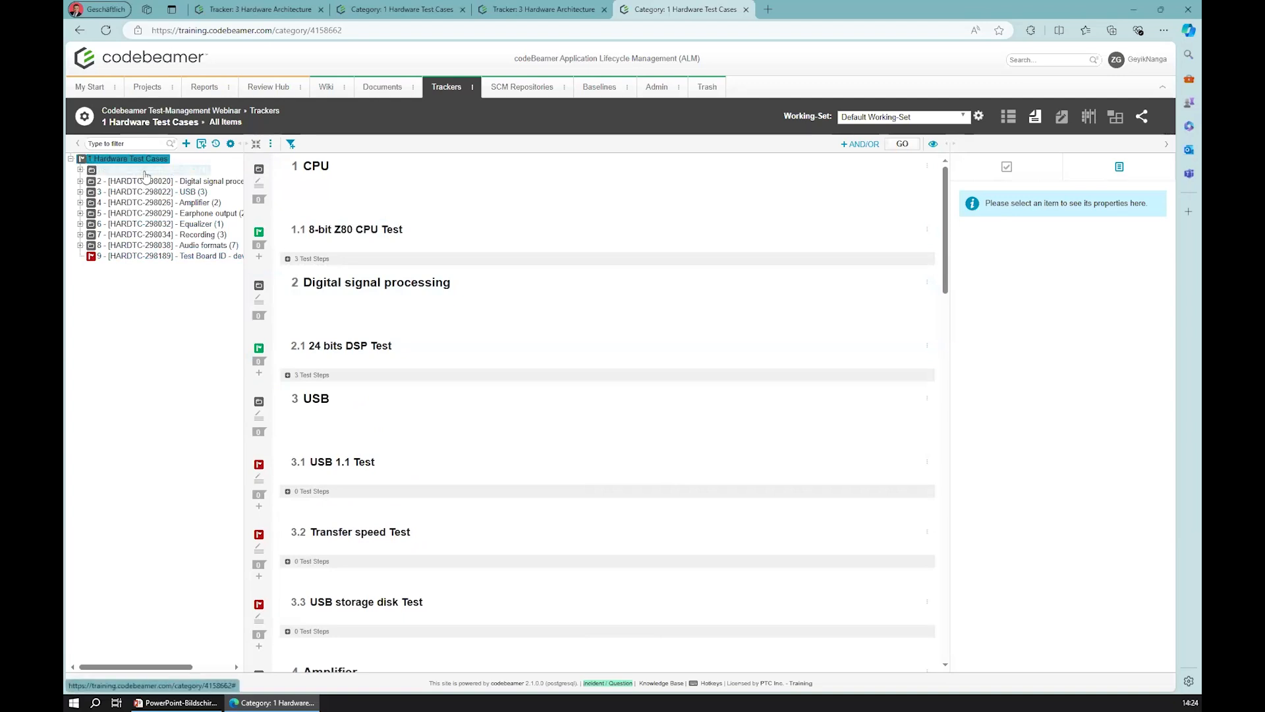
{"action": "double_click", "coordinate": [144, 172]}
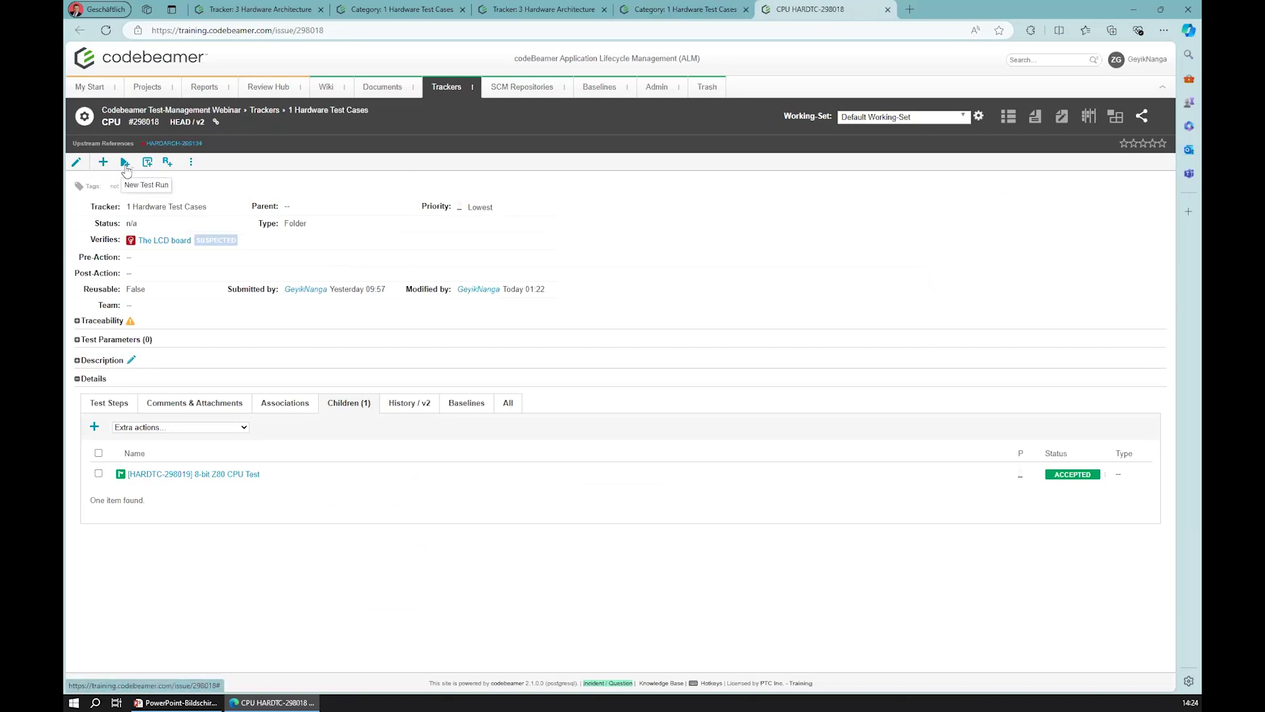
Create a regular shared Test Run for CPU that includes all child test cases recursively, and check its 8-bit Z80 CPU Test case.
{"action": "left_click", "coordinate": [126, 167]}
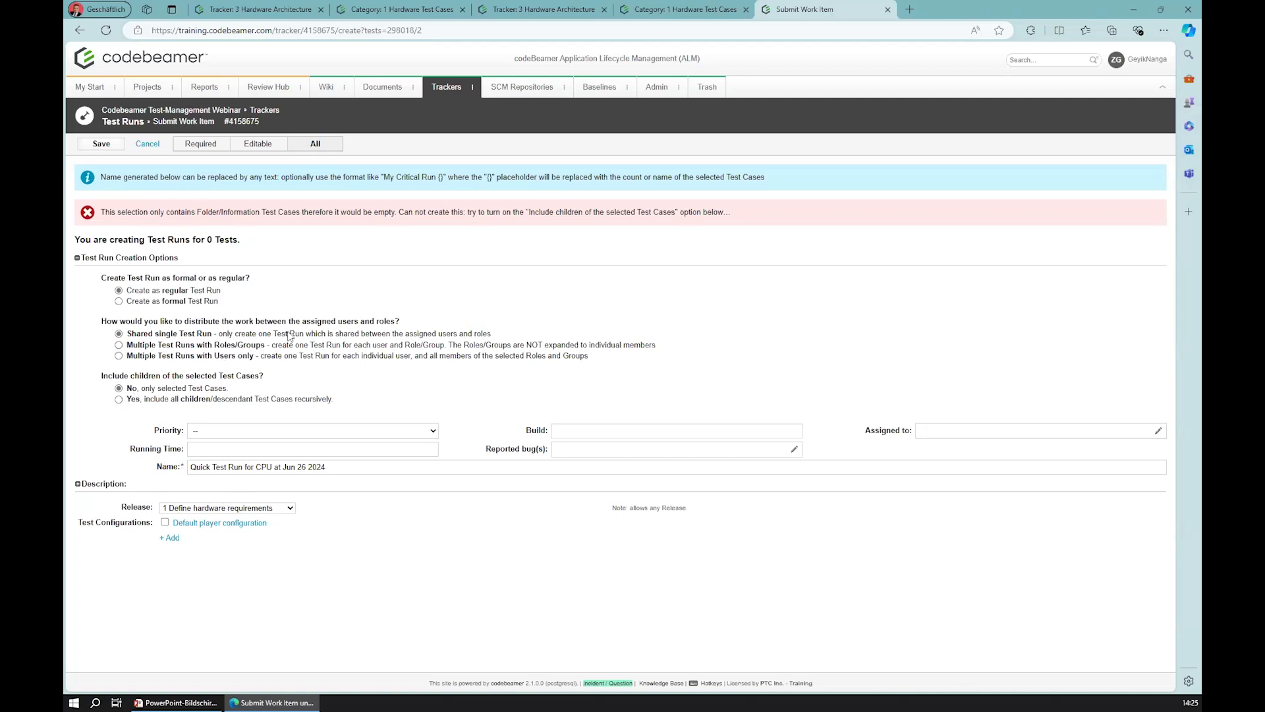
{"action": "left_click", "coordinate": [147, 400]}
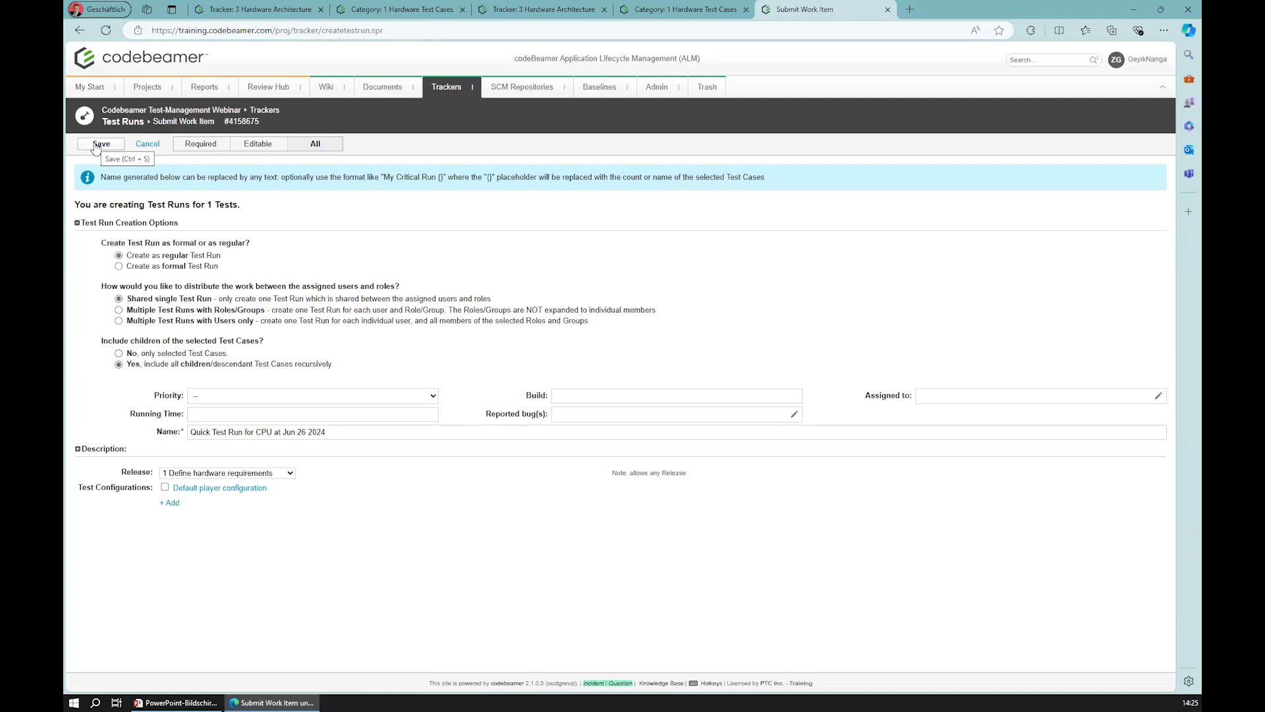
{"action": "left_click", "coordinate": [100, 144]}
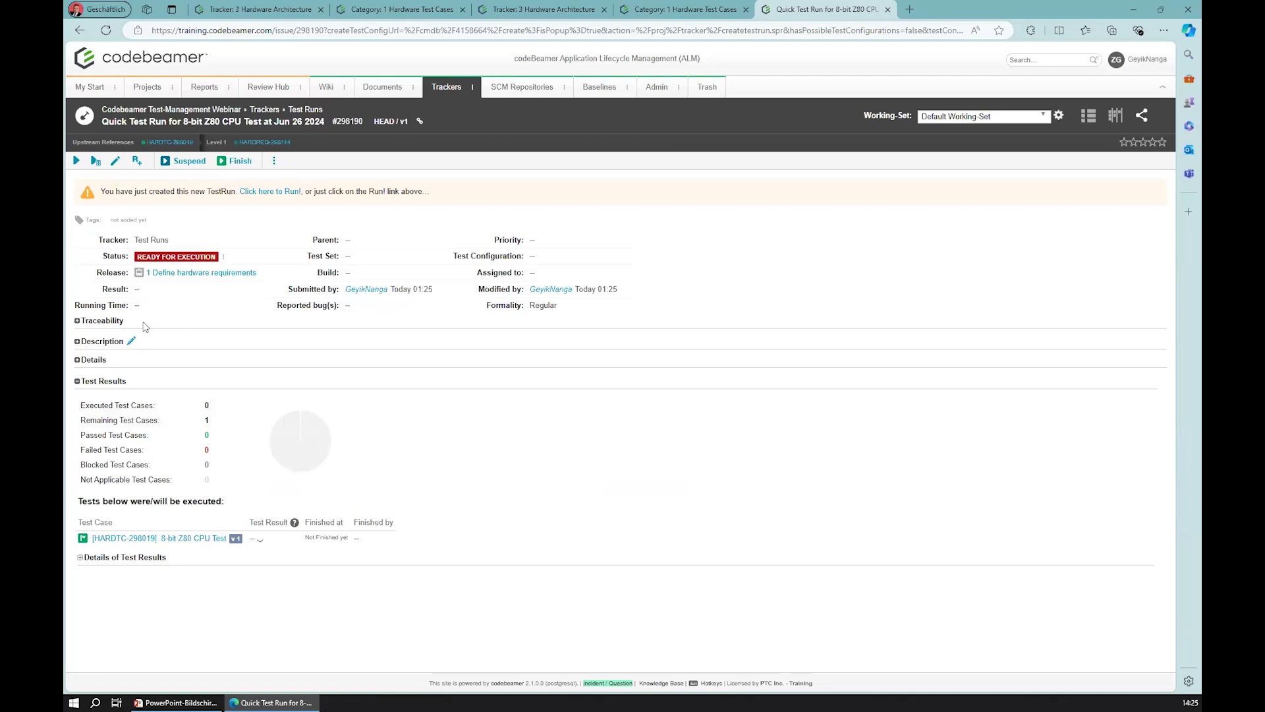
{"action": "left_click", "coordinate": [123, 539]}
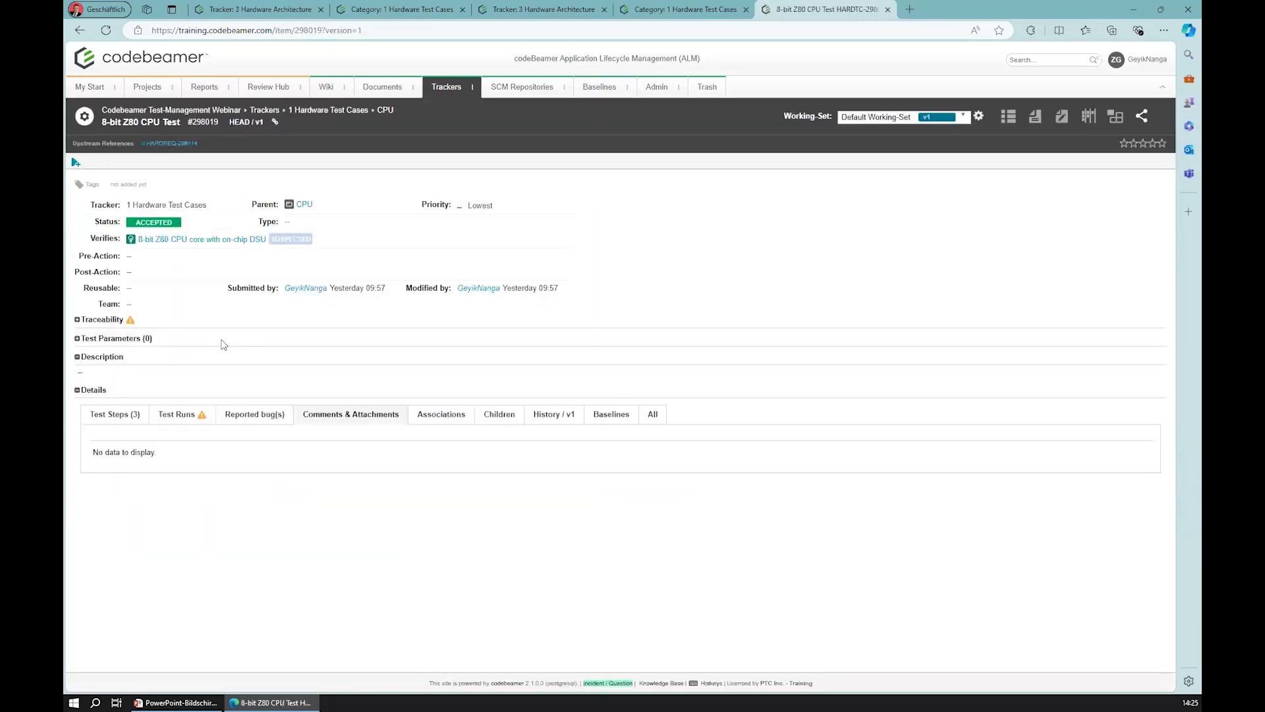
{"action": "left_click", "coordinate": [79, 30]}
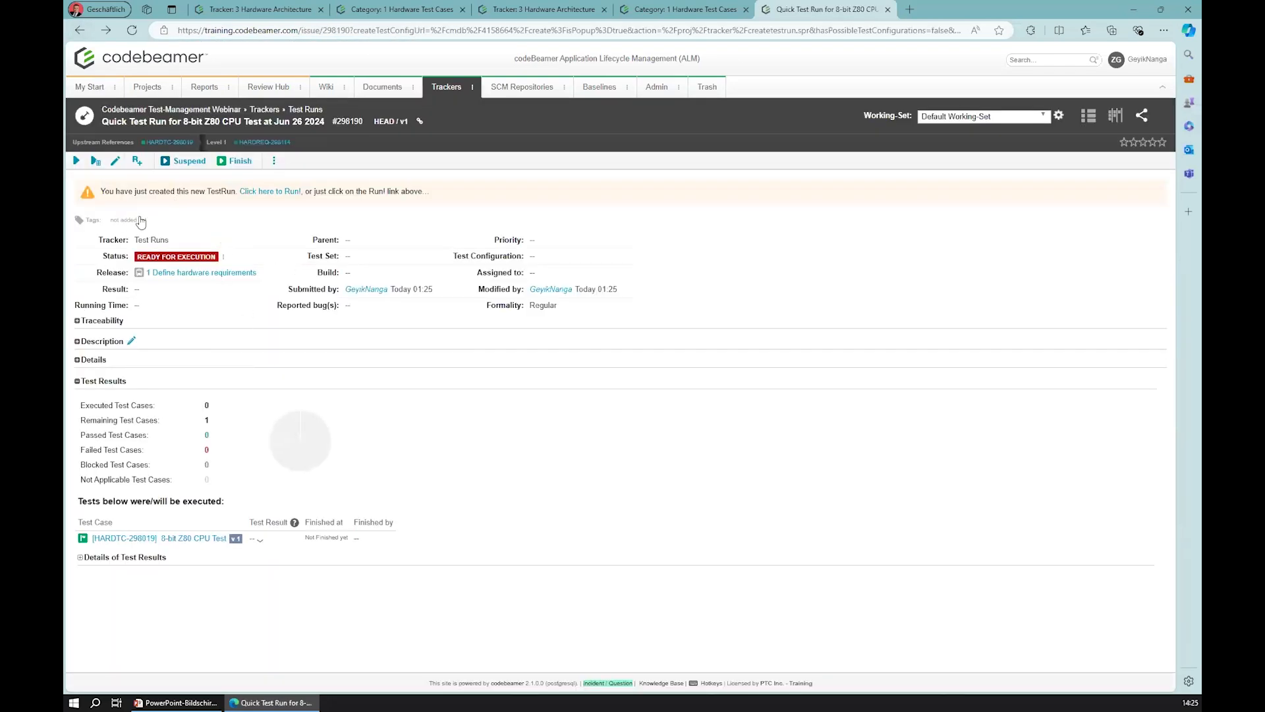
Execute the new test run and mark all three steps of the 8-bit Z80 CPU Test as passed.
{"action": "left_click", "coordinate": [77, 162]}
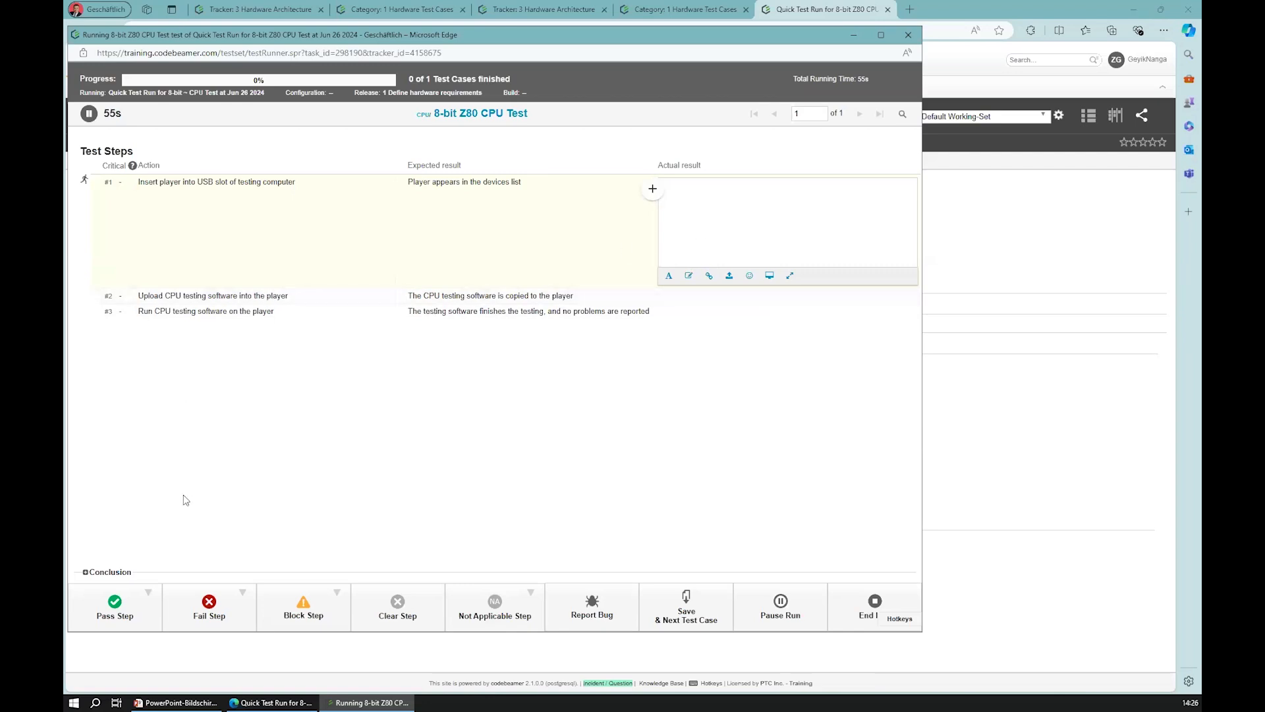
{"action": "left_click", "coordinate": [117, 616]}
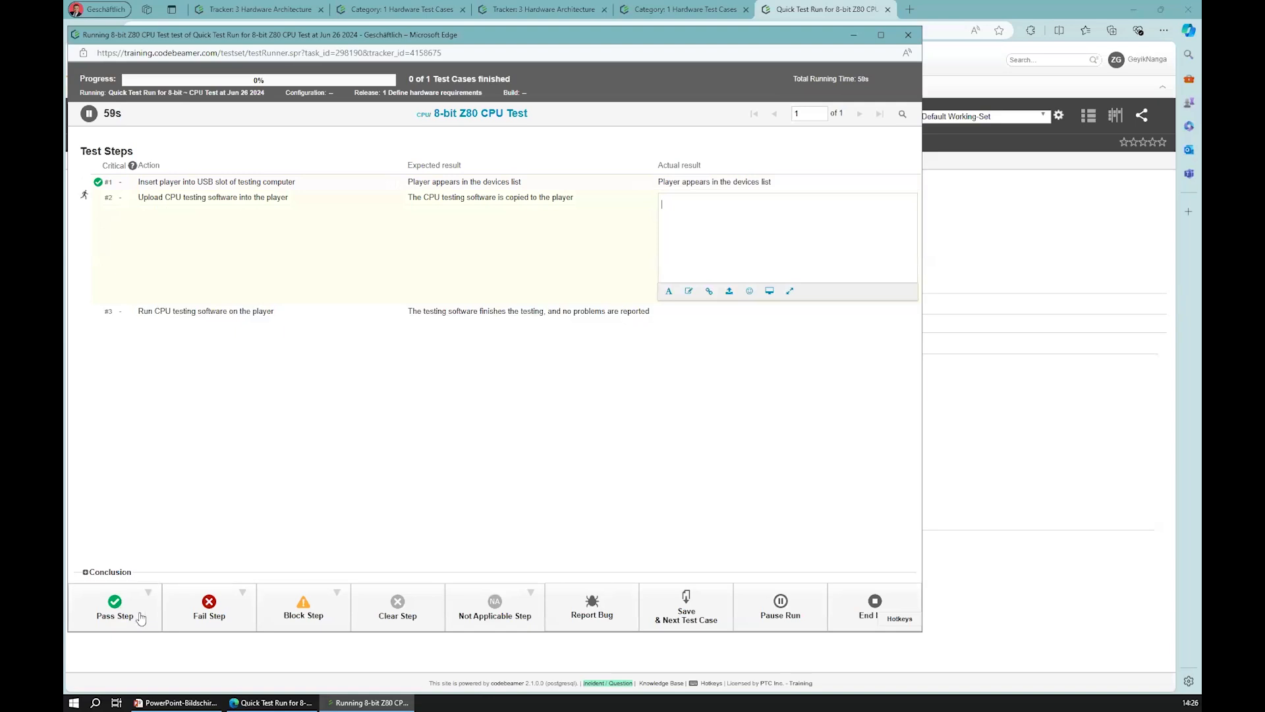
{"action": "left_click", "coordinate": [135, 618]}
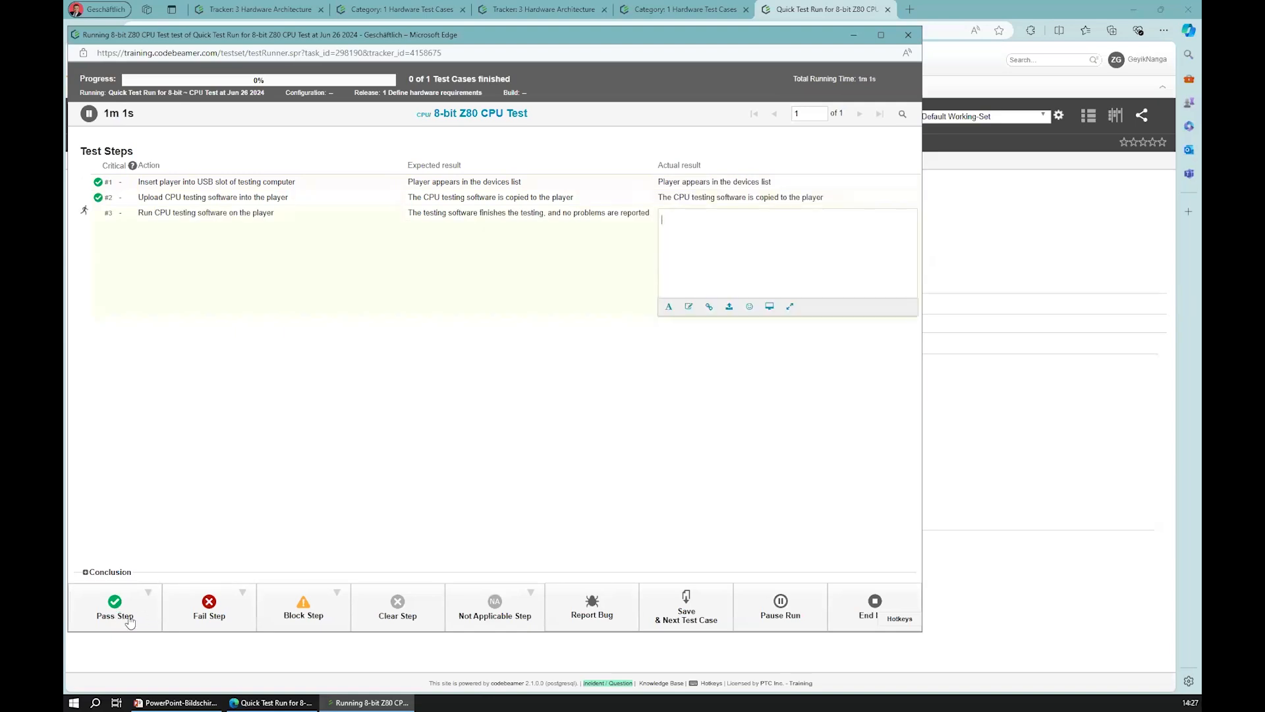
{"action": "left_click", "coordinate": [117, 617]}
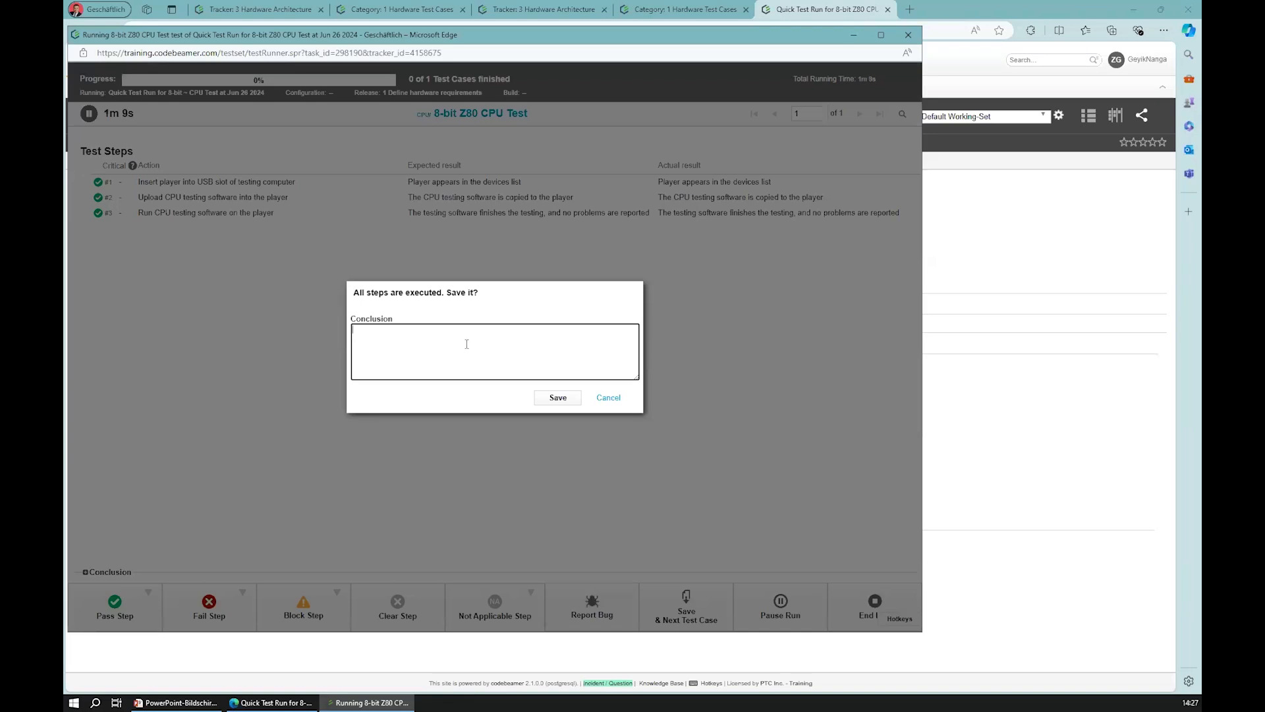
Enter the conclusion "everything working as expected." for the executed test and save it.
{"action": "type", "text": "everyting"}
{"action": "type", "text": "hing "}
{"action": "type", "text": "wok"}
{"action": "type", "text": "ing as expected."}
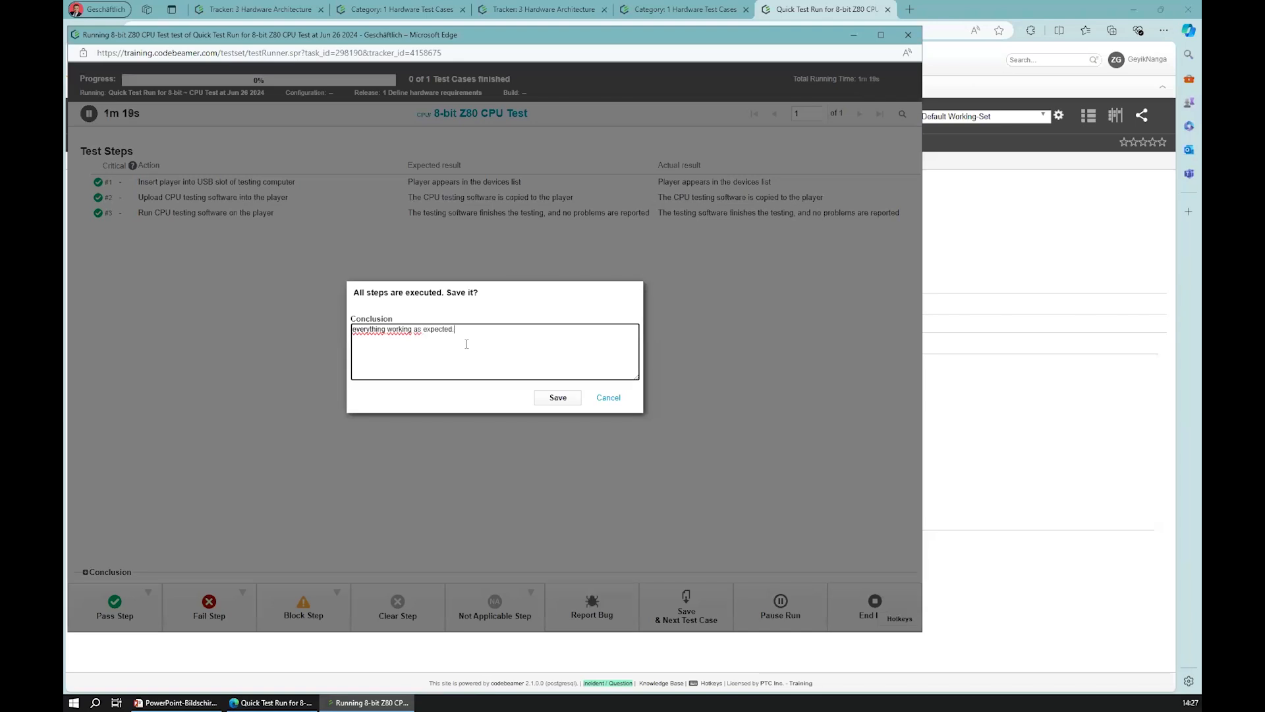
{"action": "left_click", "coordinate": [557, 396]}
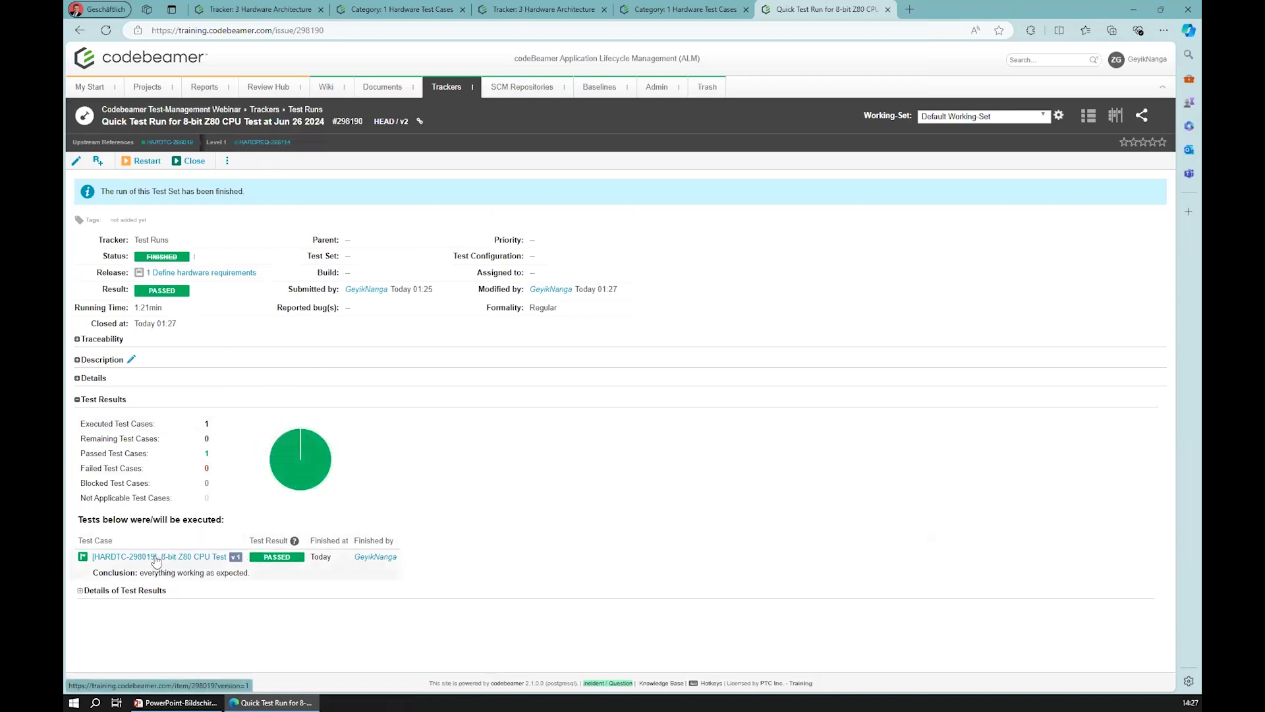
Open the 8-bit Z80 CPU Test from the finished run and review its recorded test runs.
{"action": "left_click", "coordinate": [132, 559]}
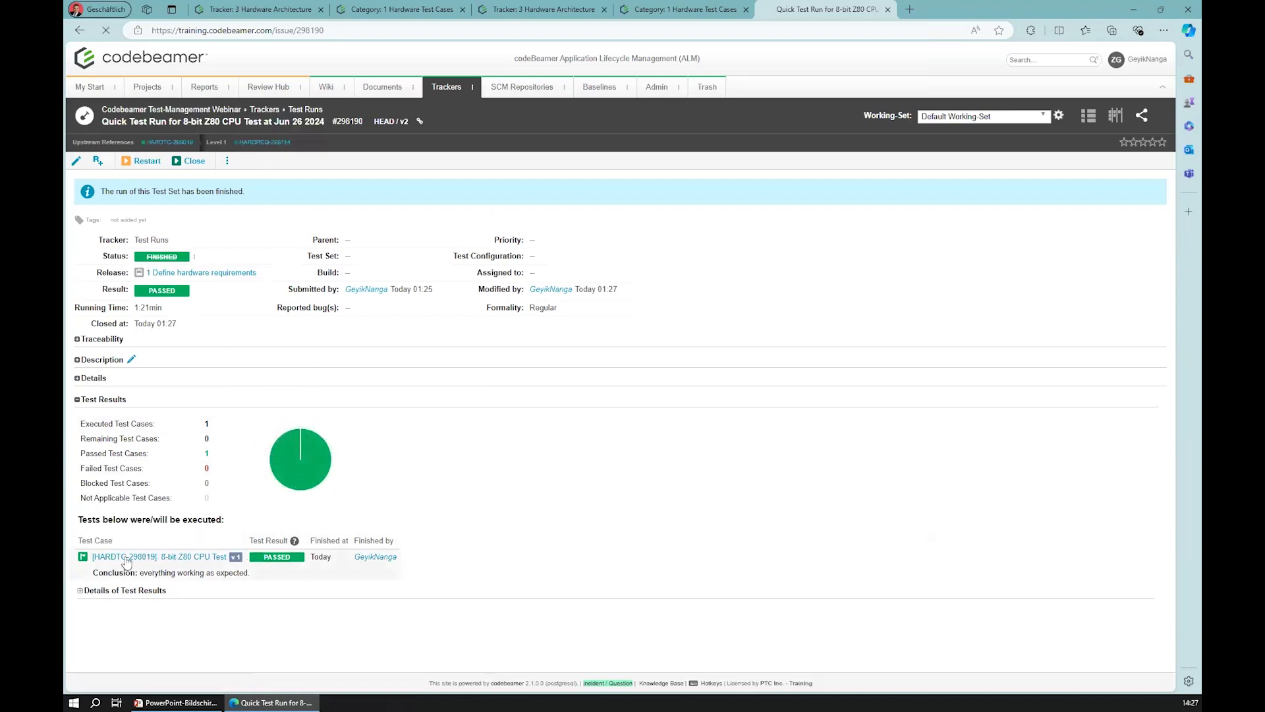
{"action": "left_click", "coordinate": [186, 420]}
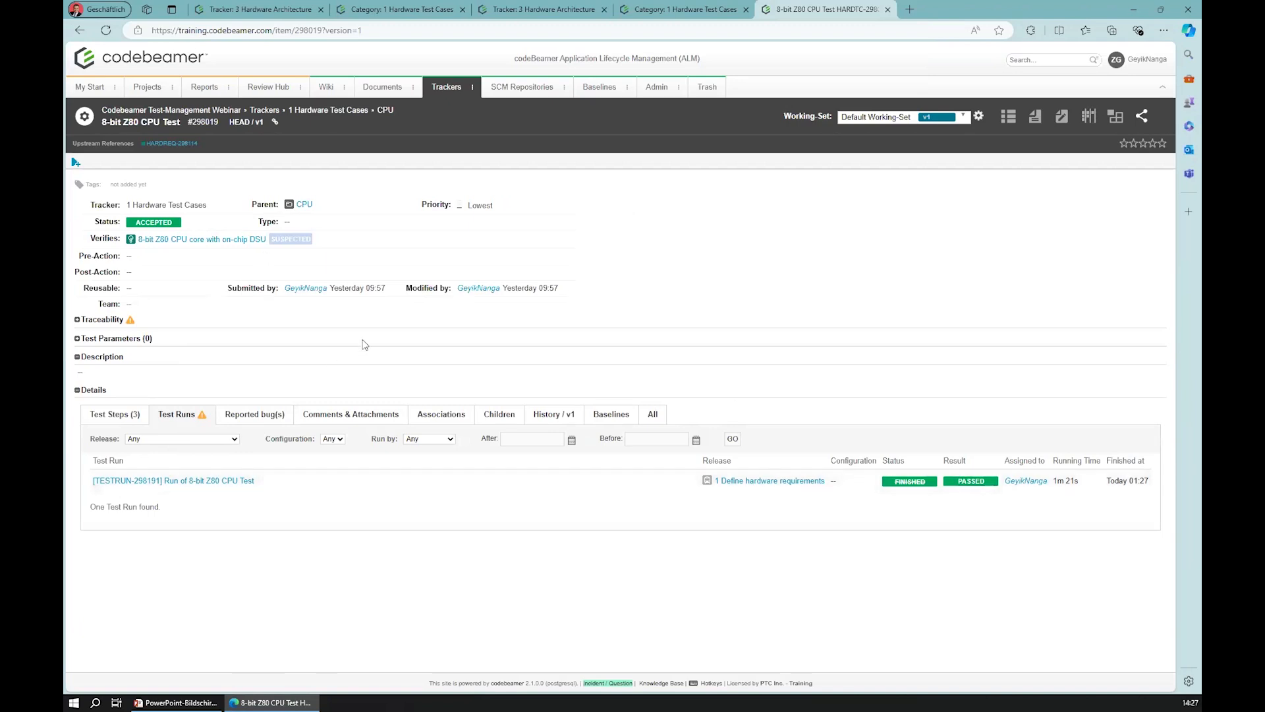
Open the 1 Hardware Test Cases tracker and show its items in the table view.
{"action": "left_click", "coordinate": [447, 86]}
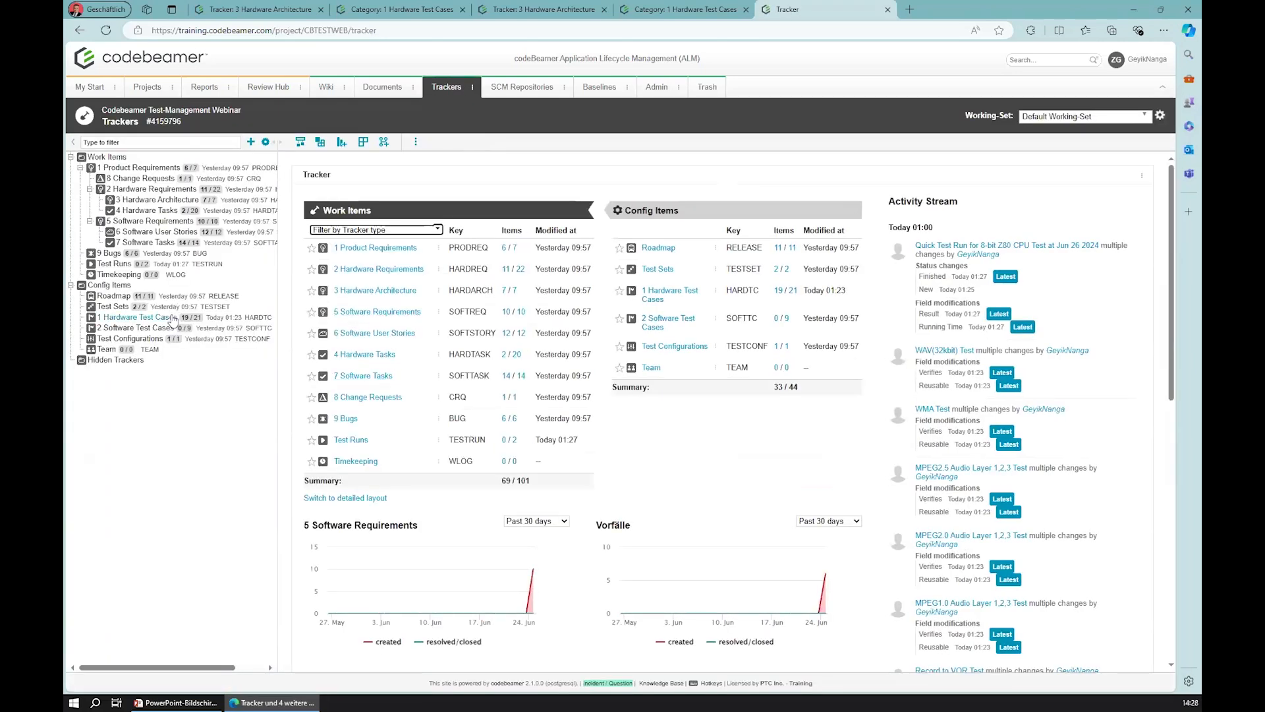
{"action": "left_click", "coordinate": [160, 319]}
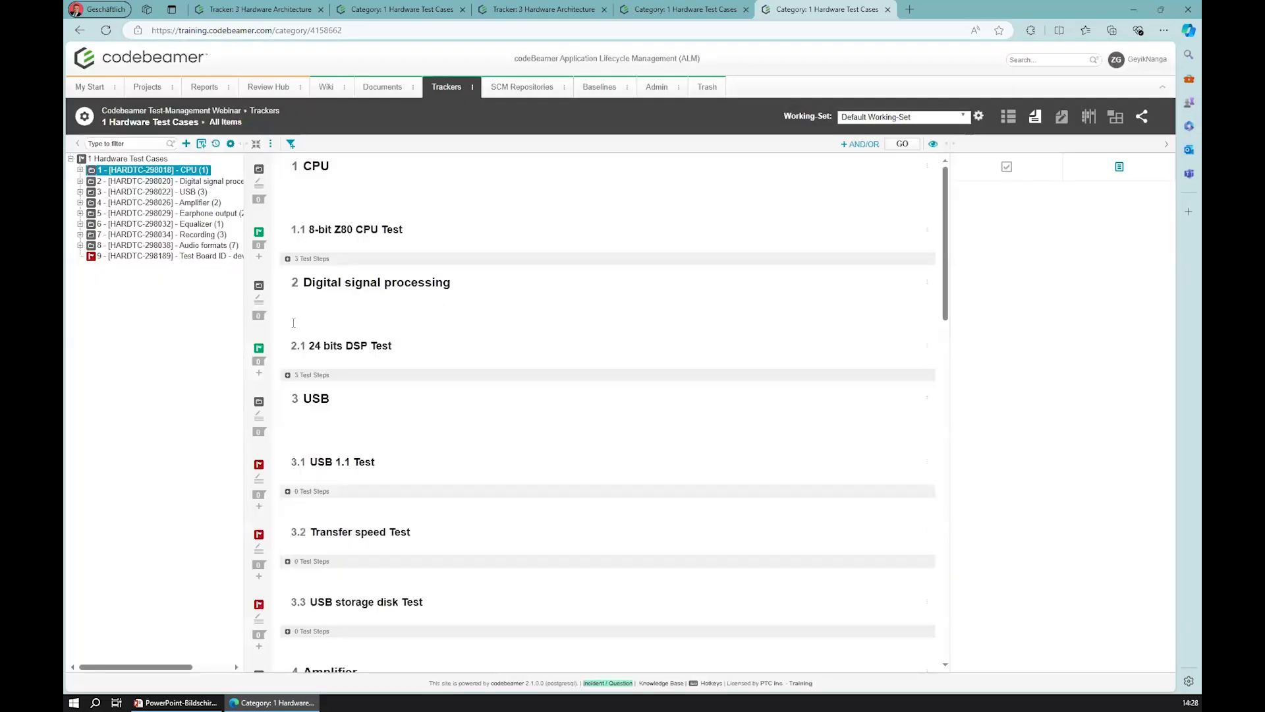
{"action": "left_click", "coordinate": [1002, 121]}
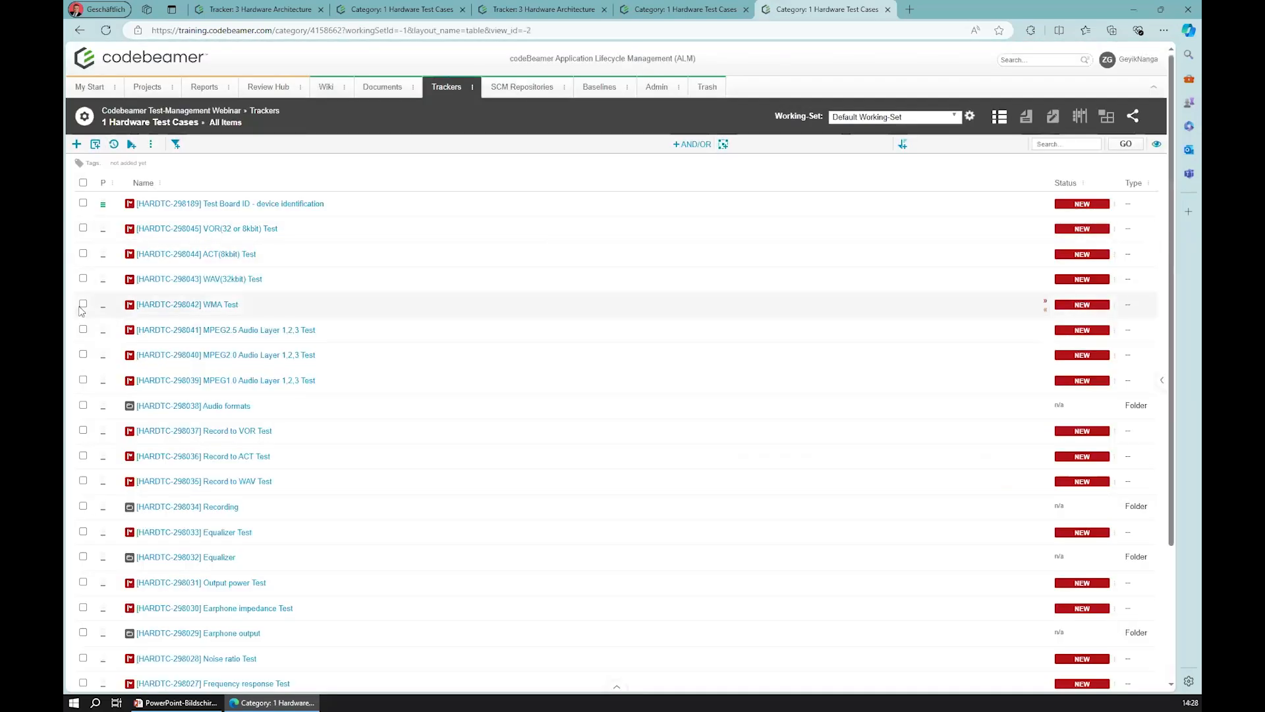
Select the WAV(32kbit), WMA, MPEG2.5, MPEG2.0, MPEG1.0 and Record to VOR tests together with the Audio formats folder.
{"action": "left_click", "coordinate": [83, 304]}
{"action": "left_click", "coordinate": [83, 355]}
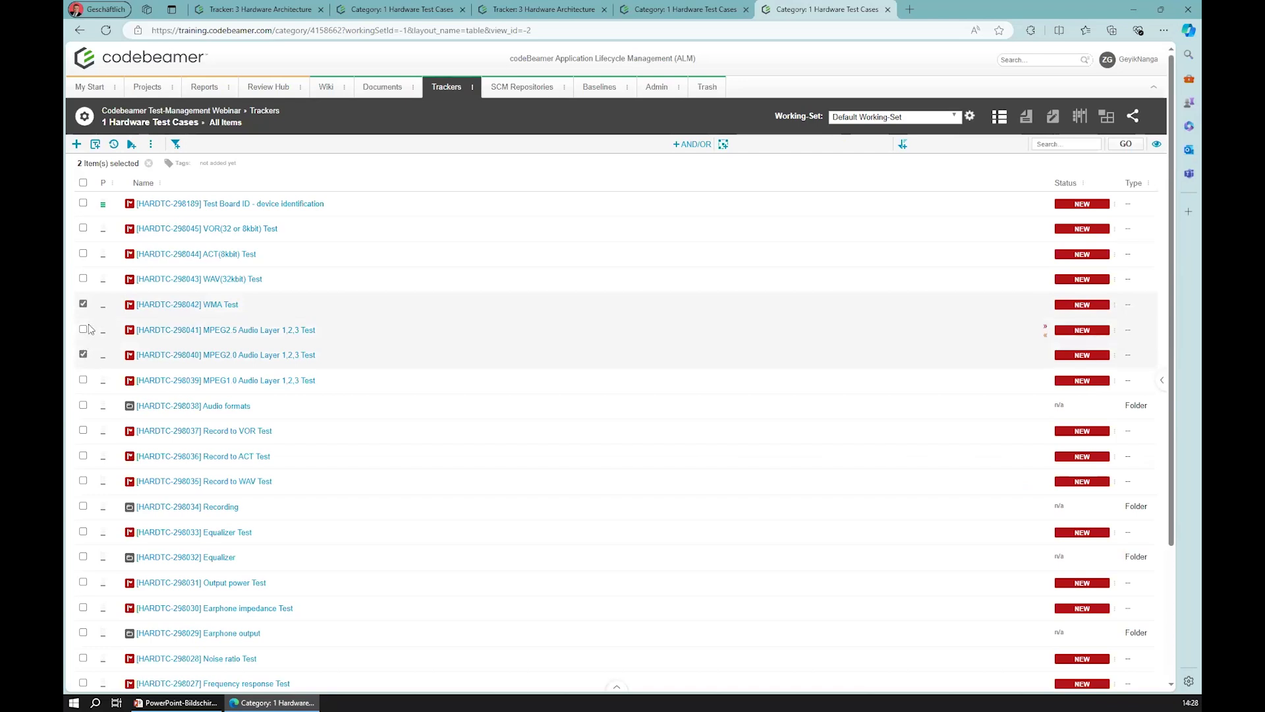
{"action": "left_click", "coordinate": [83, 330]}
{"action": "left_click", "coordinate": [83, 380]}
{"action": "left_click", "coordinate": [83, 406]}
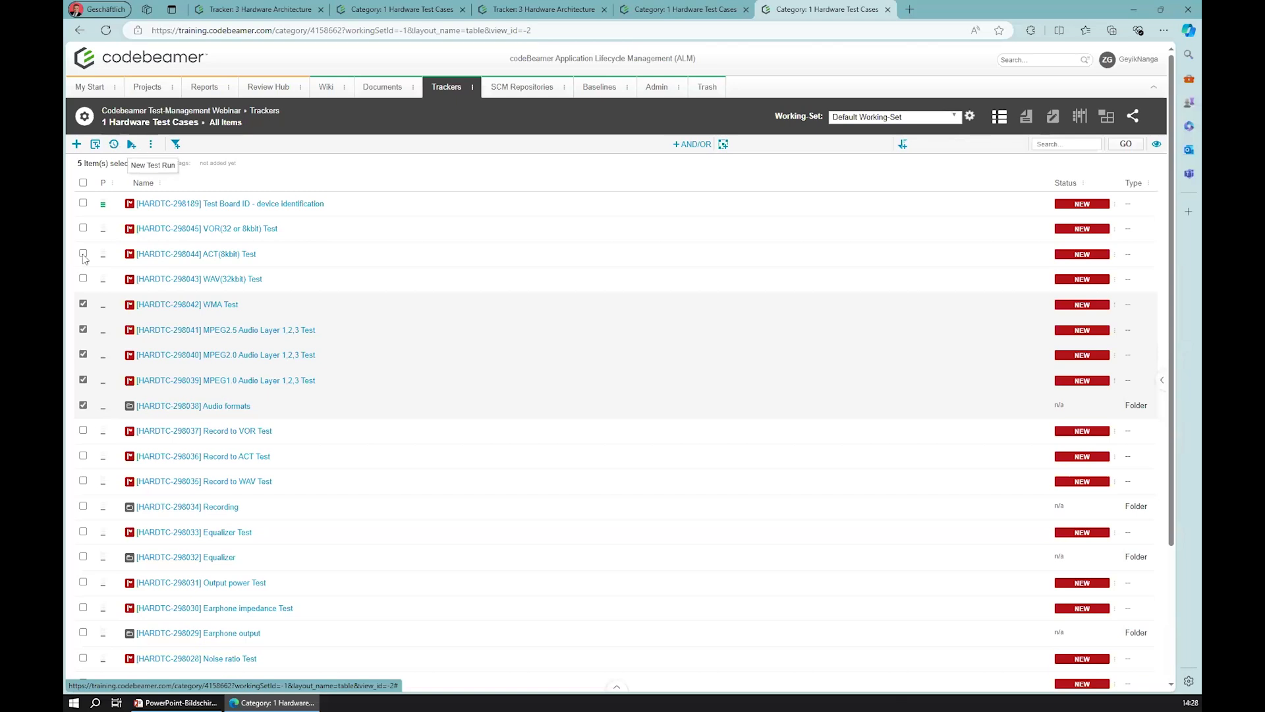
{"action": "left_click", "coordinate": [83, 278]}
{"action": "left_click", "coordinate": [83, 430]}
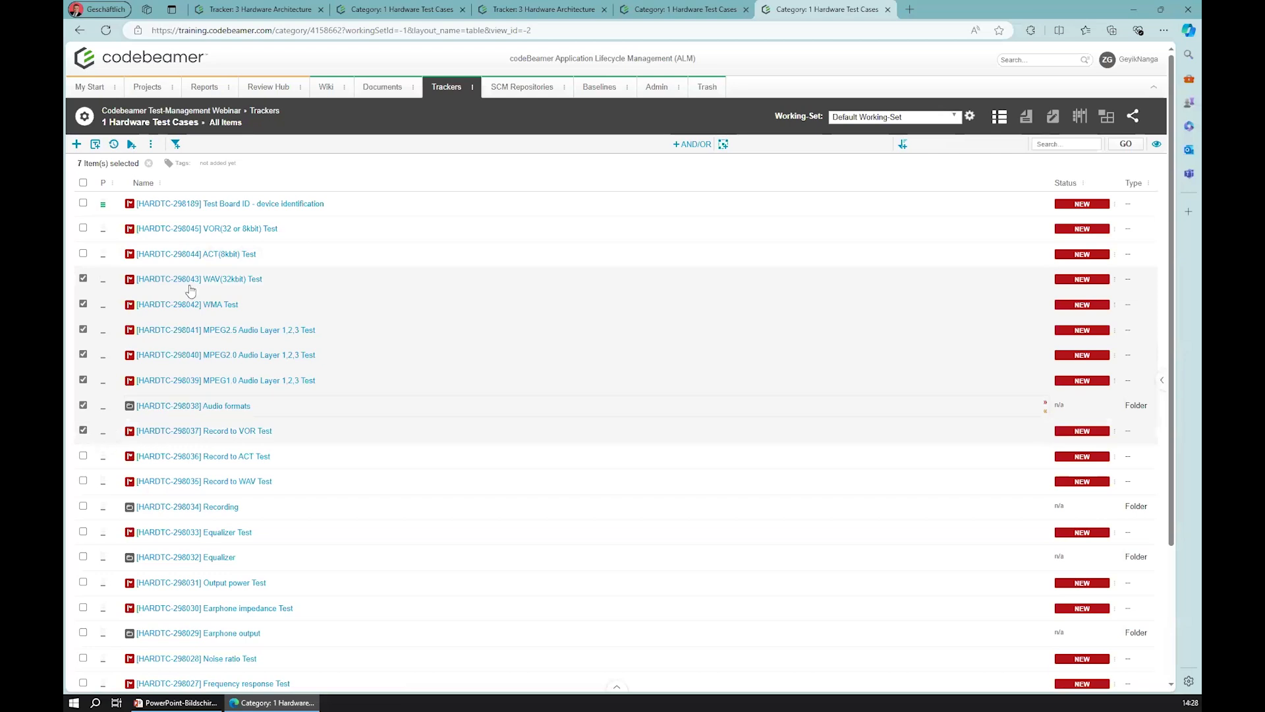
{"action": "left_click", "coordinate": [150, 144]}
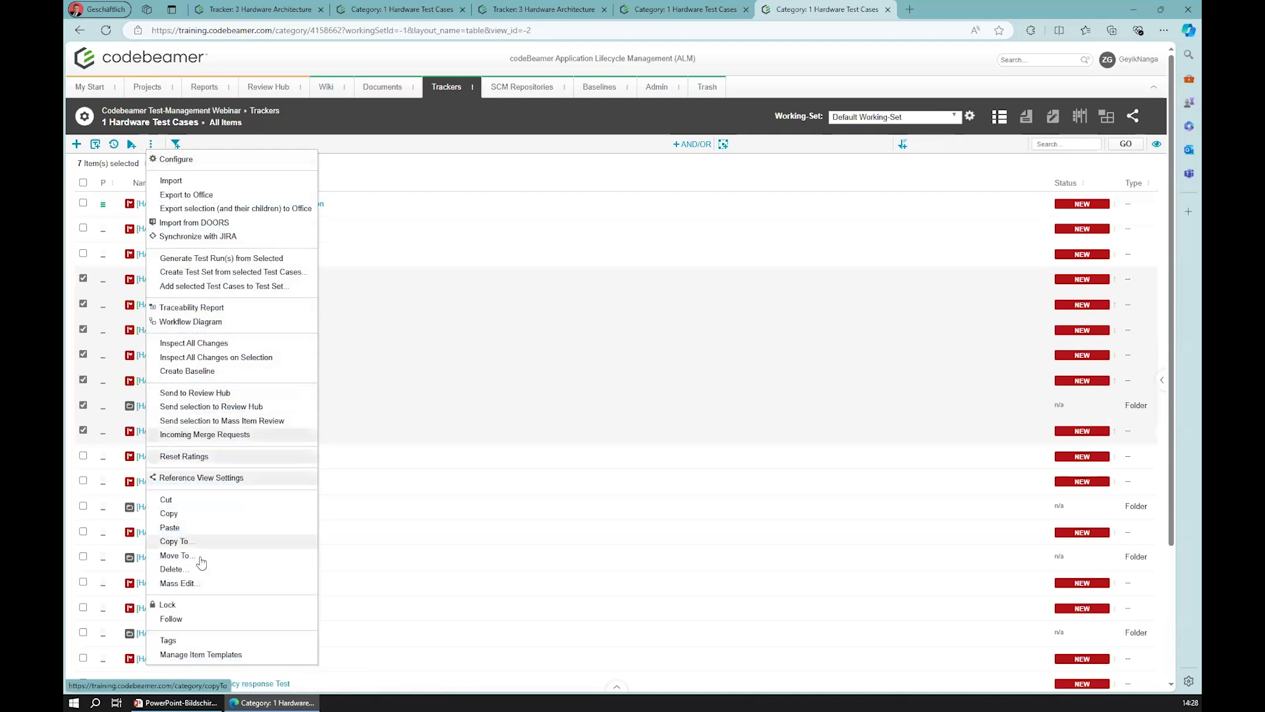
{"action": "left_click", "coordinate": [241, 287]}
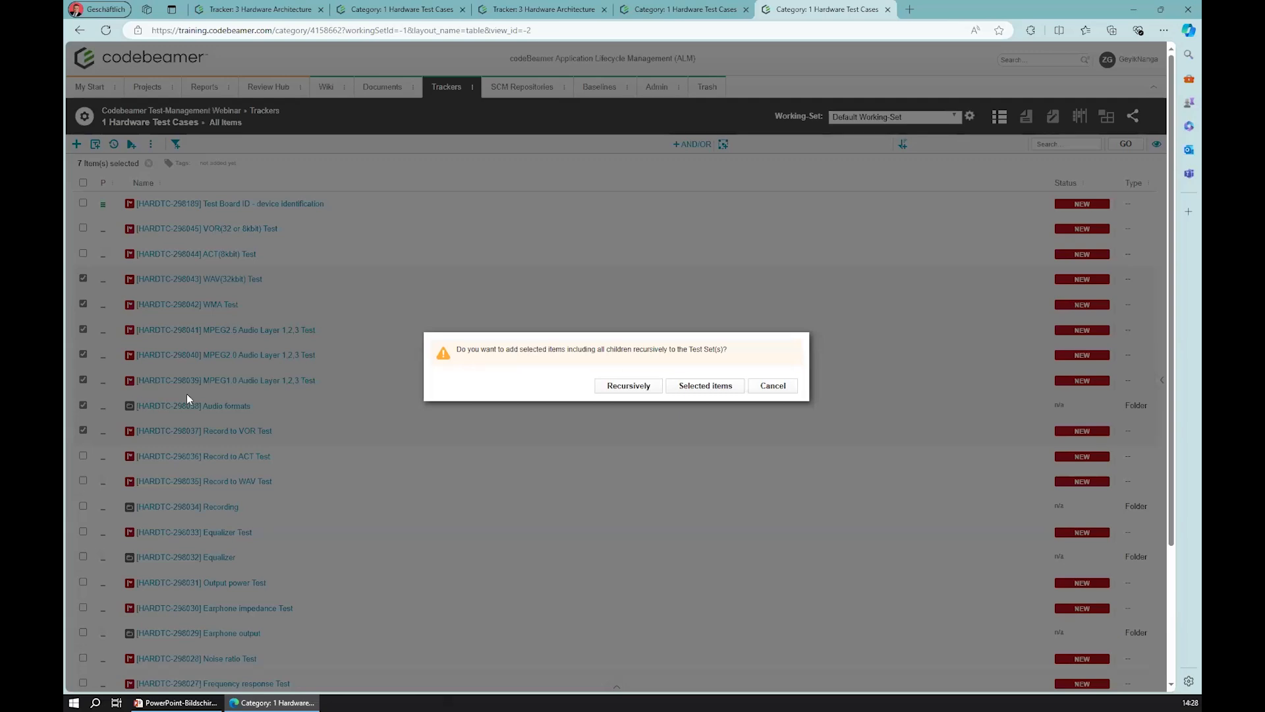
{"action": "left_click", "coordinate": [707, 388]}
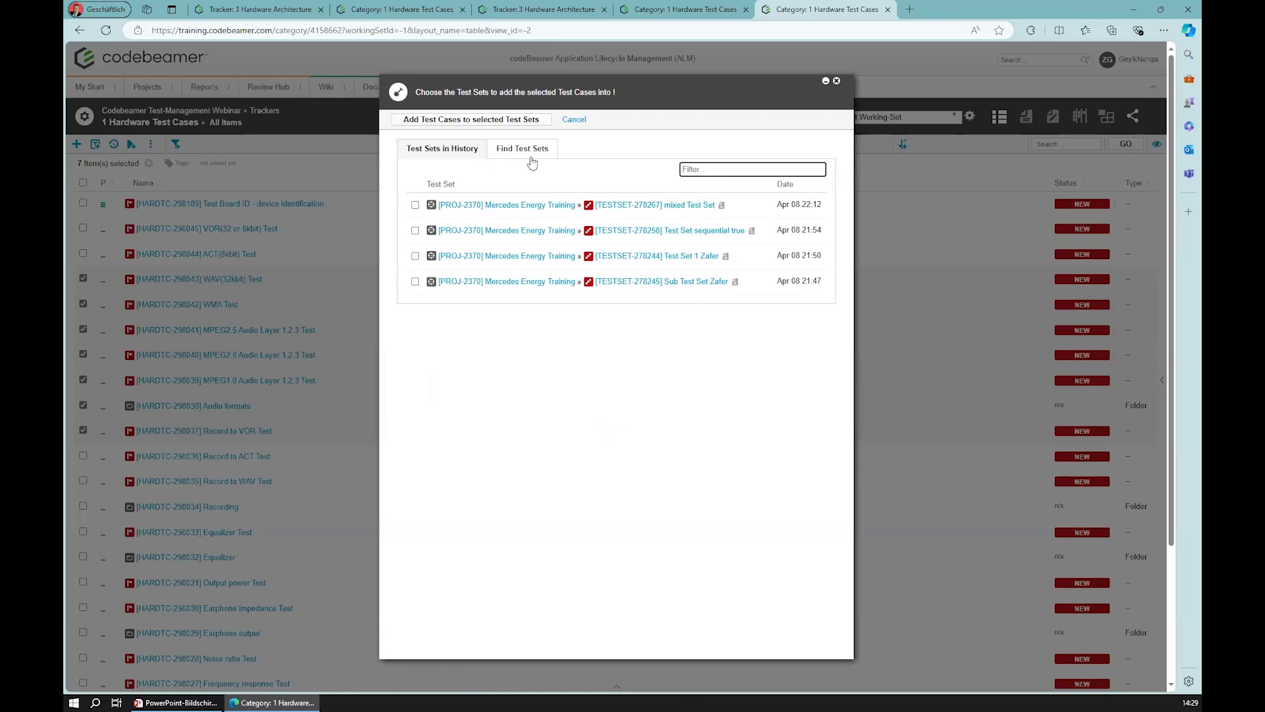
{"action": "left_click", "coordinate": [514, 125]}
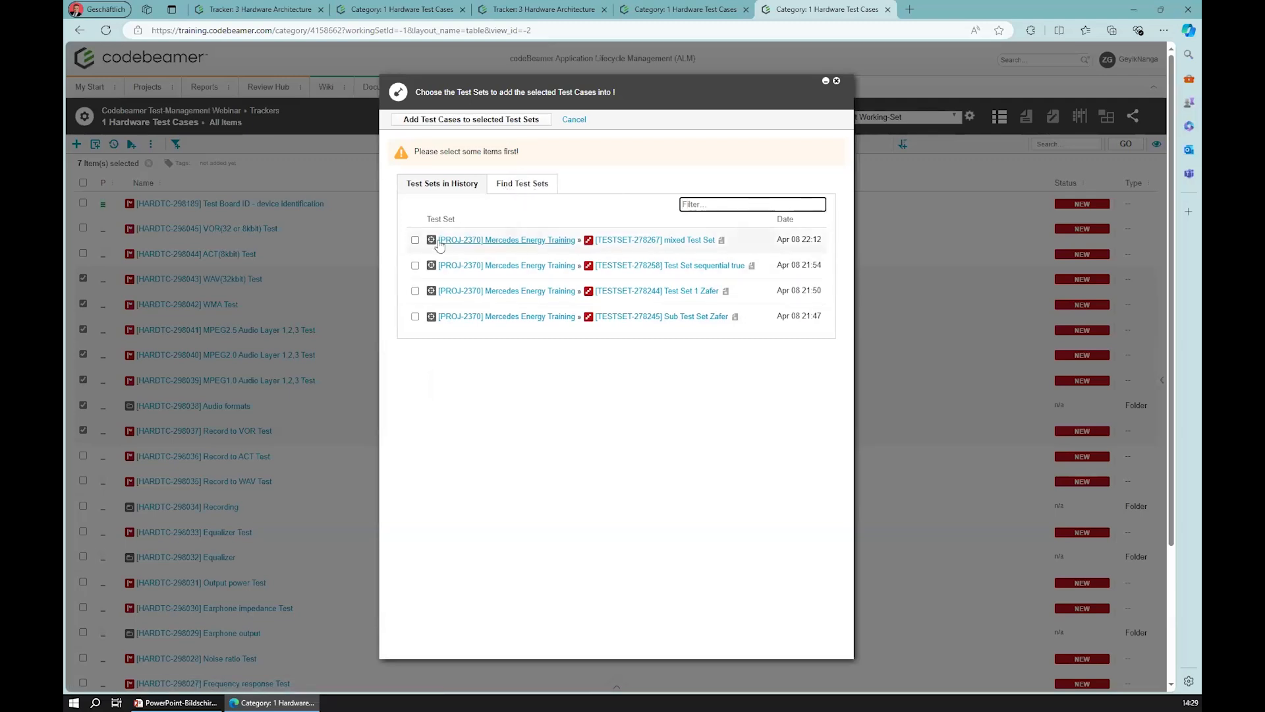
{"action": "left_click", "coordinate": [836, 81]}
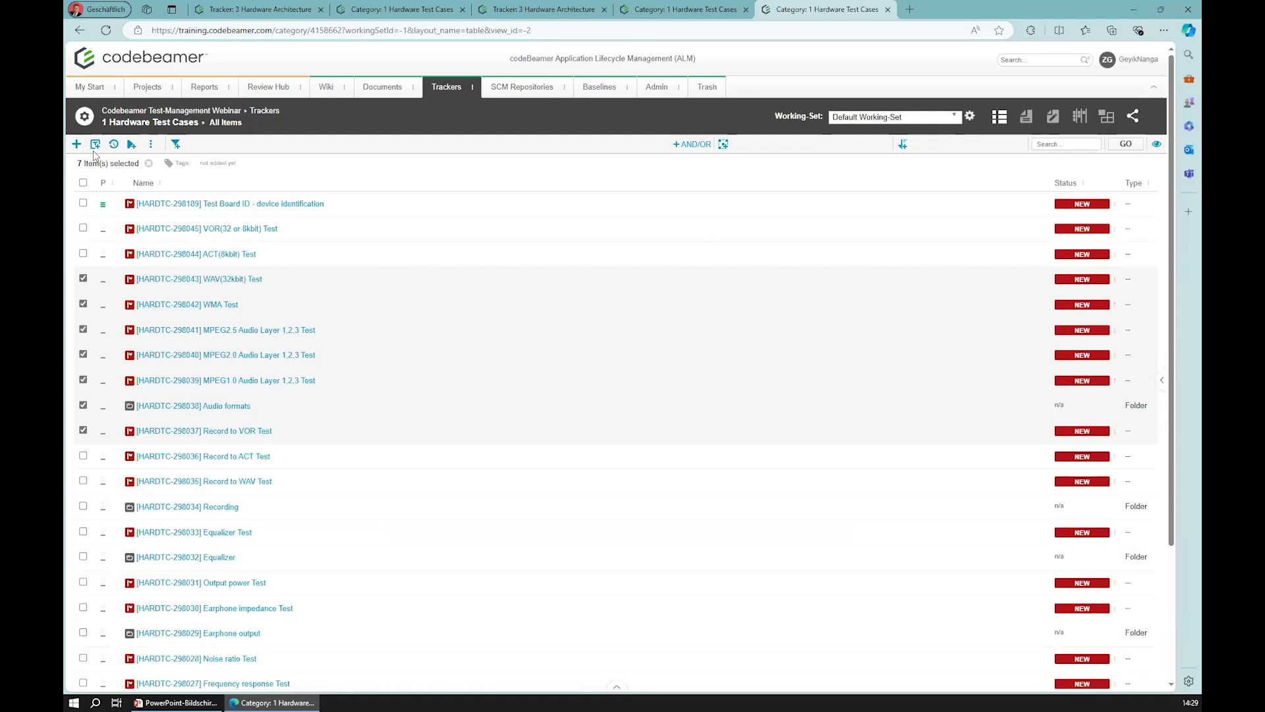
Start a new Test Set from only the selected items in the Test Sets tracker of the Codebeamer Test-Management Webinar project.
{"action": "left_click", "coordinate": [151, 144]}
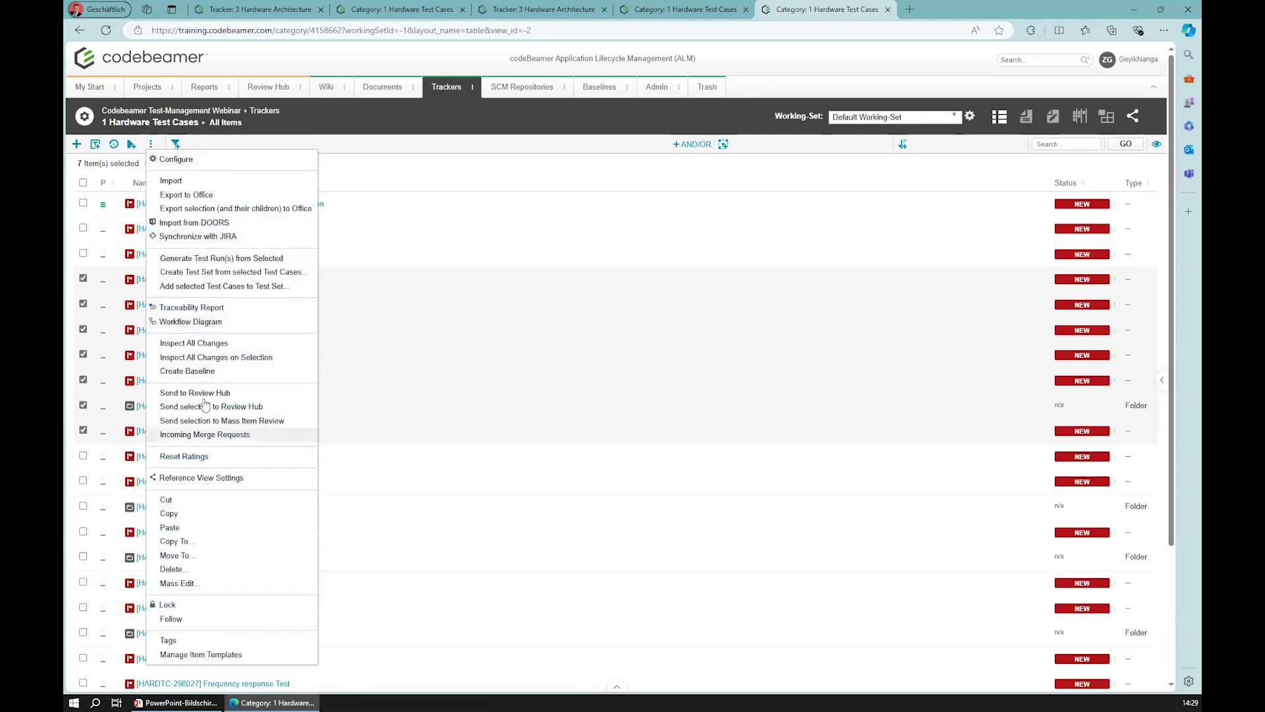
{"action": "left_click", "coordinate": [224, 275]}
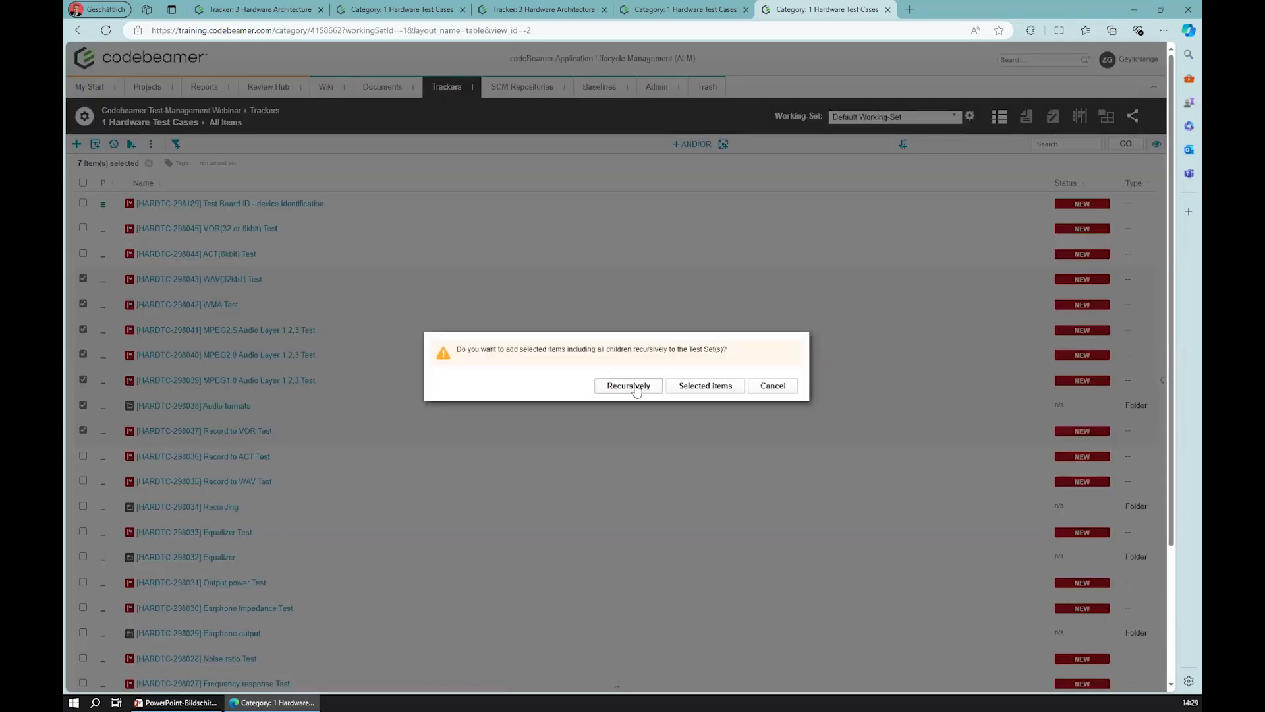
{"action": "left_click", "coordinate": [696, 388]}
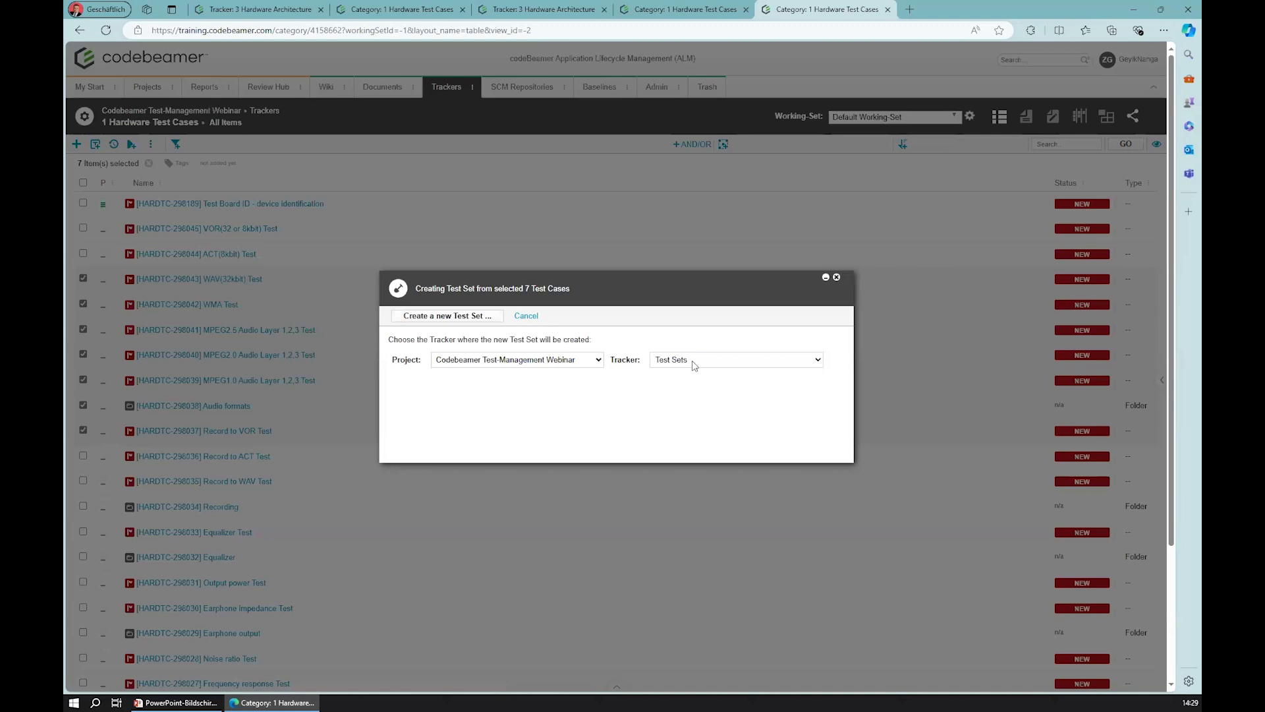
{"action": "left_click", "coordinate": [435, 319]}
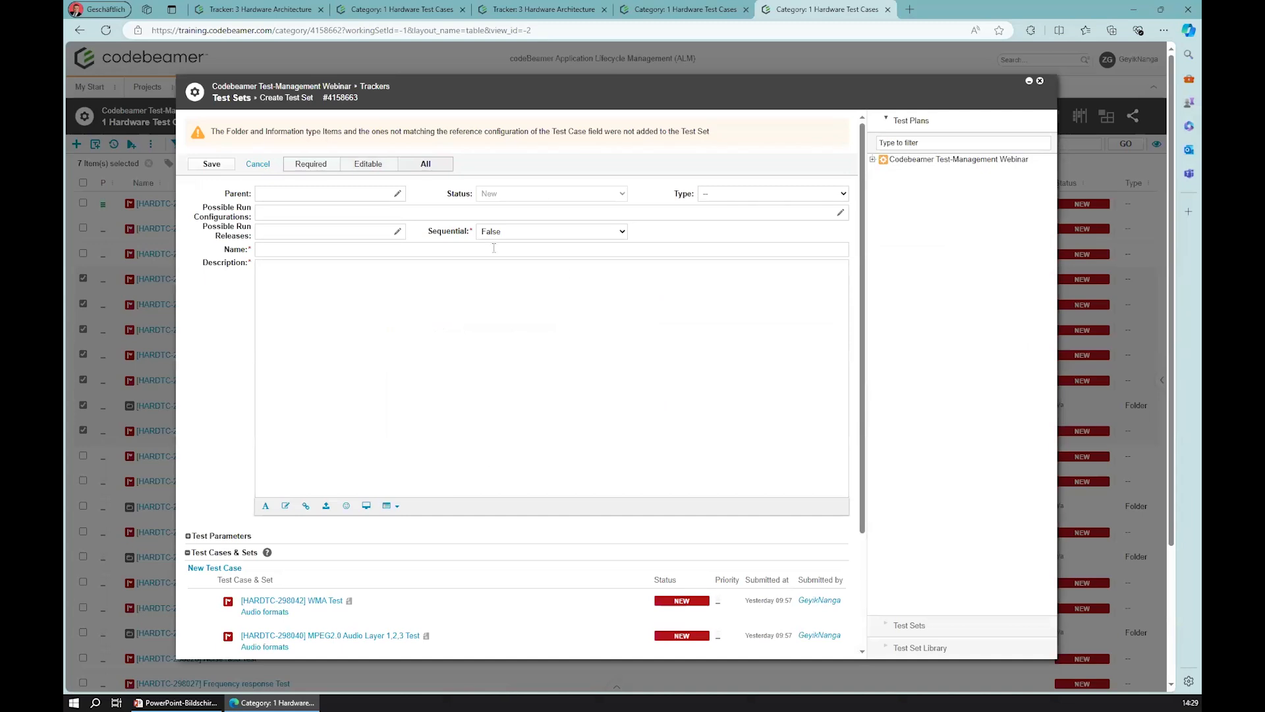
Name the new test set Test Set Group 1 and enter the description Integration Tests.
{"action": "left_click", "coordinate": [262, 249]}
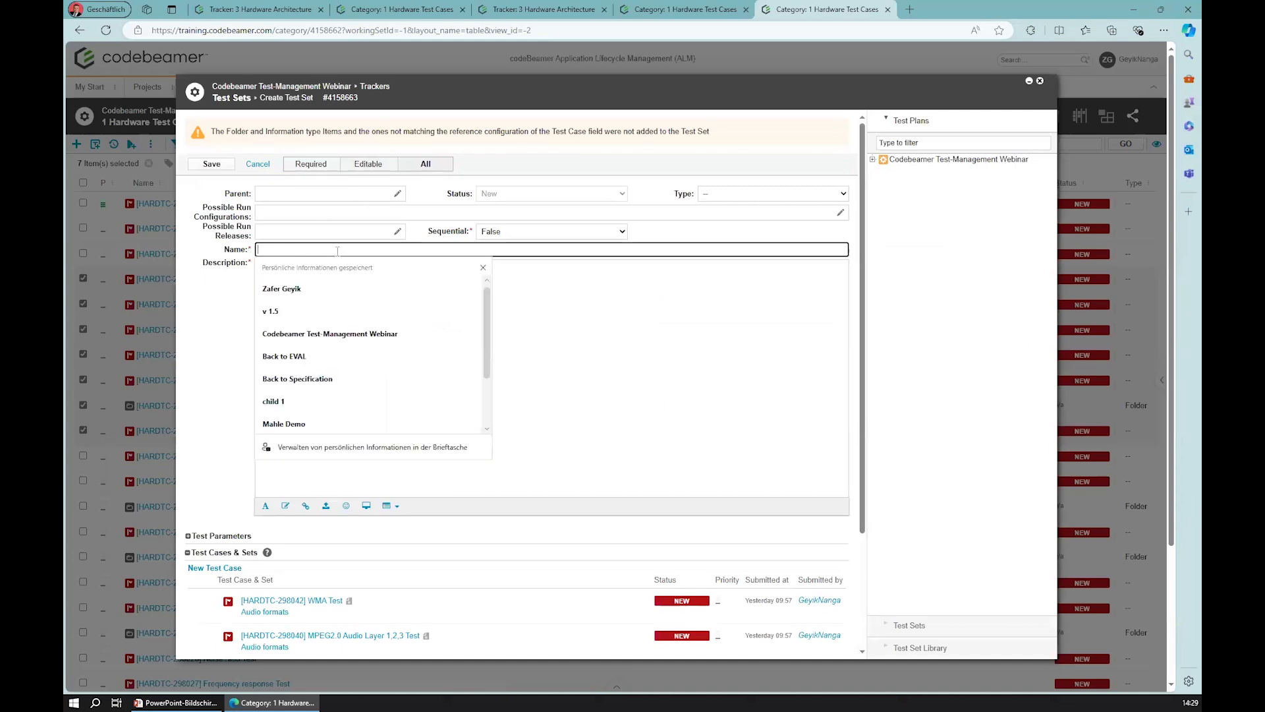
{"action": "type", "text": "Test Set"}
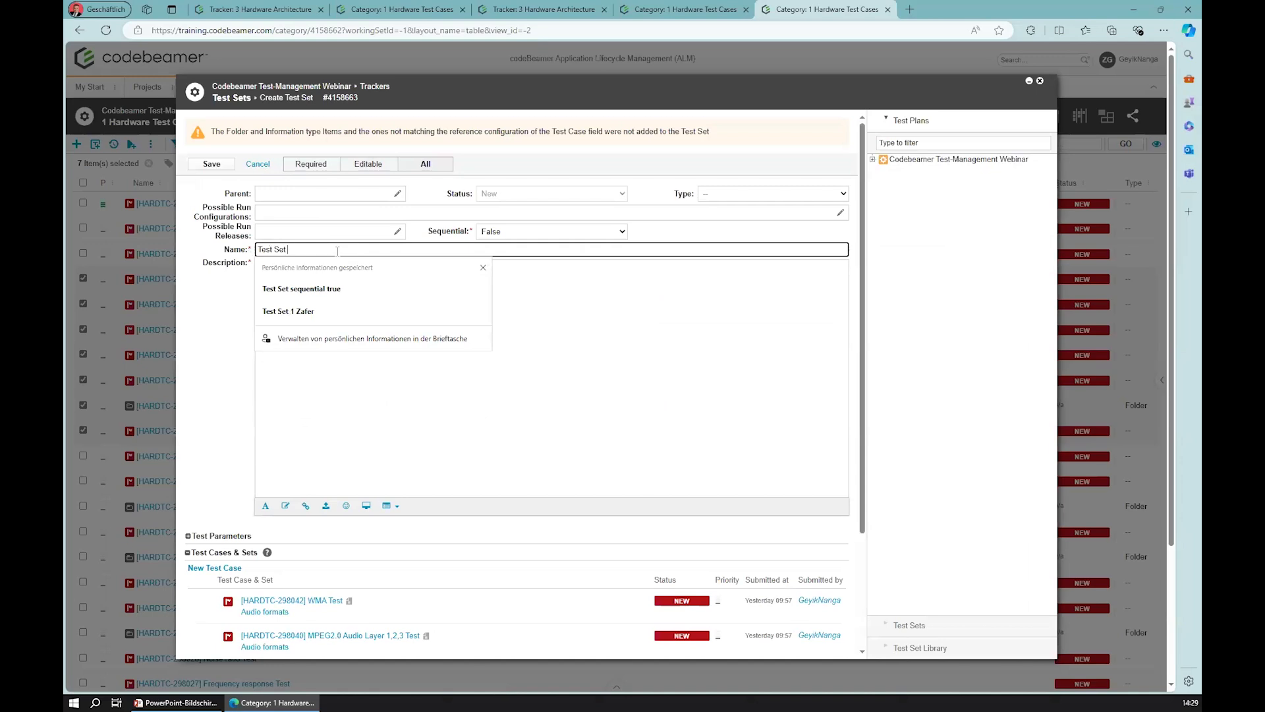
{"action": "type", "text": " Group"}
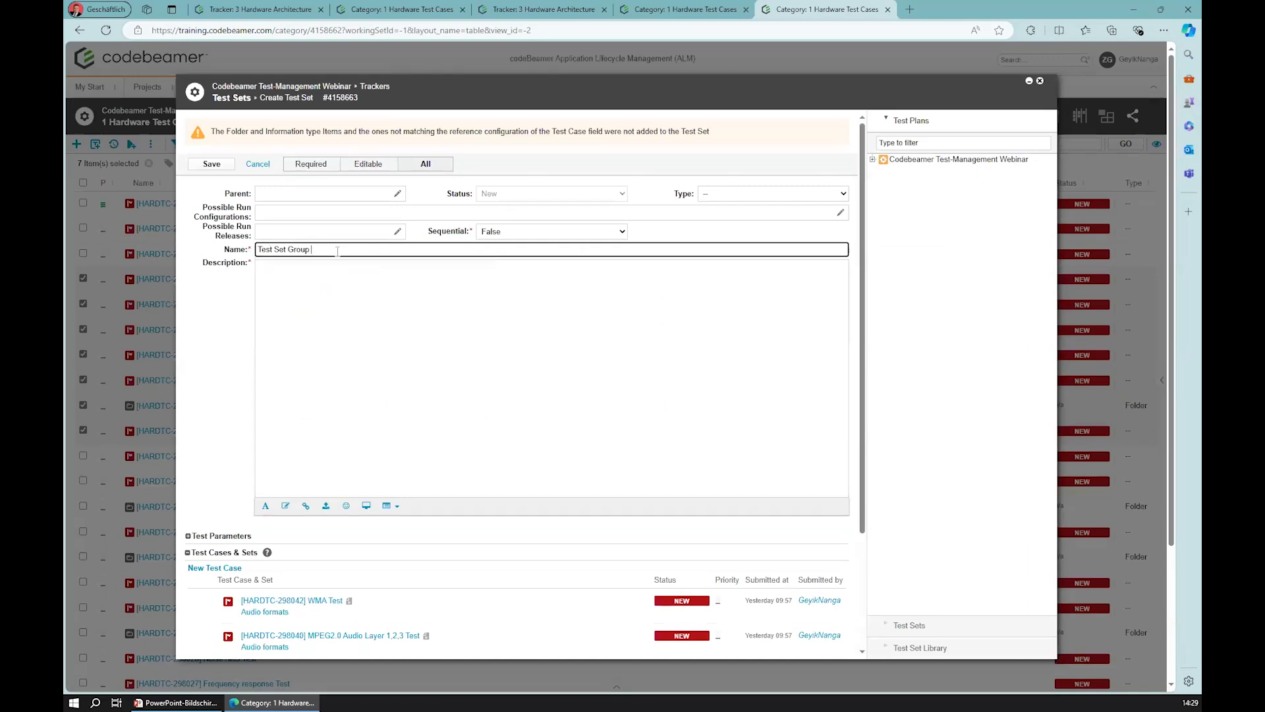
{"action": "type", "text": " 1"}
{"action": "left_click", "coordinate": [306, 298]}
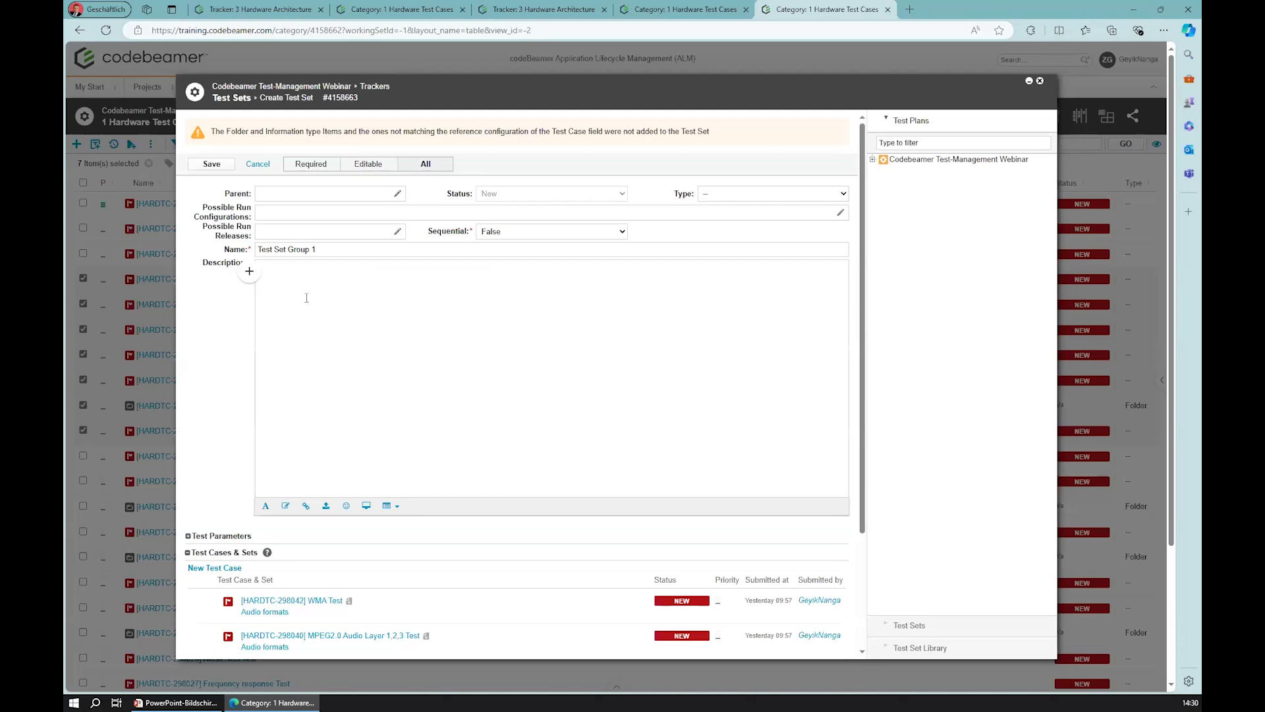
{"action": "type", "text": "Integration Testts"}
Expand the test parameters and review the test cases included in the new test set.
{"action": "scroll", "coordinate": [321, 443], "scroll_direction": "down", "scroll_amount": 1}
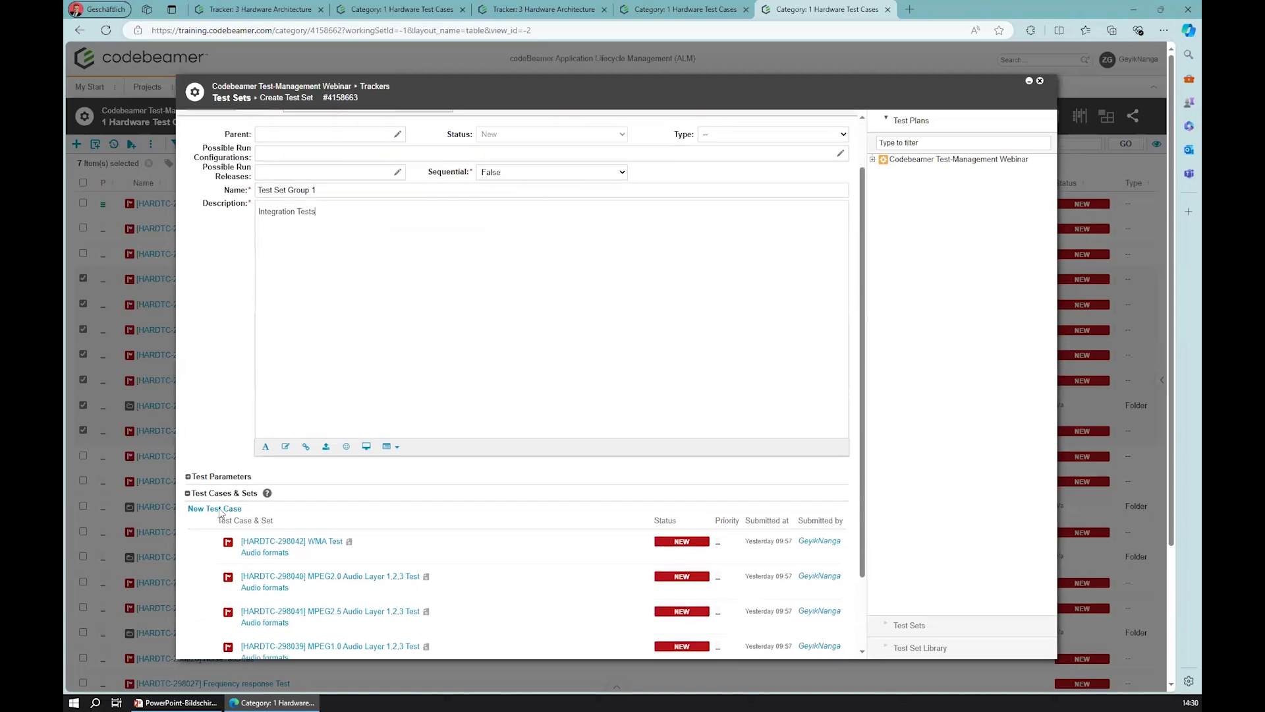
{"action": "left_click", "coordinate": [188, 470]}
{"action": "scroll", "coordinate": [280, 472], "scroll_direction": "down", "scroll_amount": 3}
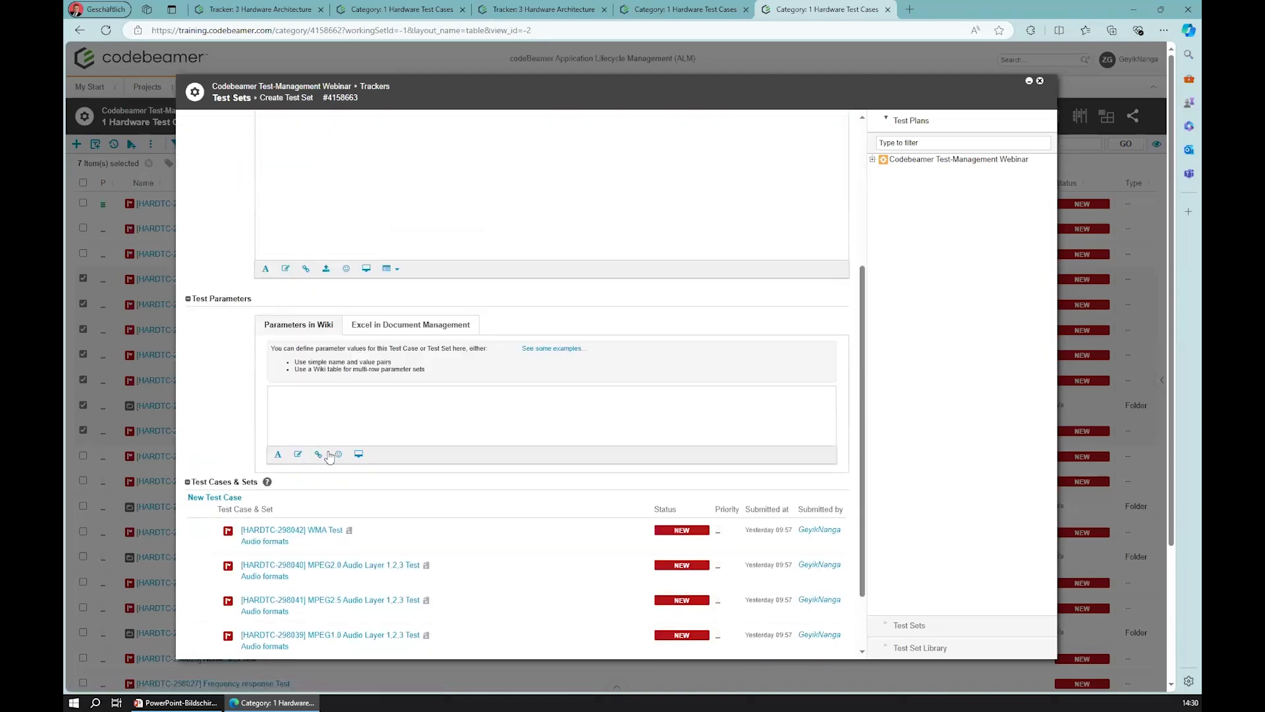
{"action": "scroll", "coordinate": [323, 461], "scroll_direction": "down", "scroll_amount": 1}
{"action": "scroll", "coordinate": [317, 466], "scroll_direction": "down", "scroll_amount": 2}
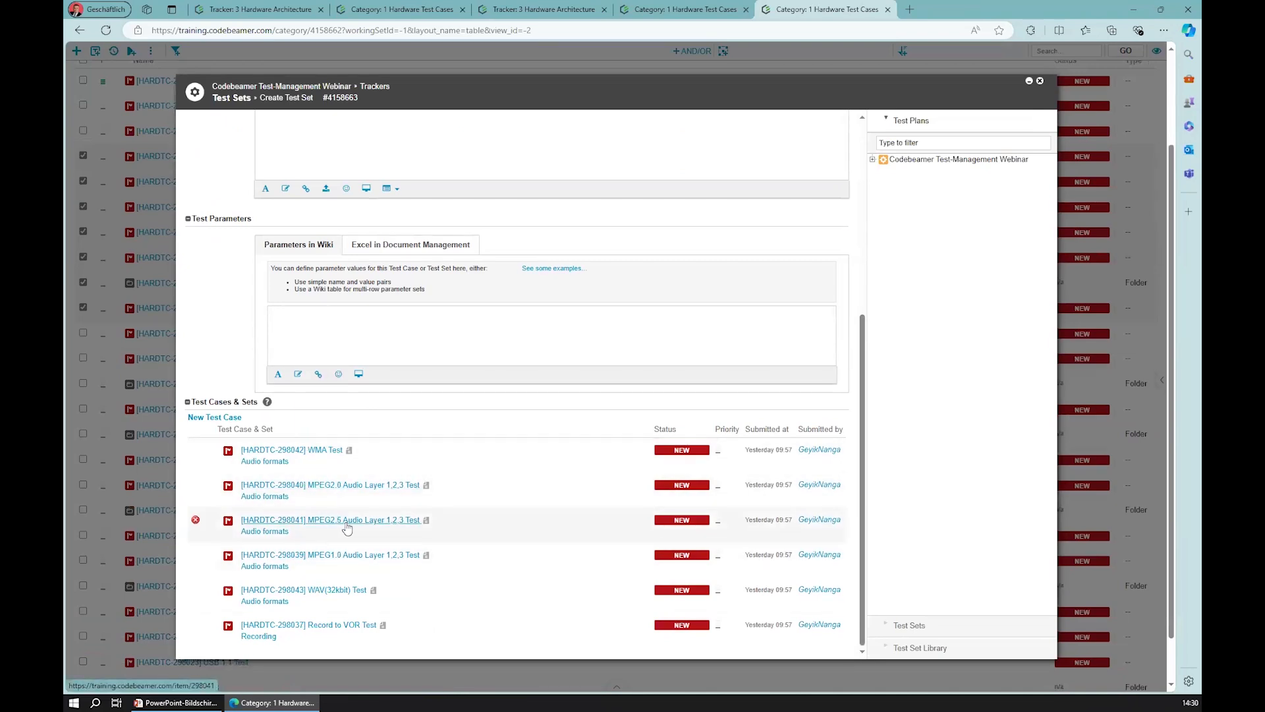
{"action": "scroll", "coordinate": [341, 527], "scroll_direction": "up", "scroll_amount": 4}
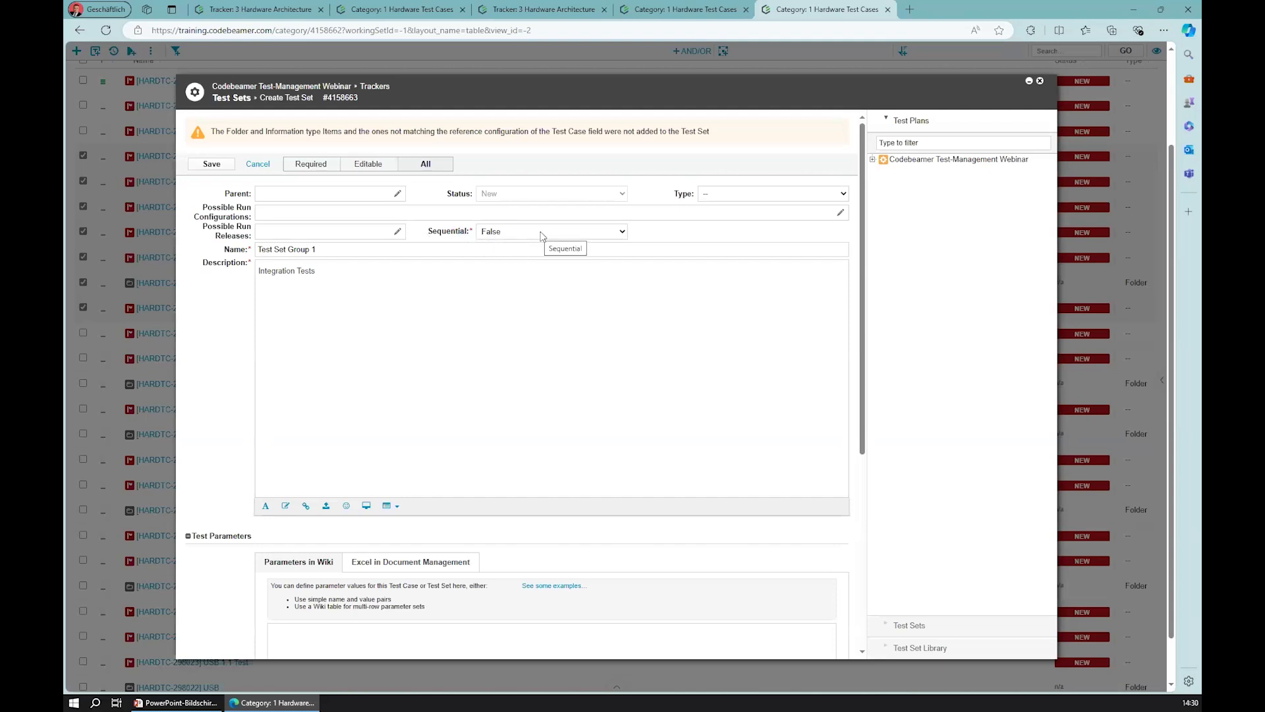
Try the value True for the test set's Sequential option, and return it to False.
{"action": "left_click", "coordinate": [511, 233]}
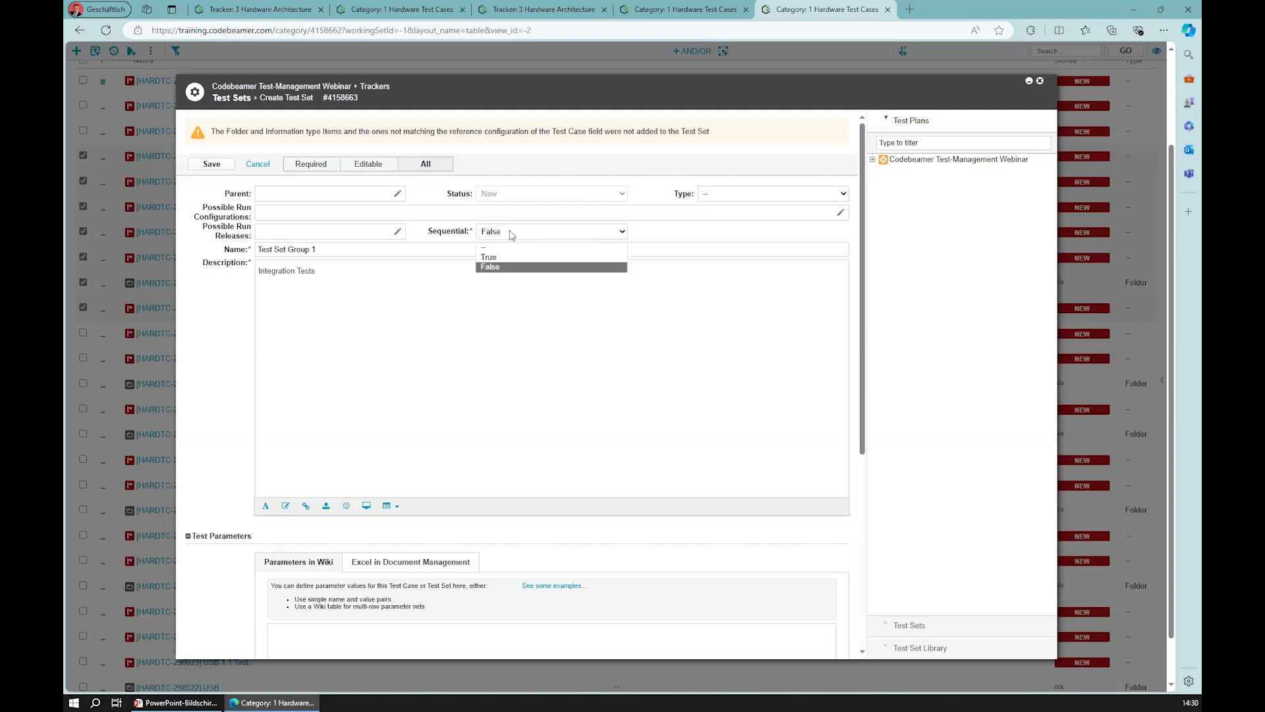
{"action": "left_click", "coordinate": [497, 253]}
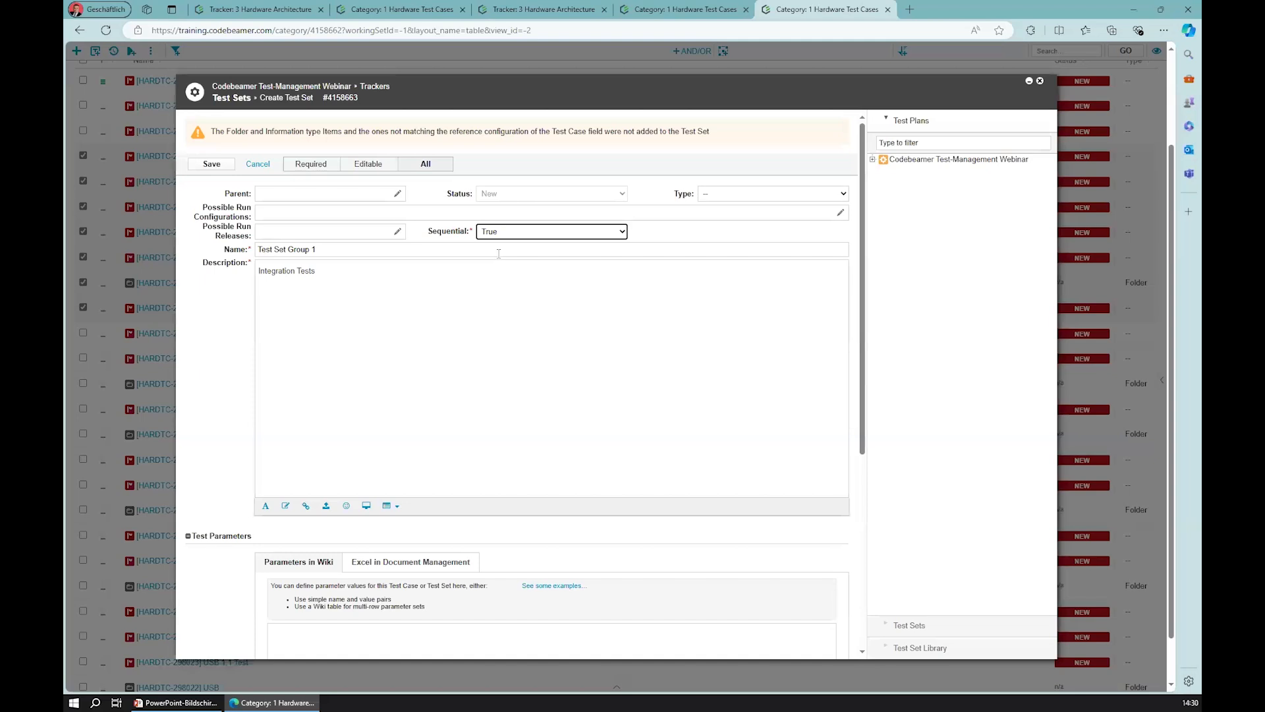
{"action": "left_click", "coordinate": [501, 235]}
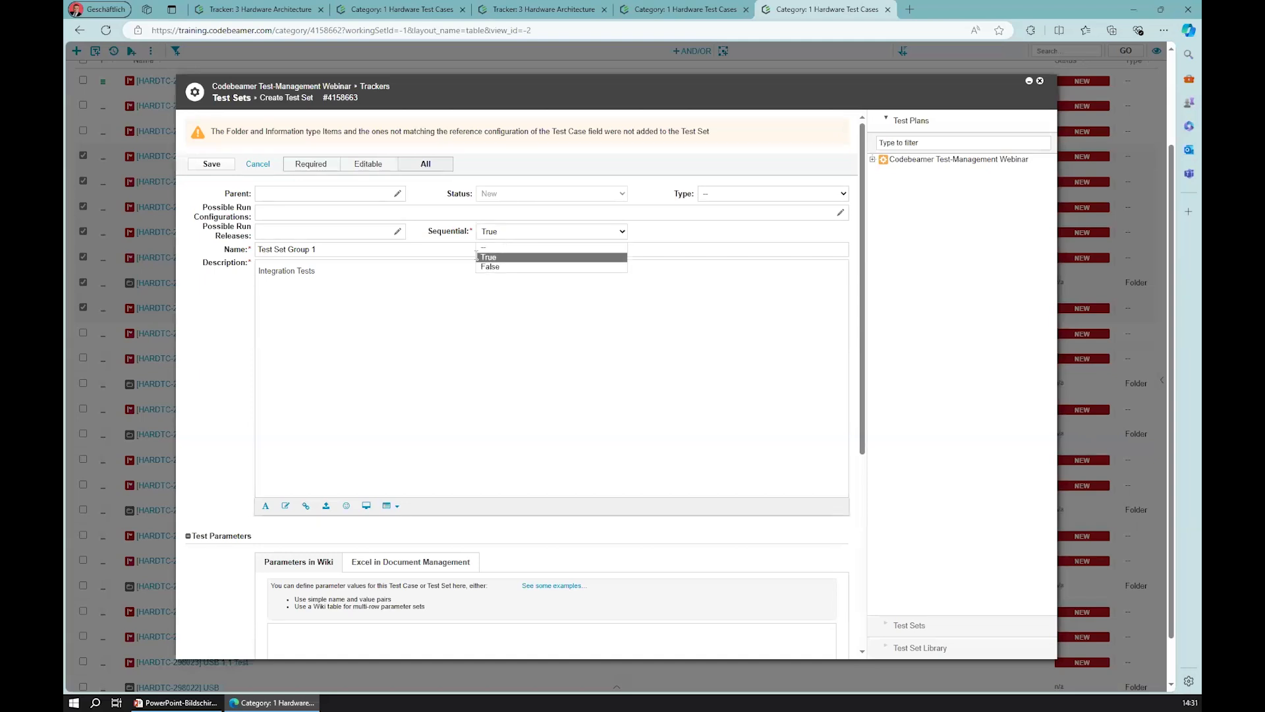
{"action": "left_click", "coordinate": [493, 267]}
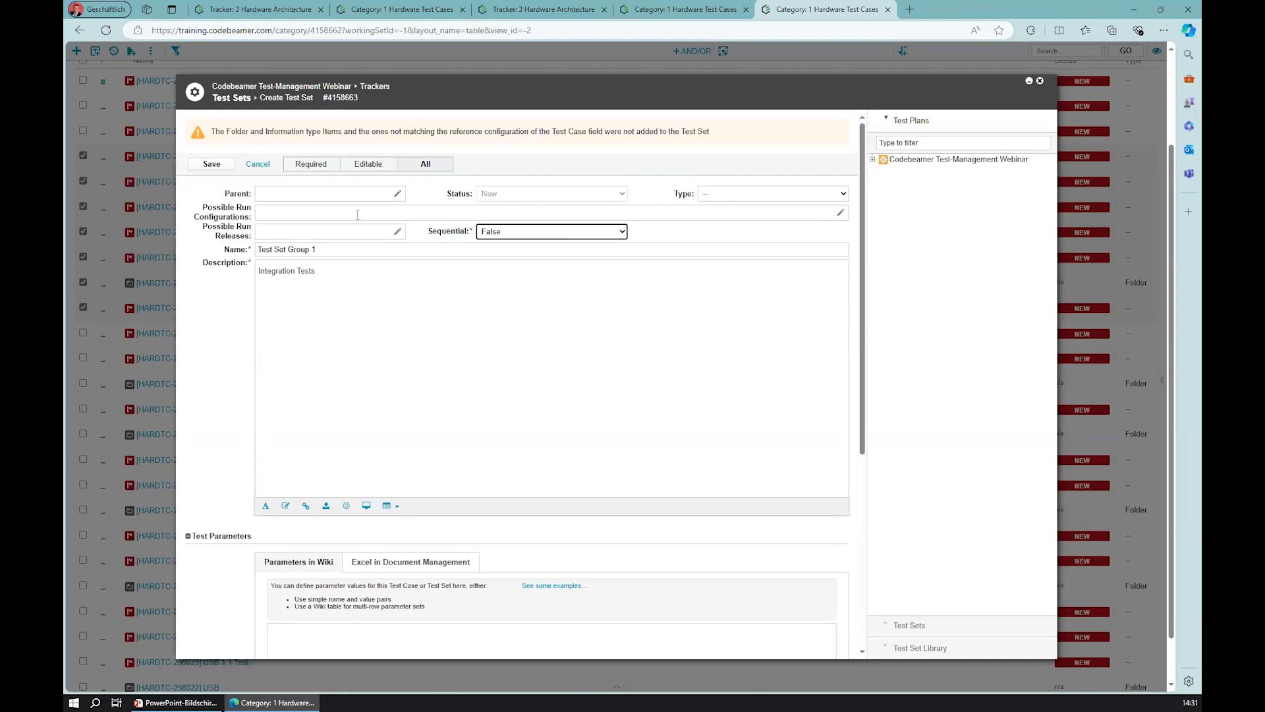
Examine which test case trackers and existing test sets are available to add to the new test set.
{"action": "left_click", "coordinate": [872, 160]}
{"action": "left_click", "coordinate": [882, 170]}
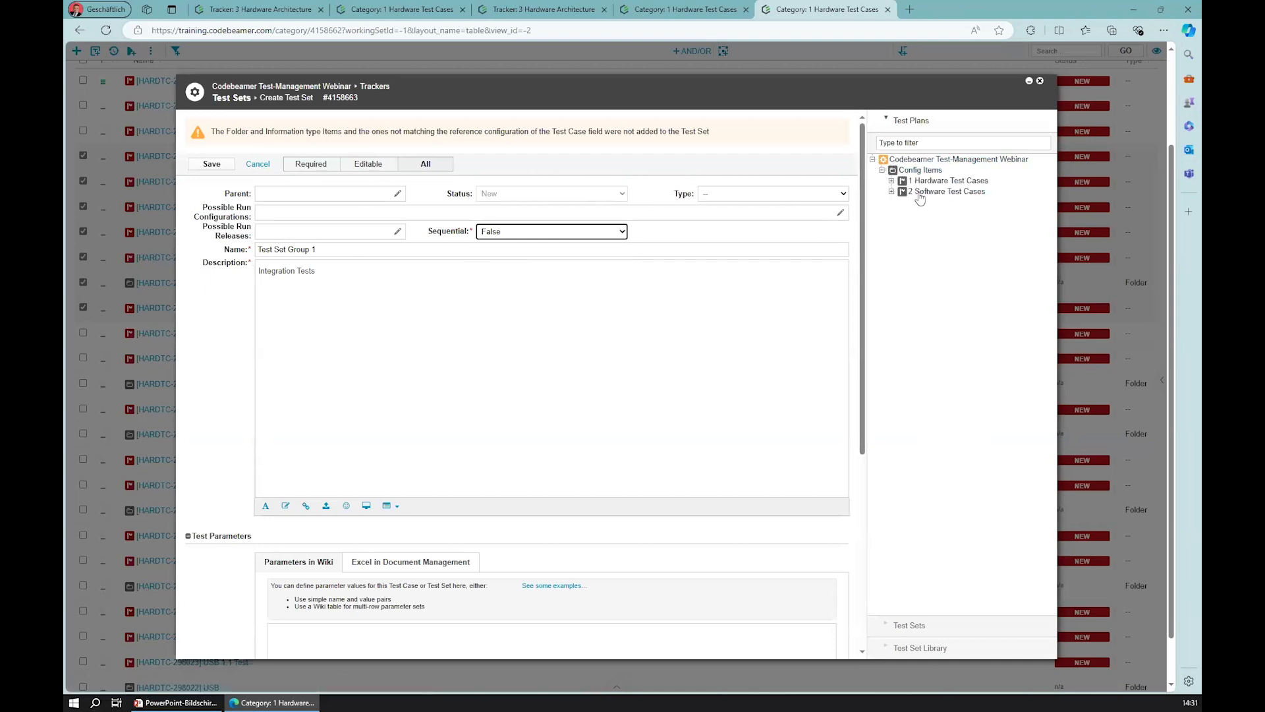
{"action": "left_click", "coordinate": [891, 622]}
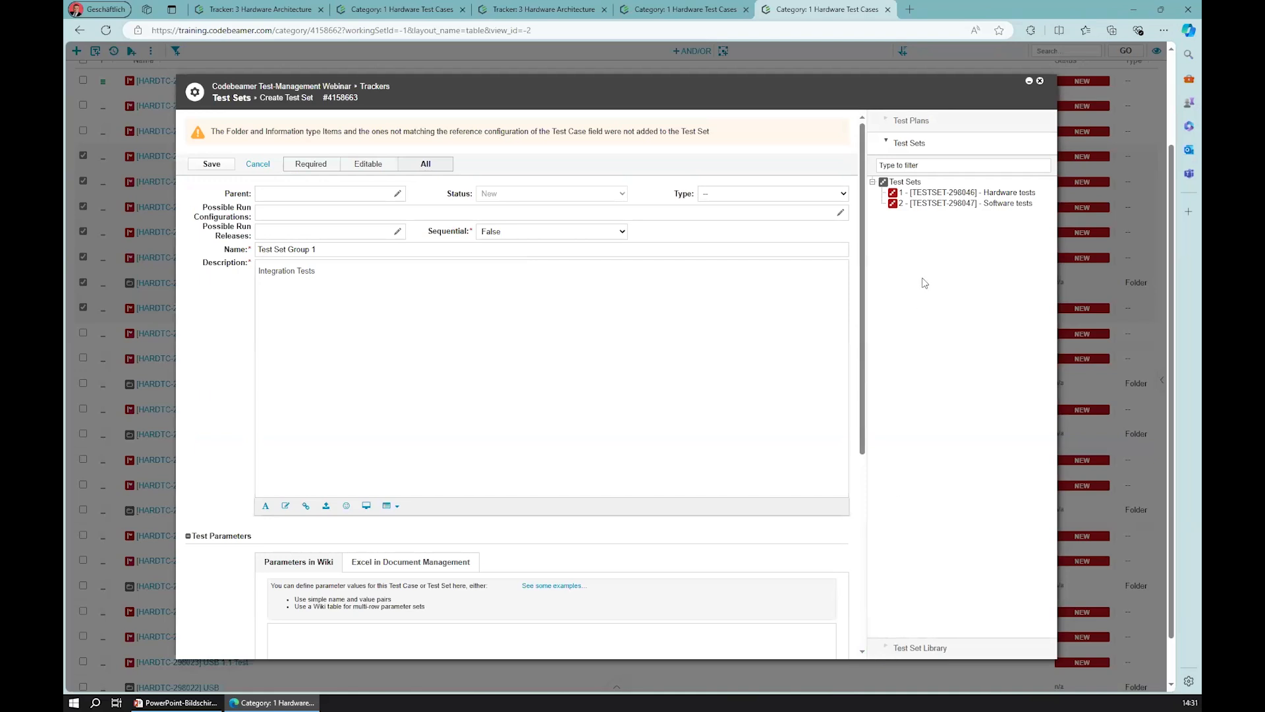
{"action": "left_click", "coordinate": [891, 123]}
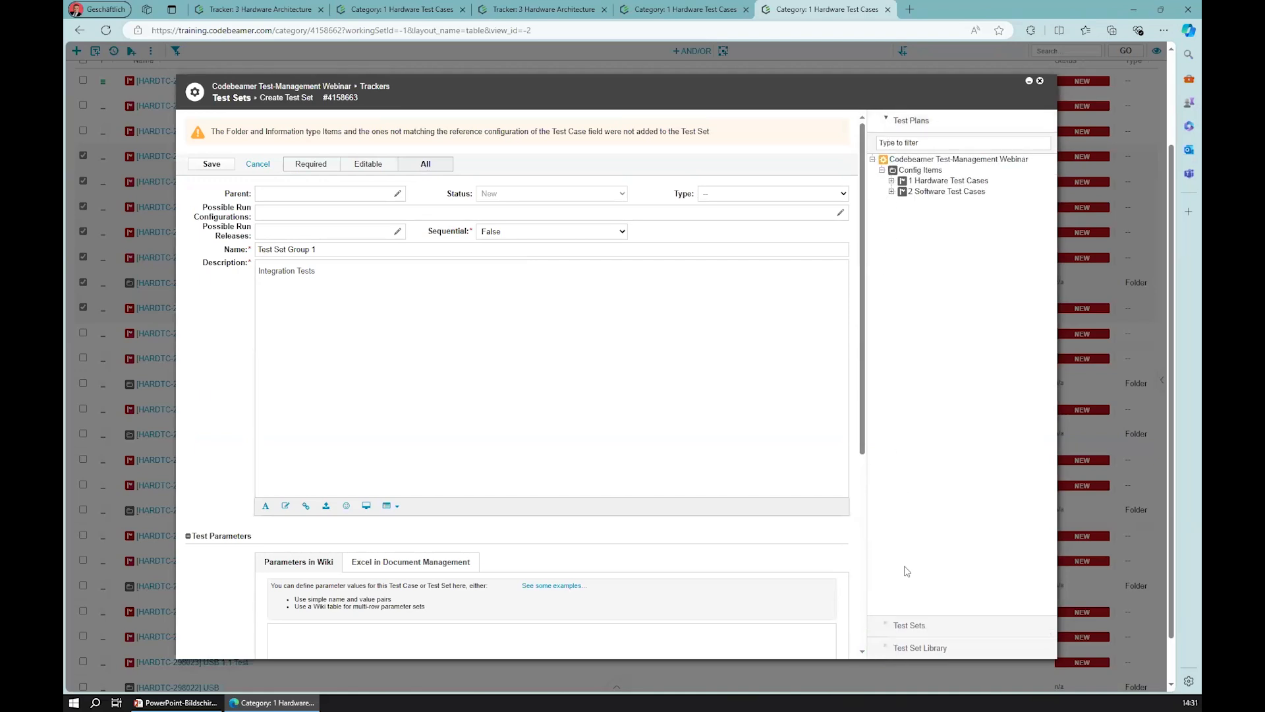
{"action": "left_click", "coordinate": [893, 623]}
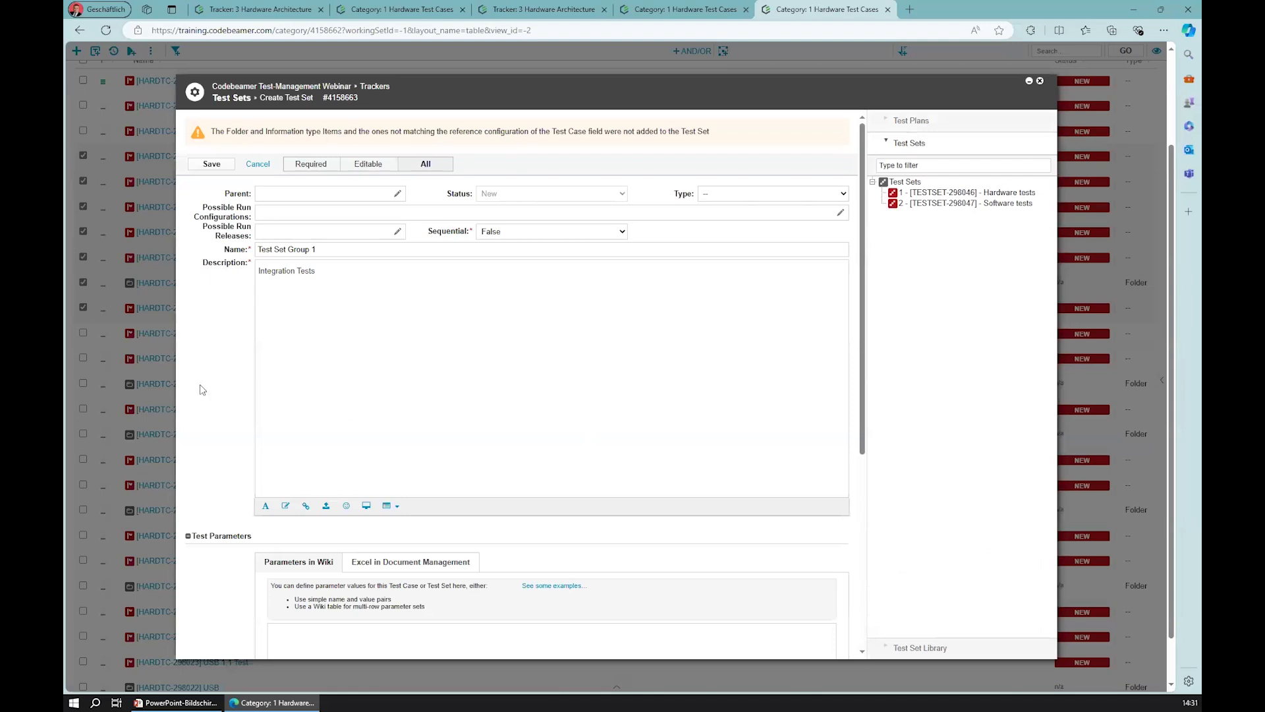
{"action": "scroll", "coordinate": [245, 395], "scroll_direction": "down", "scroll_amount": 4}
{"action": "scroll", "coordinate": [253, 458], "scroll_direction": "up", "scroll_amount": 4}
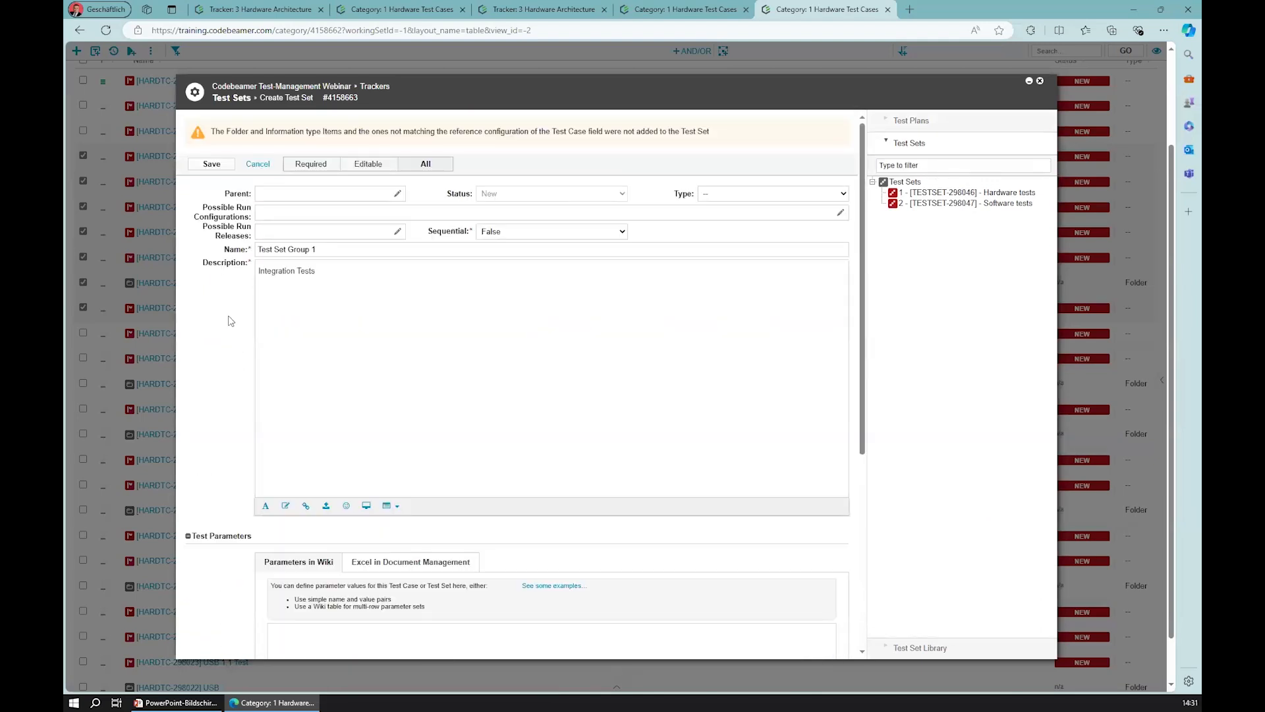
Save the new test set, dismiss the confirmation and return to the project's trackers overview.
{"action": "left_click", "coordinate": [211, 164]}
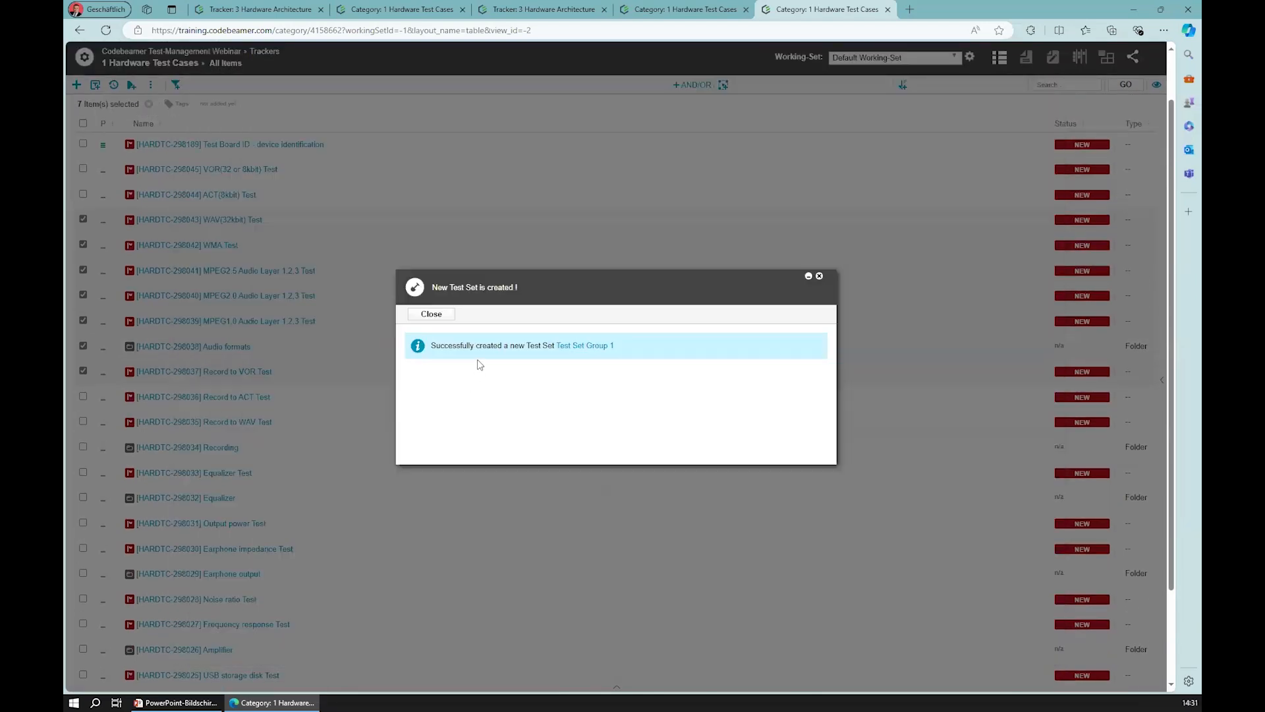
{"action": "left_click", "coordinate": [431, 314]}
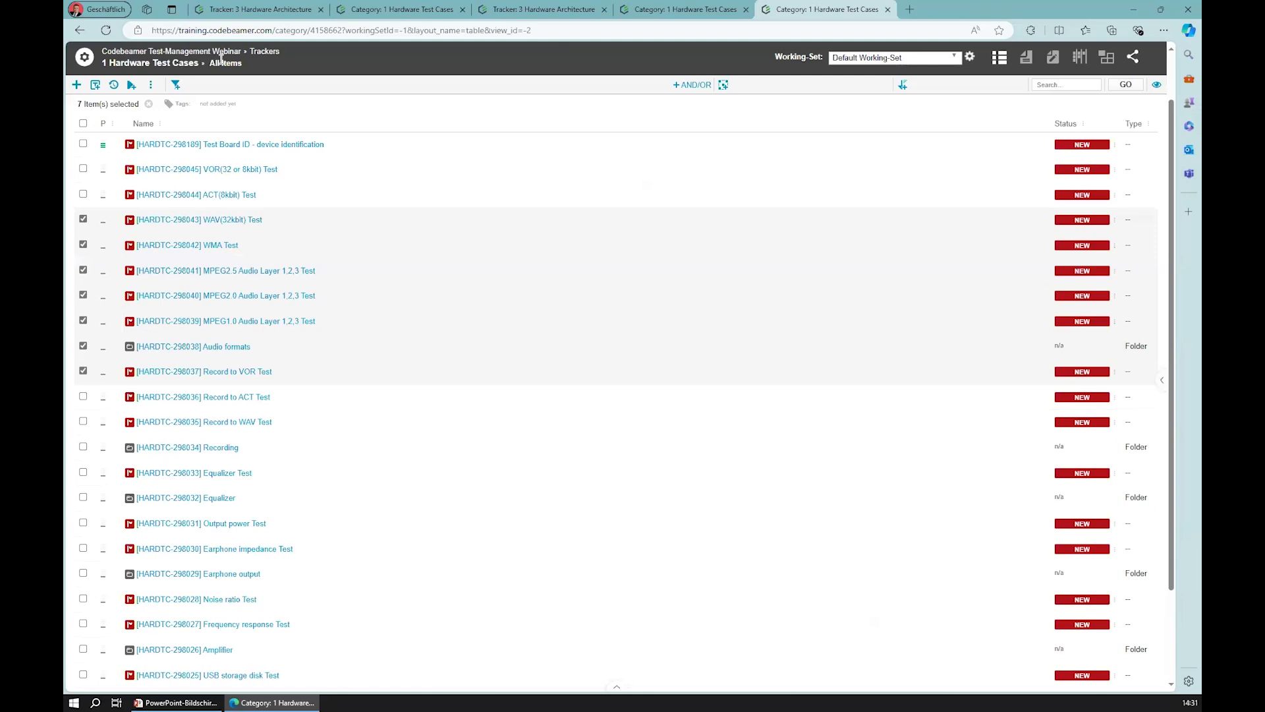
{"action": "scroll", "coordinate": [527, 66], "scroll_direction": "up", "scroll_amount": 2}
{"action": "left_click", "coordinate": [454, 90]}
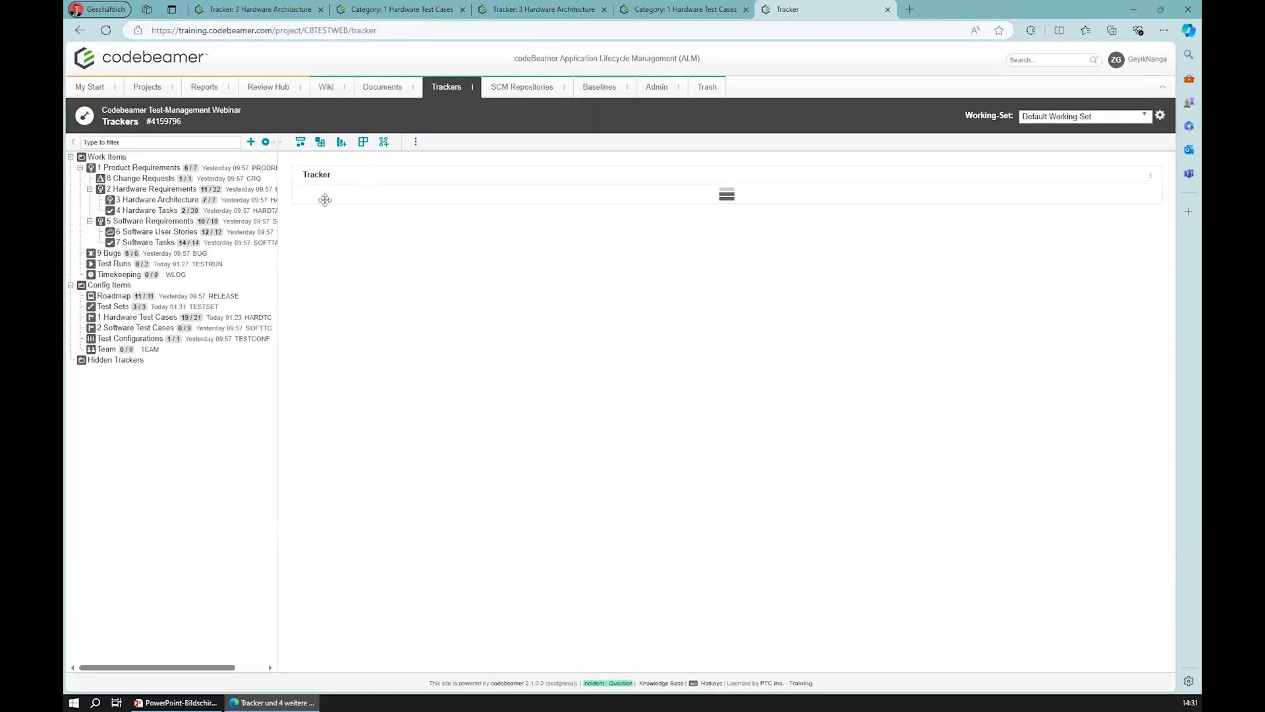
Open Test Set Group 1 in the Test Sets tracker and review its test cases, test runs and traceability.
{"action": "left_click", "coordinate": [112, 308]}
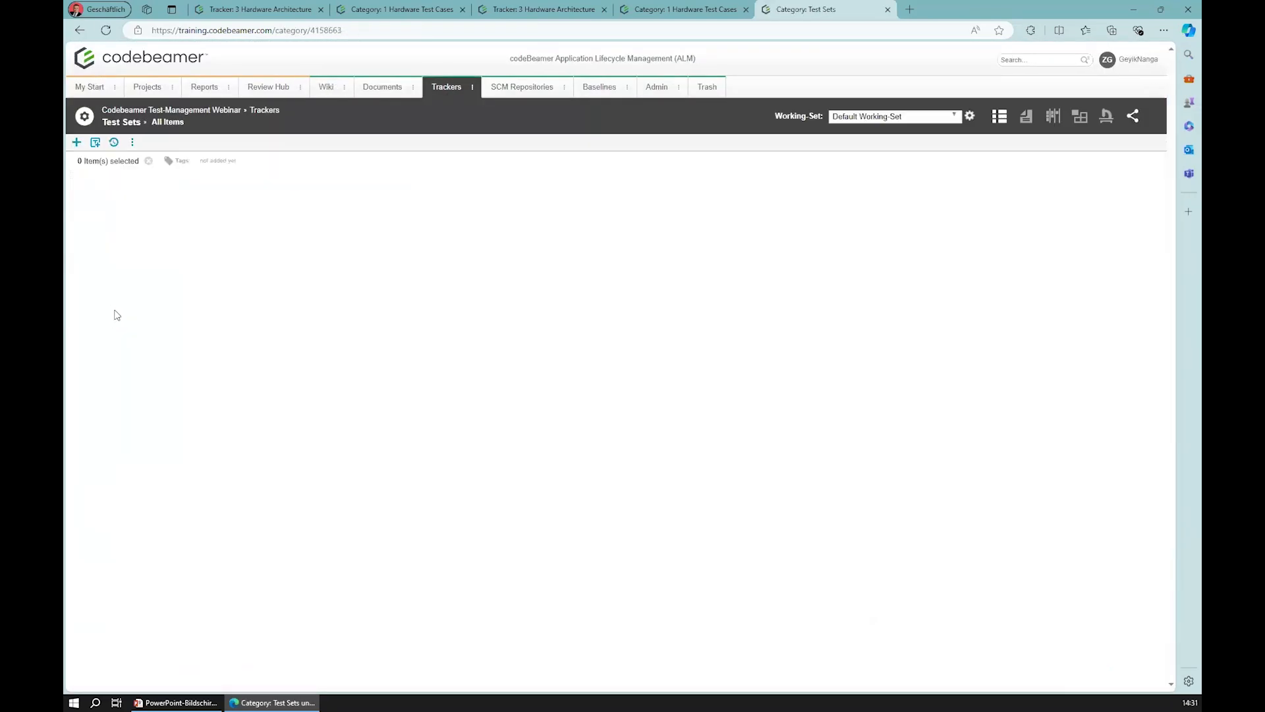
{"action": "left_click", "coordinate": [172, 209]}
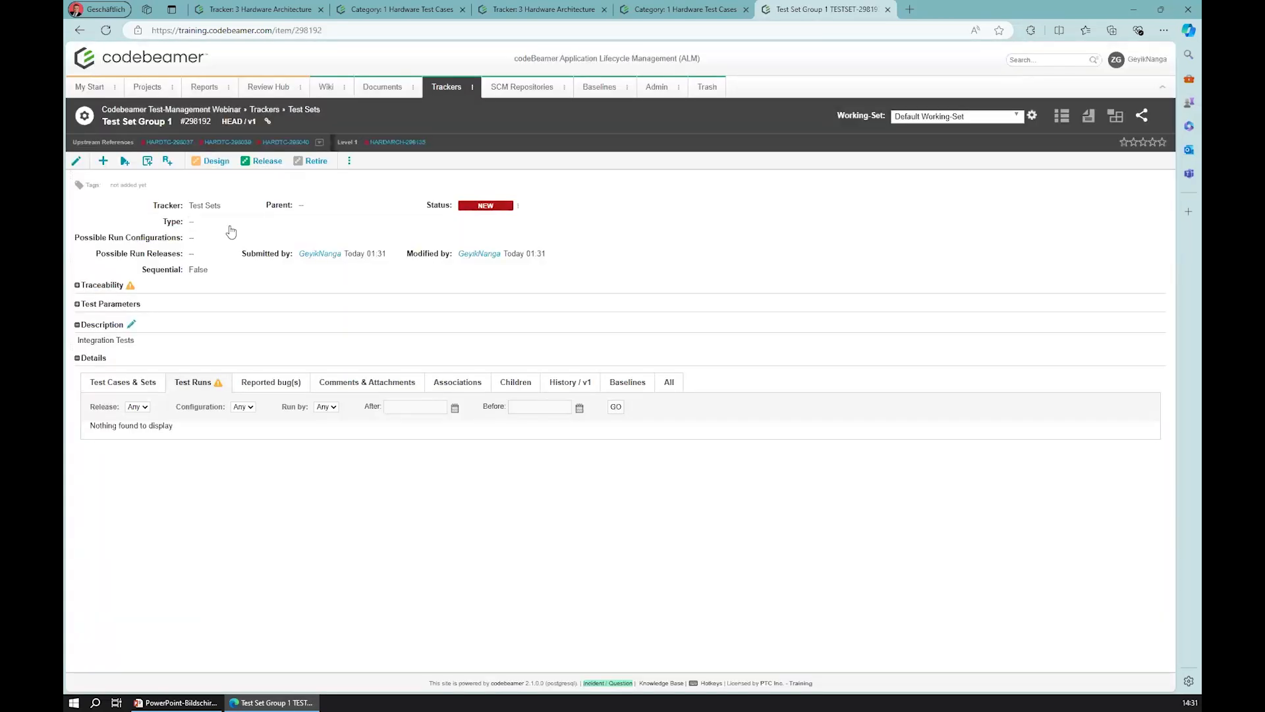
{"action": "left_click", "coordinate": [109, 384]}
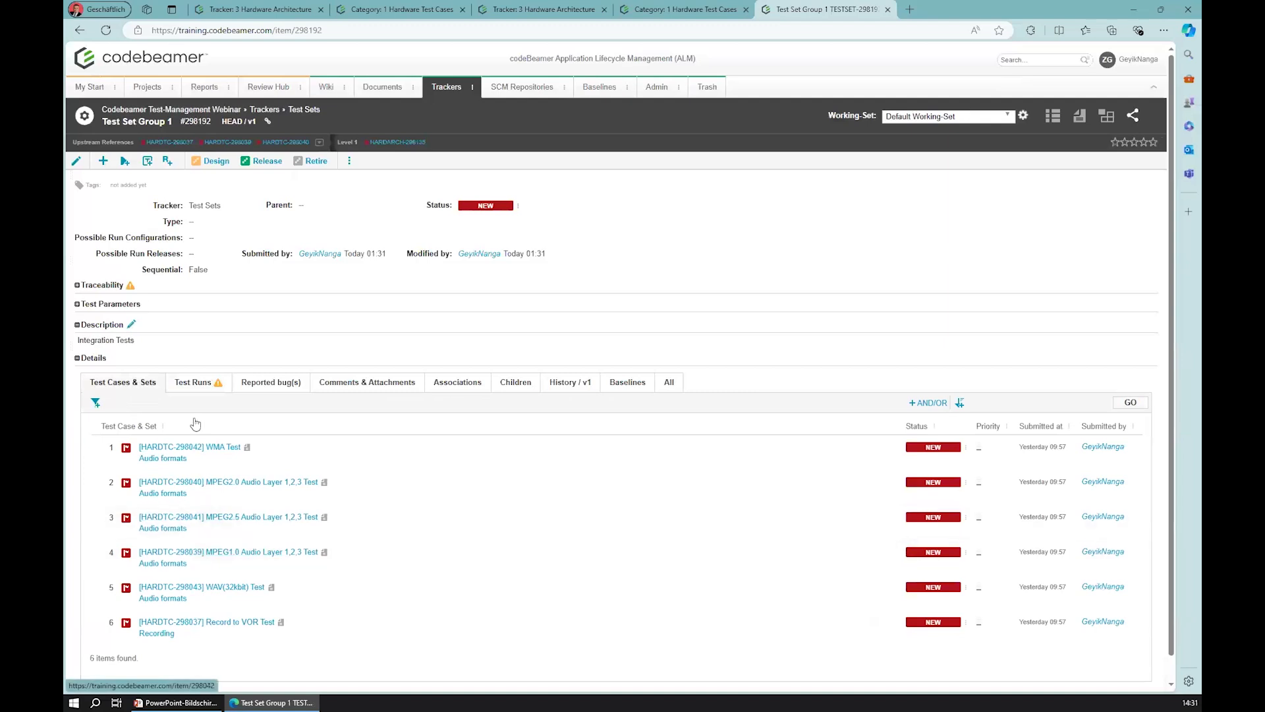
{"action": "left_click", "coordinate": [201, 384]}
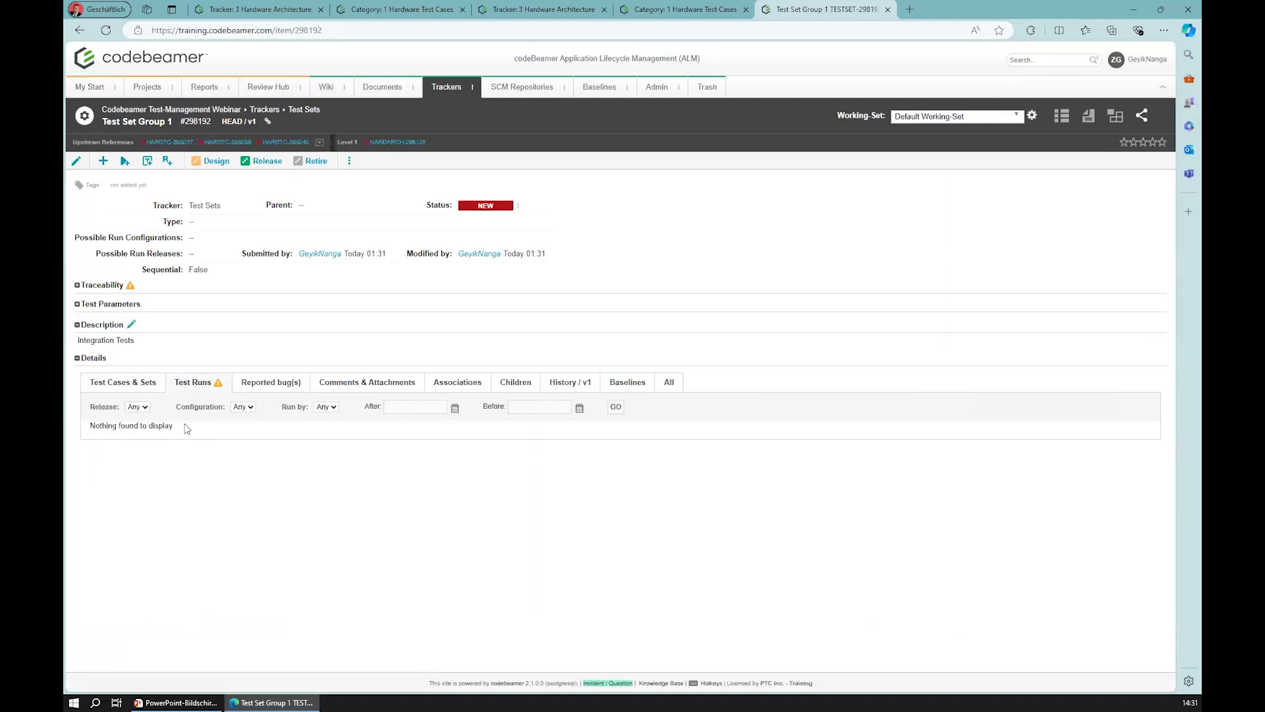
{"action": "left_click", "coordinate": [78, 285]}
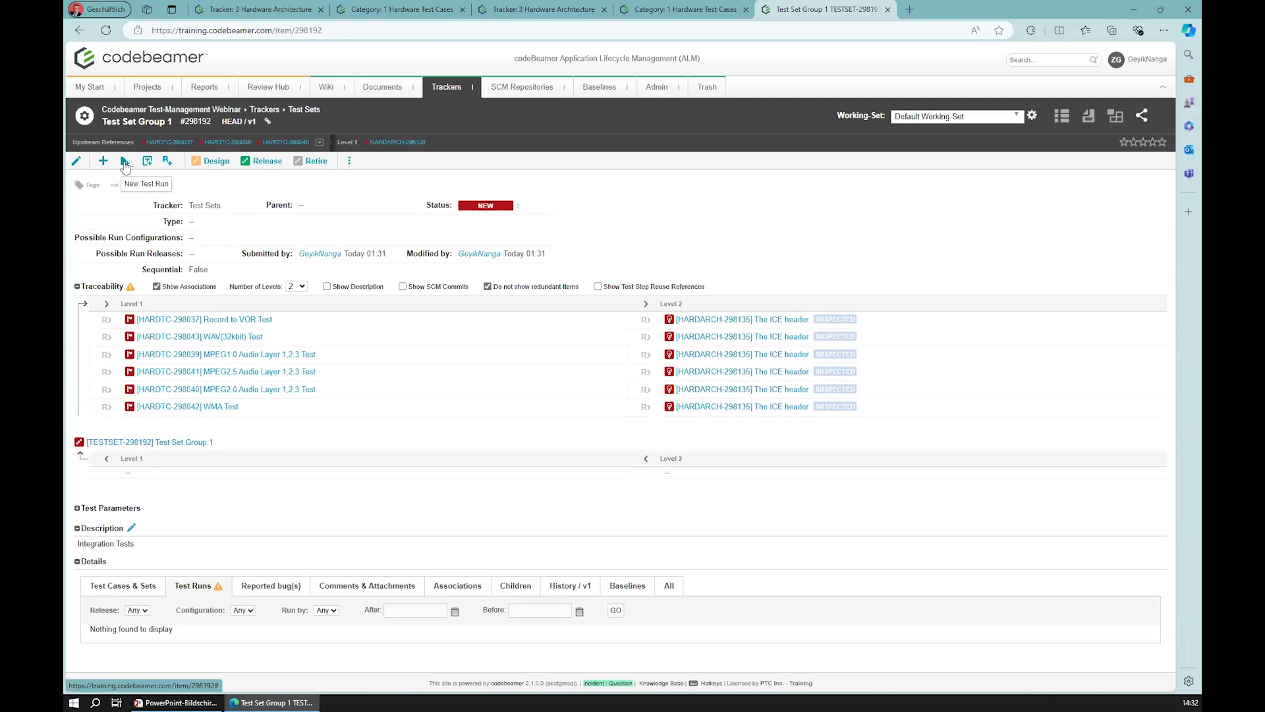
Switch to the PowerPoint slide show and review the Codebeamer overview slide.
{"action": "mouse_move", "coordinate": [239, 696]}
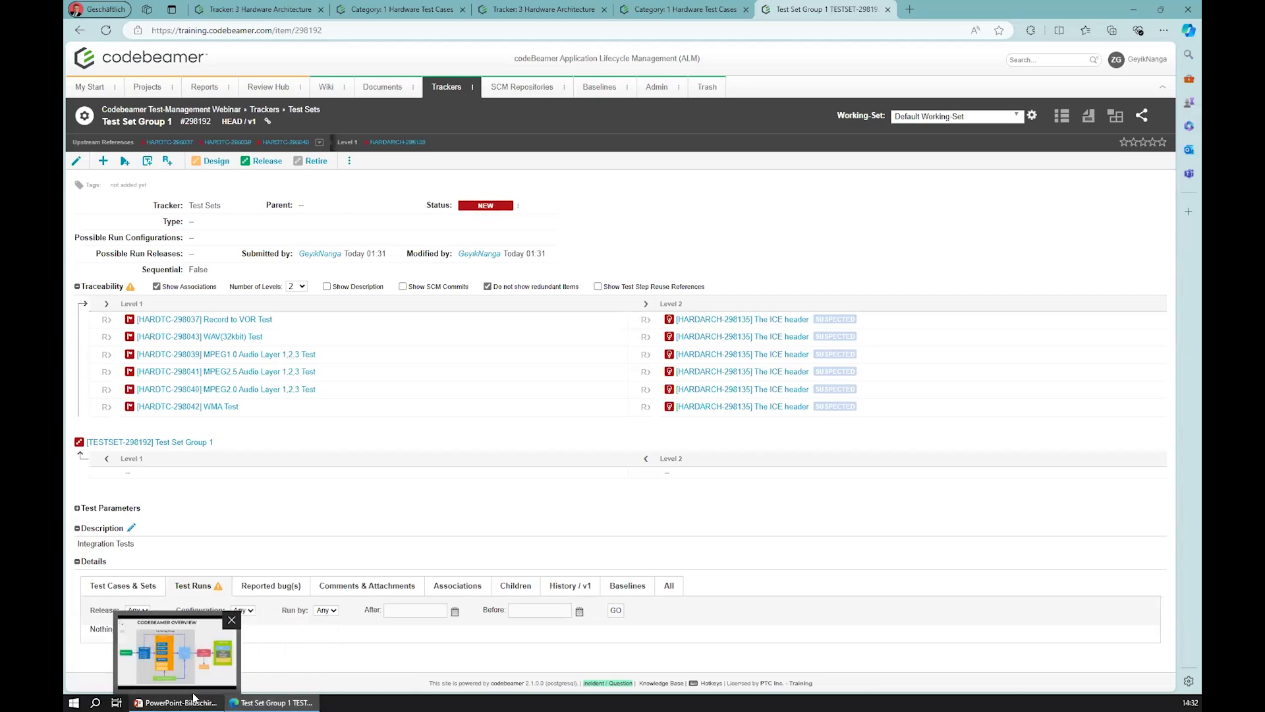
{"action": "left_click", "coordinate": [176, 652]}
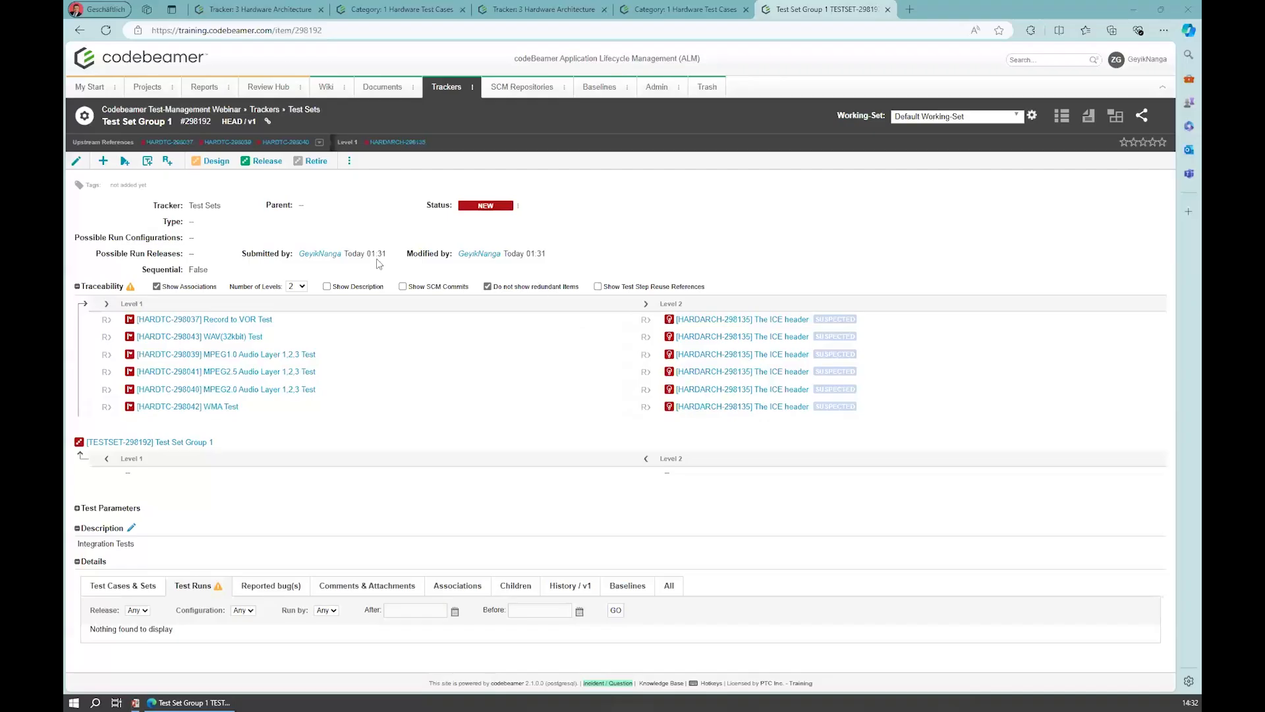
Start a new item in the project's Test Configurations tracker and check its HW Version and Related Platform options.
{"action": "left_click", "coordinate": [447, 89]}
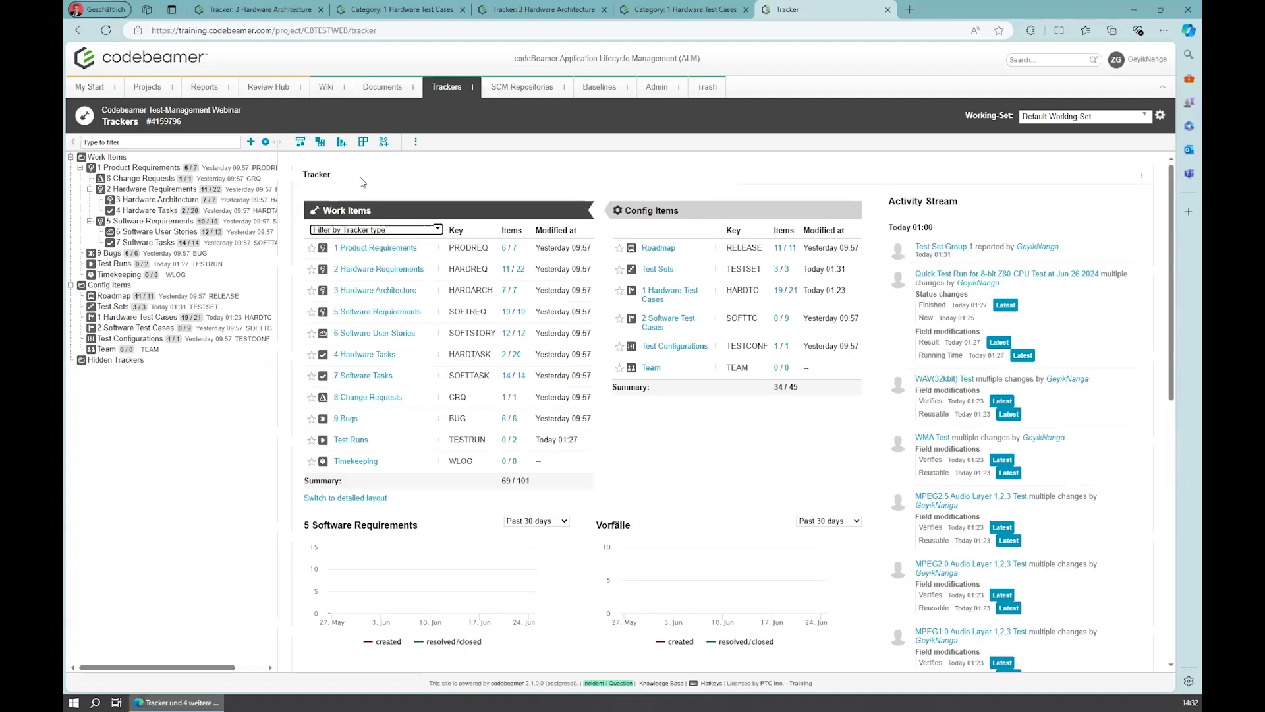
{"action": "left_click", "coordinate": [132, 340]}
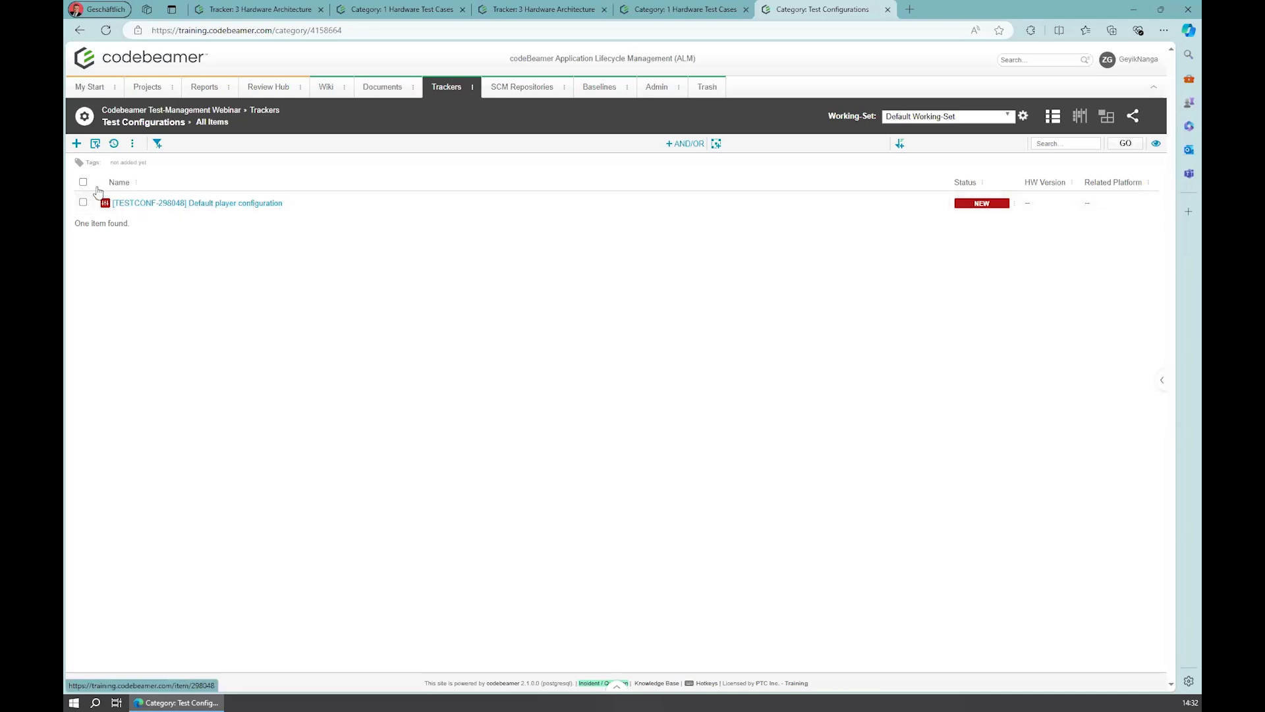
{"action": "left_click", "coordinate": [77, 144]}
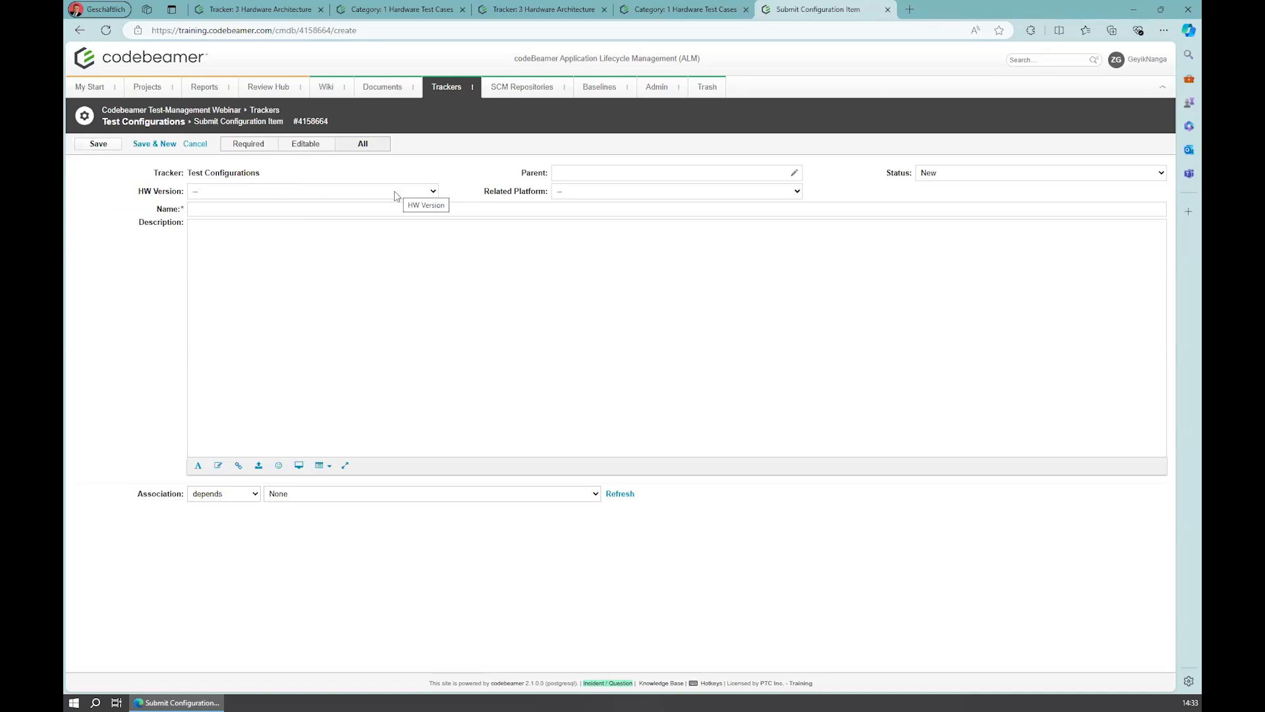
{"action": "left_click", "coordinate": [274, 196]}
{"action": "left_click", "coordinate": [270, 198]}
{"action": "left_click", "coordinate": [589, 195]}
{"action": "left_click", "coordinate": [587, 195]}
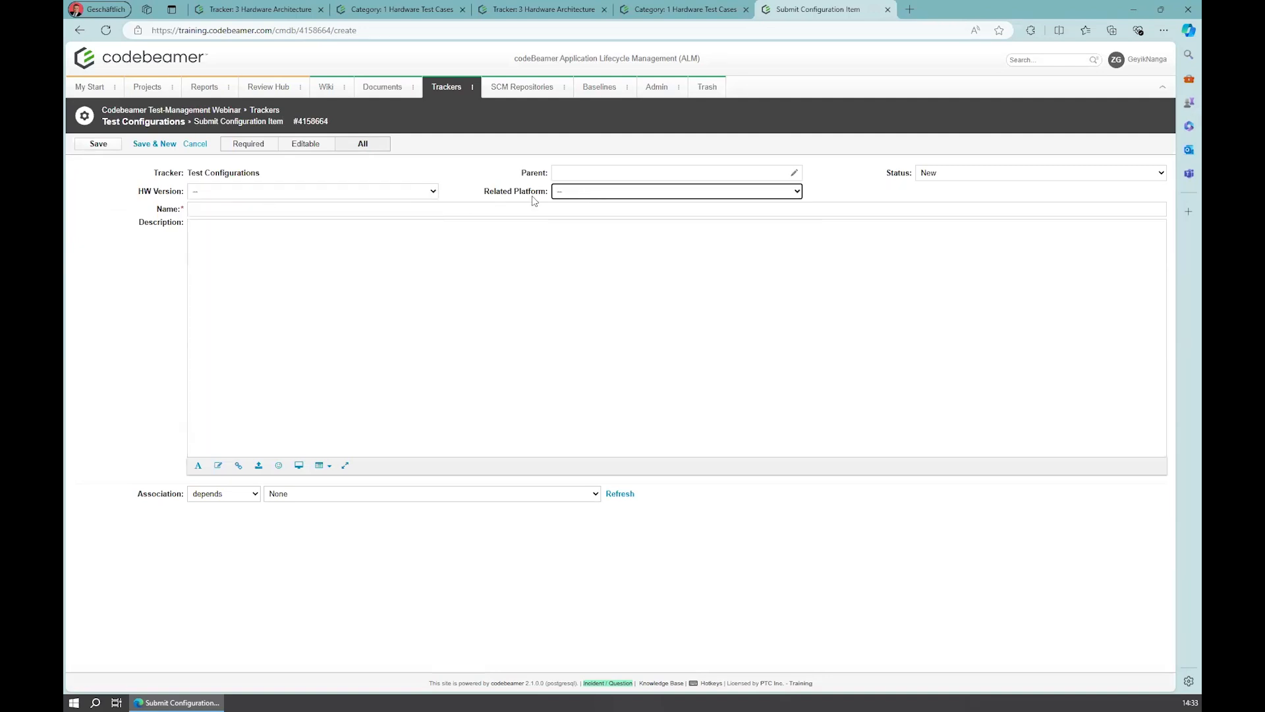
Name the configuration Test Configuration 1, set HW Version to v 1.3 and Related Platform to HIL, and save it.
{"action": "left_click", "coordinate": [224, 211]}
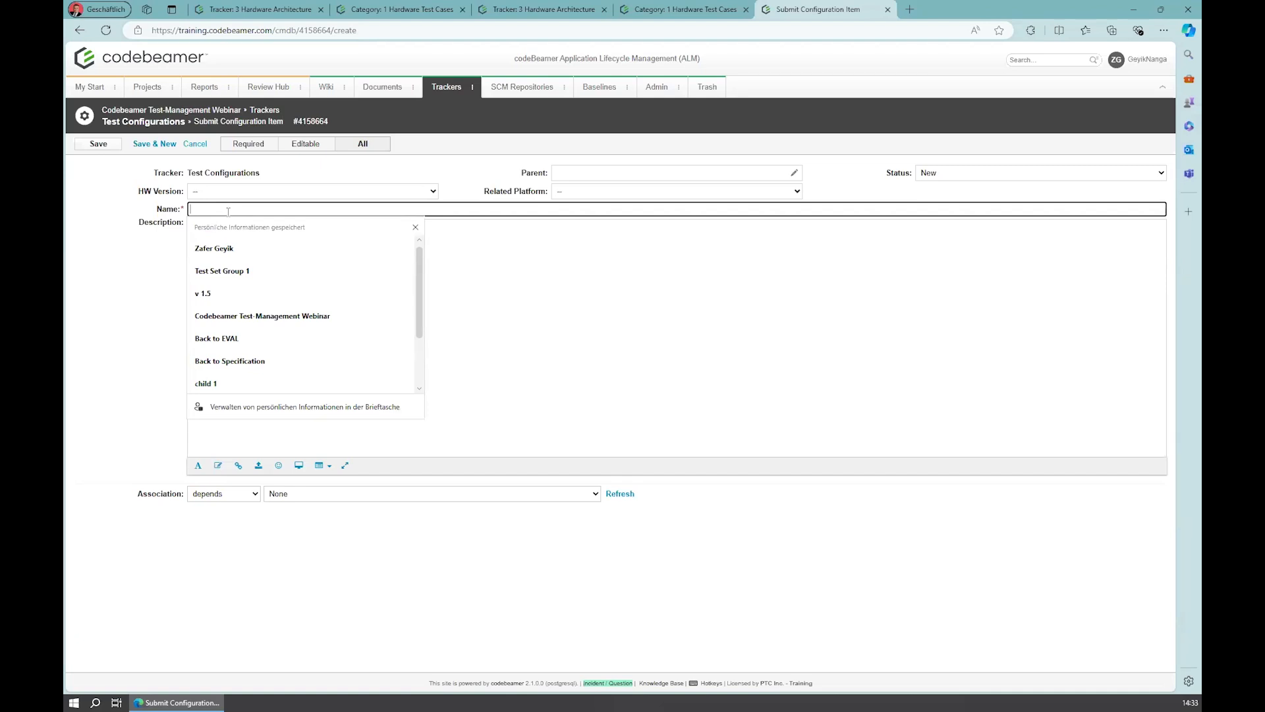
{"action": "type", "text": "Test Con"}
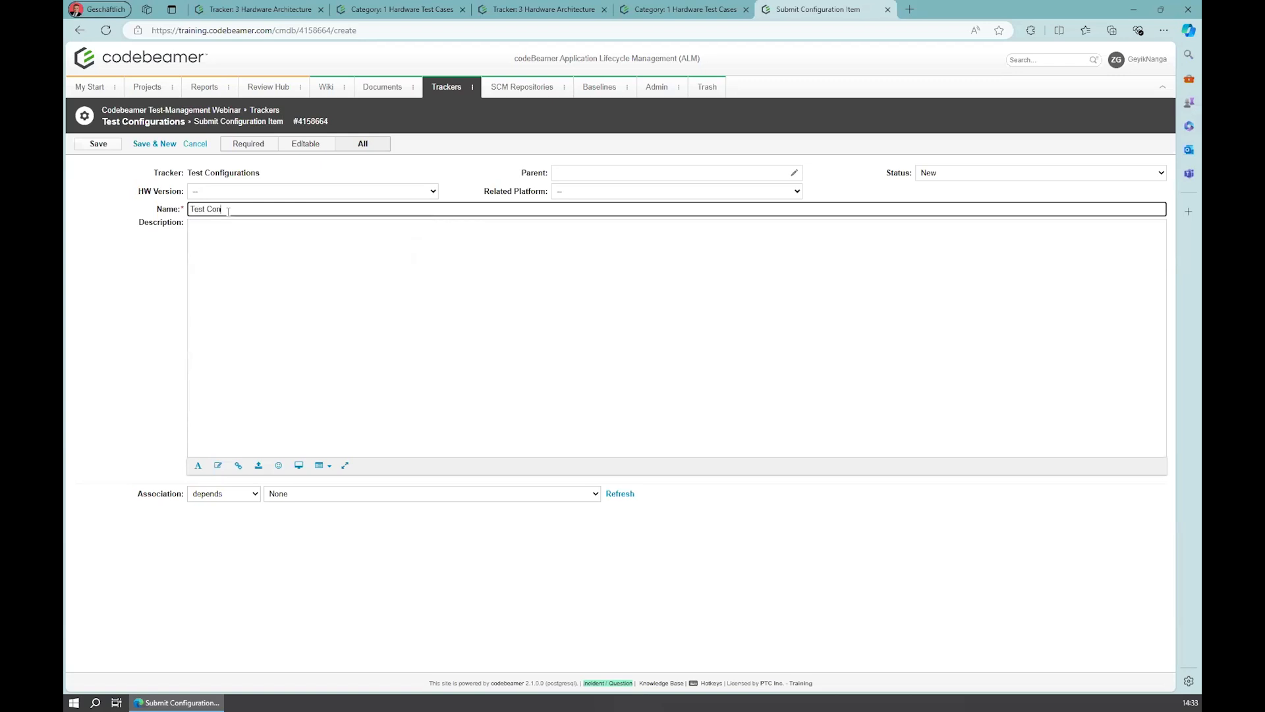
{"action": "type", "text": "figuration 1"}
{"action": "left_click", "coordinate": [308, 191]}
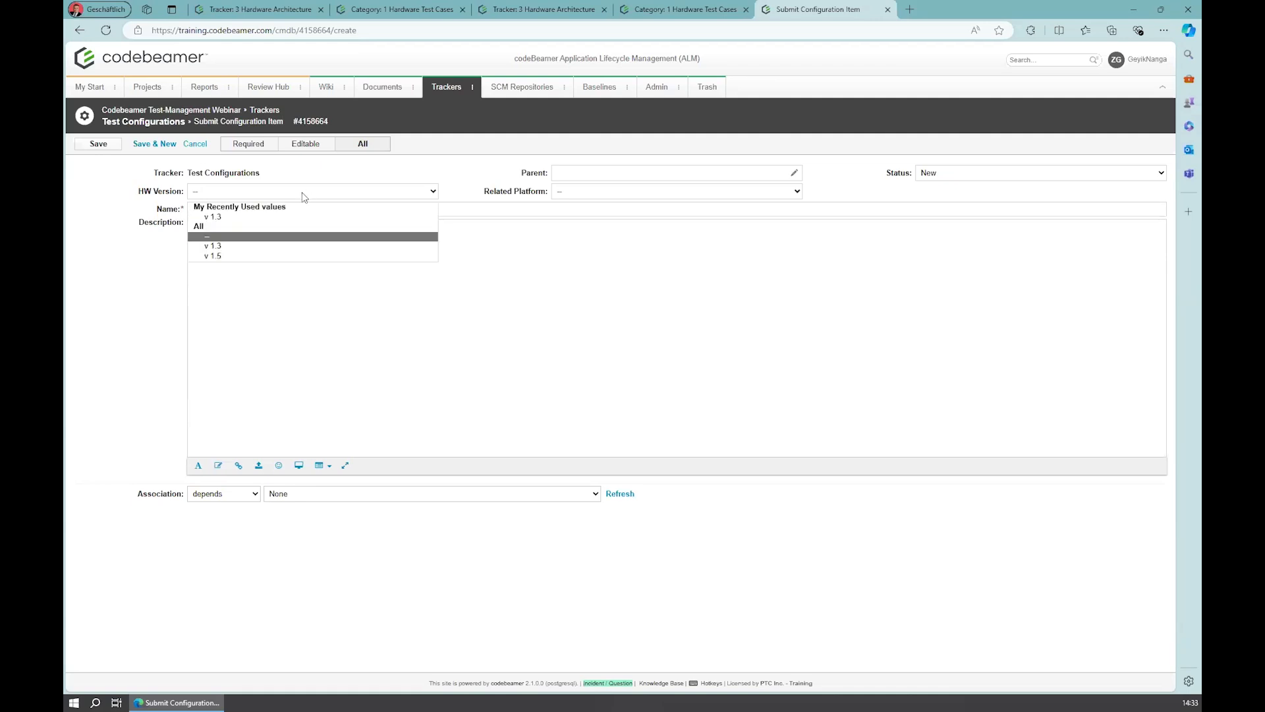
{"action": "left_click", "coordinate": [223, 246]}
{"action": "left_click", "coordinate": [552, 194]}
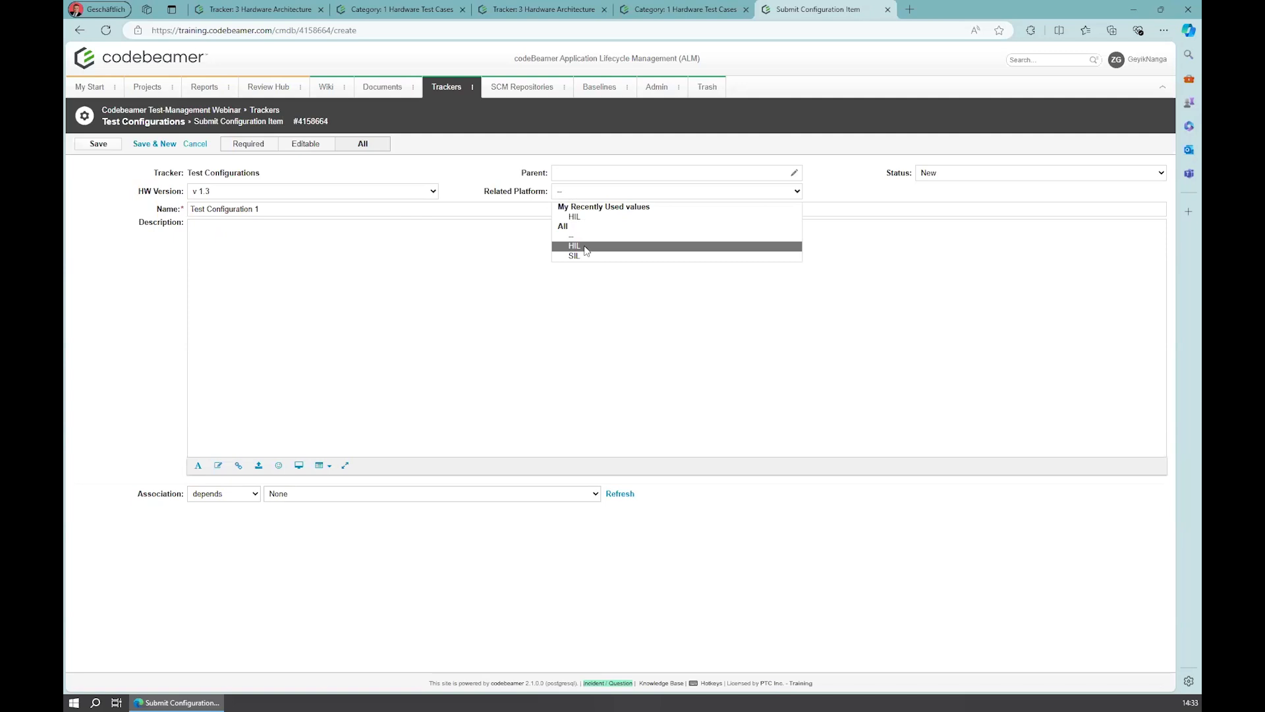
{"action": "left_click", "coordinate": [585, 247]}
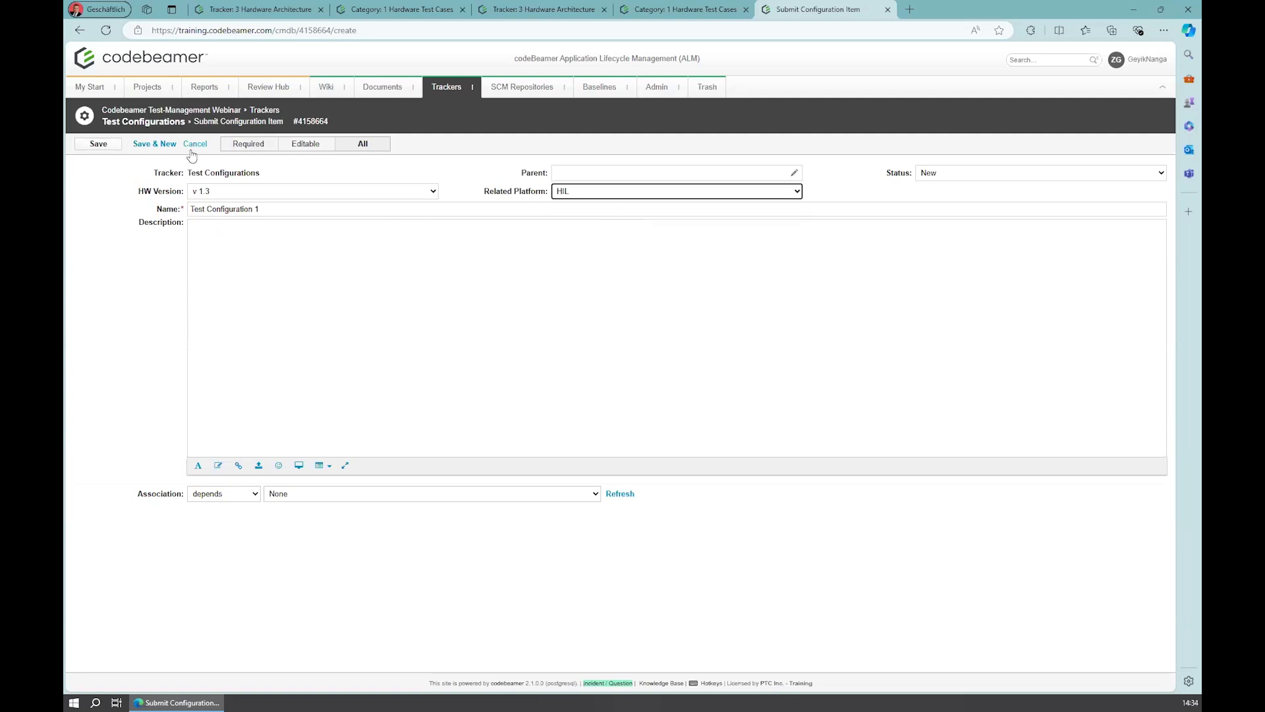
{"action": "left_click", "coordinate": [102, 145]}
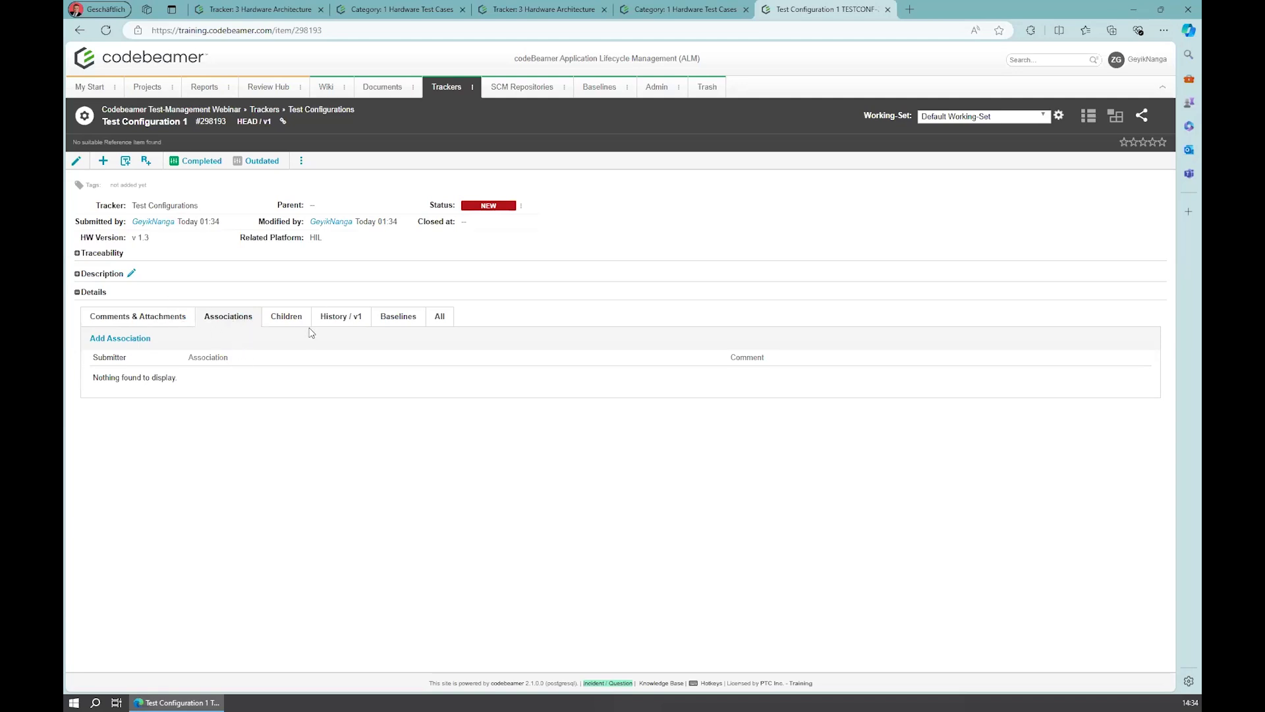
Expand and review the traceability, description and details sections of Test Configuration 1.
{"action": "left_click", "coordinate": [78, 253]}
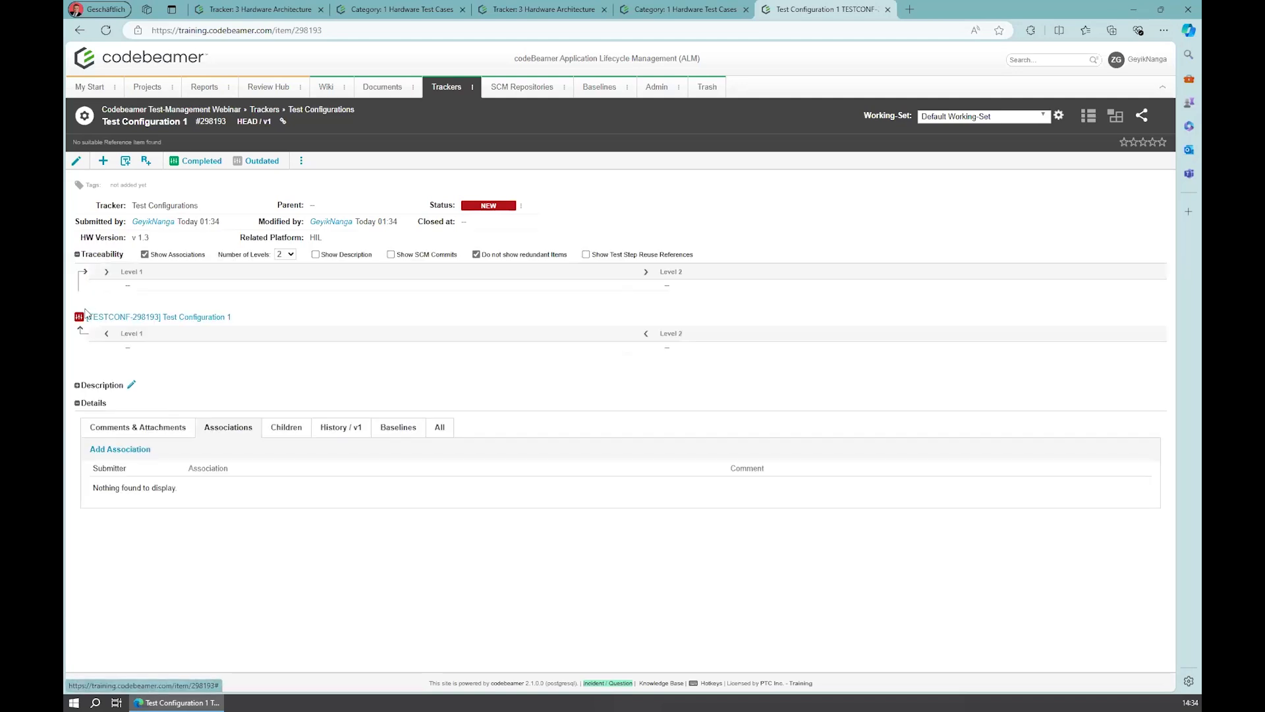
{"action": "left_click", "coordinate": [78, 404]}
{"action": "left_click", "coordinate": [76, 399]}
{"action": "left_click", "coordinate": [76, 387]}
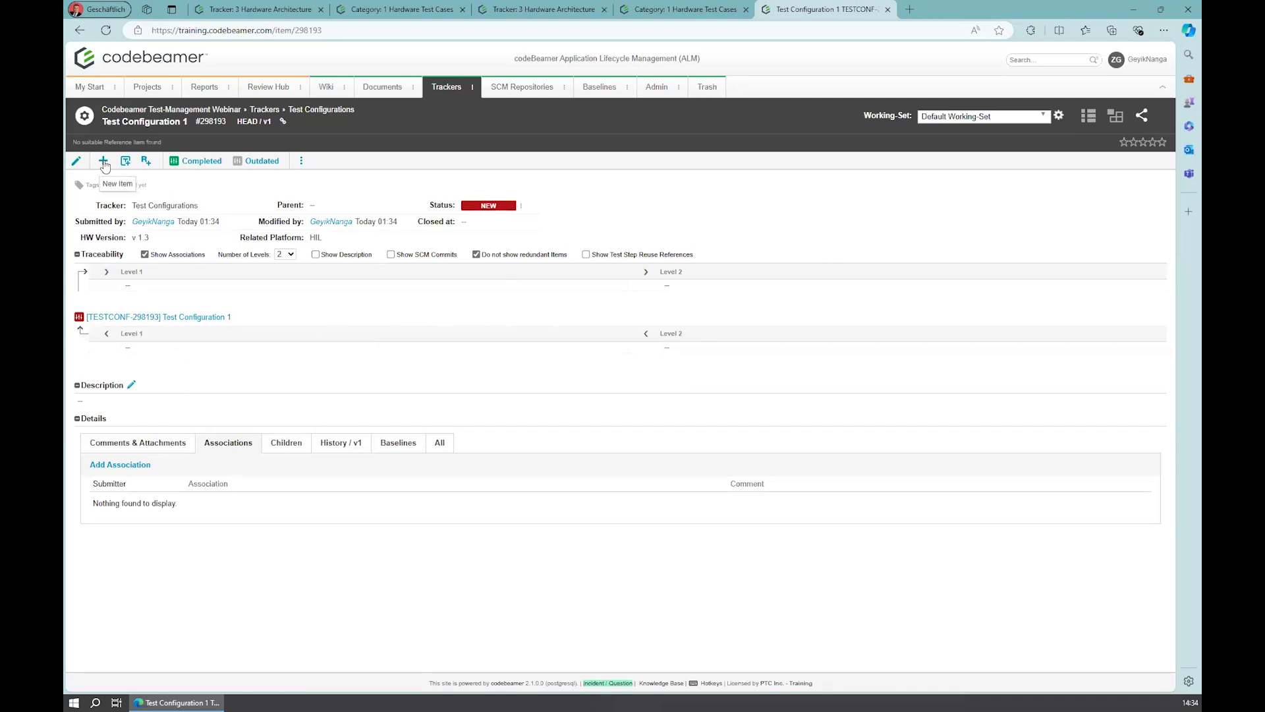
Return to the Test Sets tracker, leave only Test Set Group 1 selected and open that test set.
{"action": "left_click", "coordinate": [446, 90]}
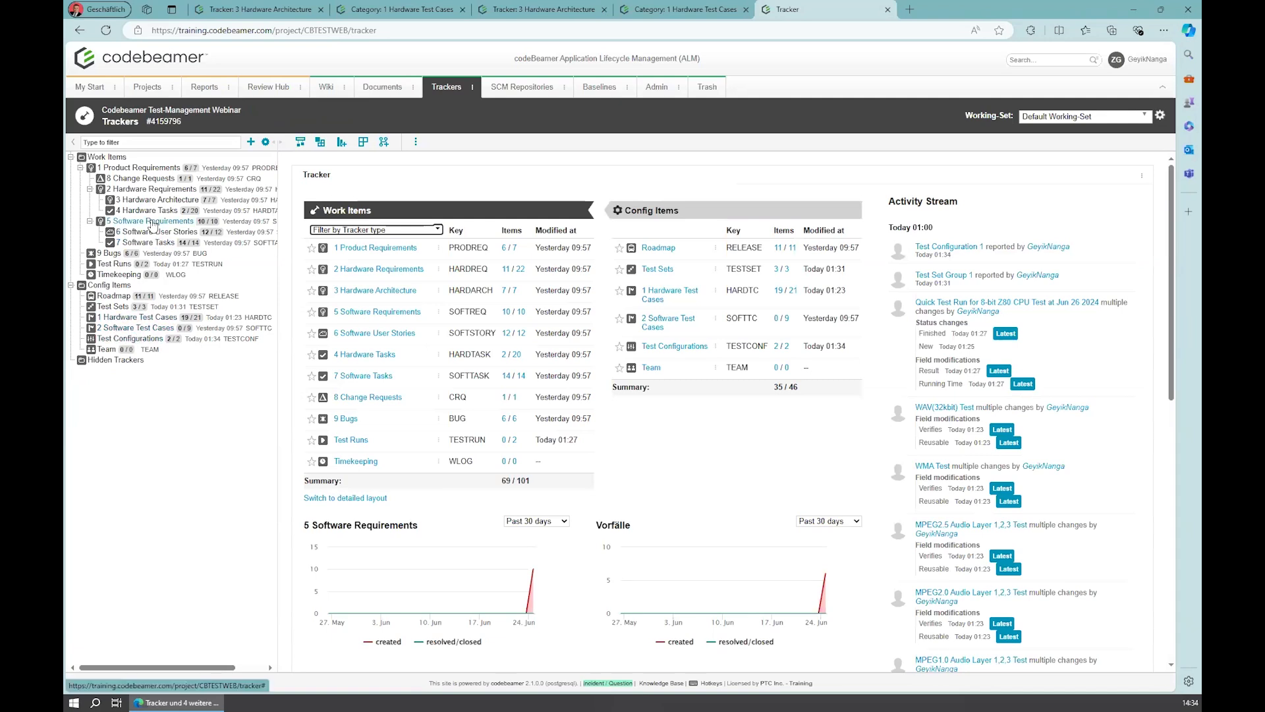
{"action": "left_click", "coordinate": [119, 307]}
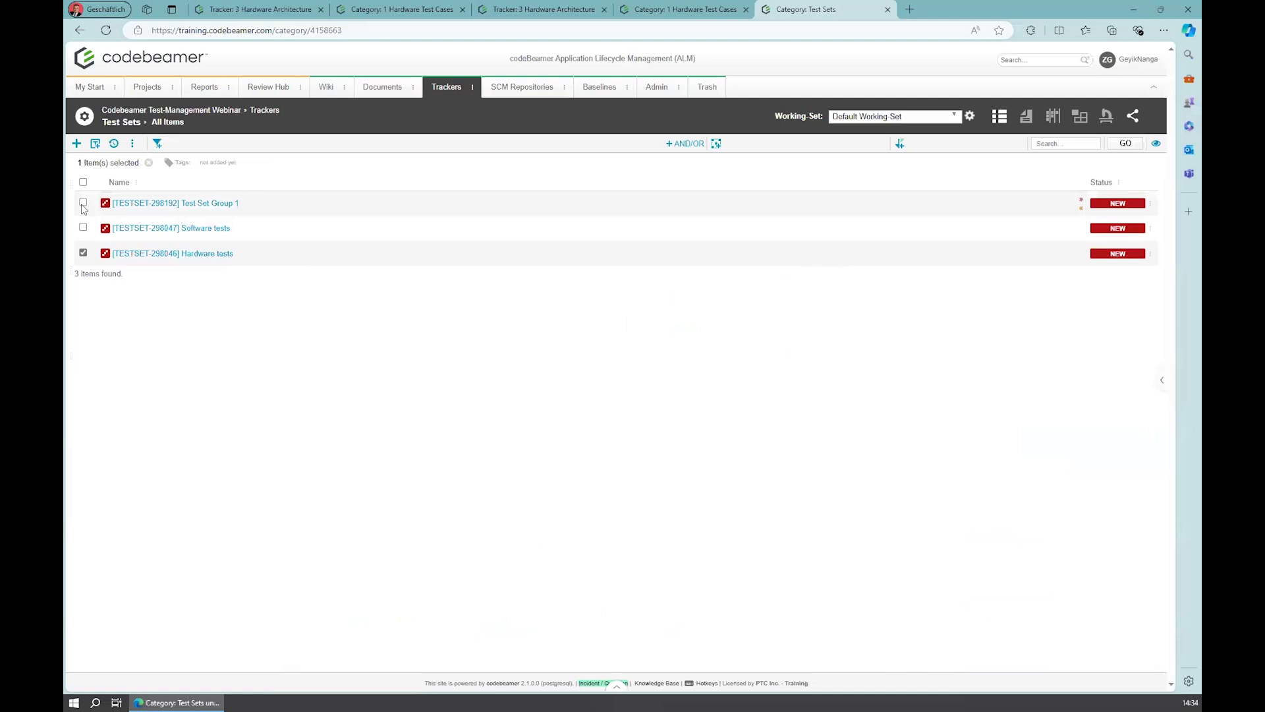
{"action": "left_click", "coordinate": [83, 204]}
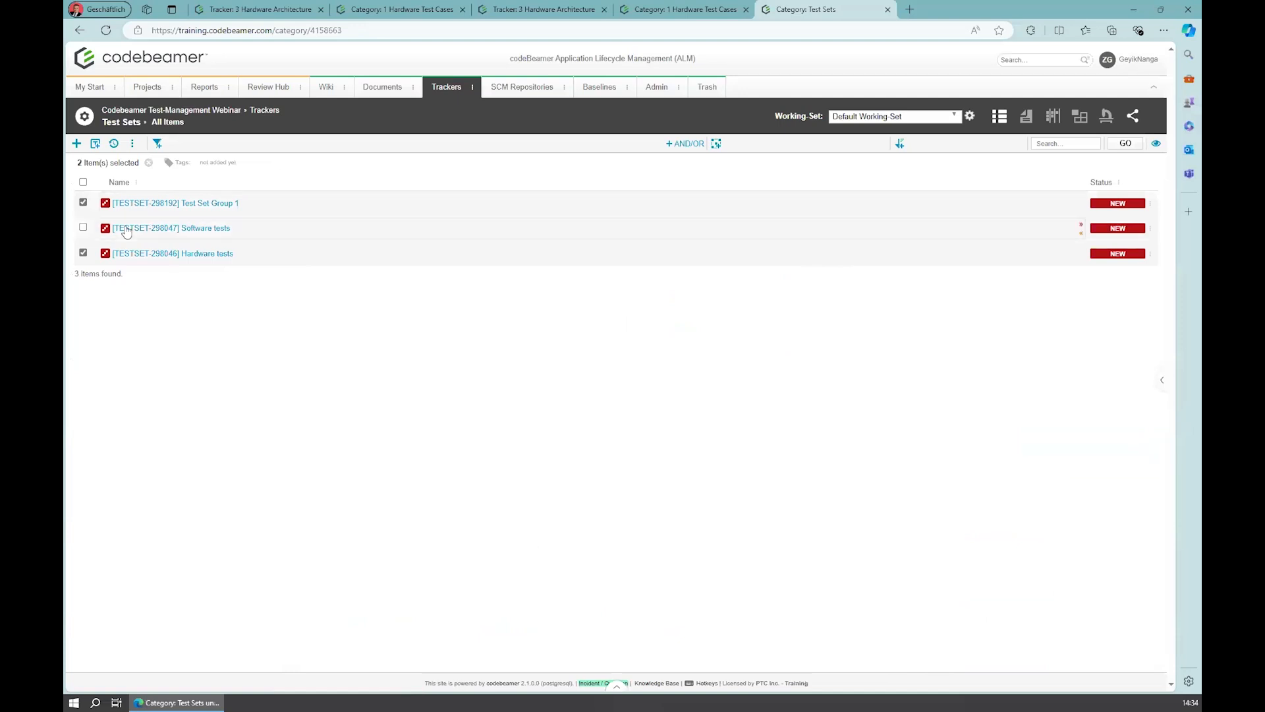
{"action": "left_click", "coordinate": [83, 253]}
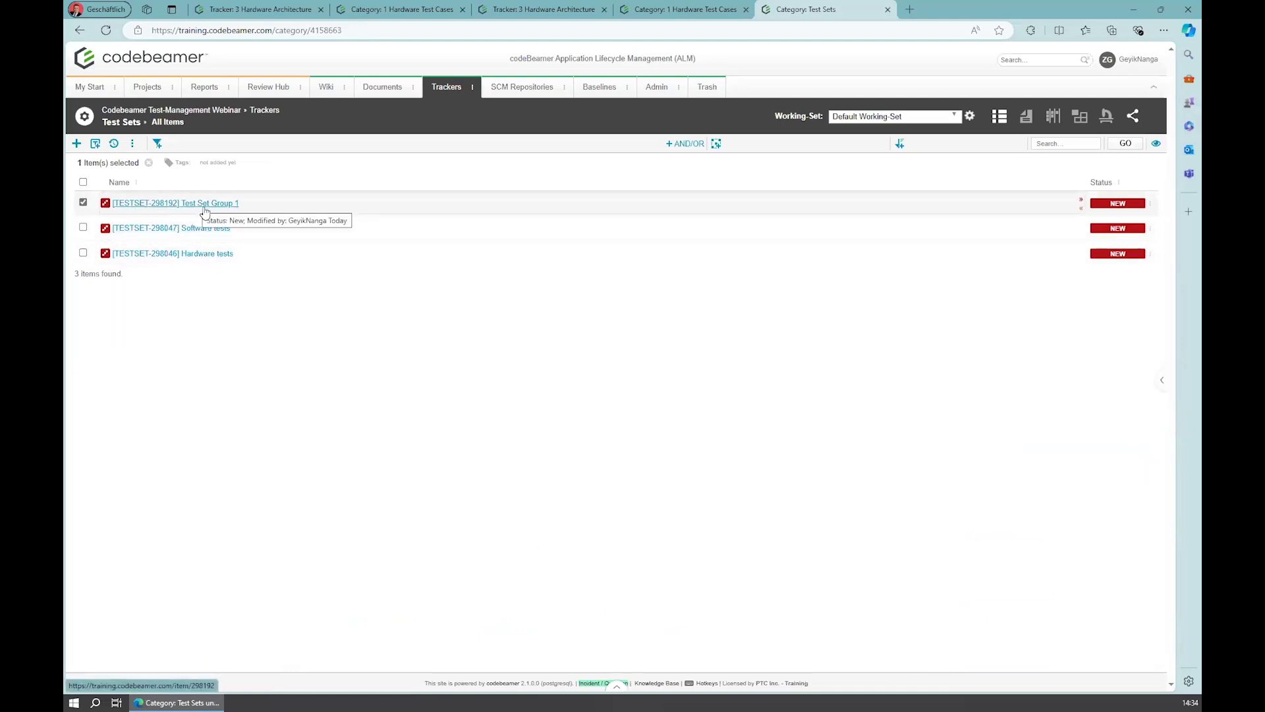
{"action": "double_click", "coordinate": [156, 208]}
{"action": "left_click", "coordinate": [91, 210]}
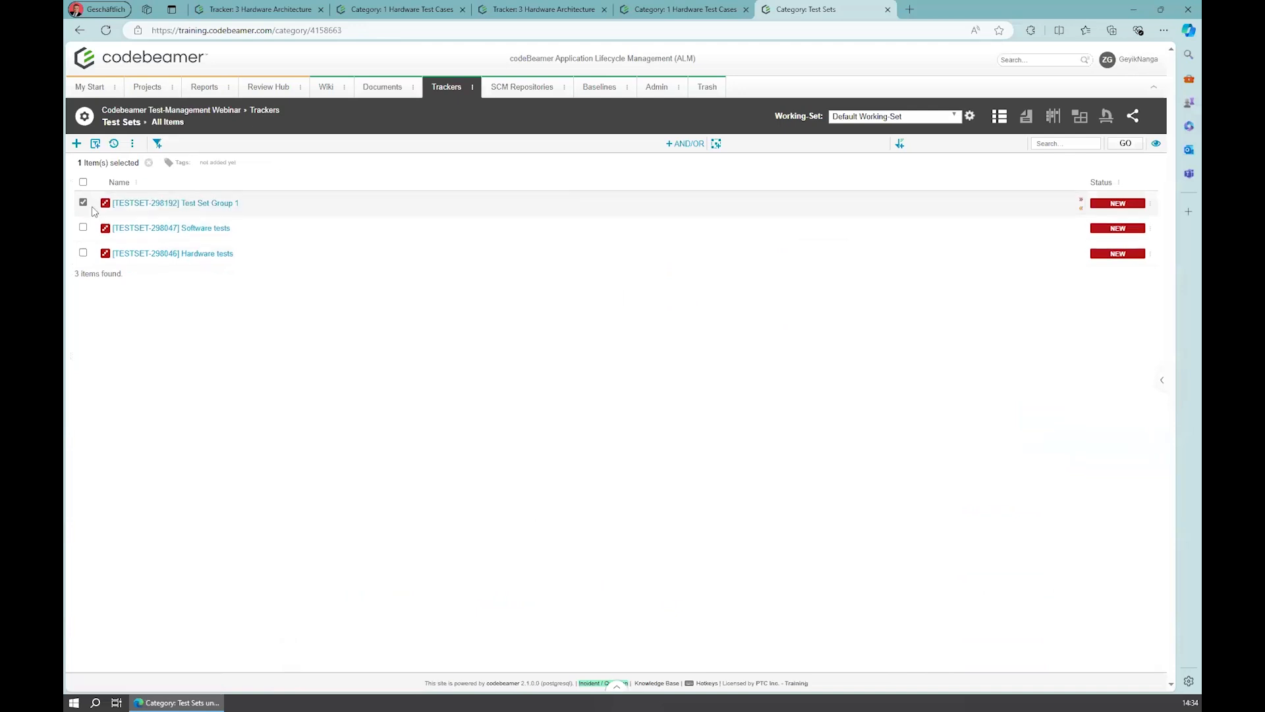
{"action": "left_click", "coordinate": [138, 205]}
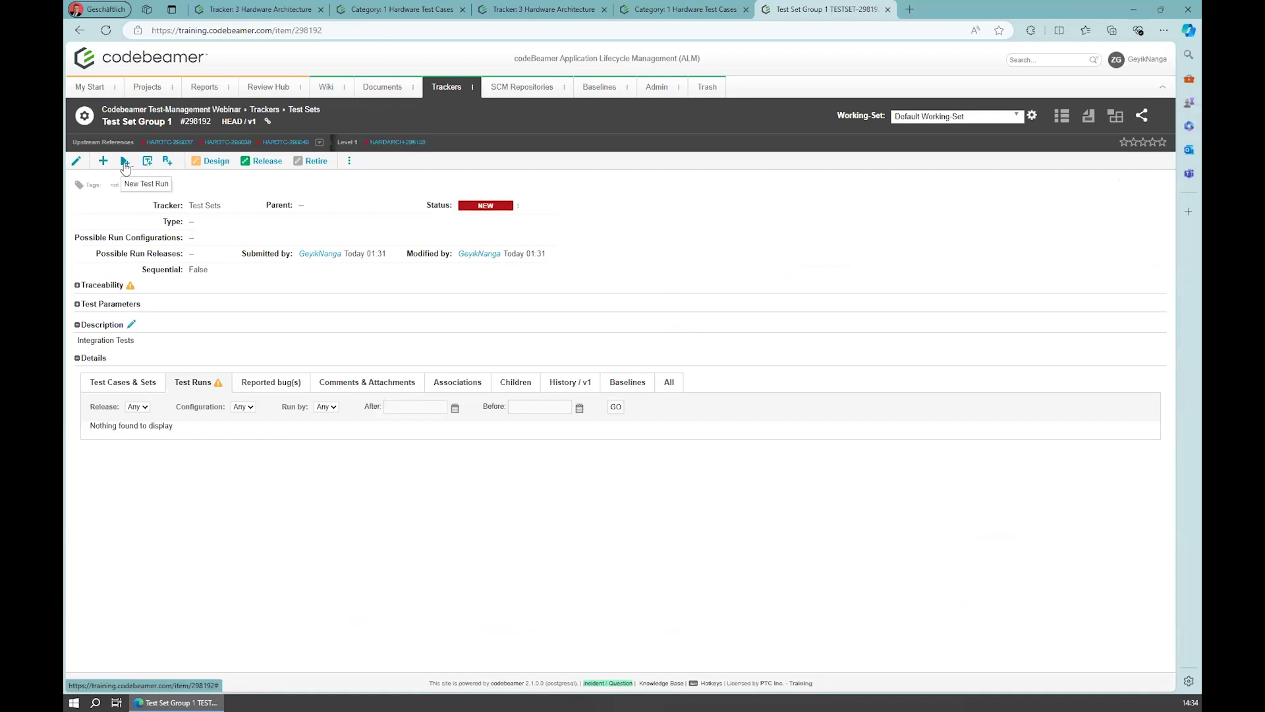
Create a test run for all of Test Set Group 1's test cases, using Test Configuration 1 and release 1 Define hardware requirements.
{"action": "left_click", "coordinate": [125, 164]}
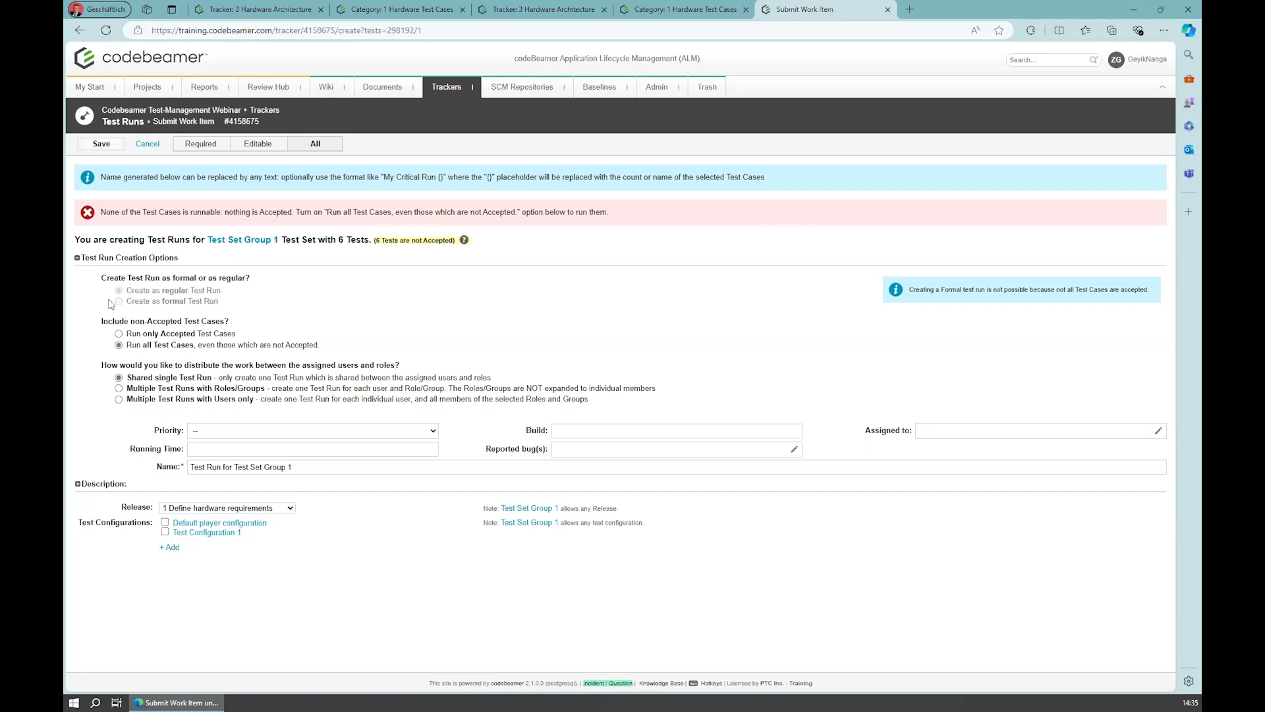
{"action": "left_click", "coordinate": [165, 531]}
{"action": "left_click", "coordinate": [195, 508]}
{"action": "left_click", "coordinate": [205, 395]}
{"action": "left_click", "coordinate": [117, 338]}
{"action": "left_click", "coordinate": [102, 145]}
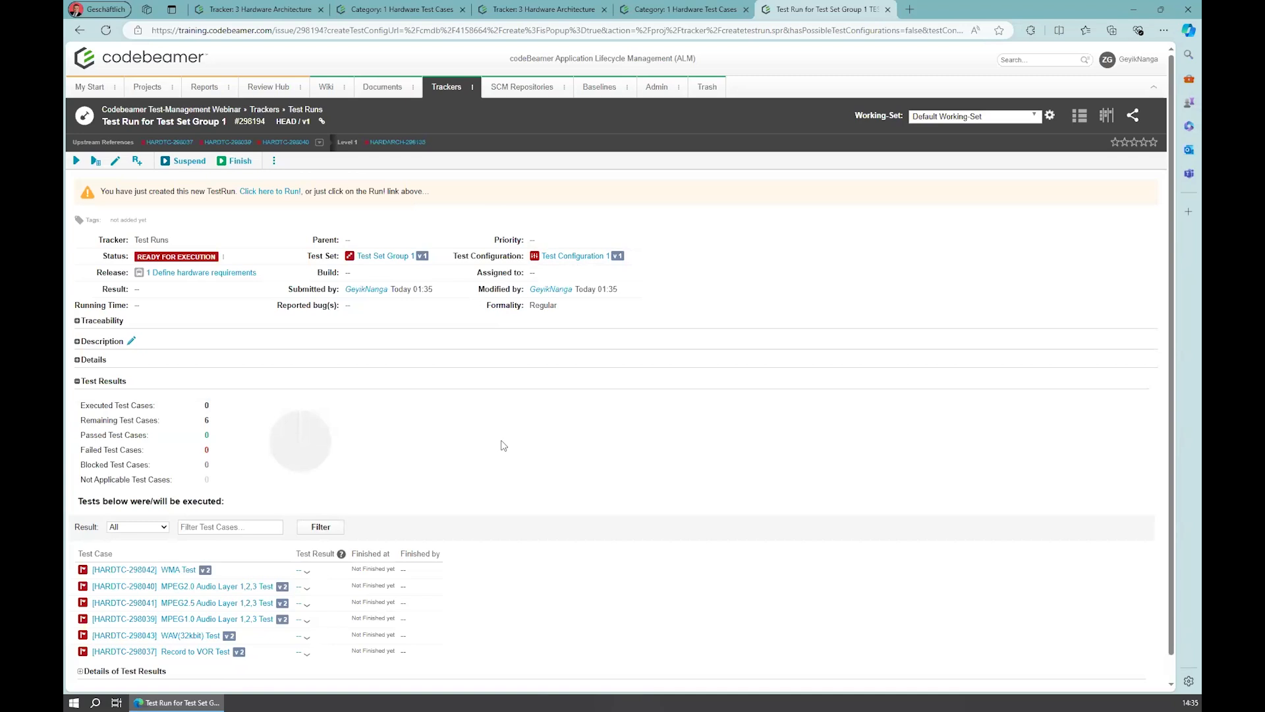
Start the test run, pass the WMA Test, skip the MPEG2.0 Audio Layer 1,2,3 Test and pass the MPEG2.5 one.
{"action": "left_click", "coordinate": [78, 162]}
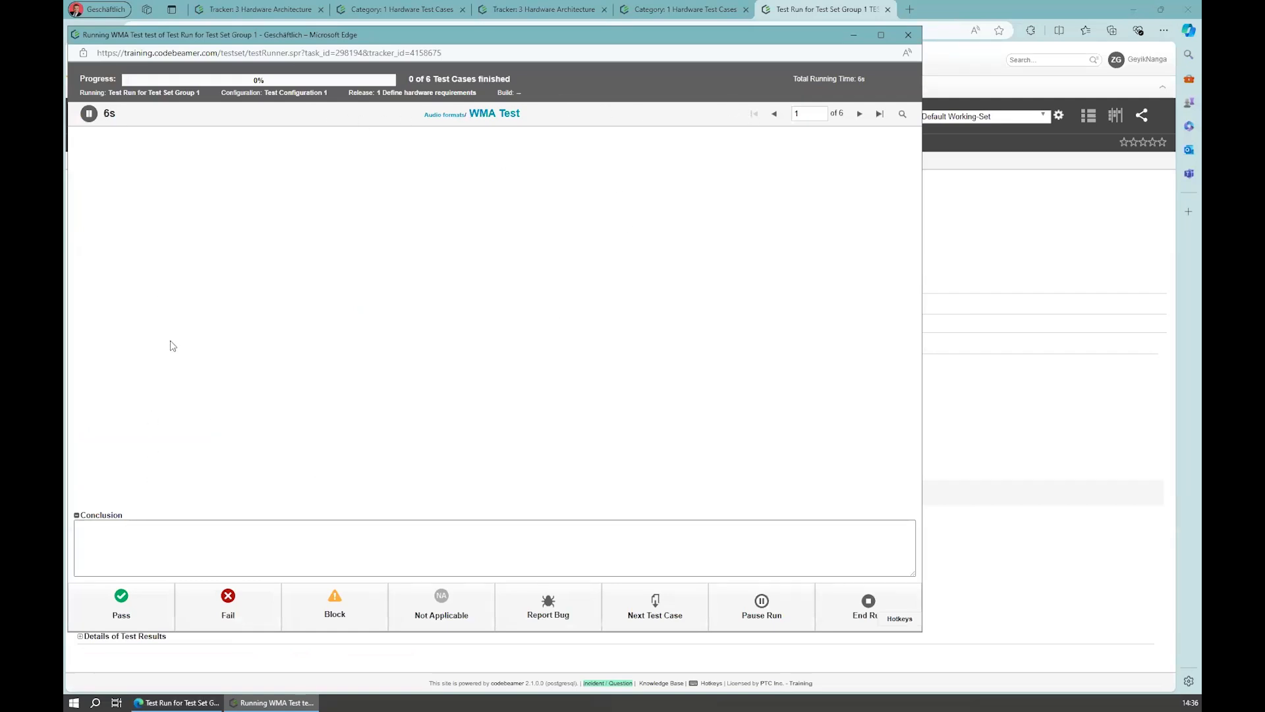
{"action": "left_click", "coordinate": [120, 611]}
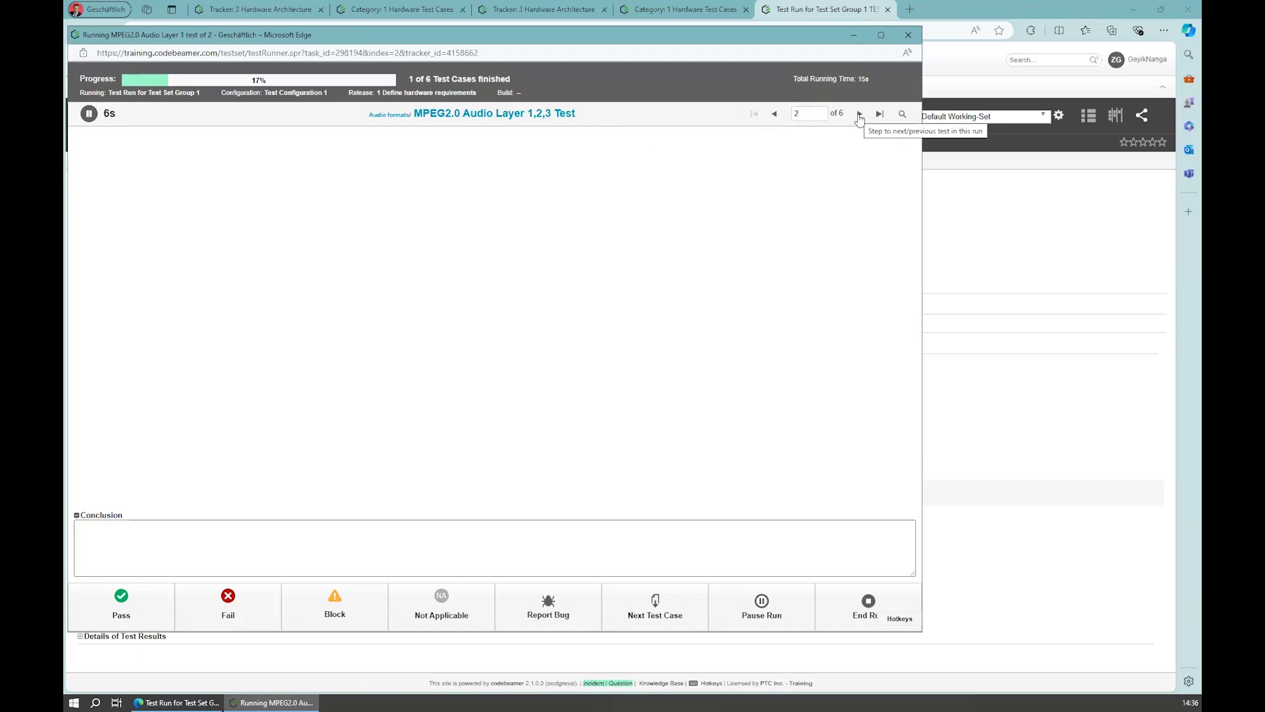
{"action": "left_click", "coordinate": [859, 115]}
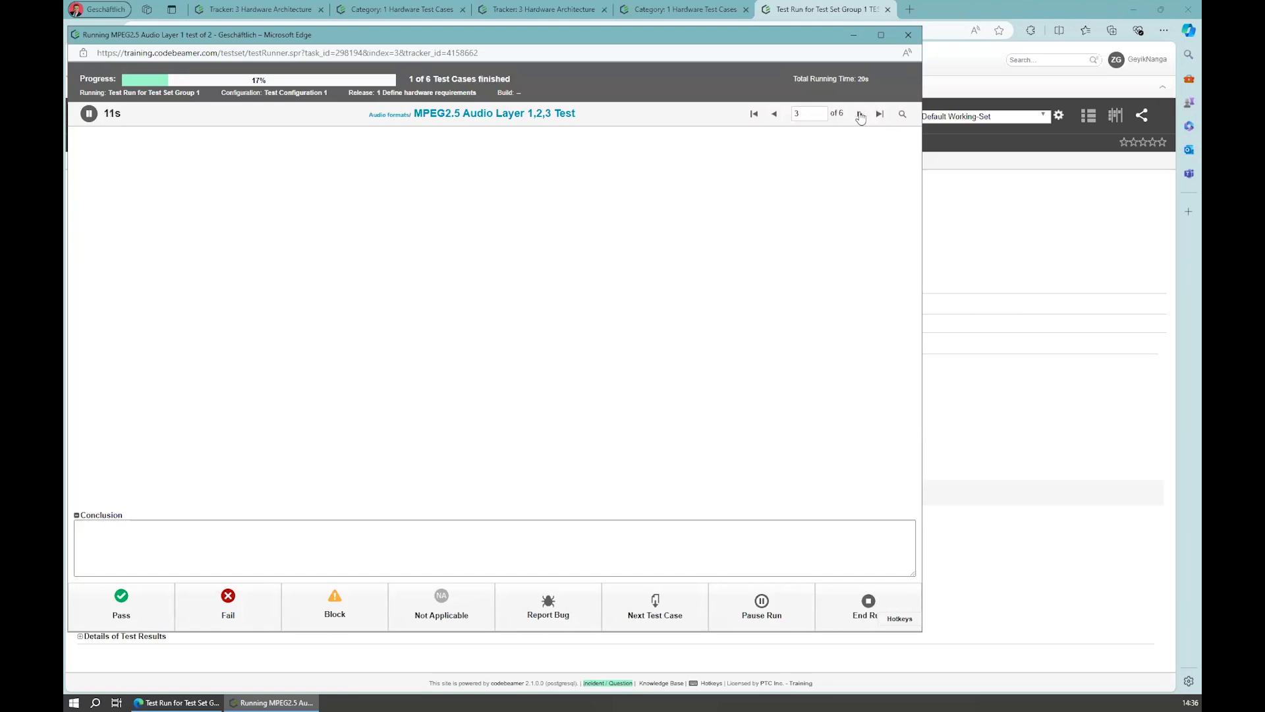
{"action": "left_click", "coordinate": [139, 609]}
Fail the MPEG1.0 Audio Layer 1,2,3 Test with the conclusion "there is an error", and pause the test run.
{"action": "left_click", "coordinate": [234, 605]}
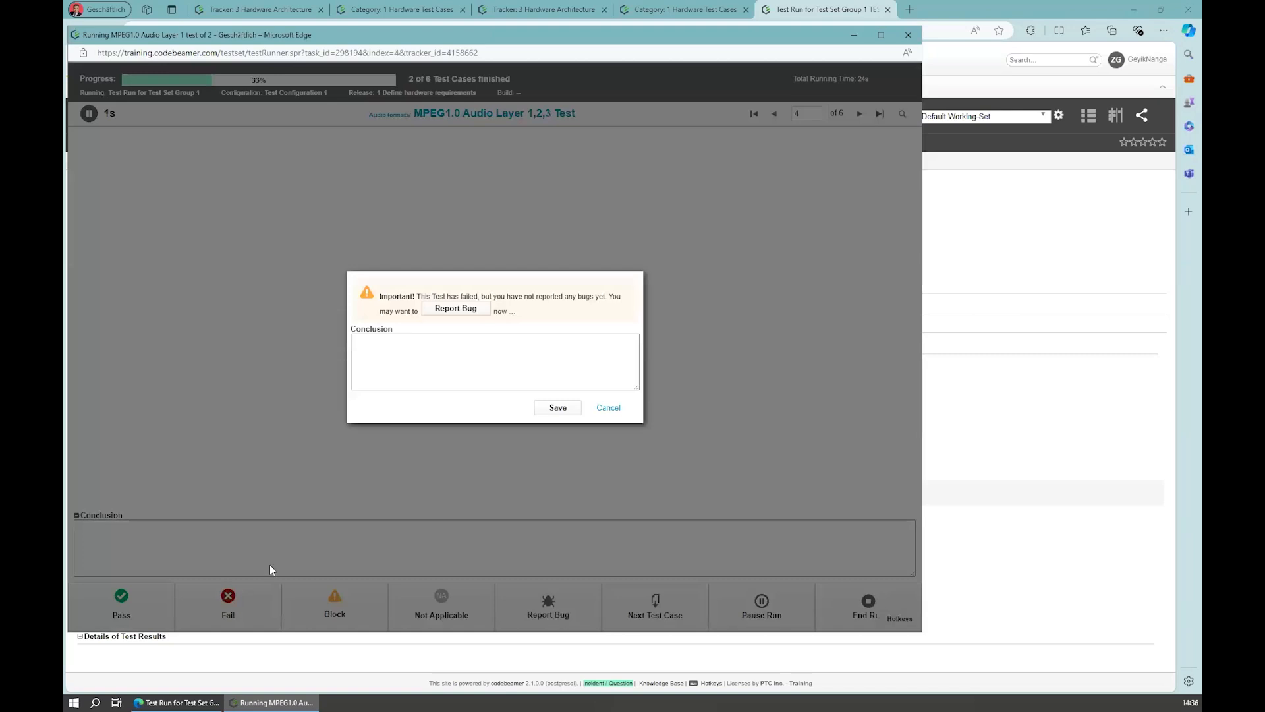
{"action": "left_click", "coordinate": [440, 346]}
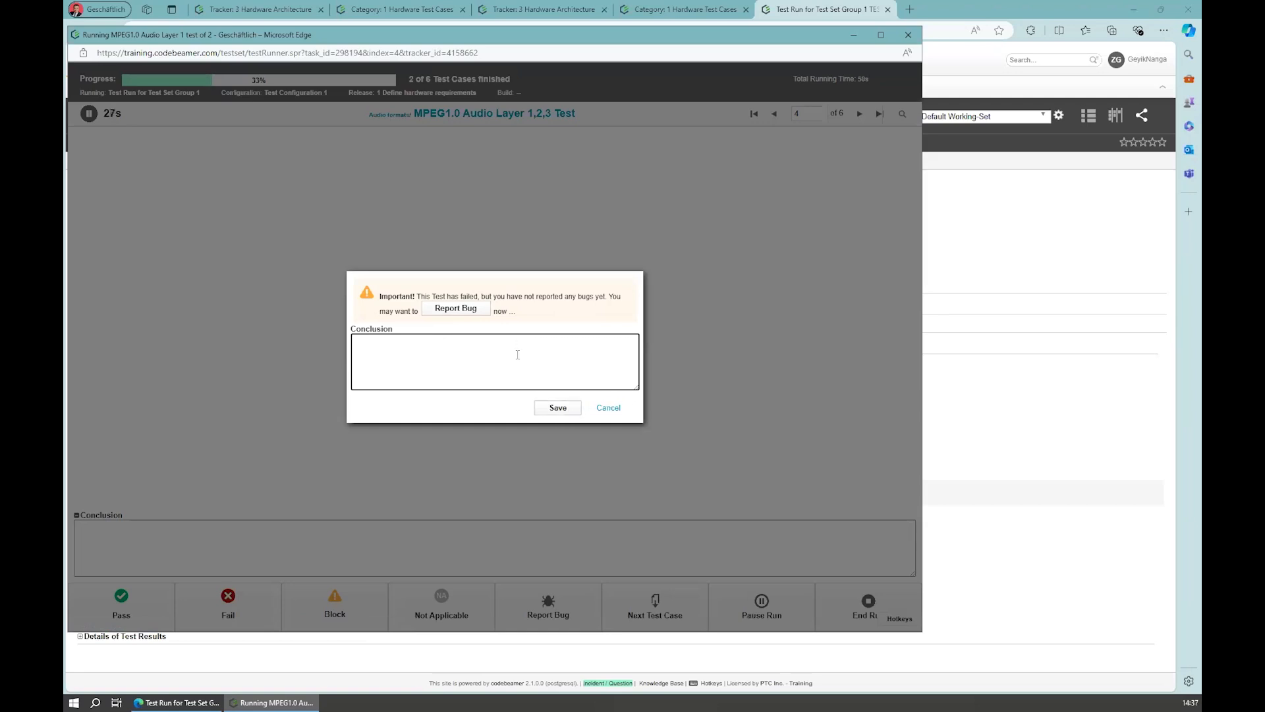
{"action": "type", "text": "there is an error"}
{"action": "left_click", "coordinate": [557, 407]}
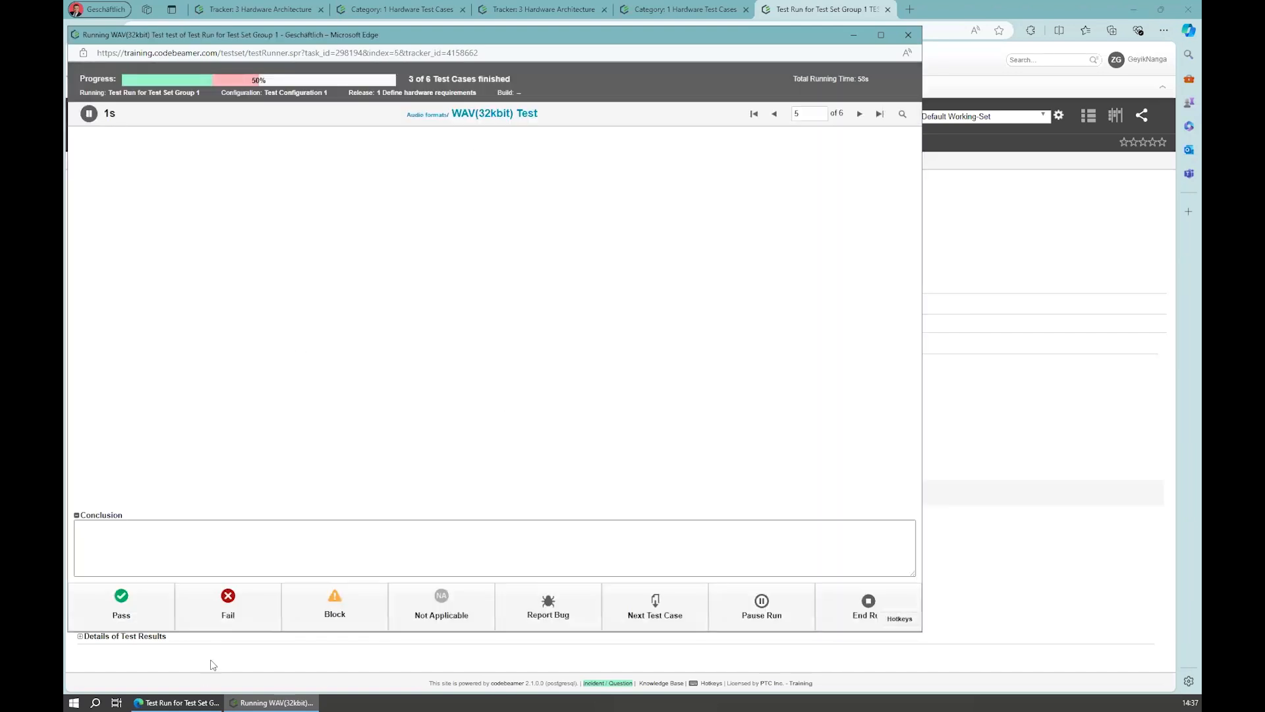
{"action": "left_click", "coordinate": [762, 608]}
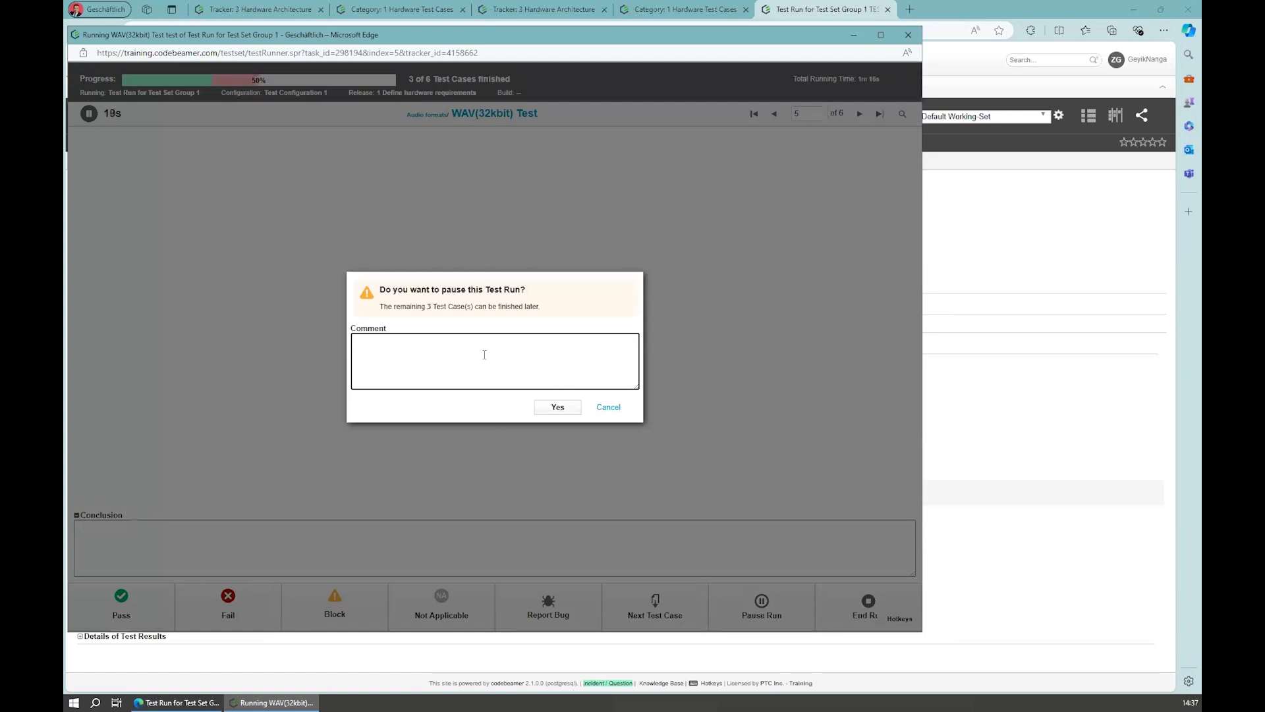
{"action": "left_click", "coordinate": [557, 408]}
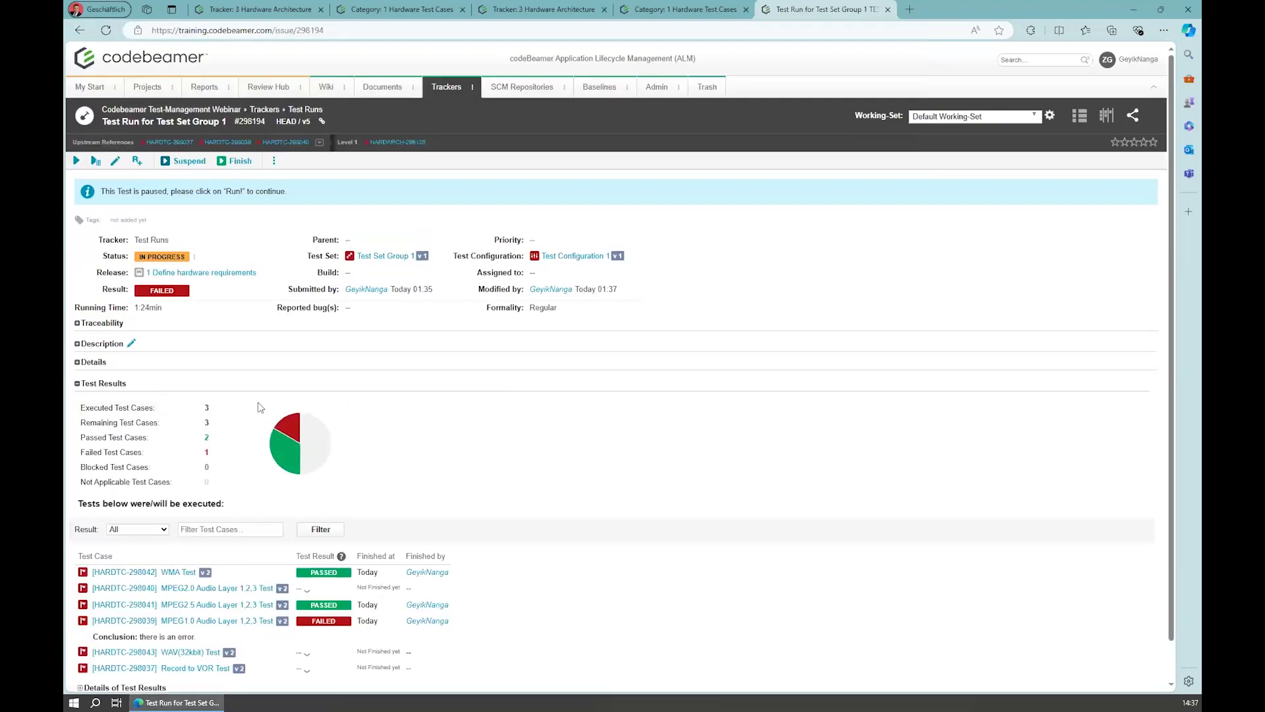
Resume the Test Set Group 1 test run, end it with the comment "final comment." and review its results.
{"action": "left_click", "coordinate": [76, 163]}
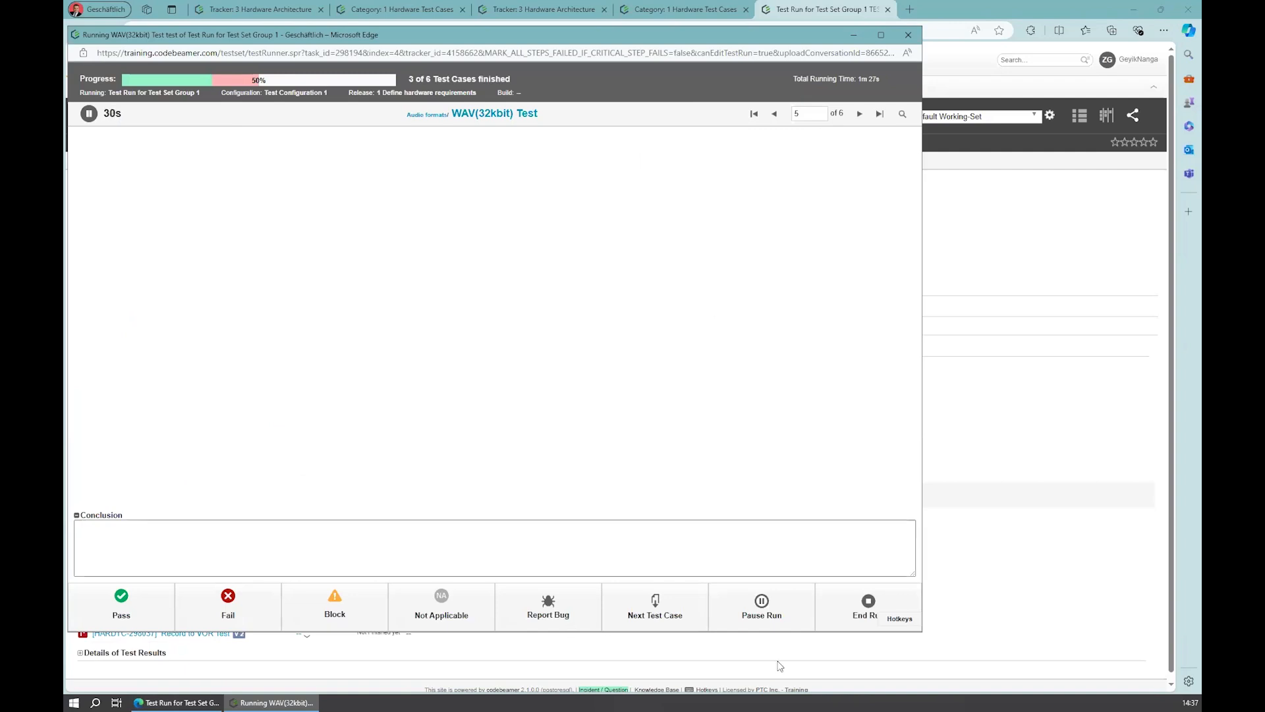
{"action": "left_click", "coordinate": [771, 609]}
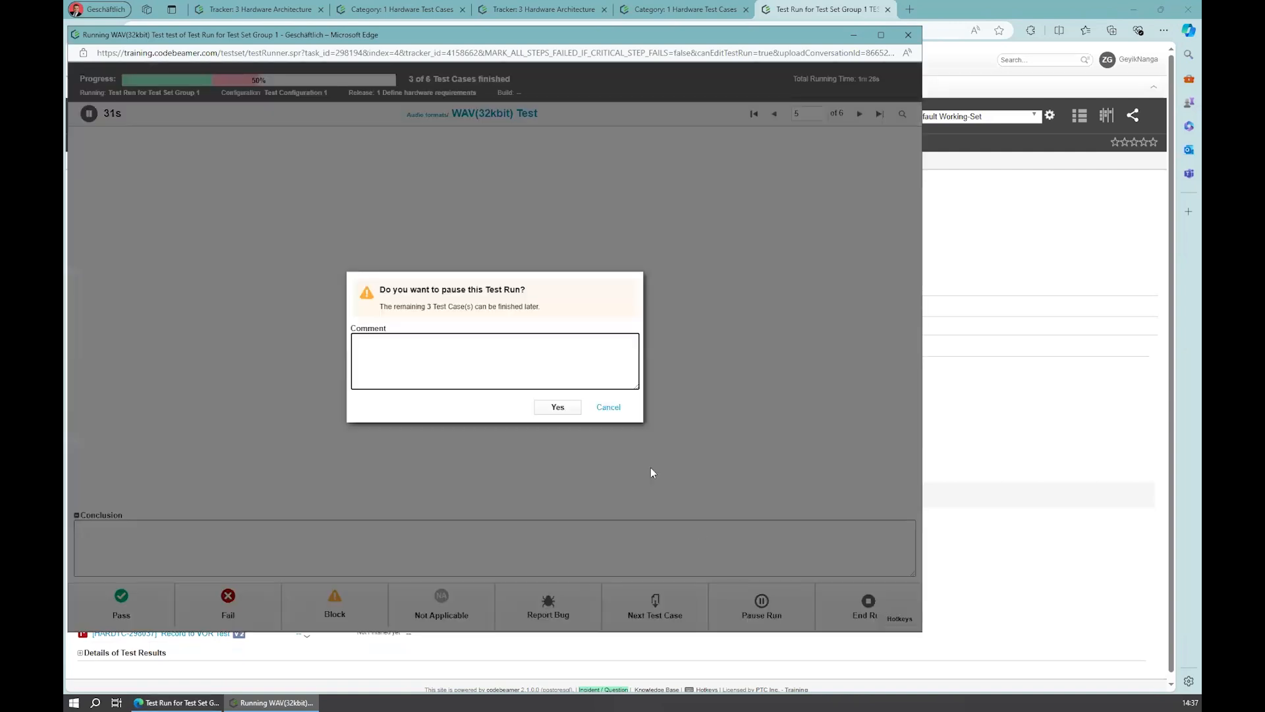
{"action": "left_click", "coordinate": [608, 407]}
{"action": "left_click", "coordinate": [866, 602]}
{"action": "type", "text": "final comment."}
{"action": "left_click", "coordinate": [557, 407]}
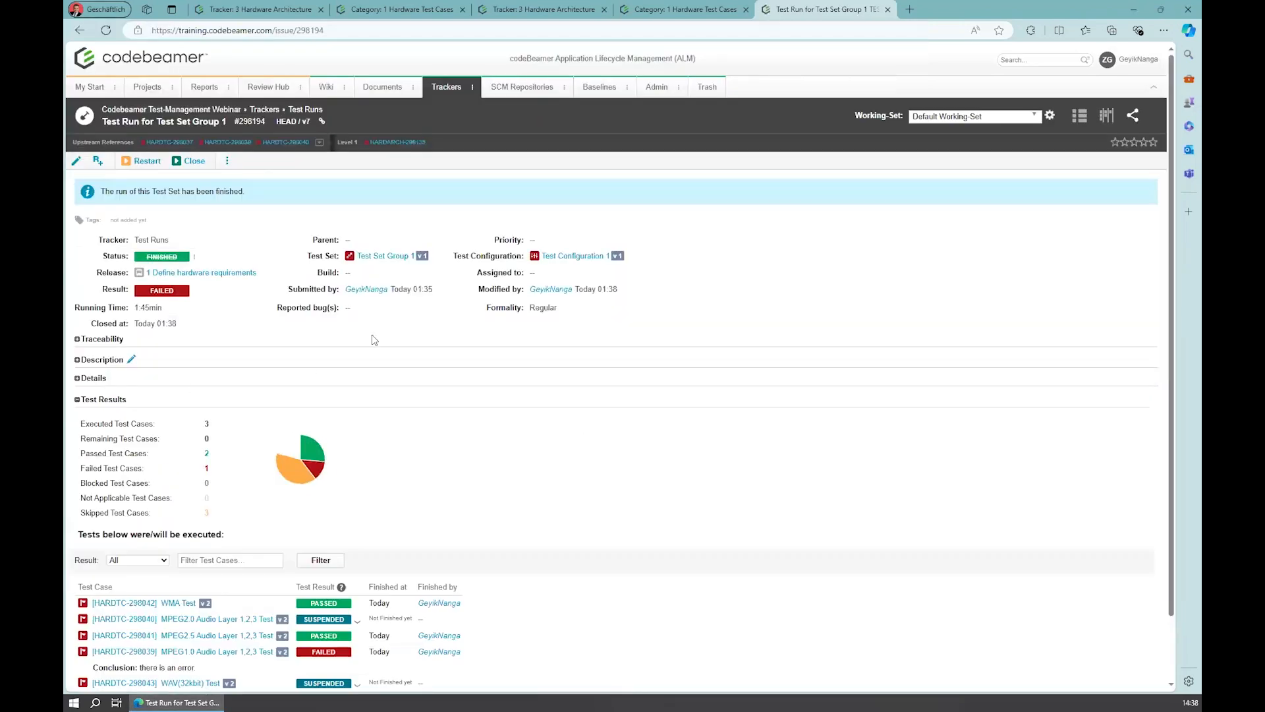
{"action": "scroll", "coordinate": [500, 486], "scroll_direction": "down", "scroll_amount": 1}
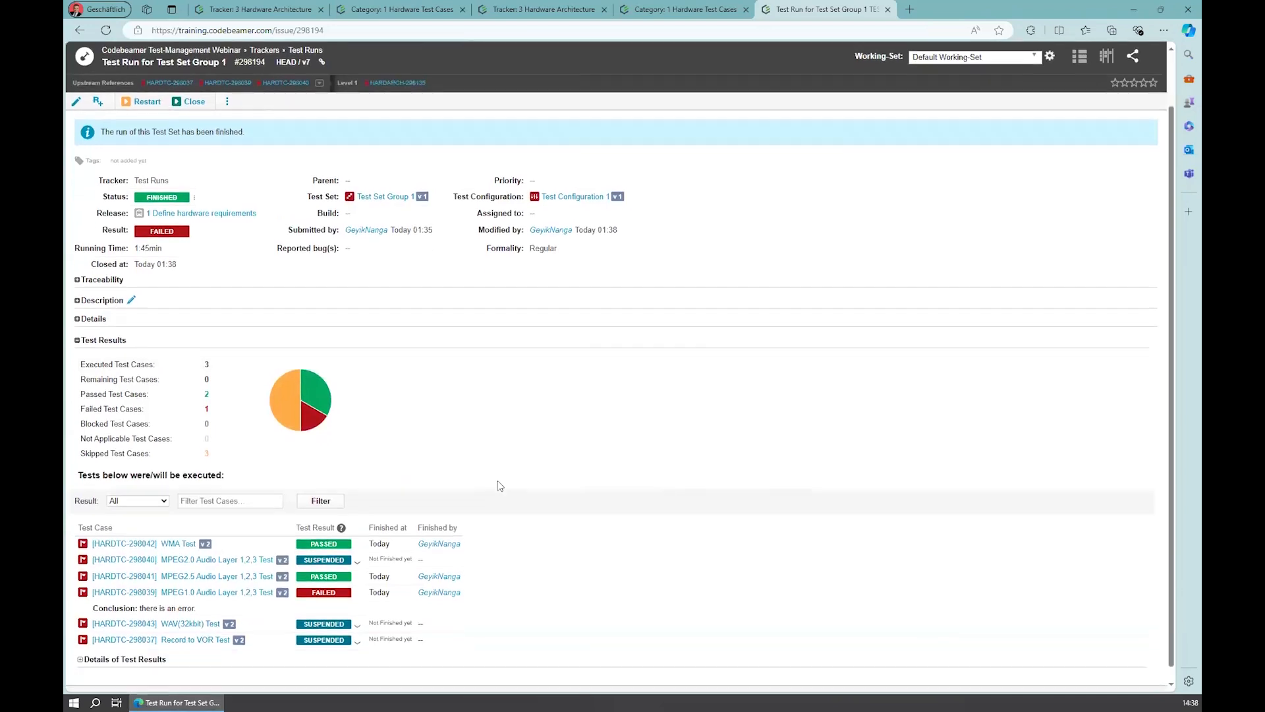
{"action": "scroll", "coordinate": [499, 485], "scroll_direction": "up", "scroll_amount": 1}
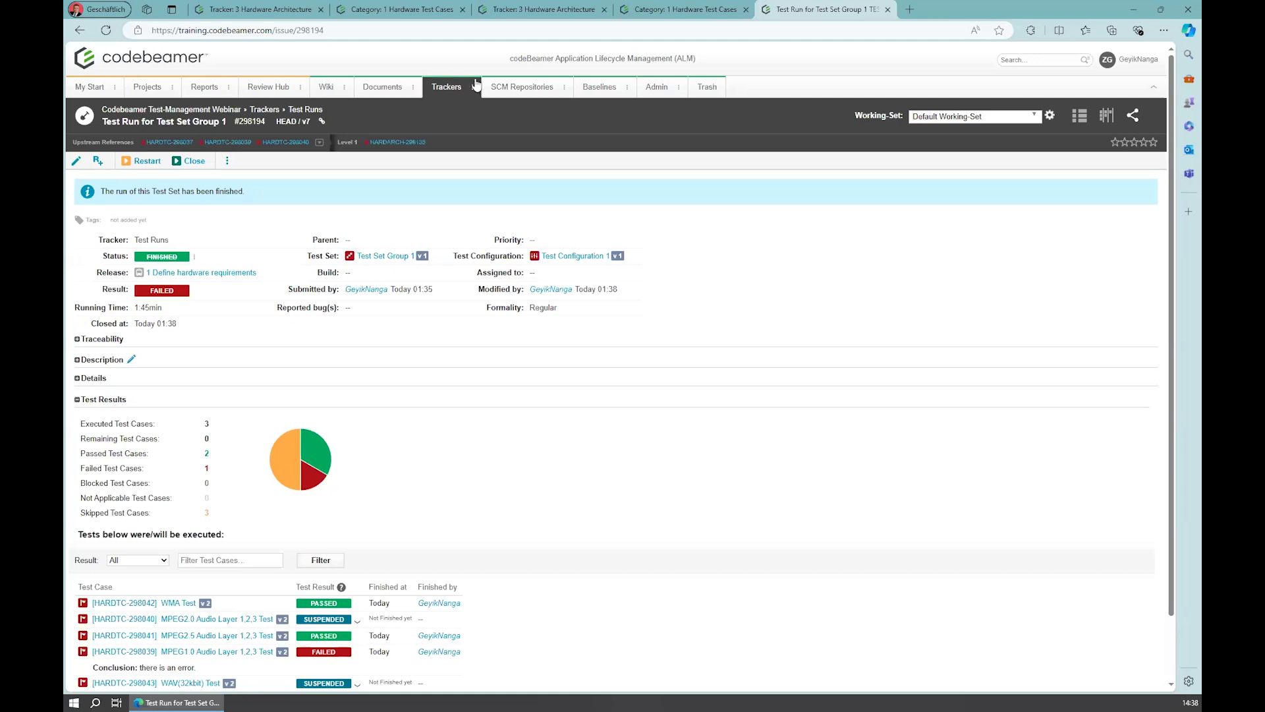
Open the 1 Hardware Test Cases tracker and expand the Audio formats folder.
{"action": "left_click", "coordinate": [446, 91]}
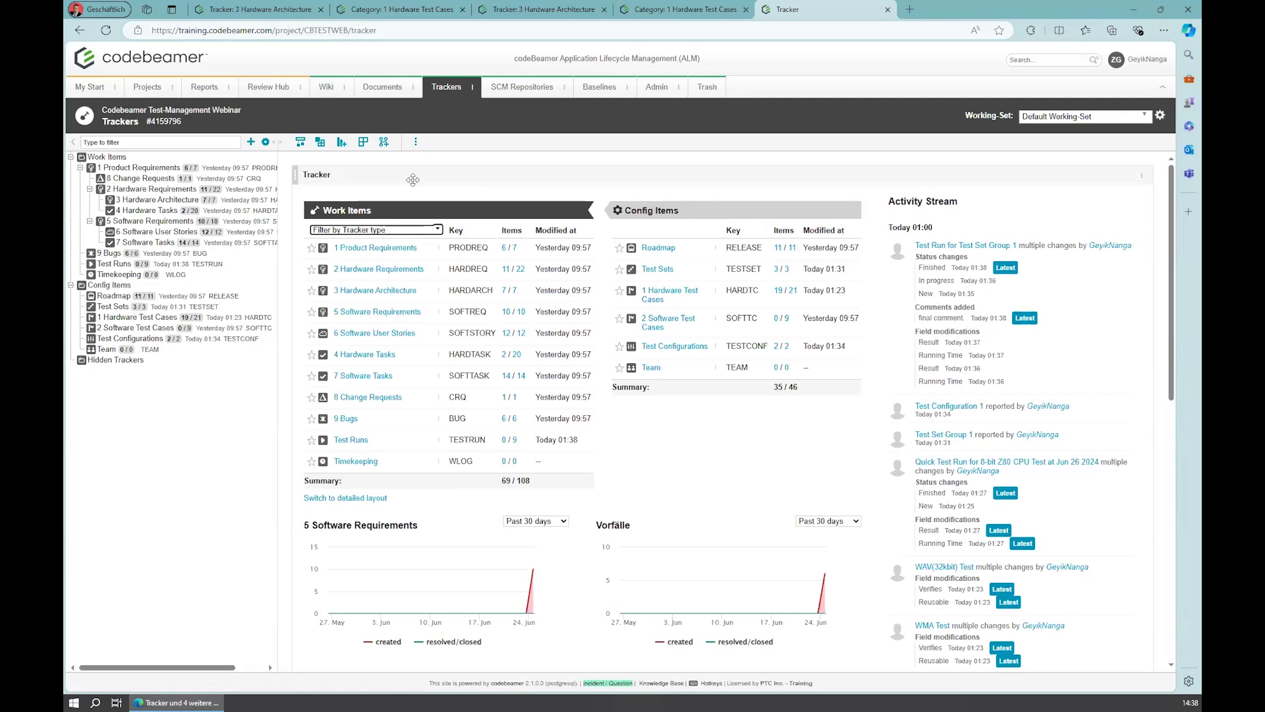
{"action": "left_click", "coordinate": [124, 319]}
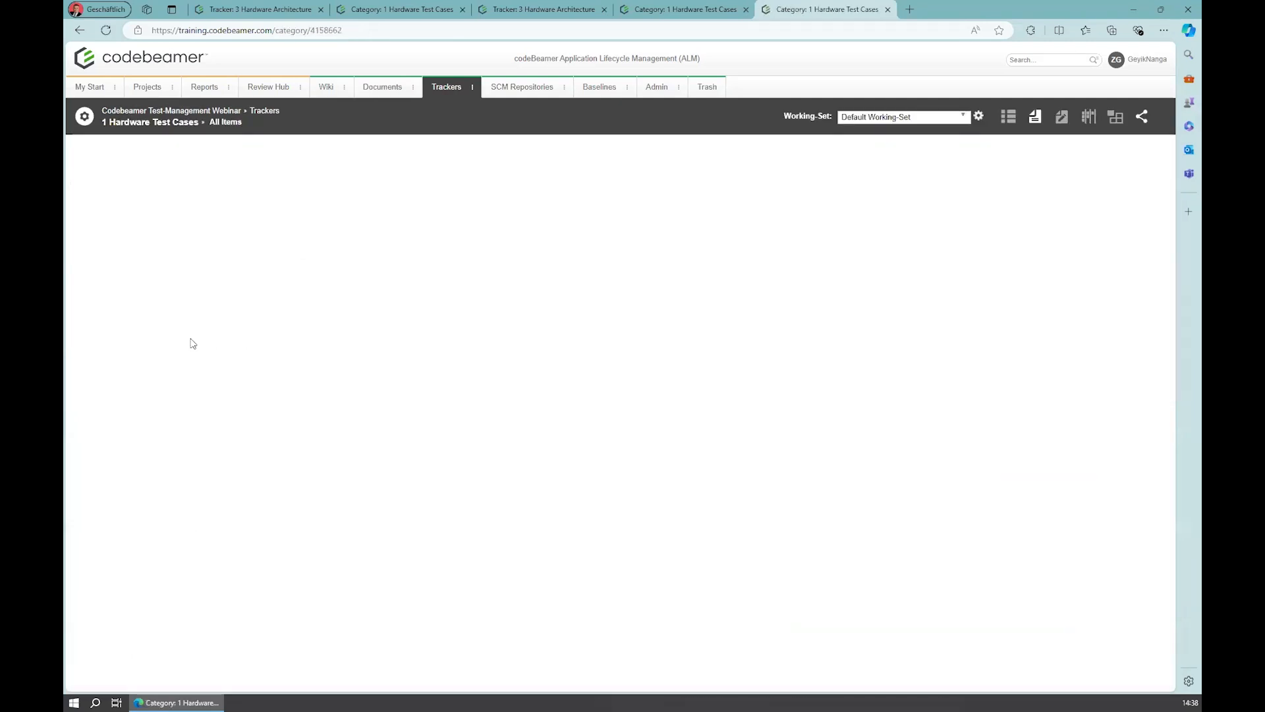
{"action": "left_click", "coordinate": [125, 245]}
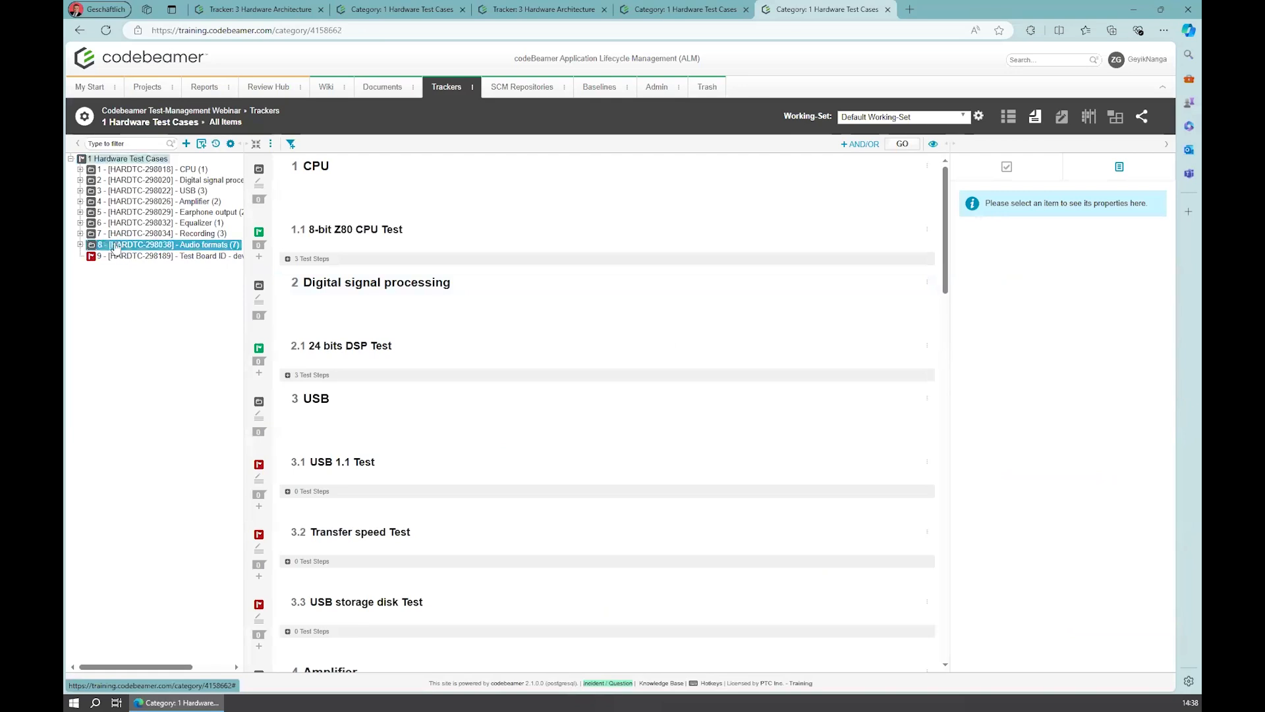
{"action": "left_click", "coordinate": [81, 245]}
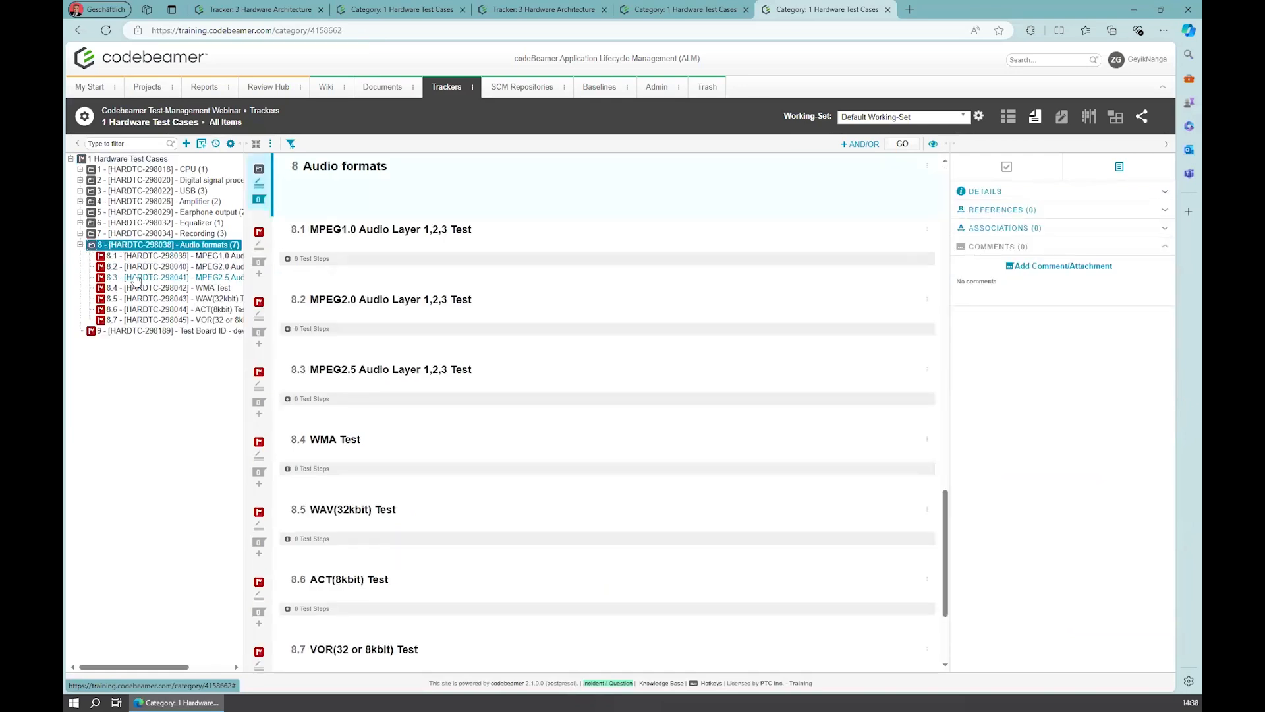
Generate separate test runs for the MPEG2.5 Audio Layer 1,2,3, WMA and WAV(32kbit) tests with release 1 Define hardware requirements.
{"action": "left_click", "coordinate": [138, 277]}
{"action": "left_click", "coordinate": [157, 301], "text": "shift"}
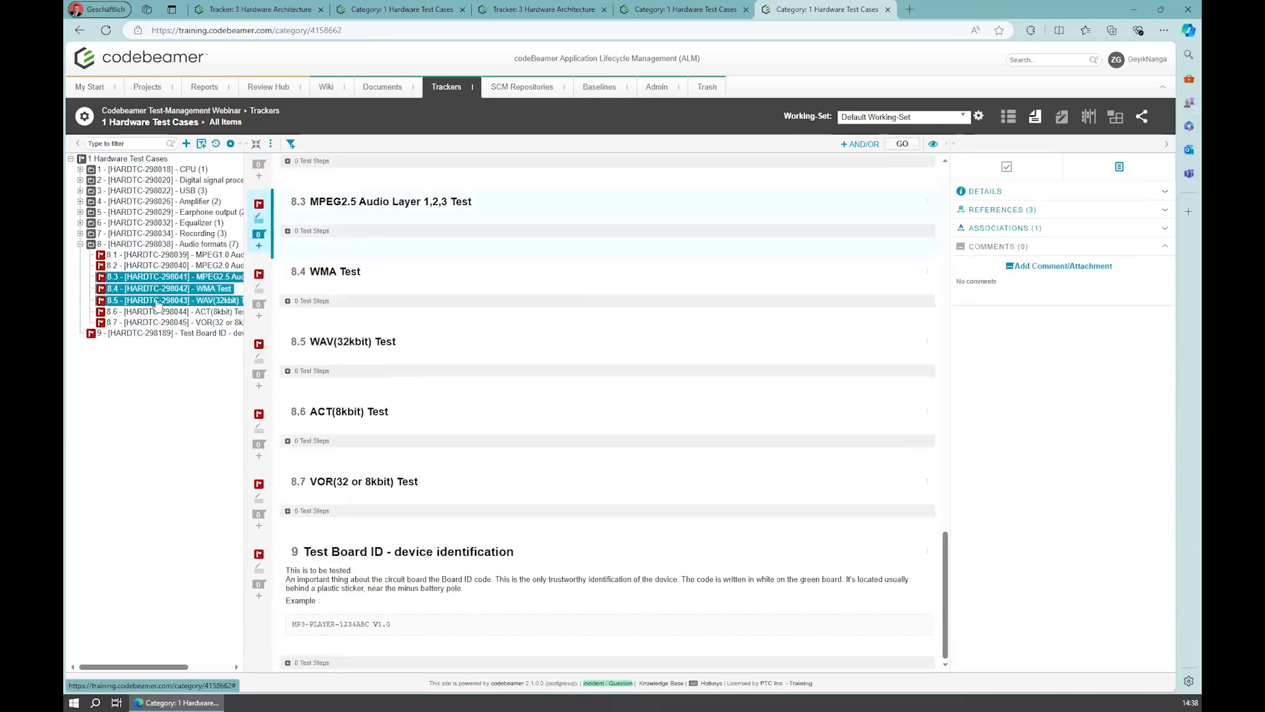
{"action": "left_click", "coordinate": [270, 145]}
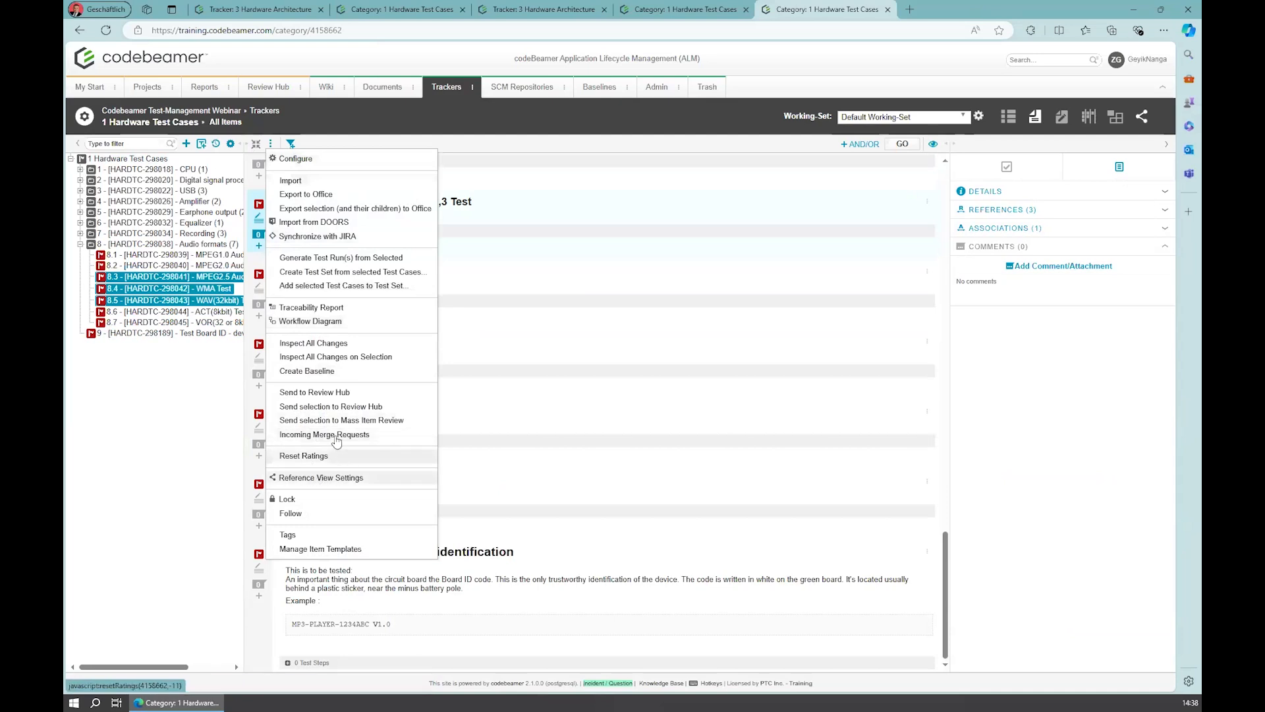
{"action": "left_click", "coordinate": [334, 258]}
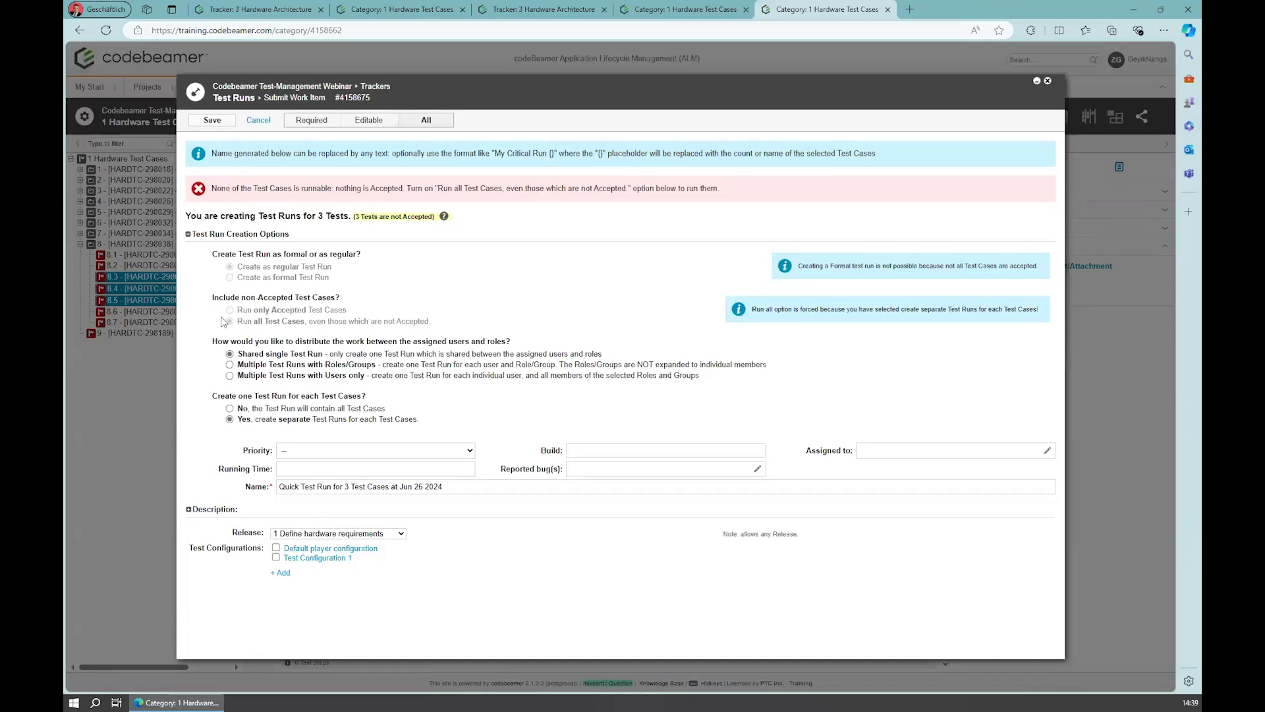
{"action": "left_click", "coordinate": [213, 120]}
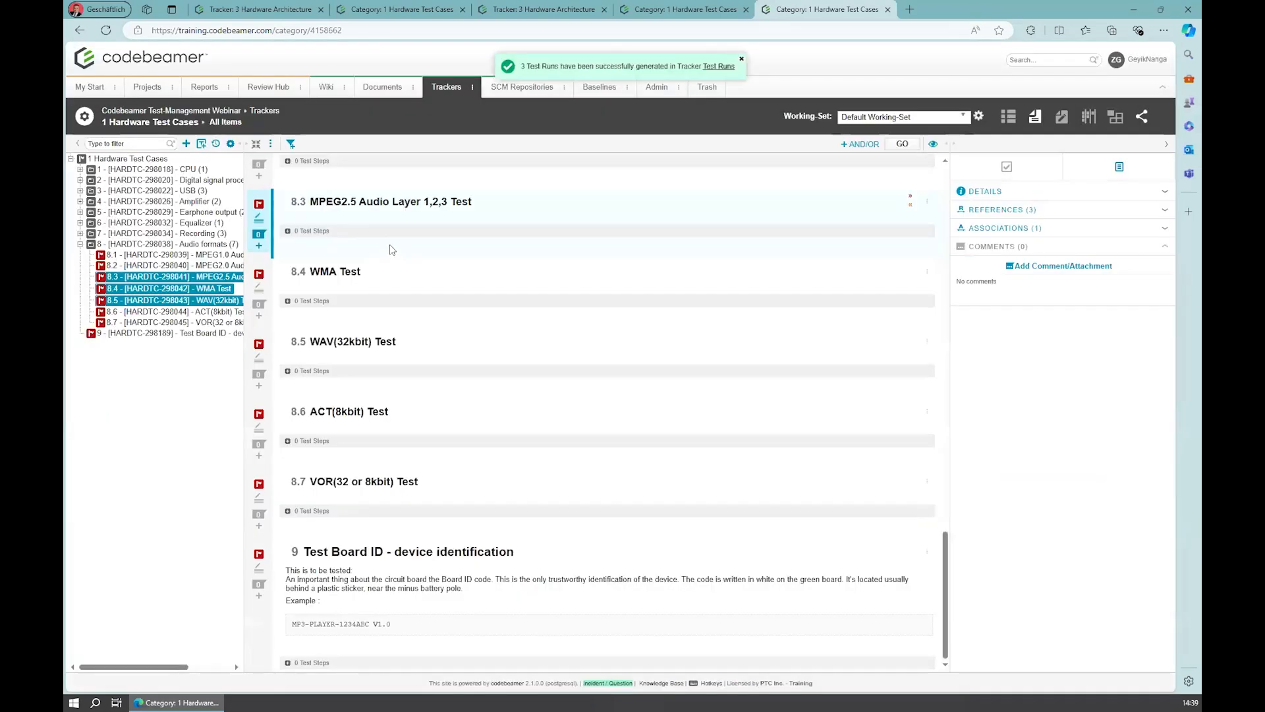
Open the Test Runs tracker and view the quick test run for the MPEG2.5 Audio Layer 1,2,3 Test.
{"action": "left_click", "coordinate": [447, 87]}
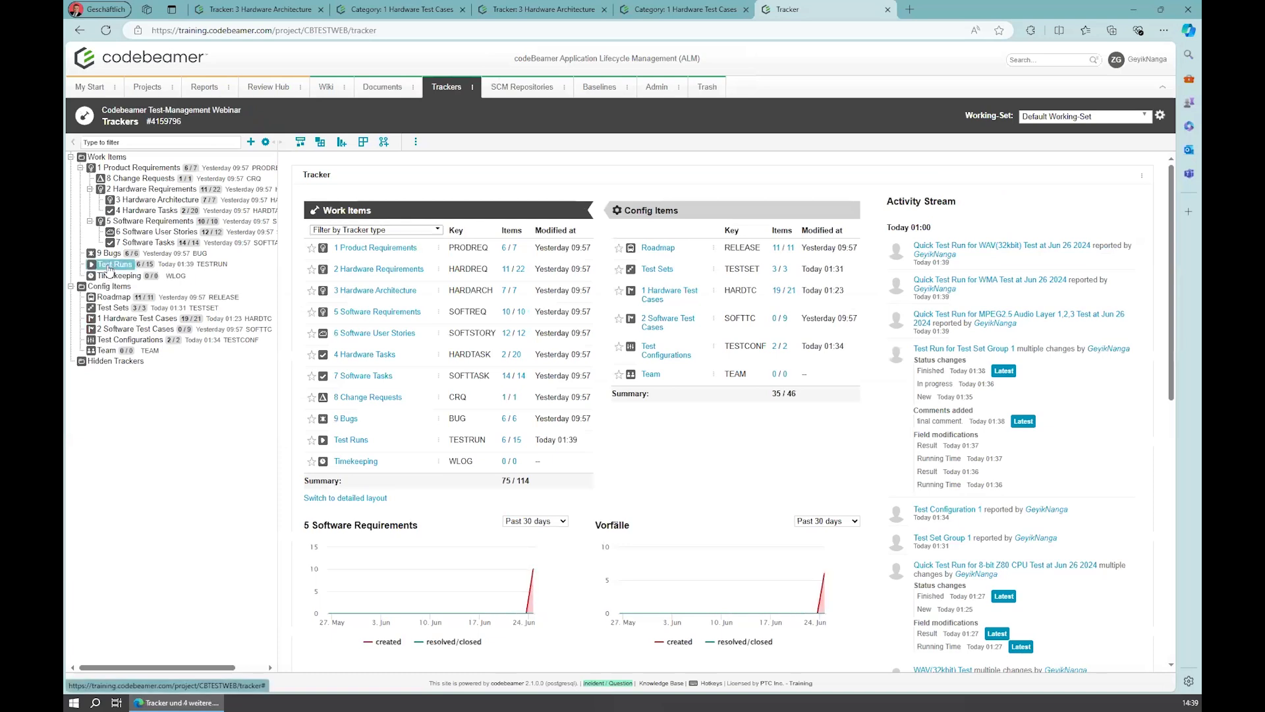
{"action": "left_click", "coordinate": [111, 265]}
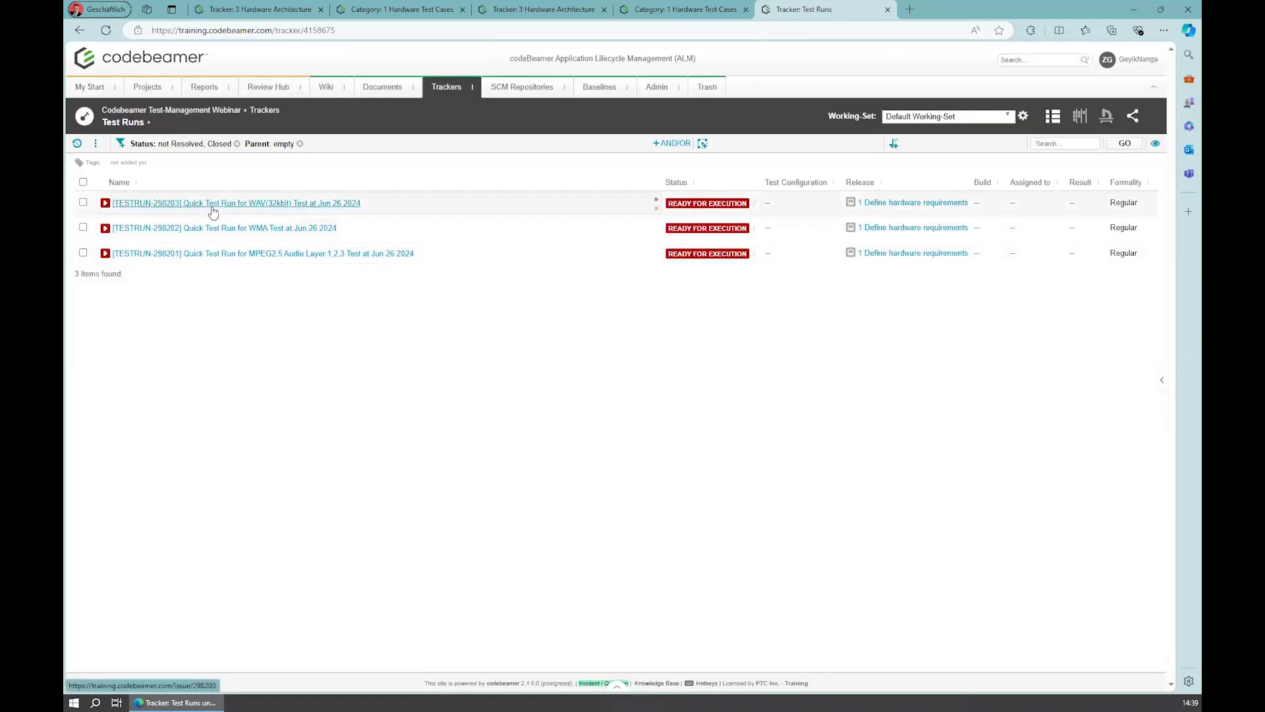
{"action": "left_click", "coordinate": [194, 254]}
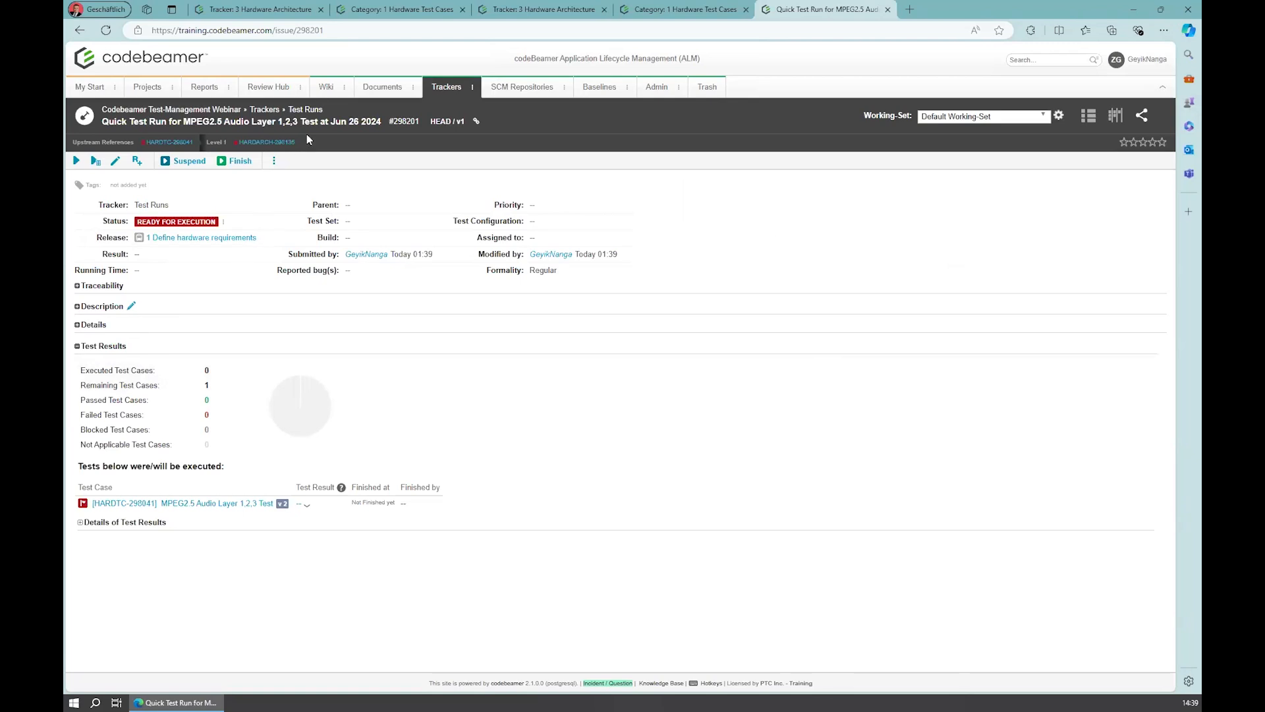
Return to 1 Hardware Test Cases and start a new test set from the three selected audio format test cases in Test Sets.
{"action": "left_click", "coordinate": [452, 93]}
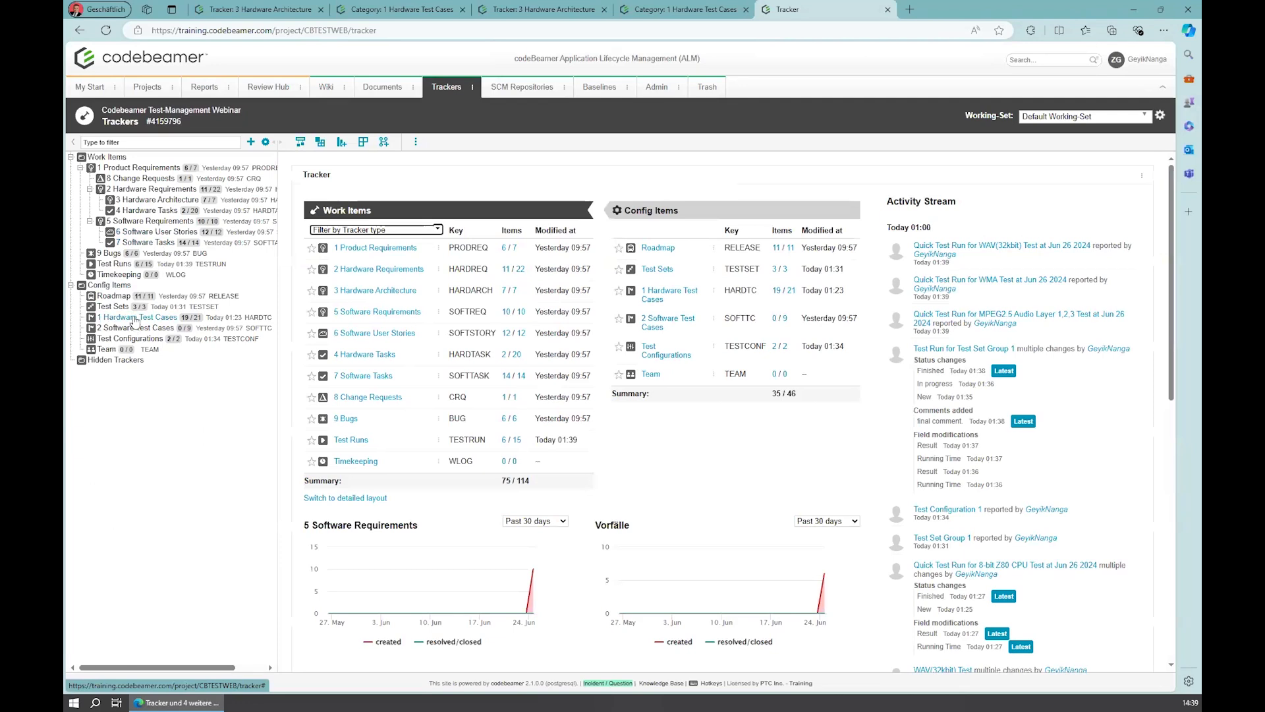
{"action": "left_click", "coordinate": [135, 318]}
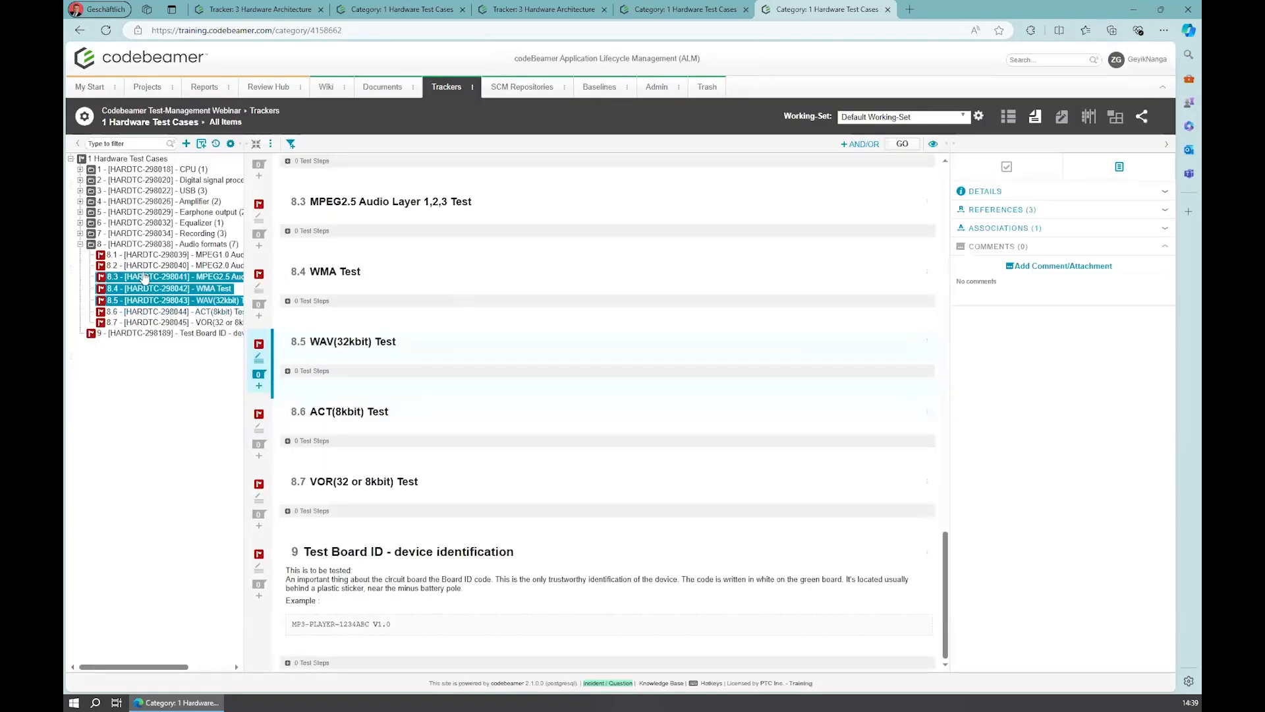
{"action": "left_click", "coordinate": [272, 145]}
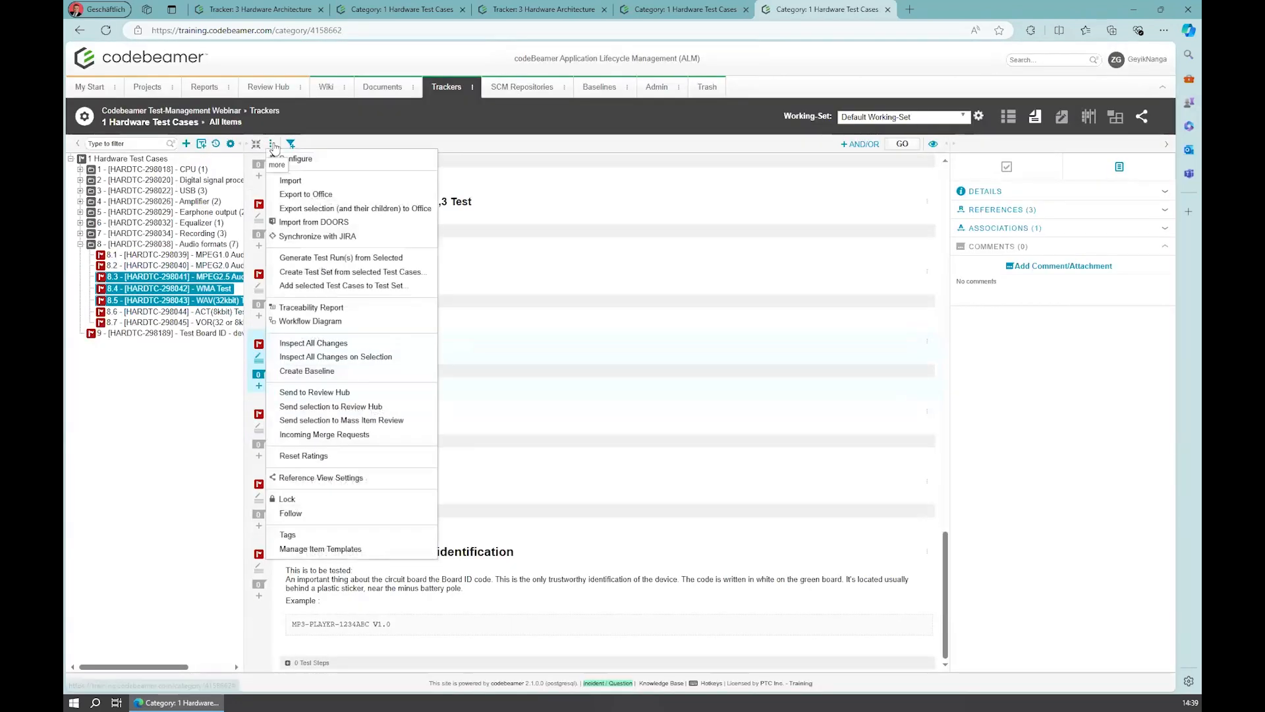
{"action": "left_click", "coordinate": [315, 271]}
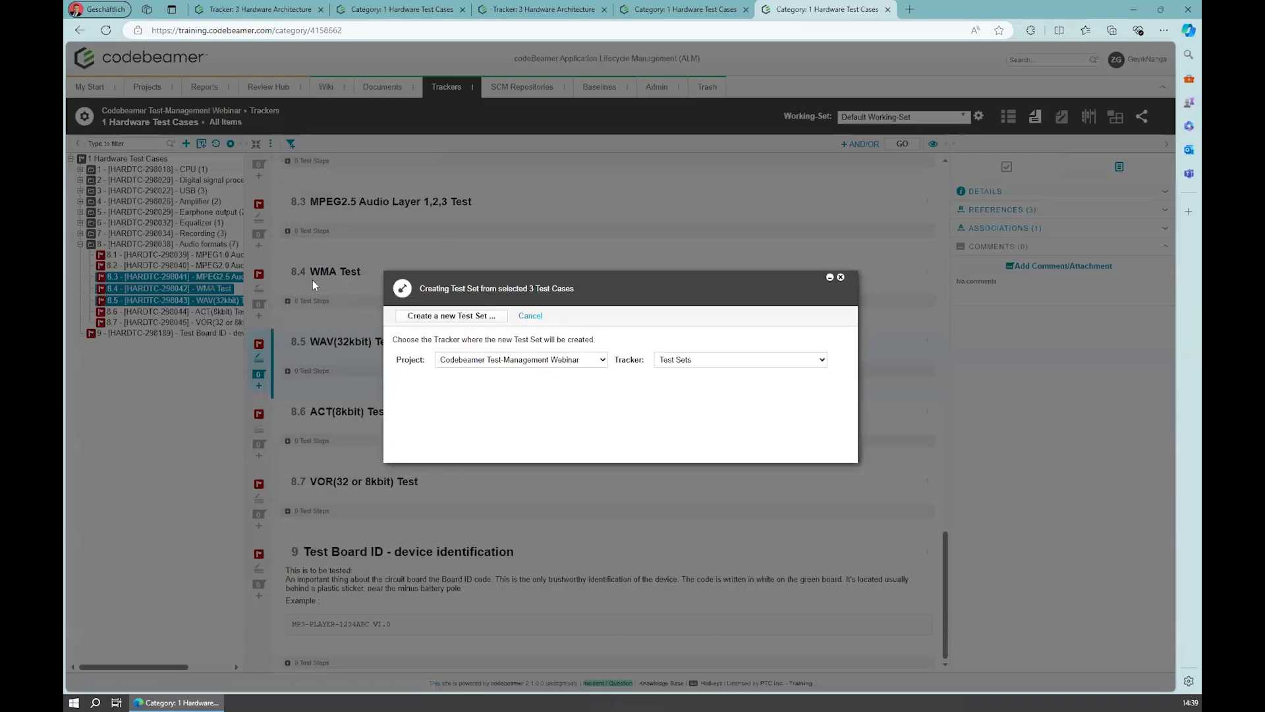
{"action": "left_click", "coordinate": [462, 317]}
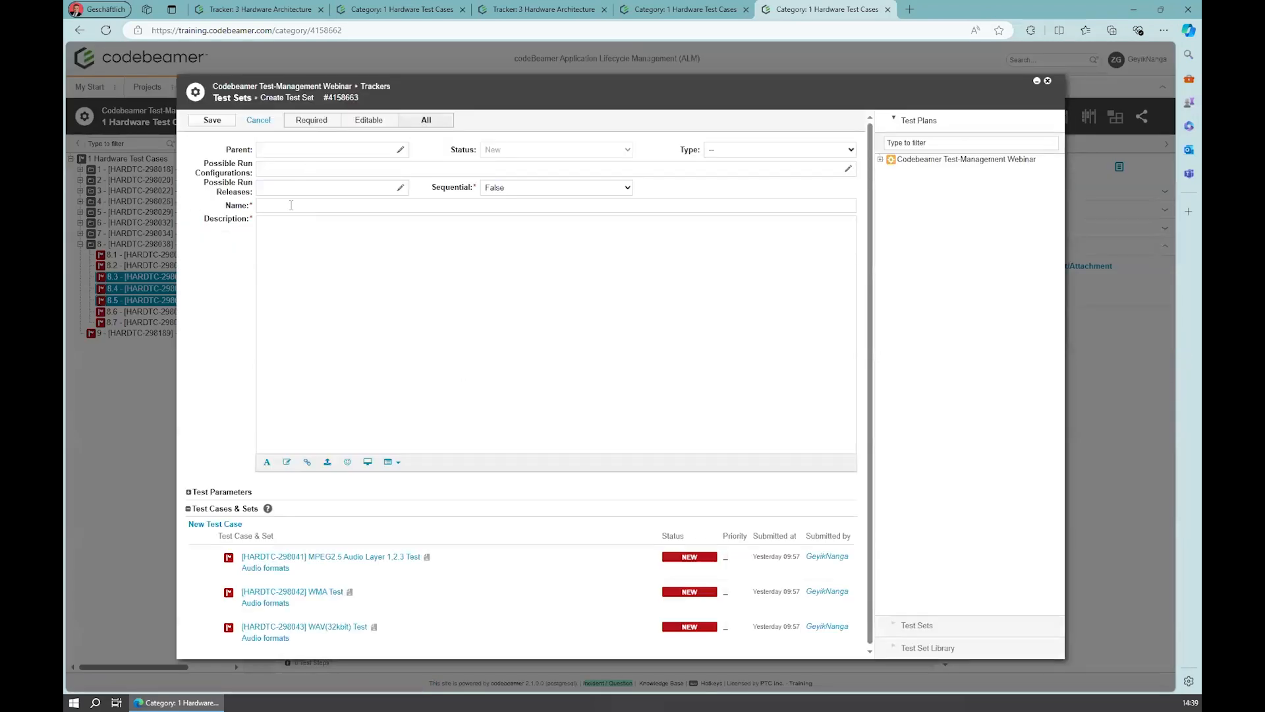
Name the new test set "Test Set with parameters".
{"action": "left_click", "coordinate": [291, 205]}
{"action": "type", "text": "TE"}
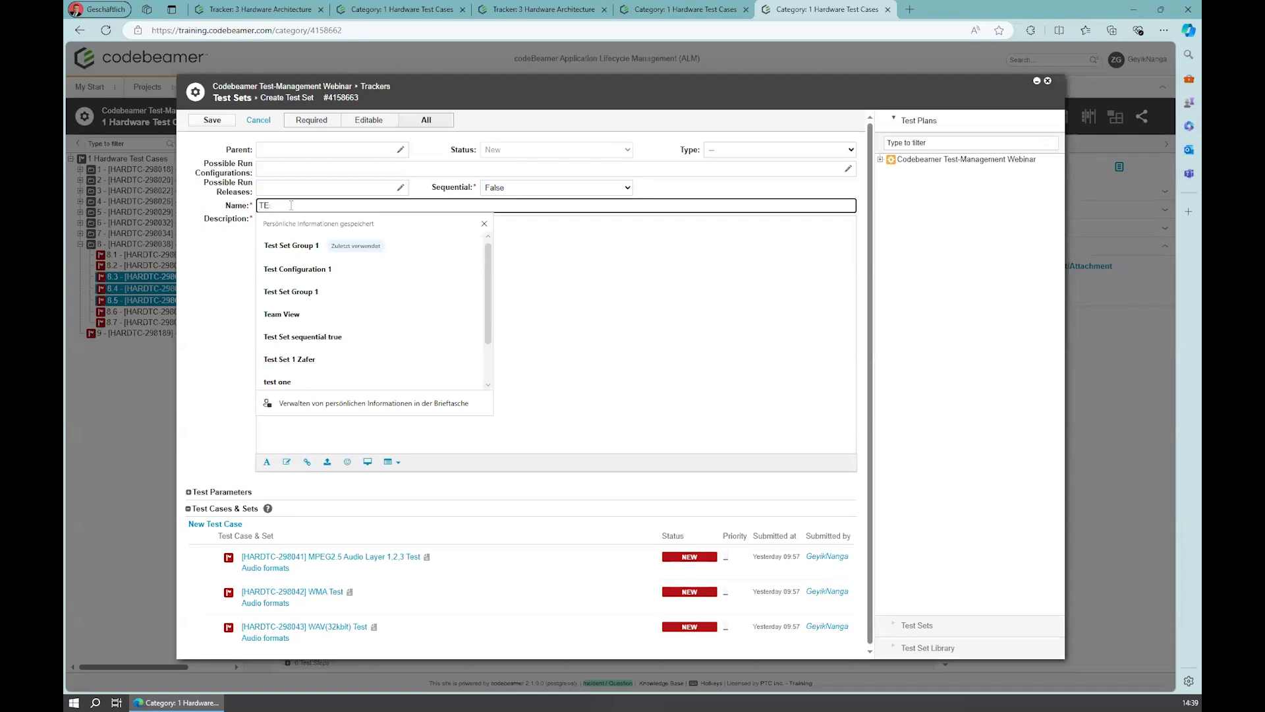
{"action": "type", "text": "sst"}
{"action": "key", "text": "BackSpace"}
{"action": "type", "text": "t Set with parameters"}
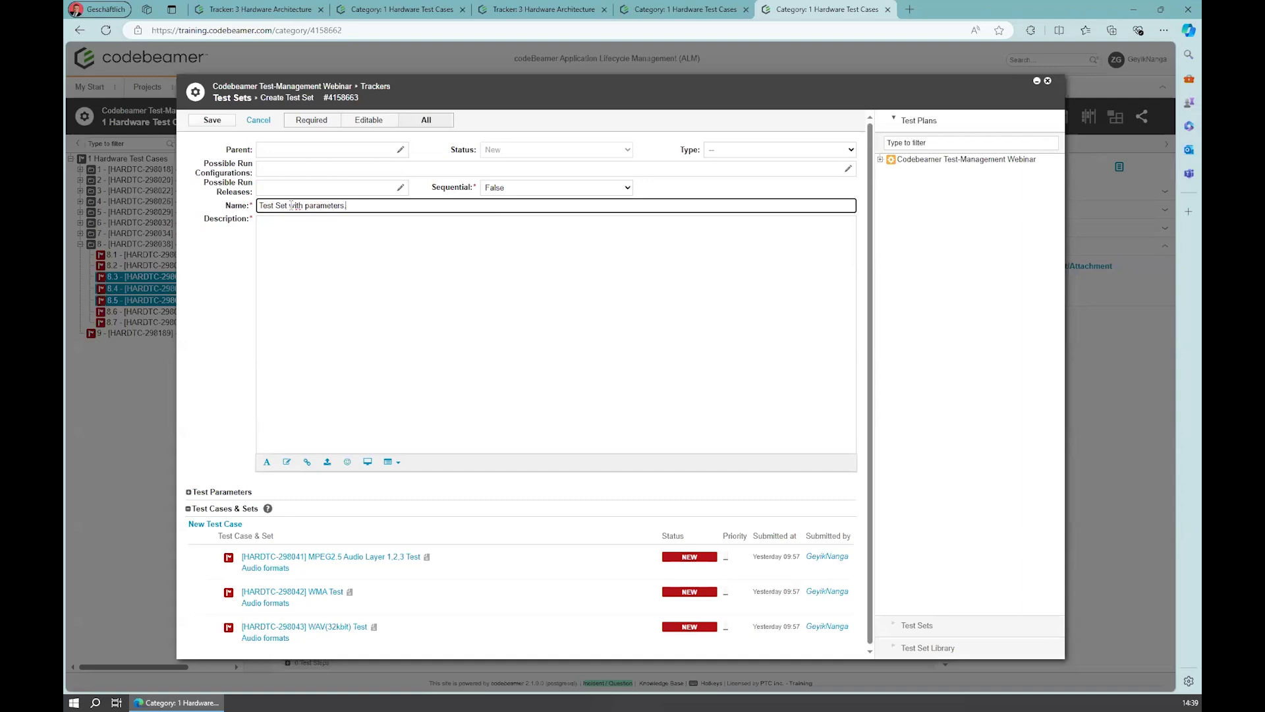
Expand the test set's Test Parameters section and insert a wiki table with two columns and four rows.
{"action": "left_click", "coordinate": [190, 491]}
{"action": "scroll", "coordinate": [428, 505], "scroll_direction": "down", "scroll_amount": 1}
{"action": "scroll", "coordinate": [428, 505], "scroll_direction": "down", "scroll_amount": 3}
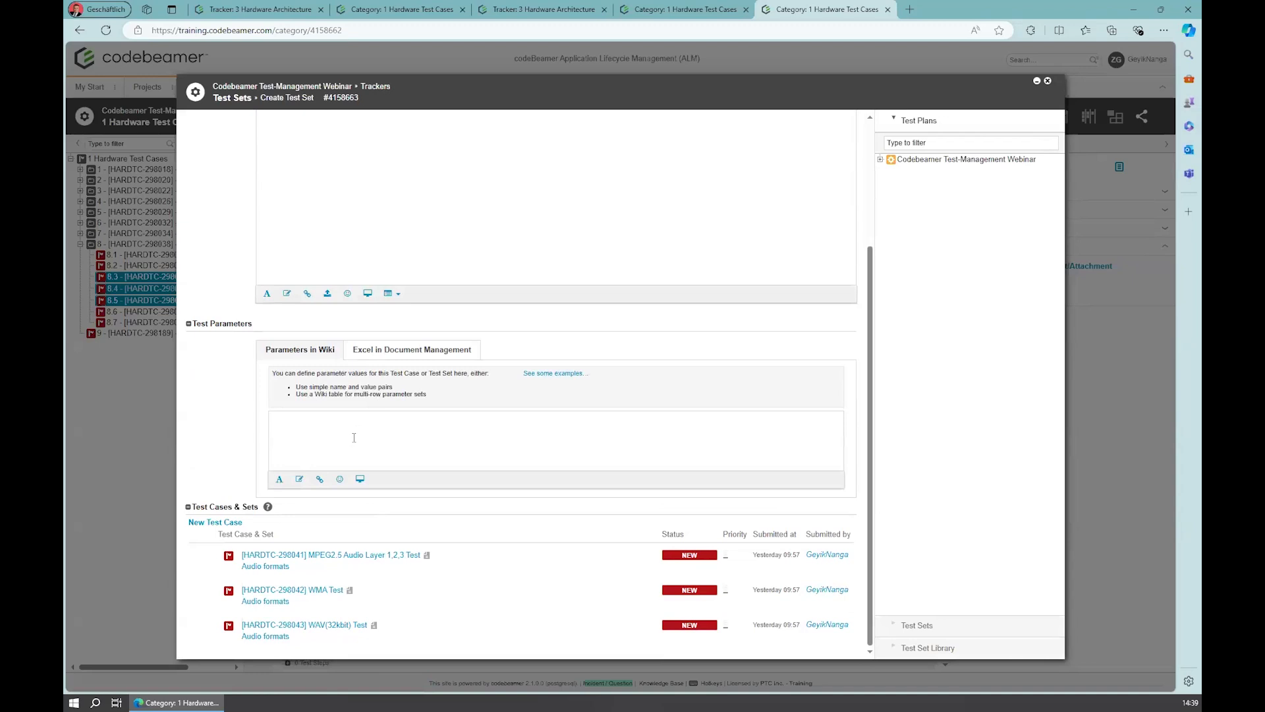
{"action": "left_click", "coordinate": [299, 480]}
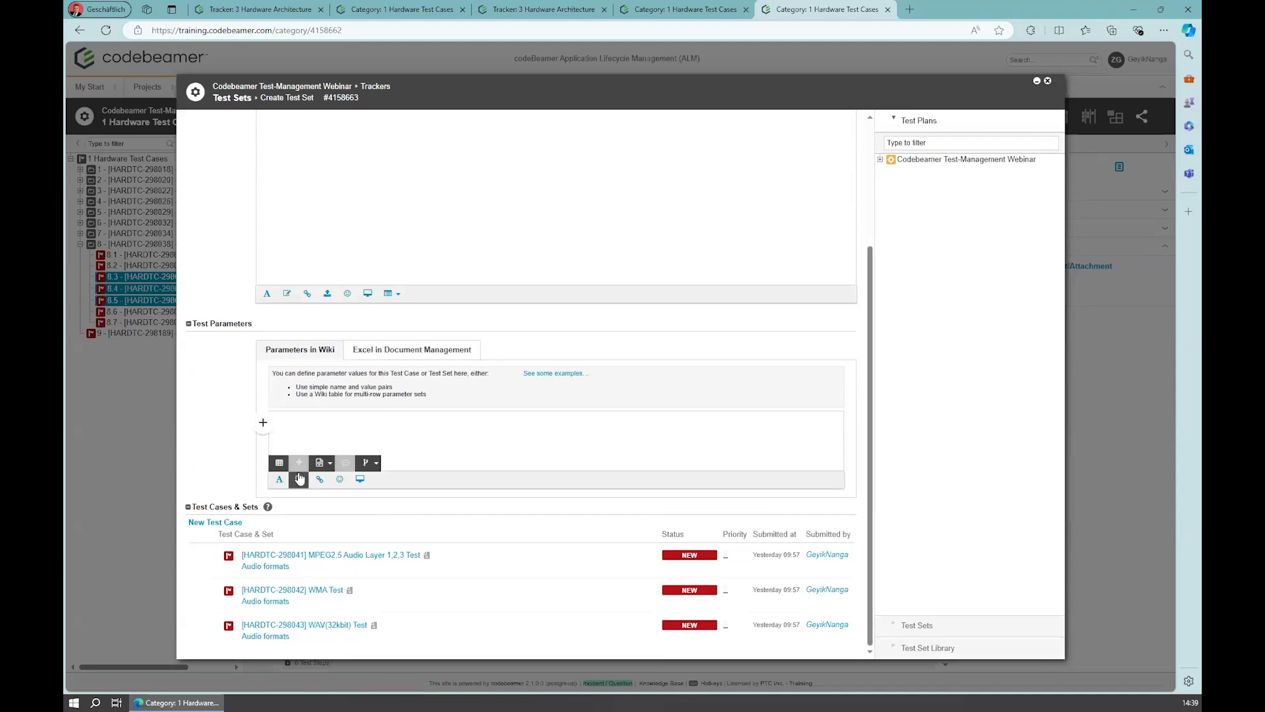
{"action": "left_click", "coordinate": [279, 462]}
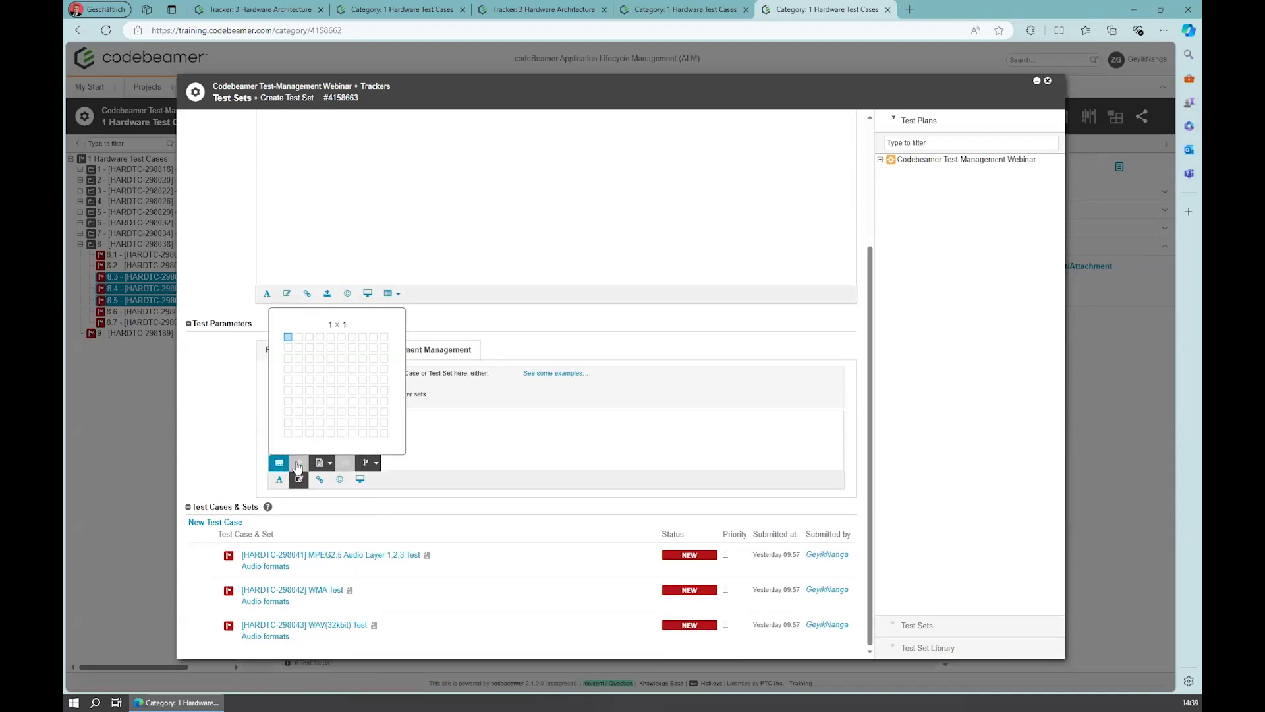
{"action": "left_click", "coordinate": [300, 361]}
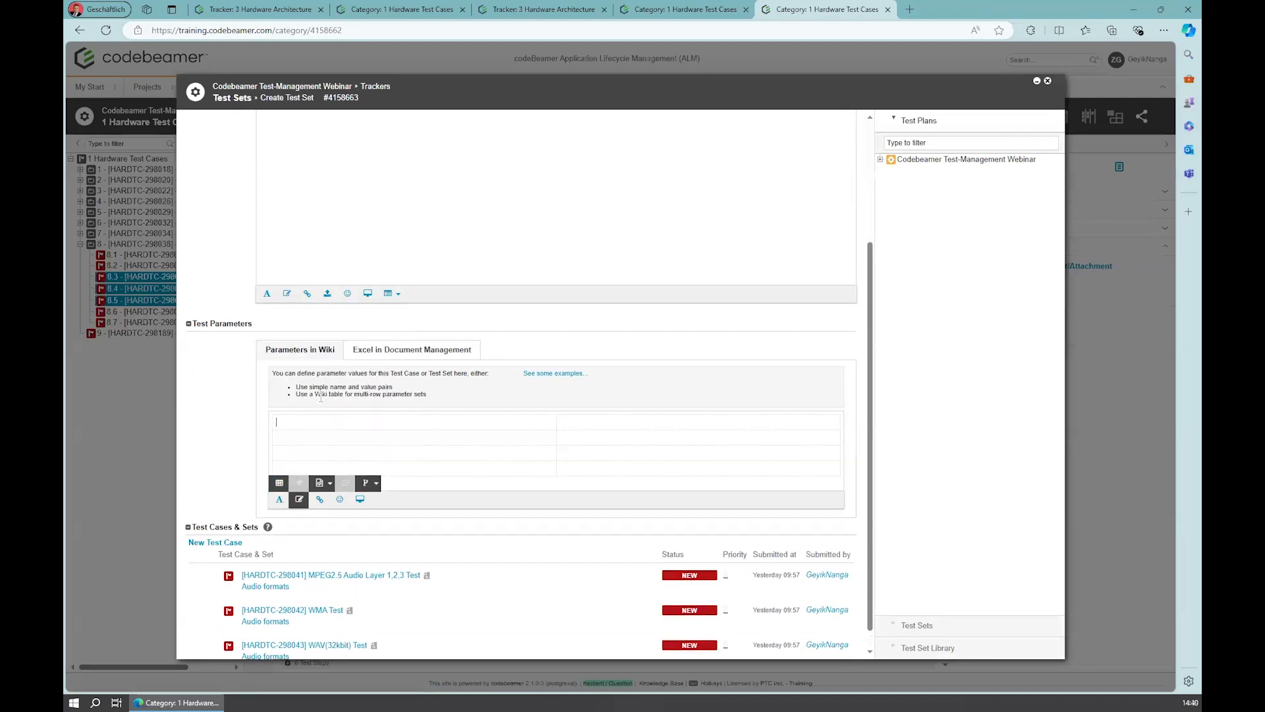
Enter the parameter table's column headings "Value A (Water depth)" and "Value B (Length)".
{"action": "left_click", "coordinate": [403, 421]}
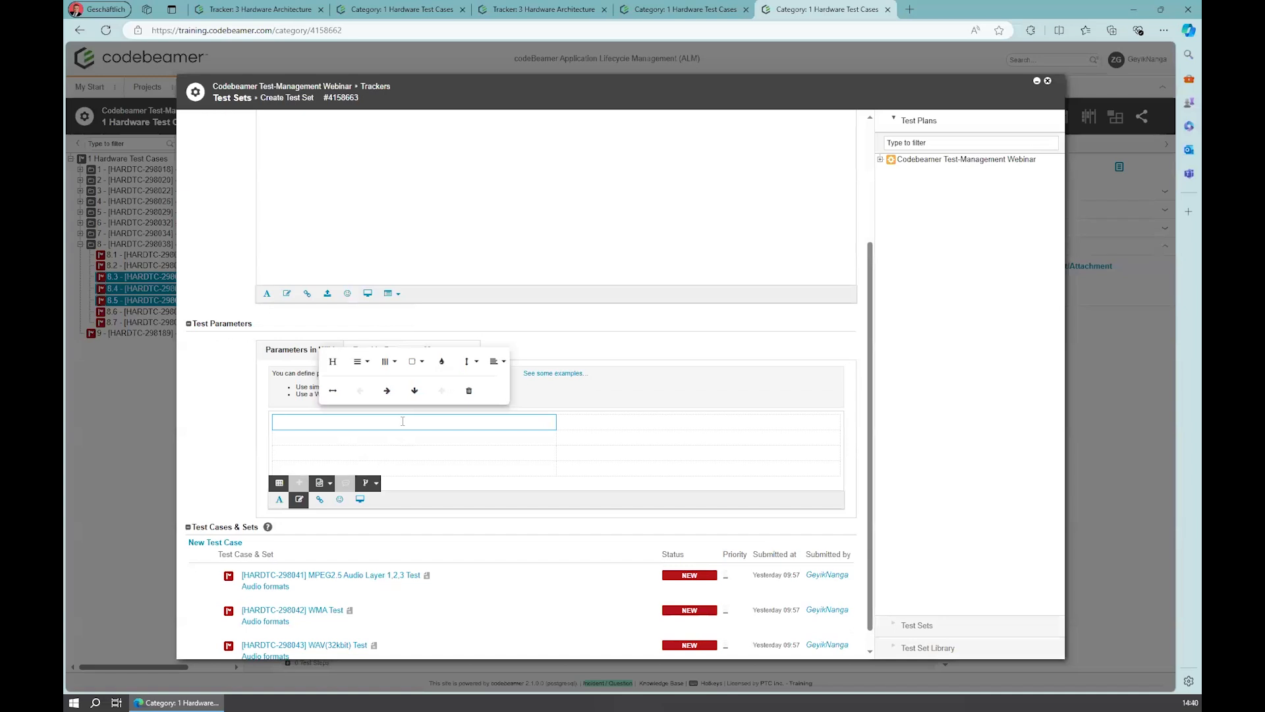
{"action": "type", "text": "Value A"}
{"action": "key", "text": "Tab"}
{"action": "type", "text": "Value B"}
{"action": "left_click", "coordinate": [403, 421]}
{"action": "type", "text": "("}
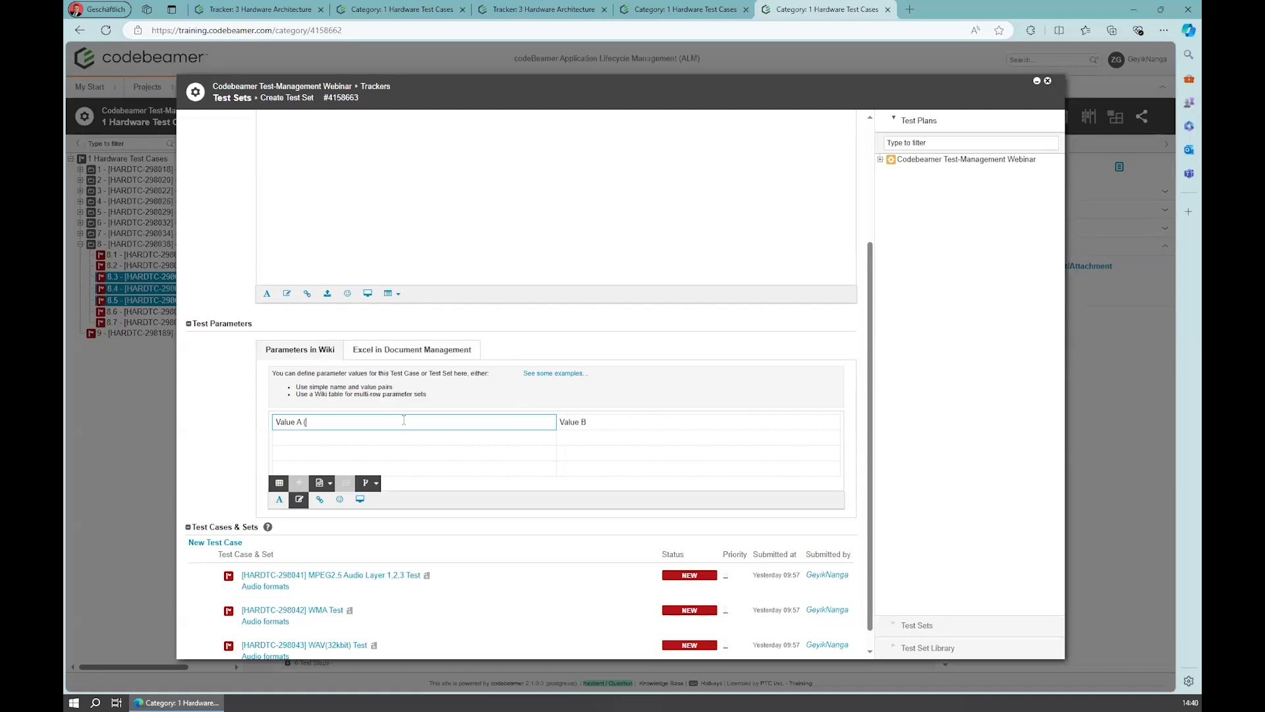
{"action": "type", "text": "Water detp"}
{"action": "key", "text": "BackSpace"}
{"action": "left_click", "coordinate": [698, 423]}
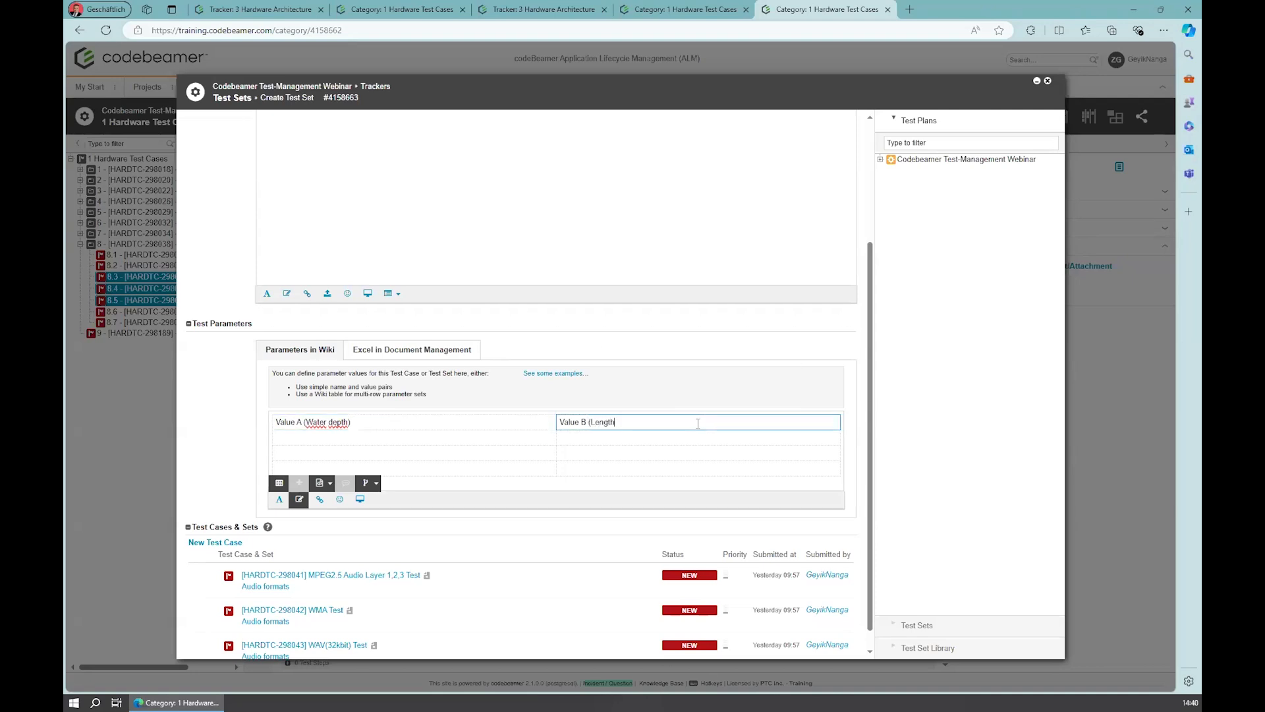
Fill the Value A (Water depth) column of the parameter table with 200m, 300m and 400m.
{"action": "left_click", "coordinate": [512, 435]}
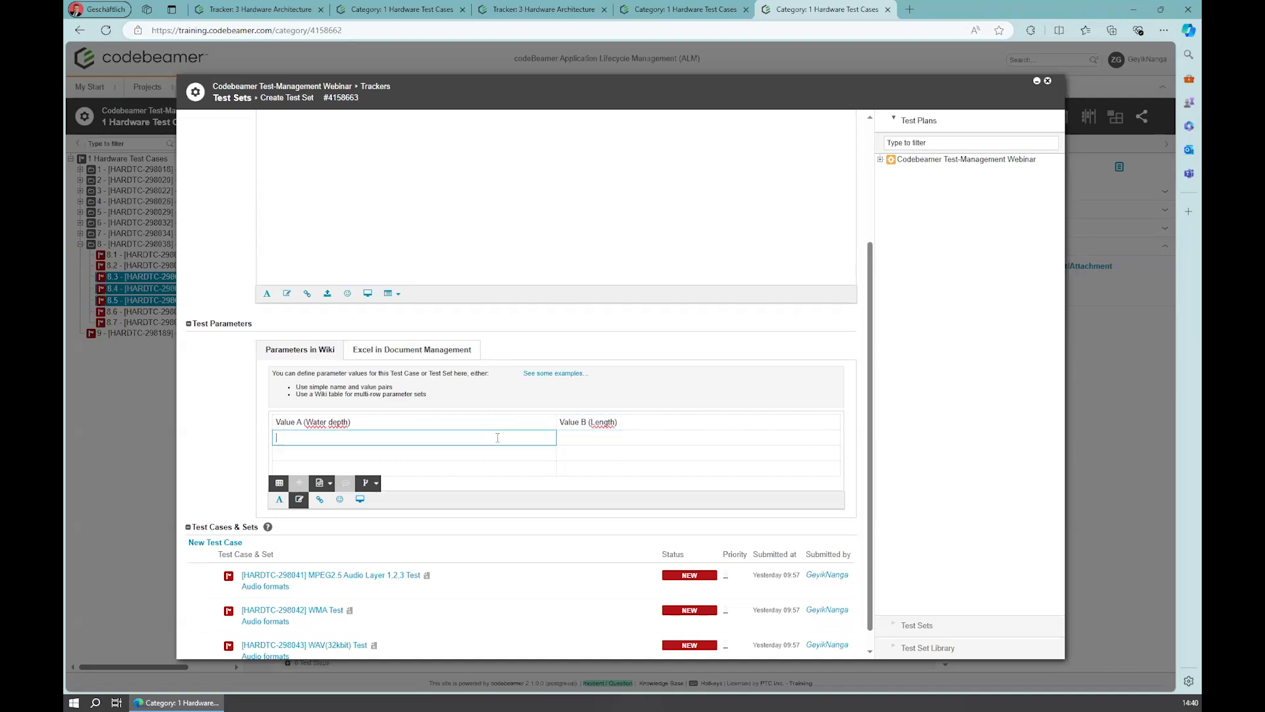
{"action": "type", "text": "200m"}
{"action": "left_click", "coordinate": [474, 458]}
{"action": "type", "text": "300"}
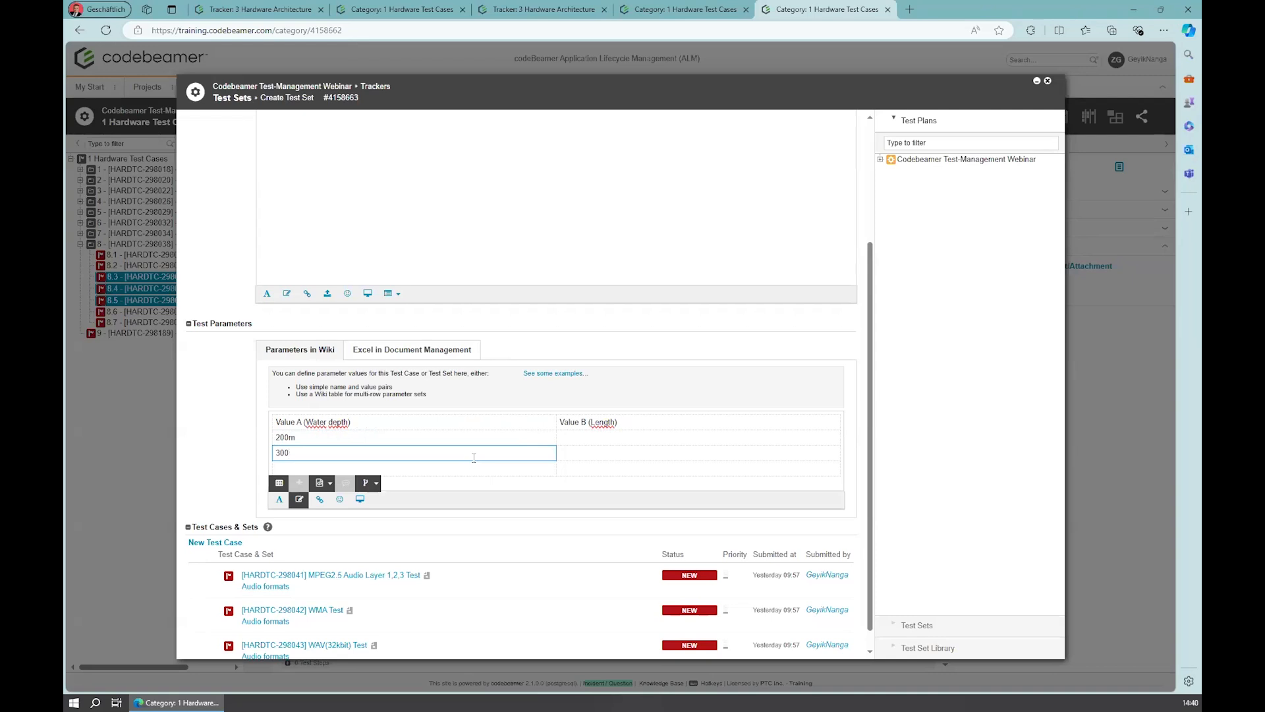
{"action": "type", "text": "m"}
{"action": "left_click", "coordinate": [477, 466]}
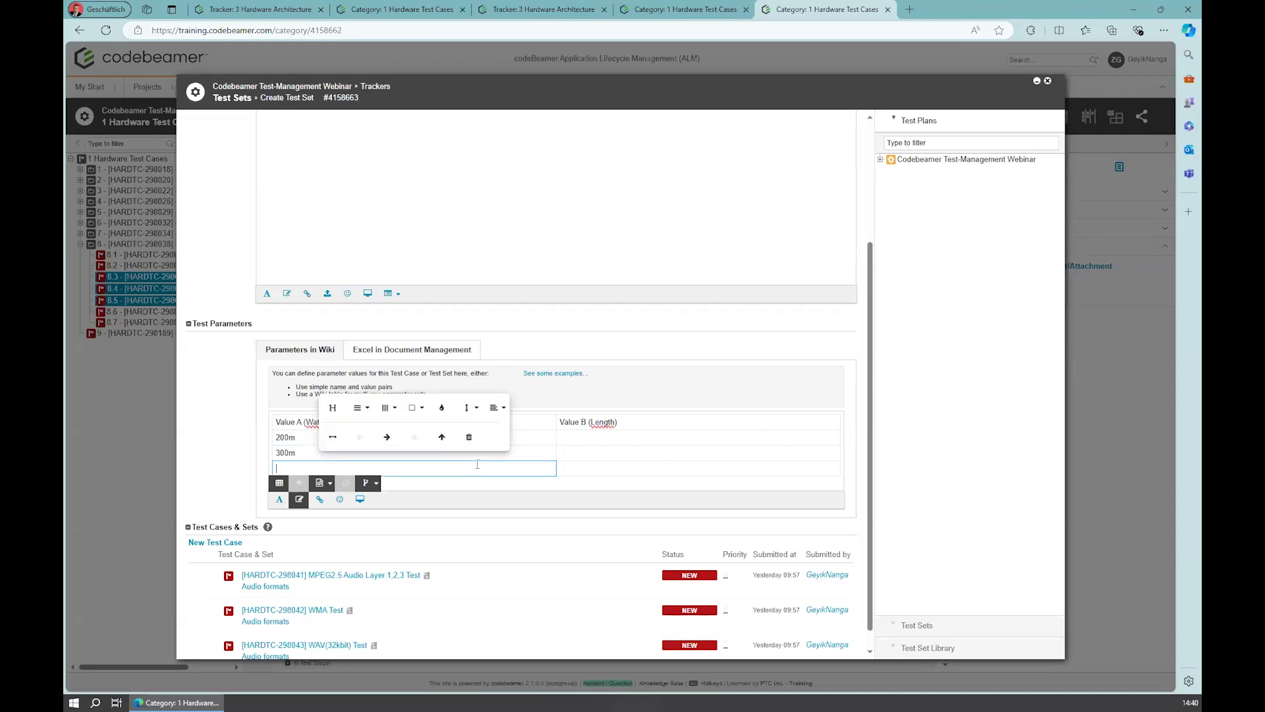
{"action": "type", "text": "400m"}
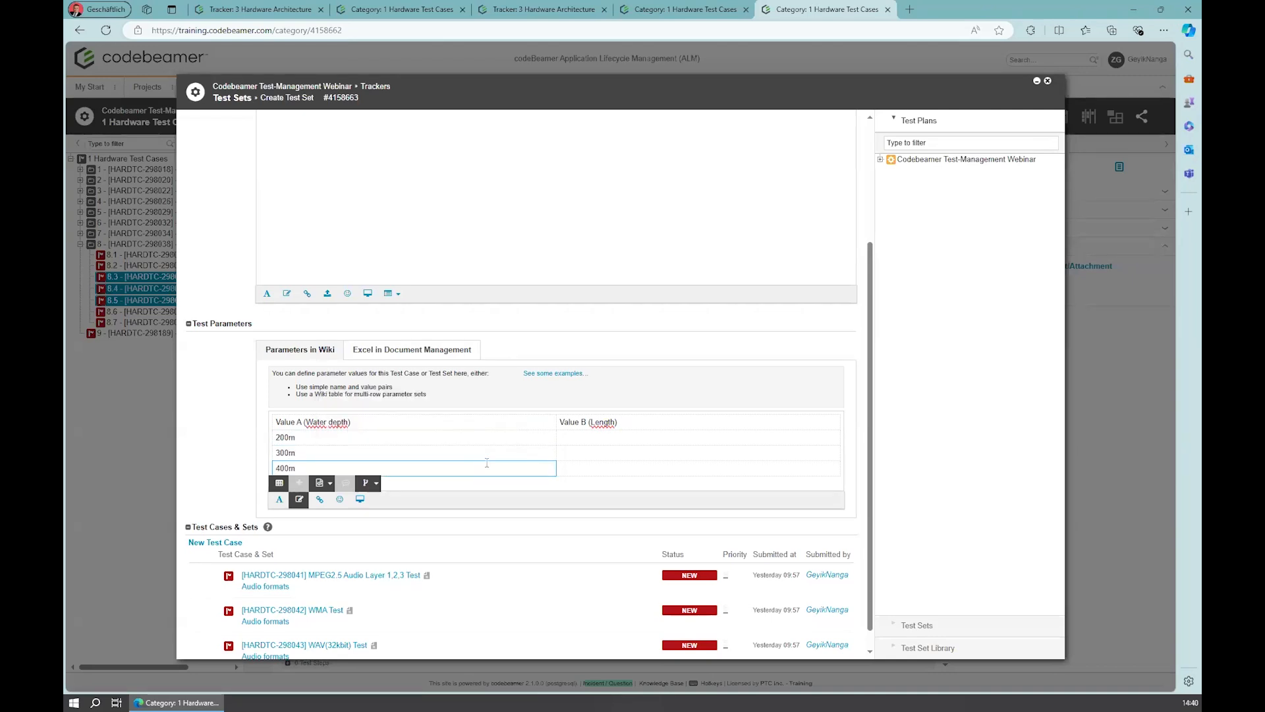
Fill the Value B (Length) column of the parameter table with 12 cm, 14 cm and 16 cm.
{"action": "left_click", "coordinate": [598, 436]}
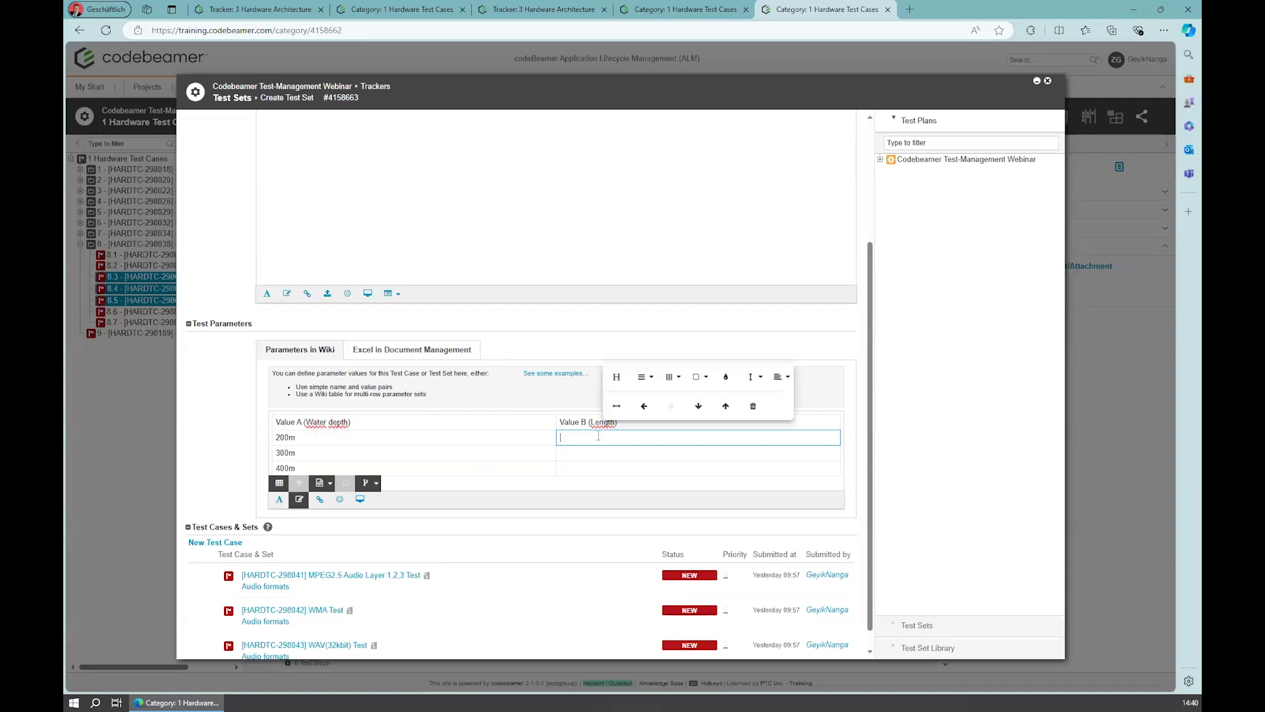
{"action": "type", "text": "12 cm"}
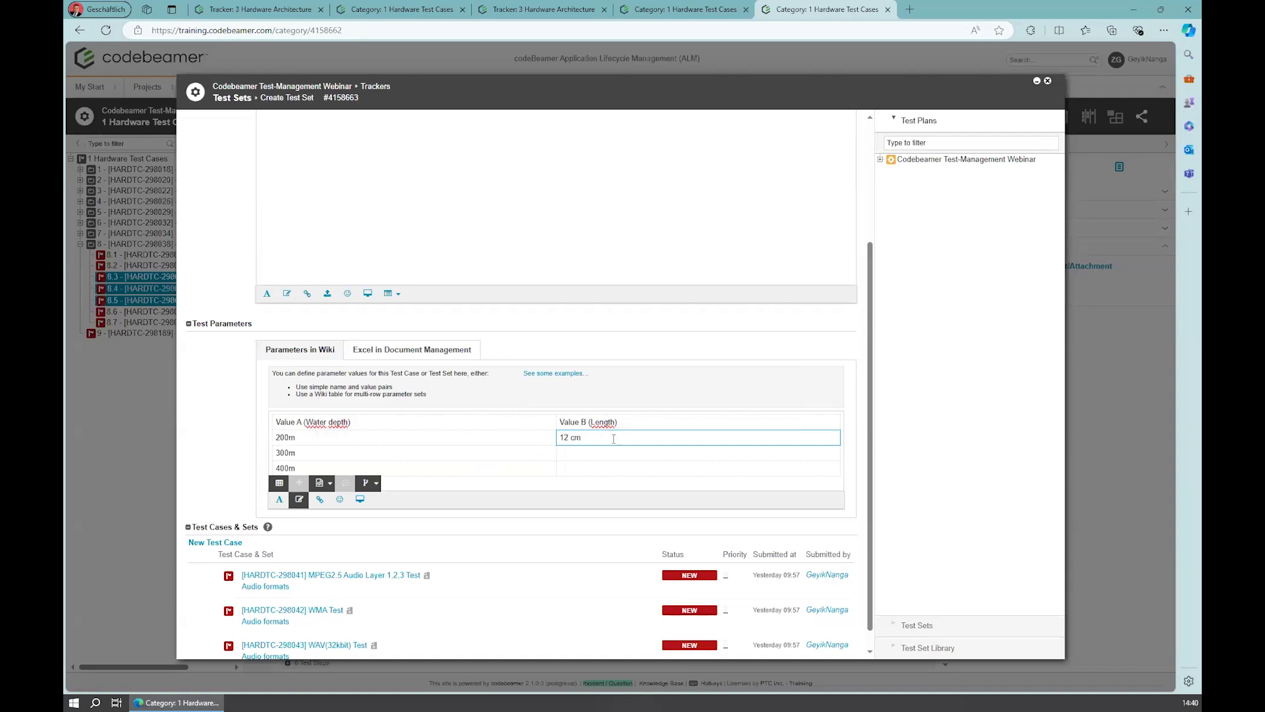
{"action": "left_click", "coordinate": [573, 454]}
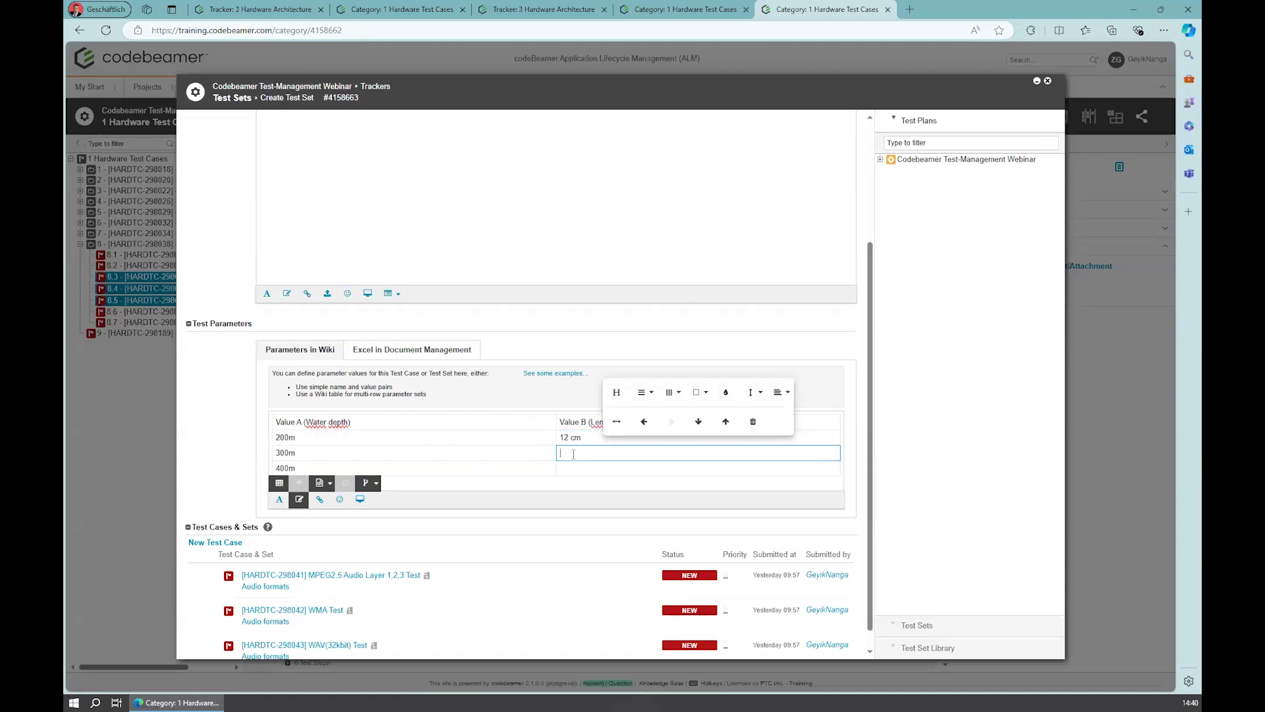
{"action": "type", "text": "14 cm"}
{"action": "left_click", "coordinate": [571, 468]}
{"action": "type", "text": "1"}
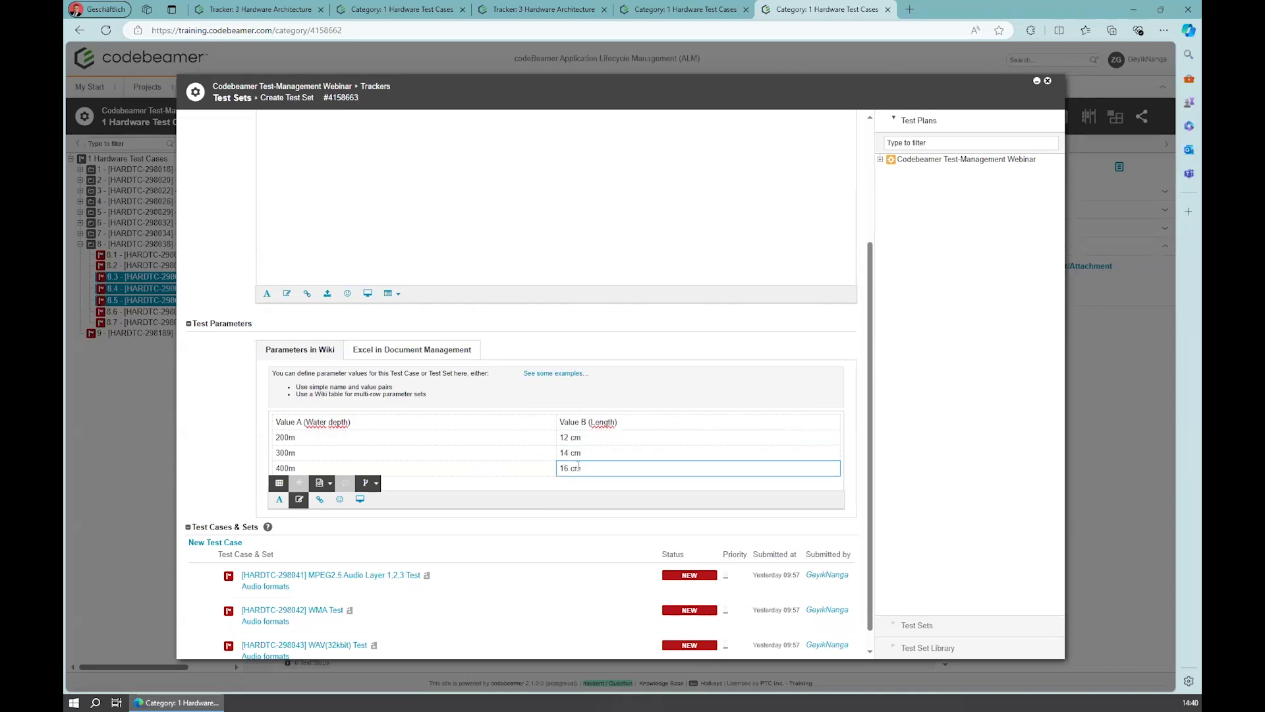
Give the test set the description "Parameters setting for a test set.", save it and close the creation notice.
{"action": "scroll", "coordinate": [257, 474], "scroll_direction": "up", "scroll_amount": 1}
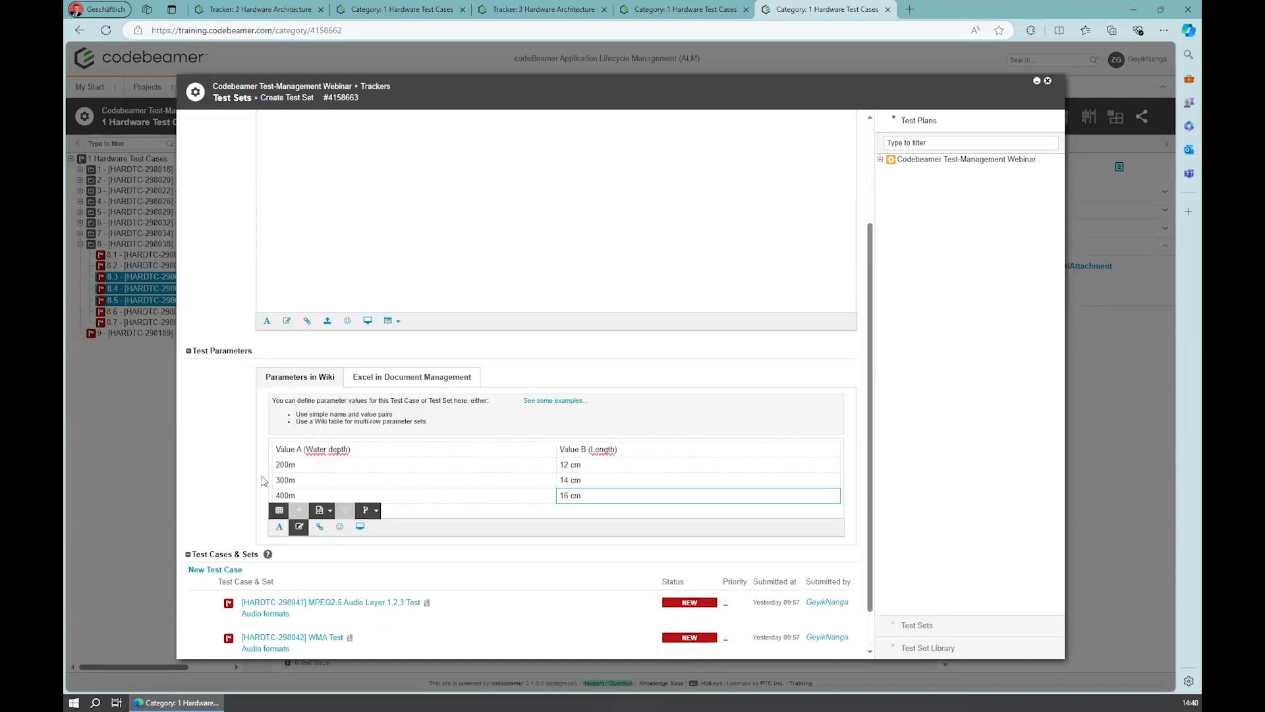
{"action": "scroll", "coordinate": [261, 480], "scroll_direction": "up", "scroll_amount": 2}
{"action": "left_click", "coordinate": [212, 121]}
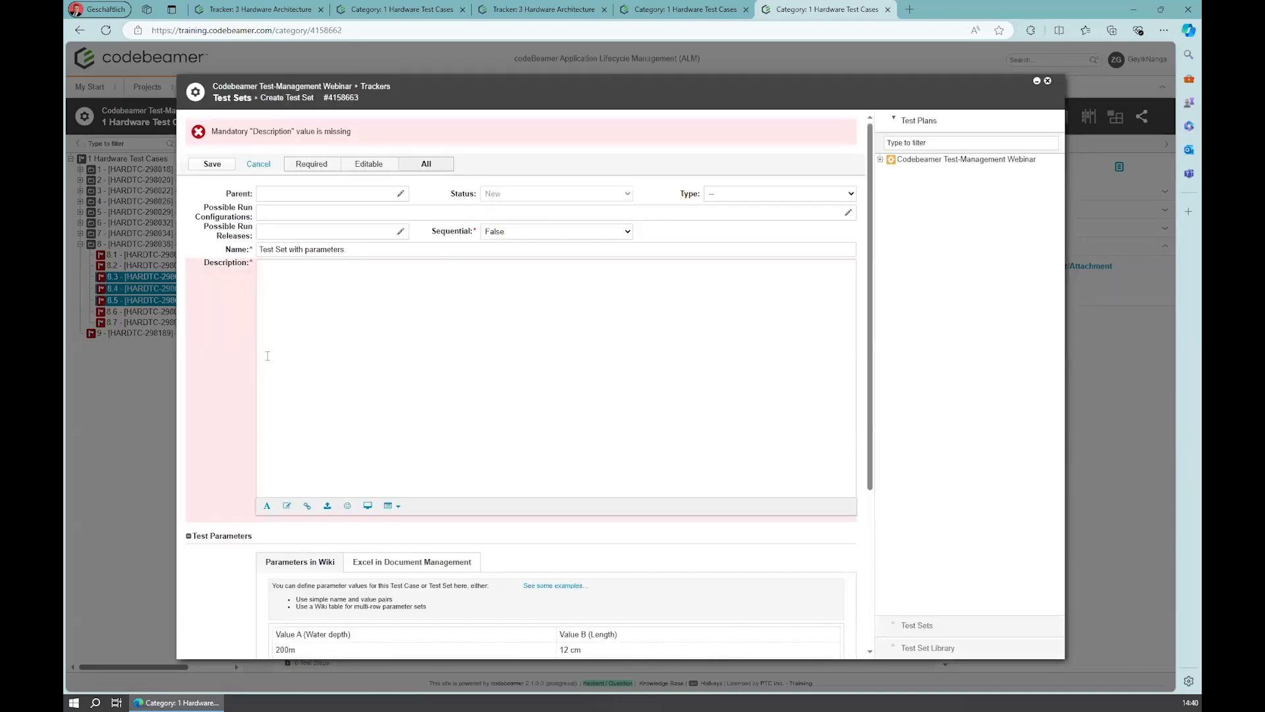
{"action": "left_click", "coordinate": [271, 285]}
{"action": "type", "text": "Parameters setting for a test set."}
{"action": "left_click", "coordinate": [208, 164]}
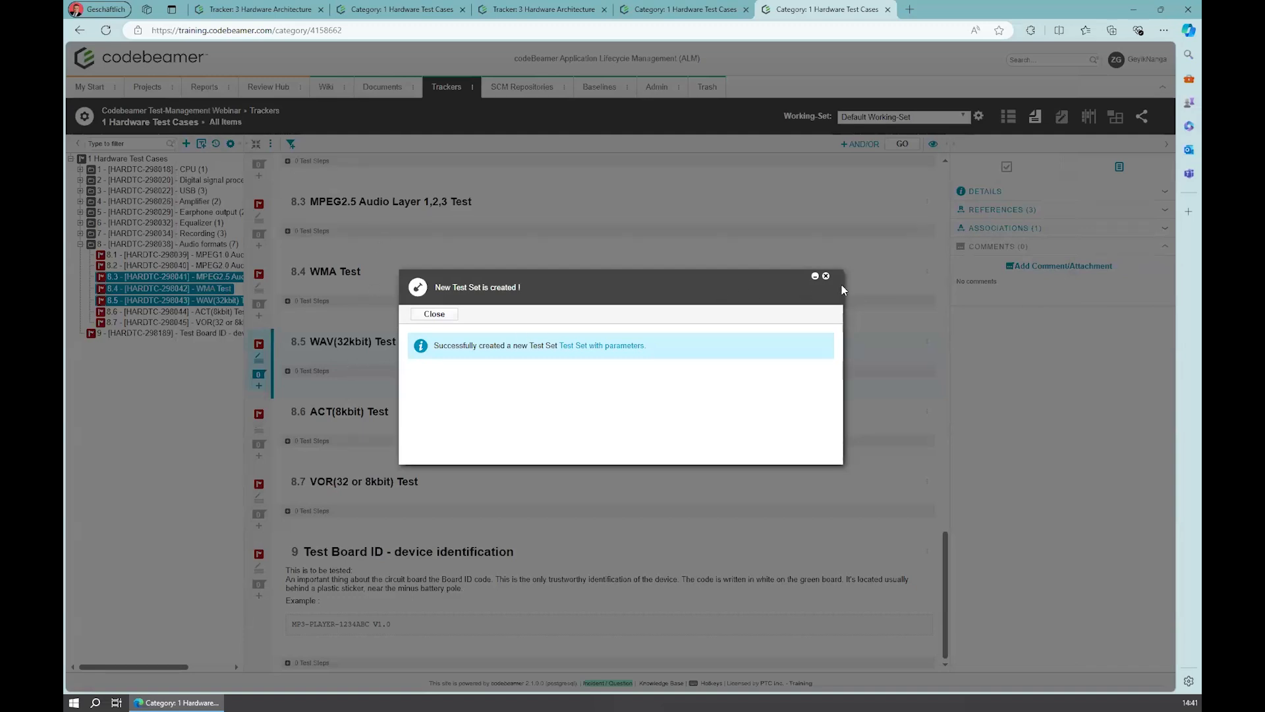
{"action": "left_click", "coordinate": [825, 277]}
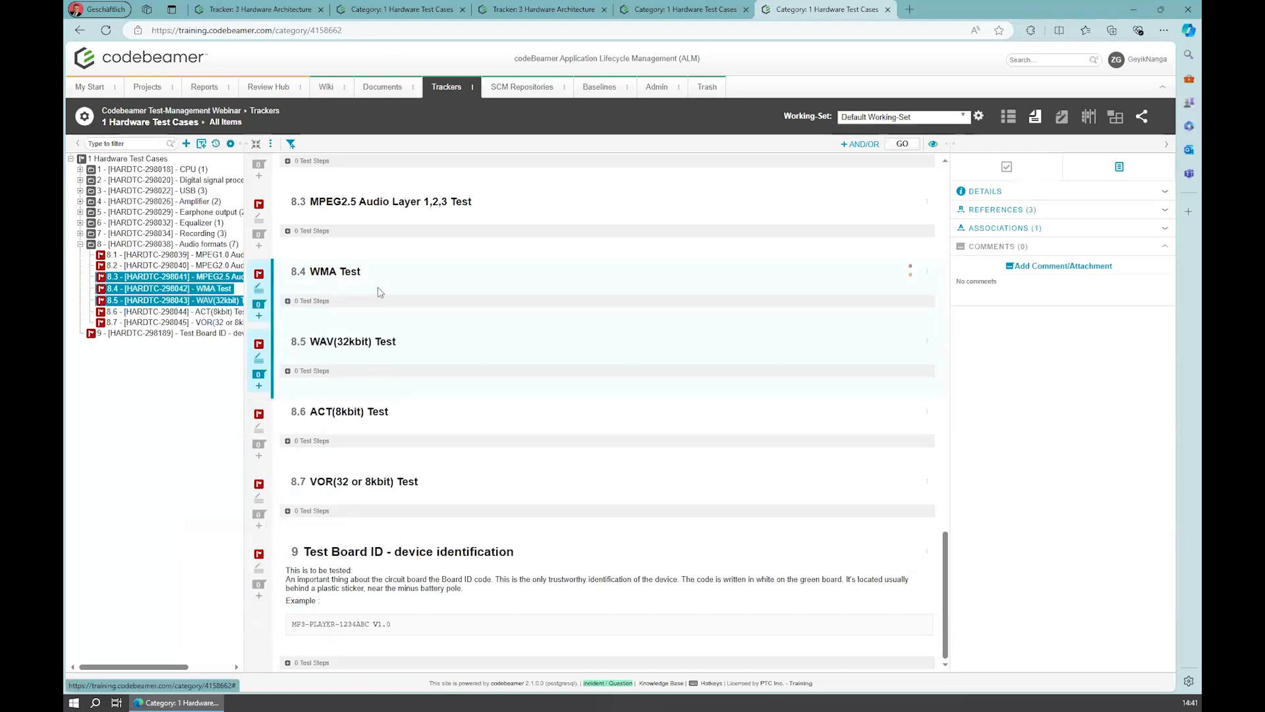
Open the MPEG2.5 Audio Layer 1,2,3 Test case under Audio formats for editing.
{"action": "left_click", "coordinate": [187, 267]}
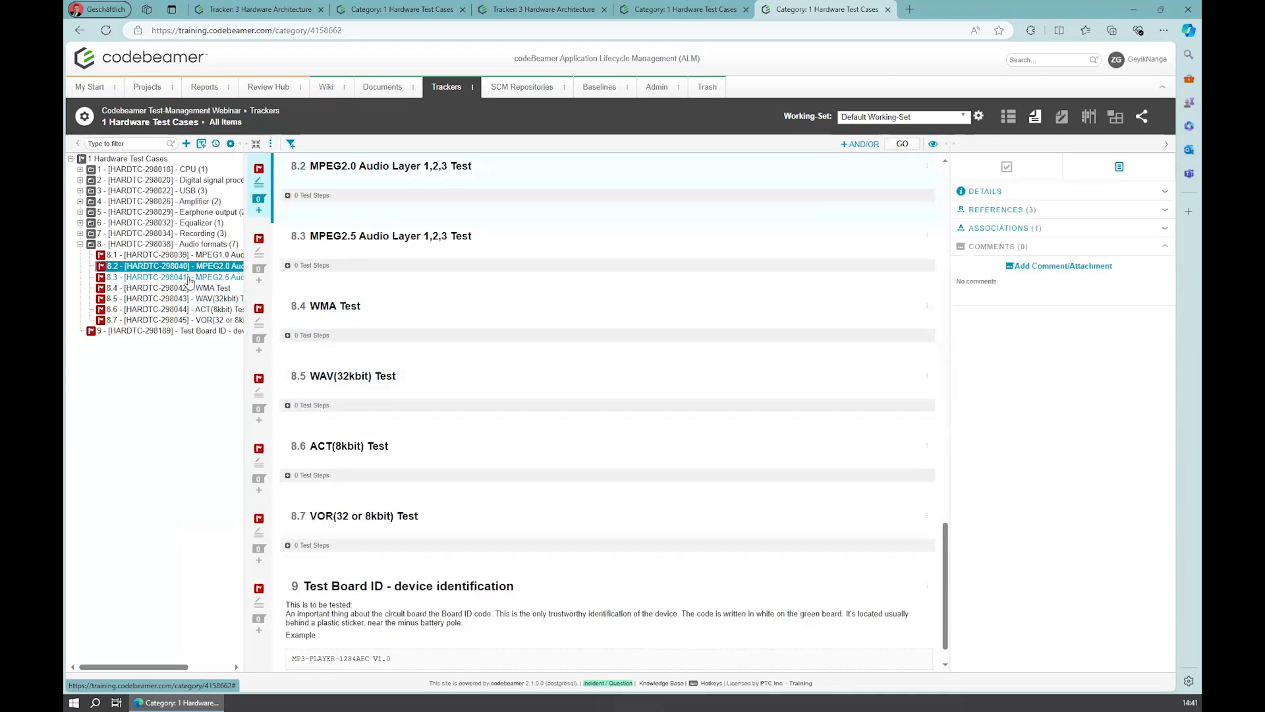
{"action": "double_click", "coordinate": [192, 280]}
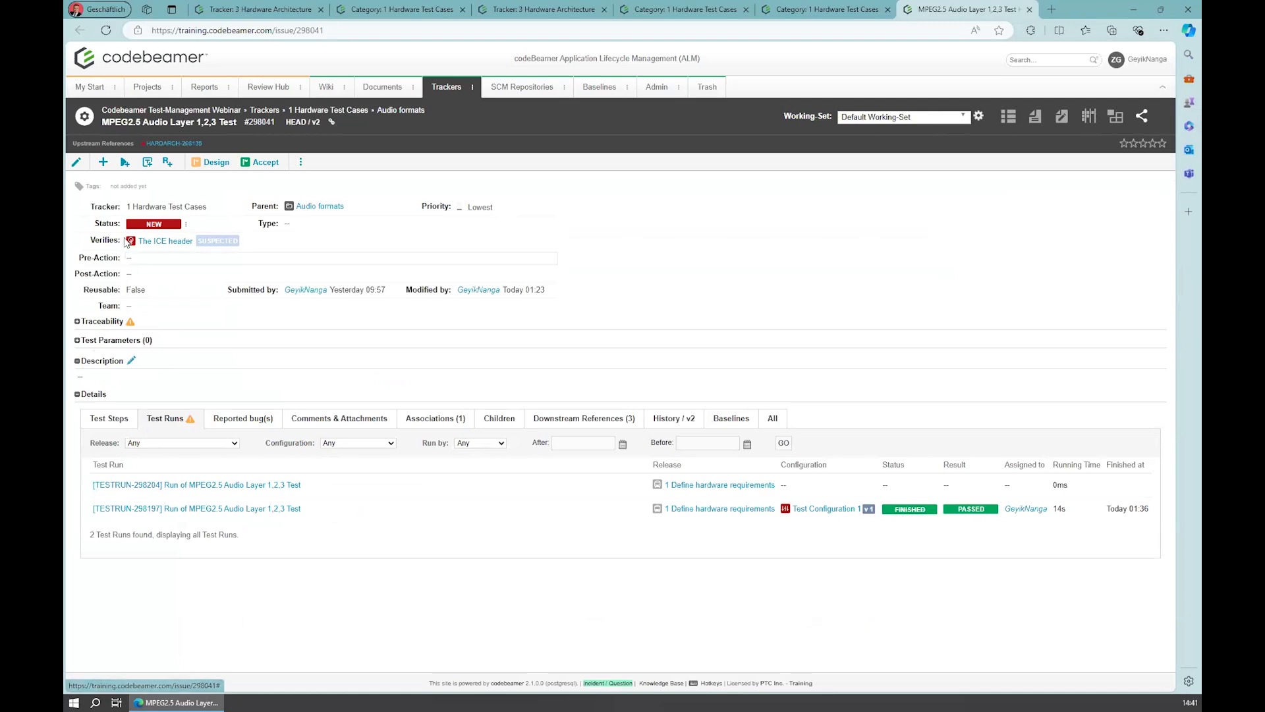
{"action": "left_click", "coordinate": [78, 162]}
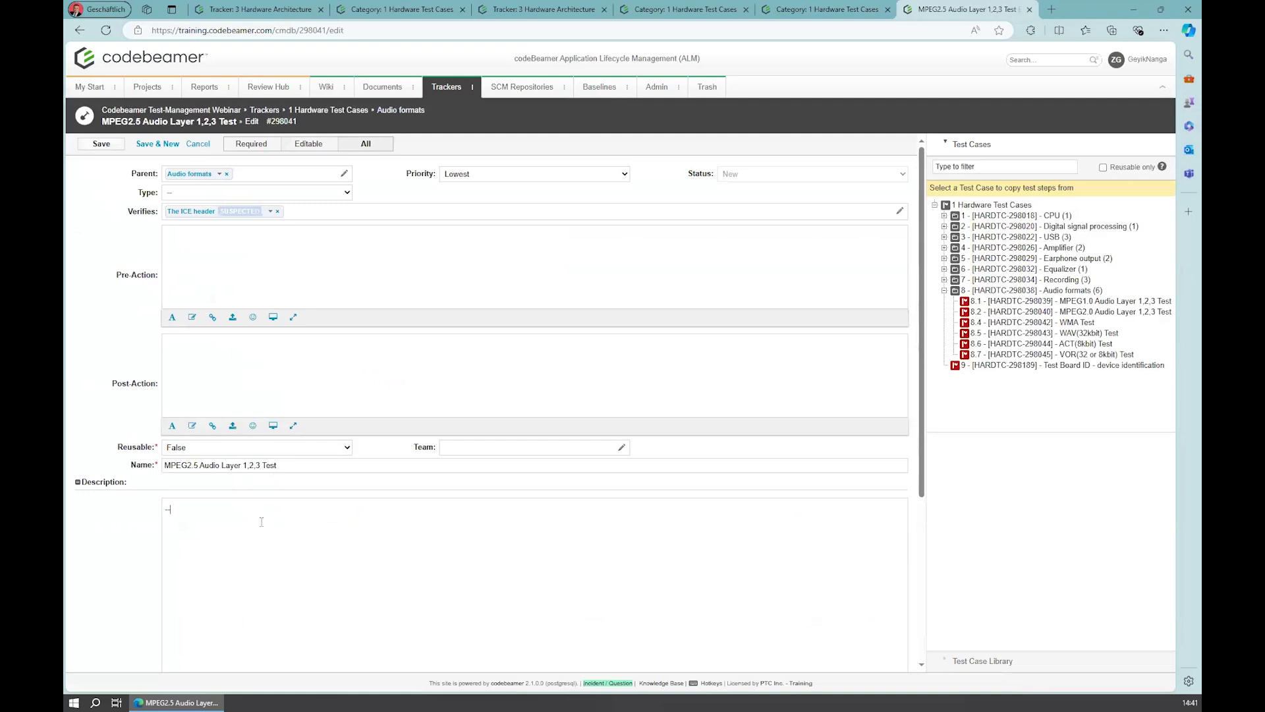
Set the test case's description to "Use please value ${Value A (Water depth)}" and save it.
{"action": "scroll", "coordinate": [262, 522], "scroll_direction": "down", "scroll_amount": 3}
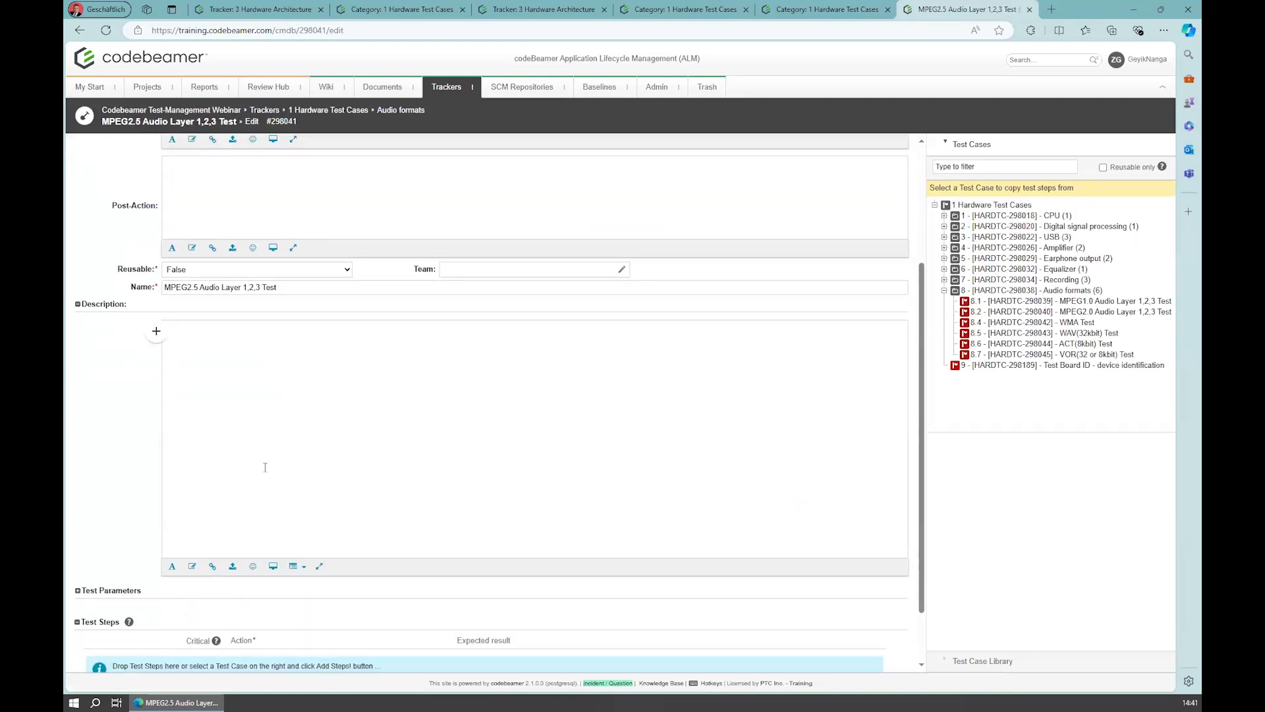
{"action": "type", "text": "Use tp"}
{"action": "key", "text": "BackSpace"}
{"action": "type", "text": "plese"}
{"action": "type", "text": "se value"}
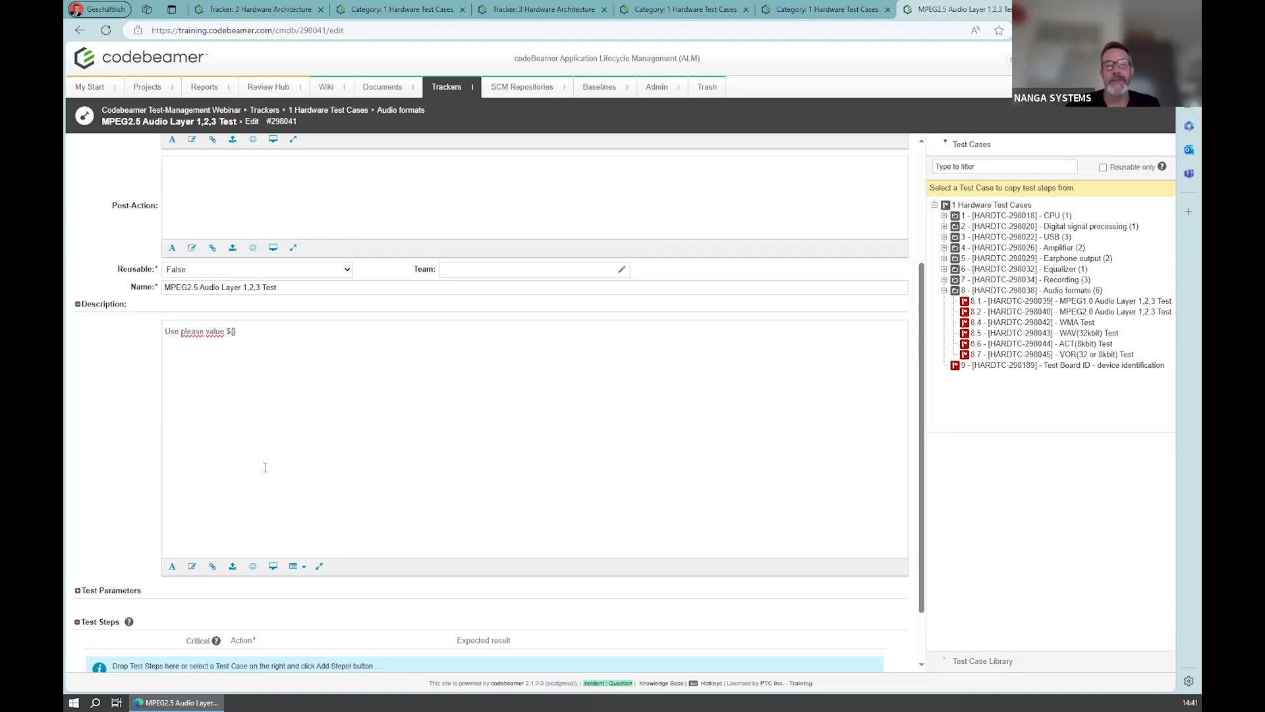
{"action": "type", "text": "Value"}
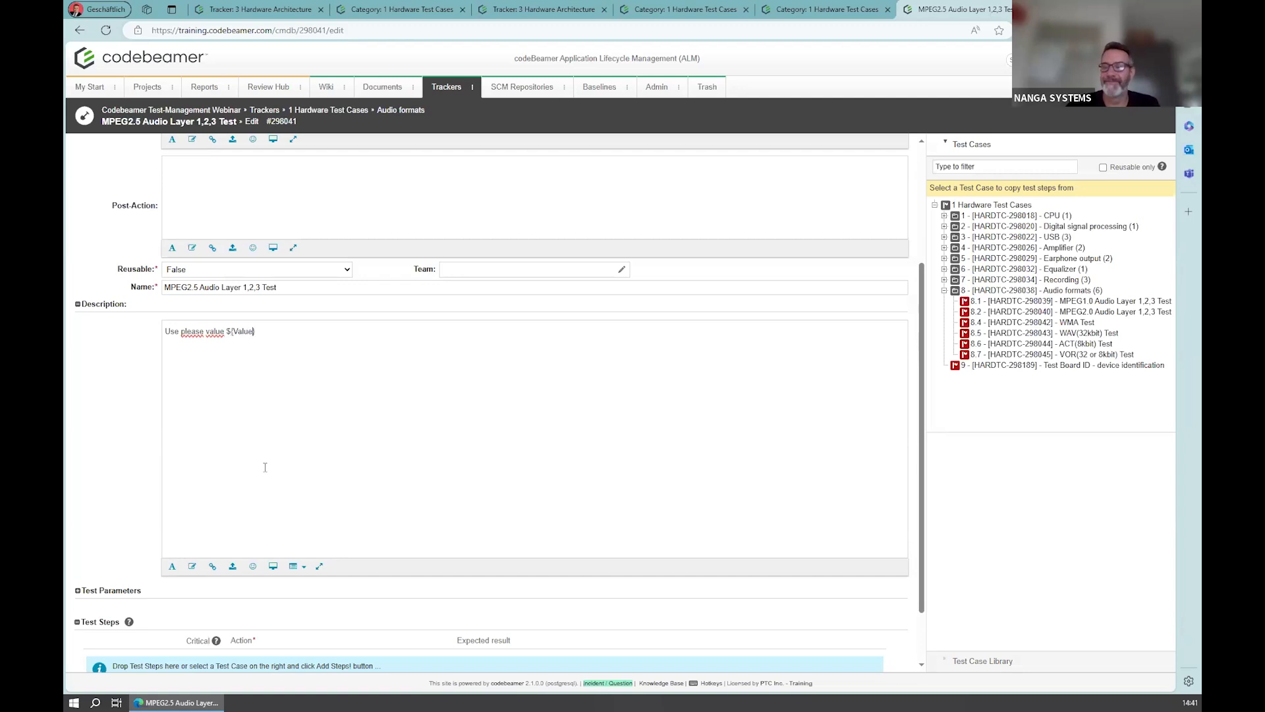
{"action": "type", "text": " A"}
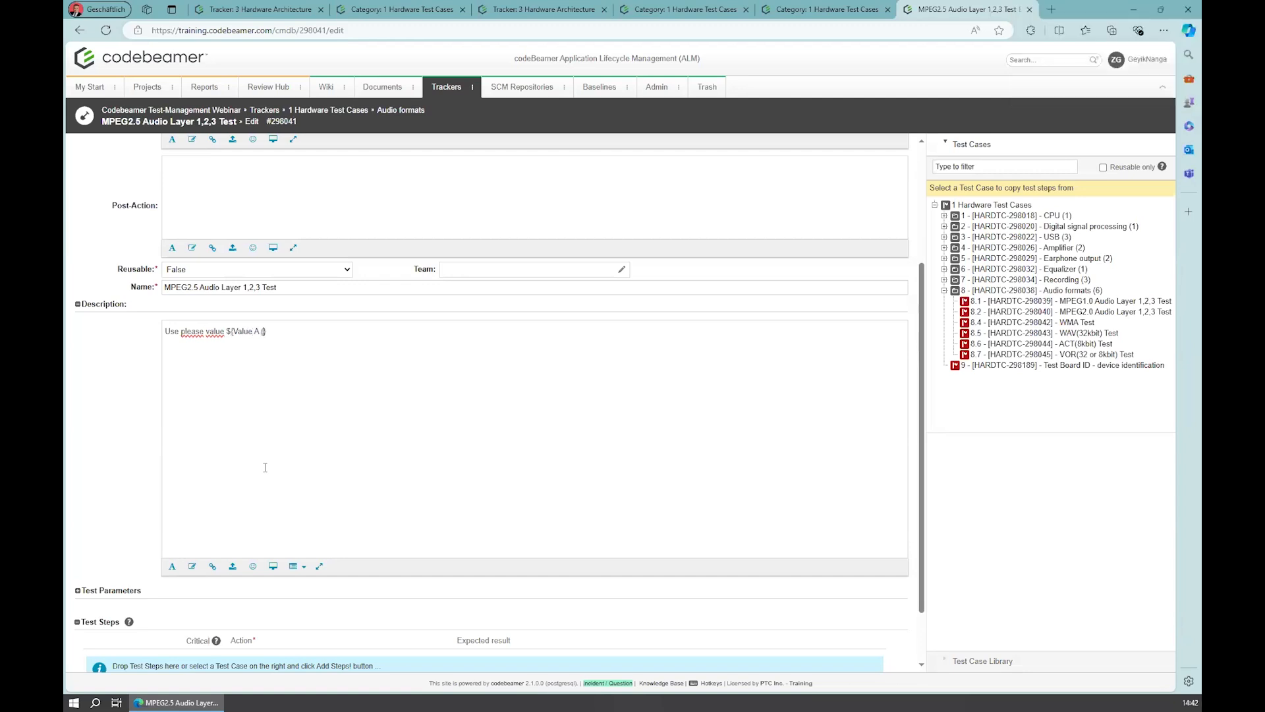
{"action": "type", "text": " (Water depth"}
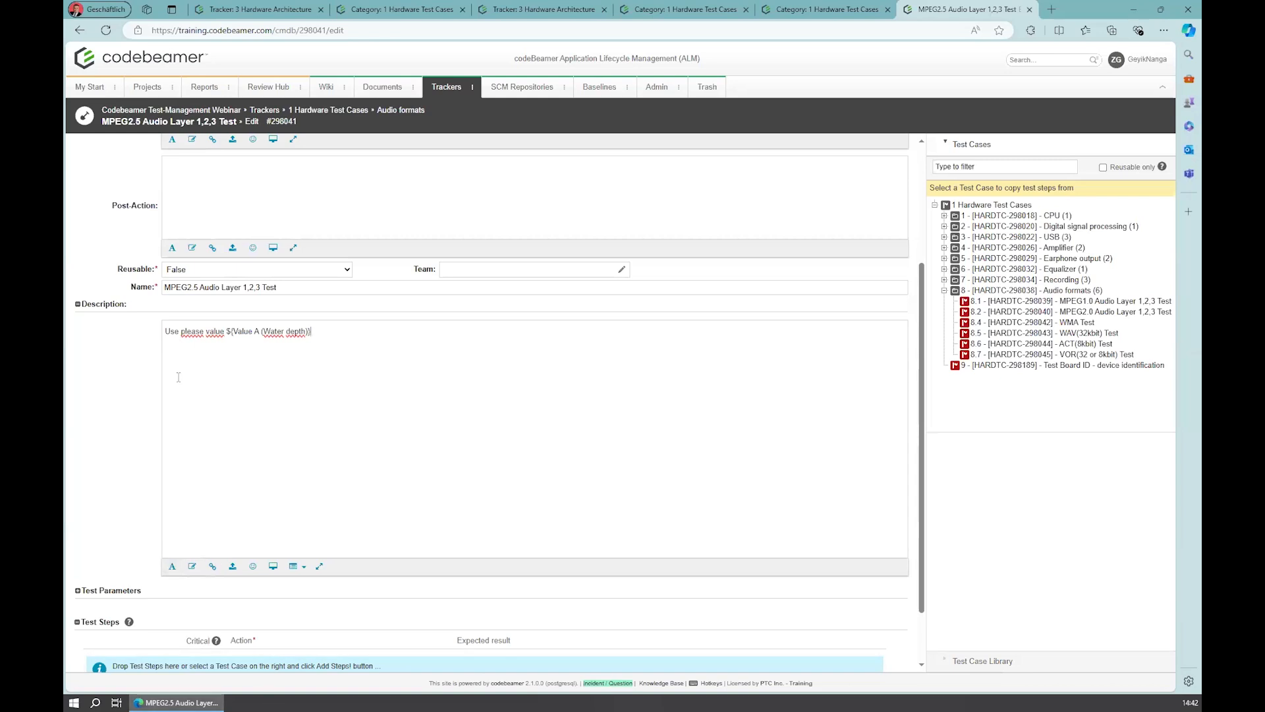
{"action": "scroll", "coordinate": [134, 244], "scroll_direction": "up", "scroll_amount": 3}
{"action": "left_click", "coordinate": [104, 145]}
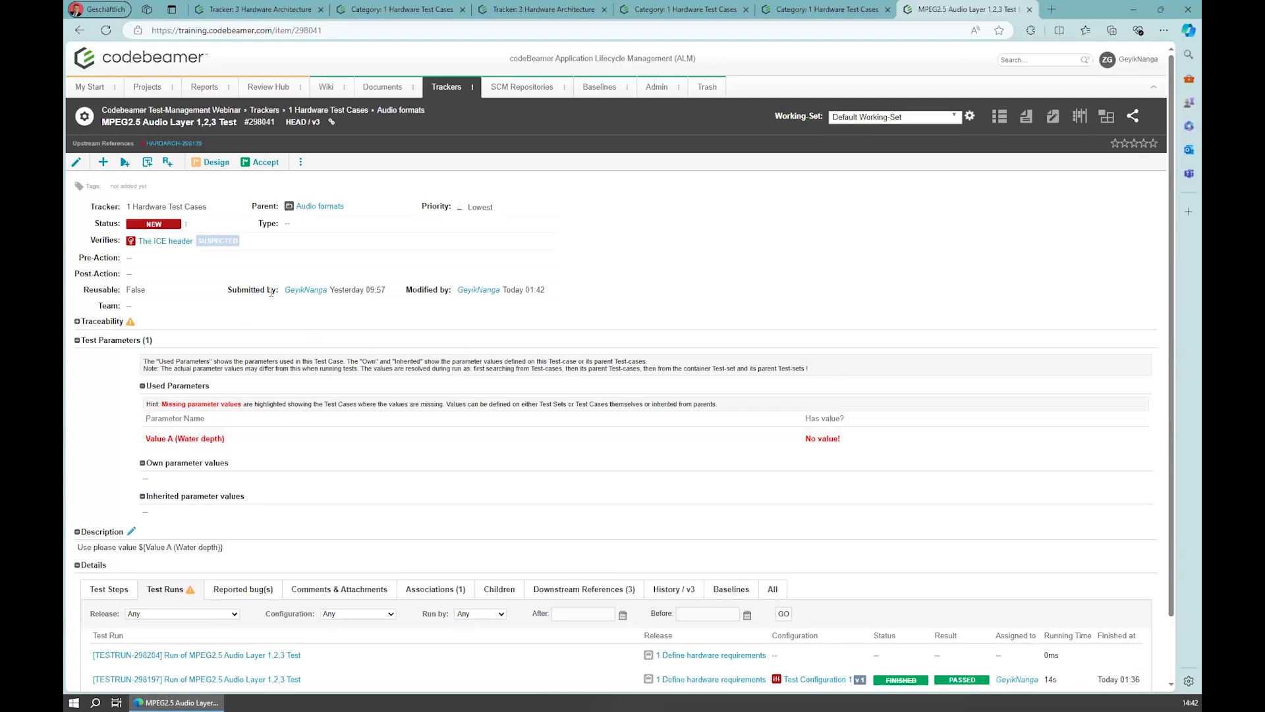
Open "Test Set with parameters" from the project's Test Sets tracker.
{"action": "left_click", "coordinate": [450, 86]}
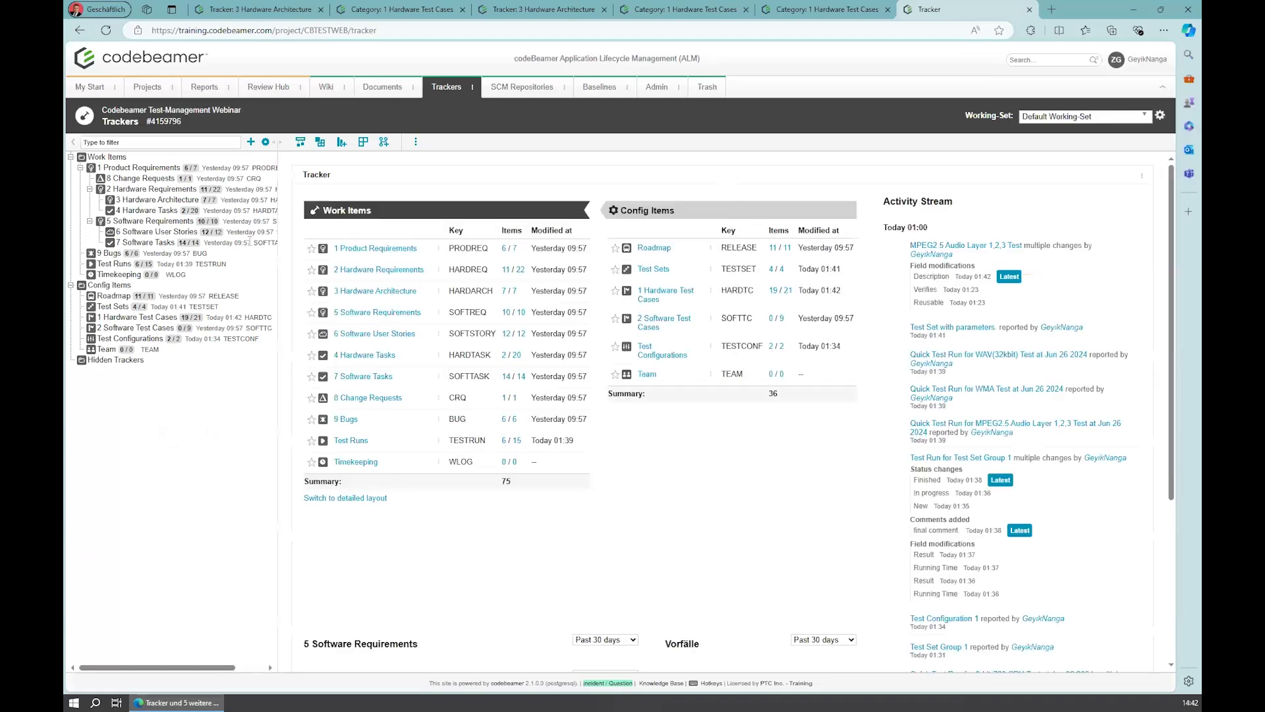
{"action": "left_click", "coordinate": [113, 307]}
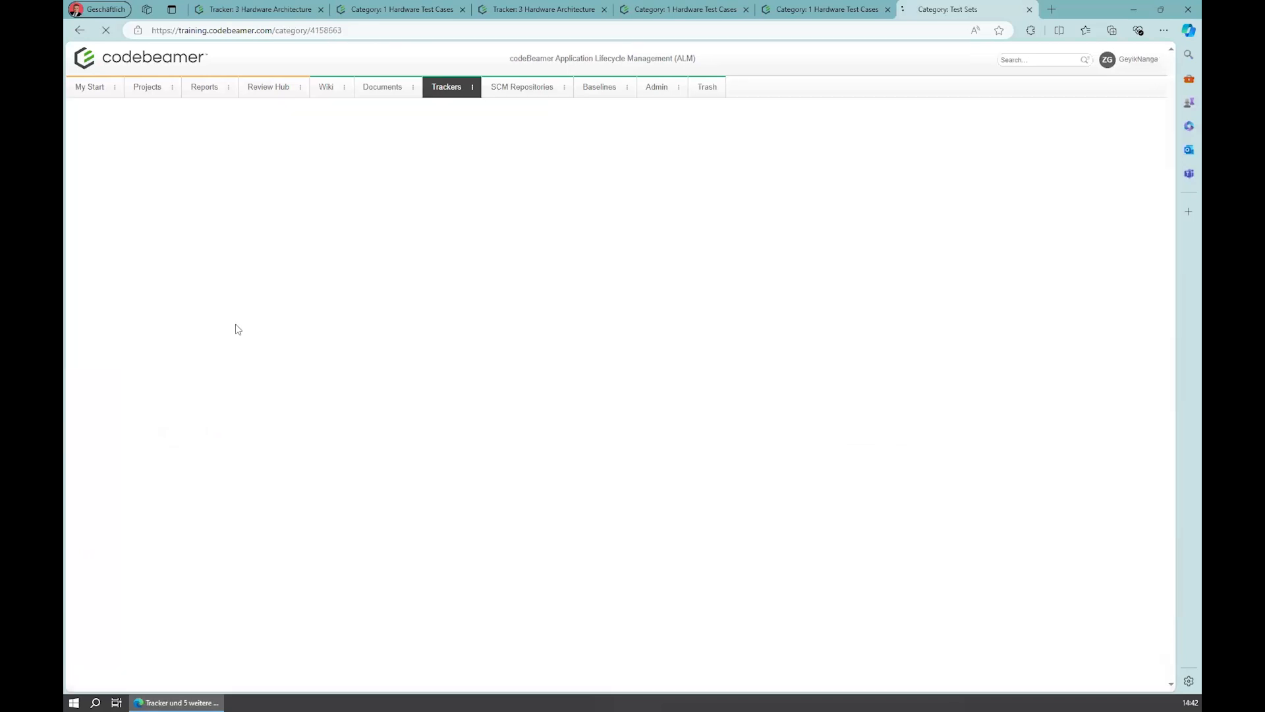
{"action": "left_click", "coordinate": [83, 203]}
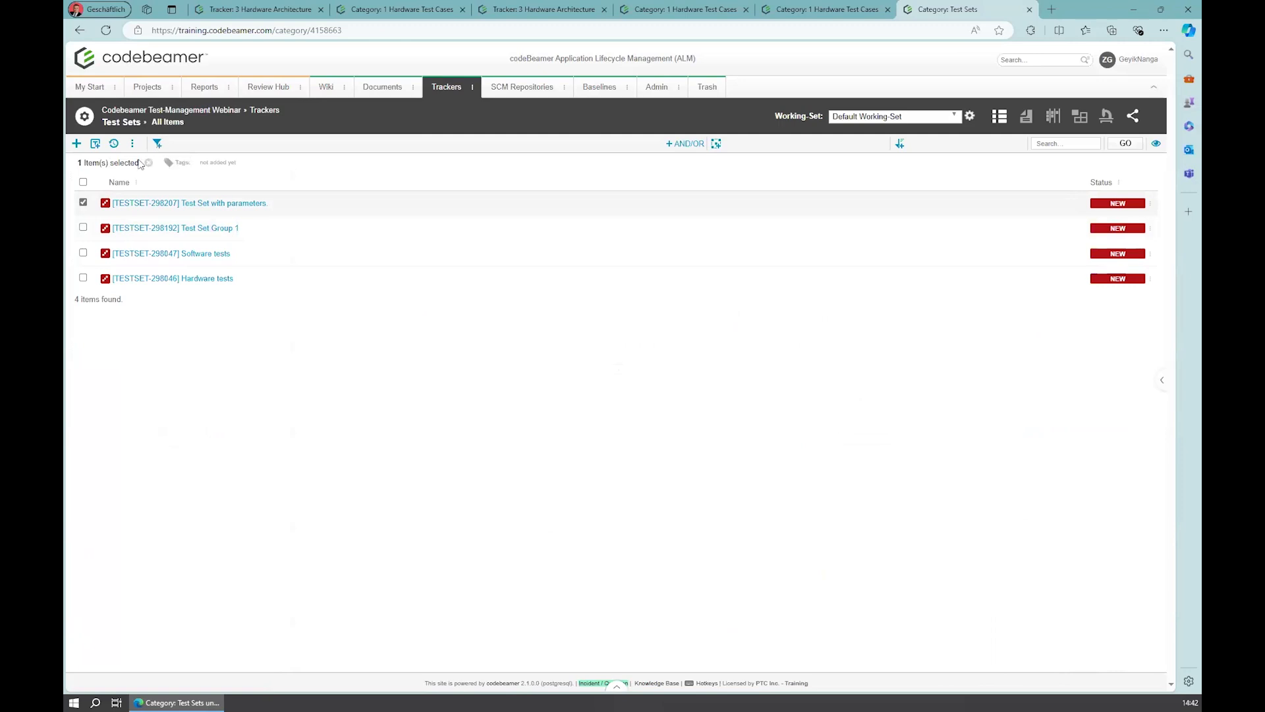
{"action": "left_click", "coordinate": [140, 205]}
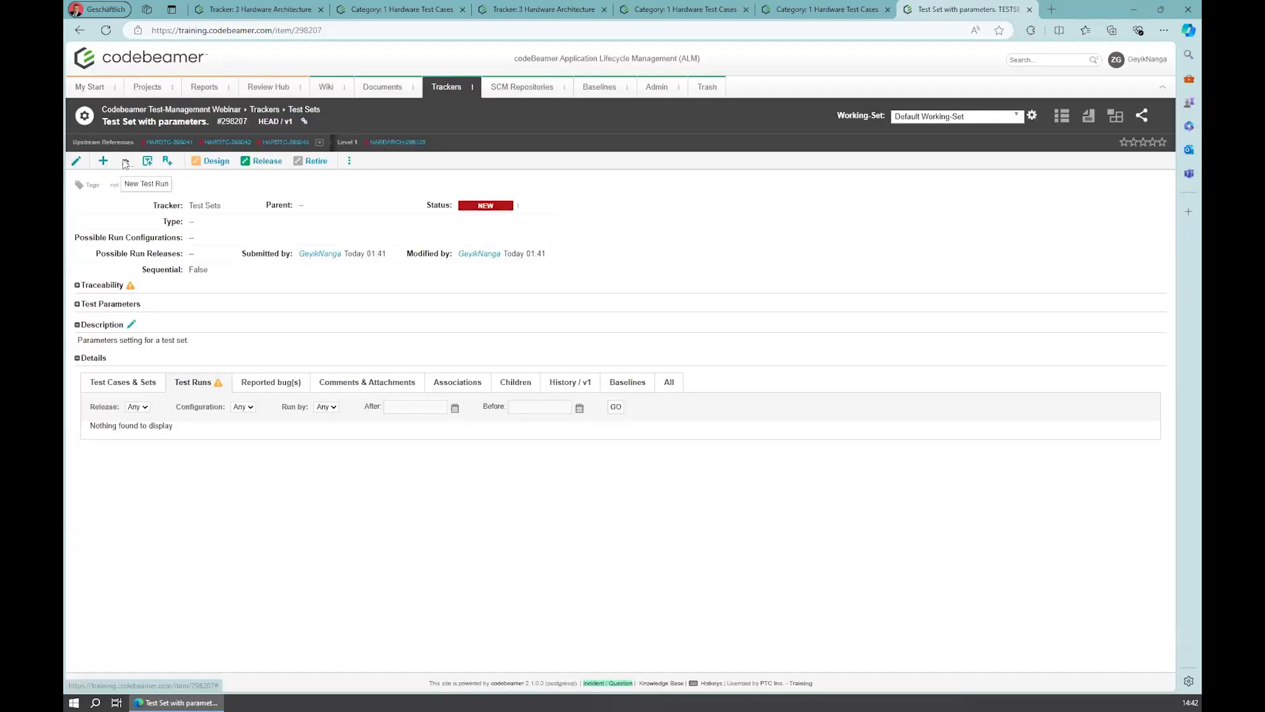
Create a test run for the test set that runs all test cases, even those not accepted.
{"action": "left_click", "coordinate": [124, 162]}
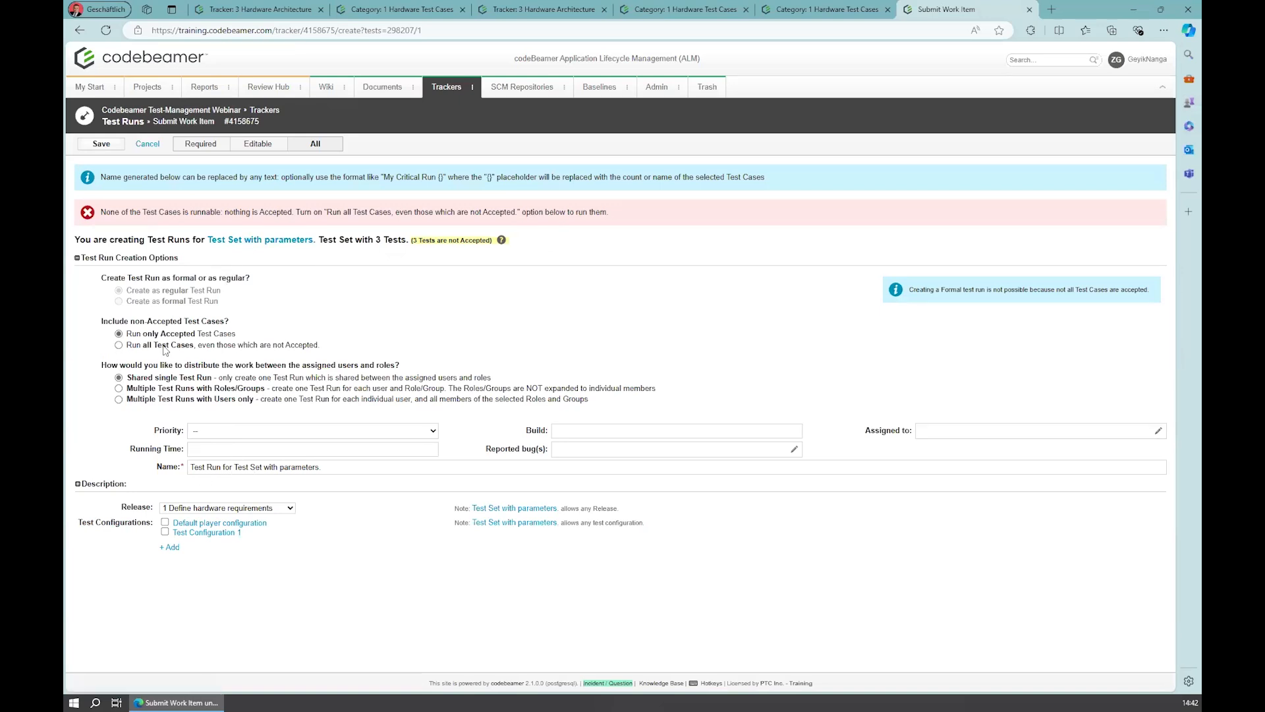
{"action": "left_click", "coordinate": [120, 345]}
{"action": "left_click", "coordinate": [101, 144]}
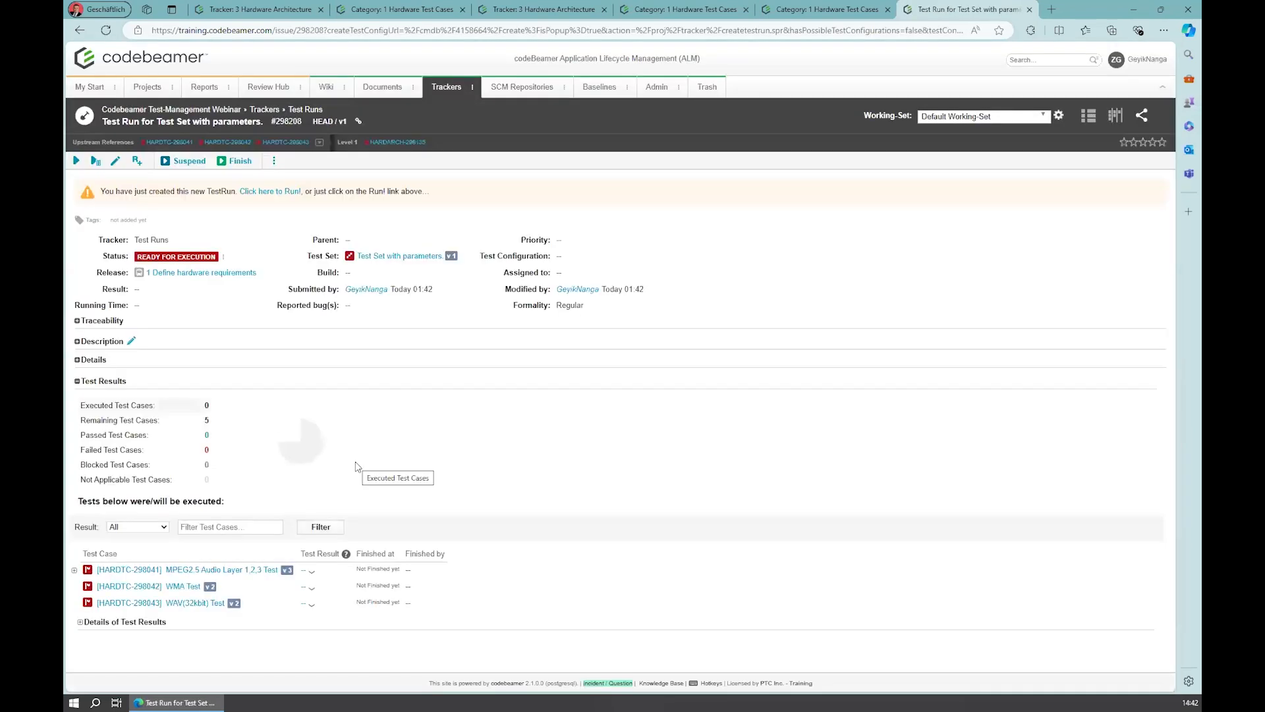
Expand the MPEG2.5 Audio Layer 1,2,3 Test in the test results and review its parameter values.
{"action": "mouse_move", "coordinate": [295, 456]}
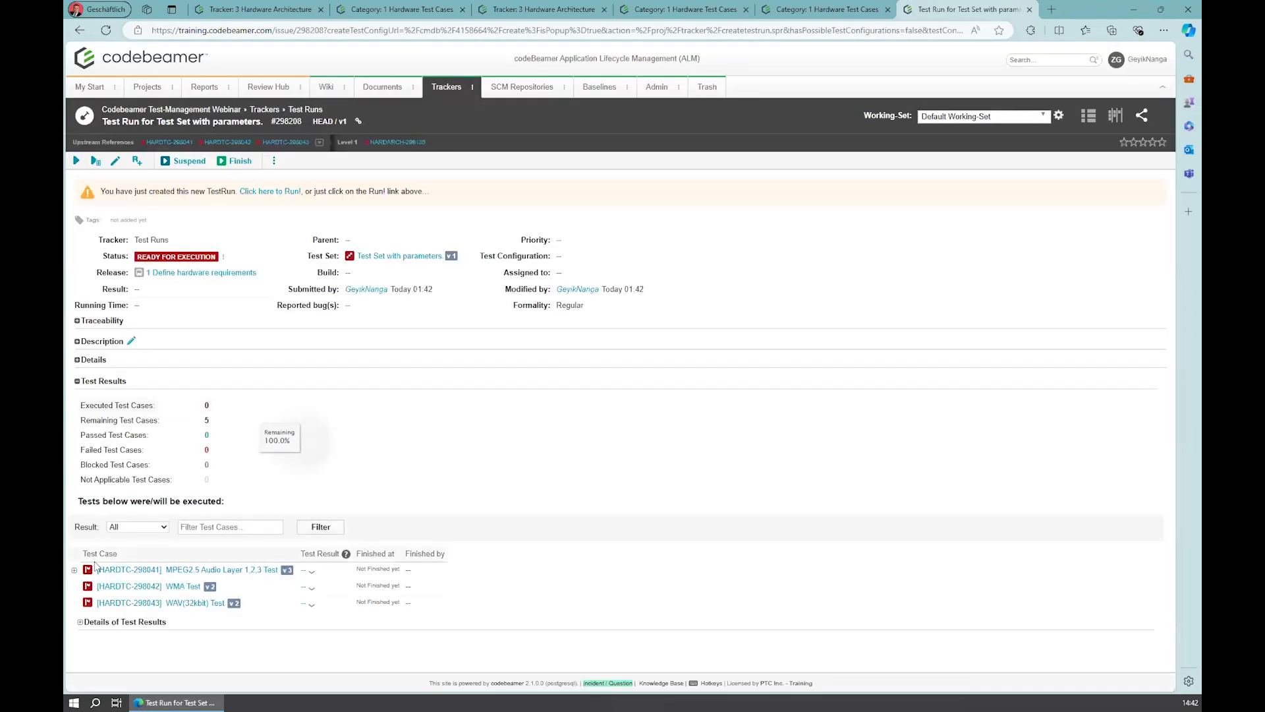
{"action": "left_click", "coordinate": [74, 572]}
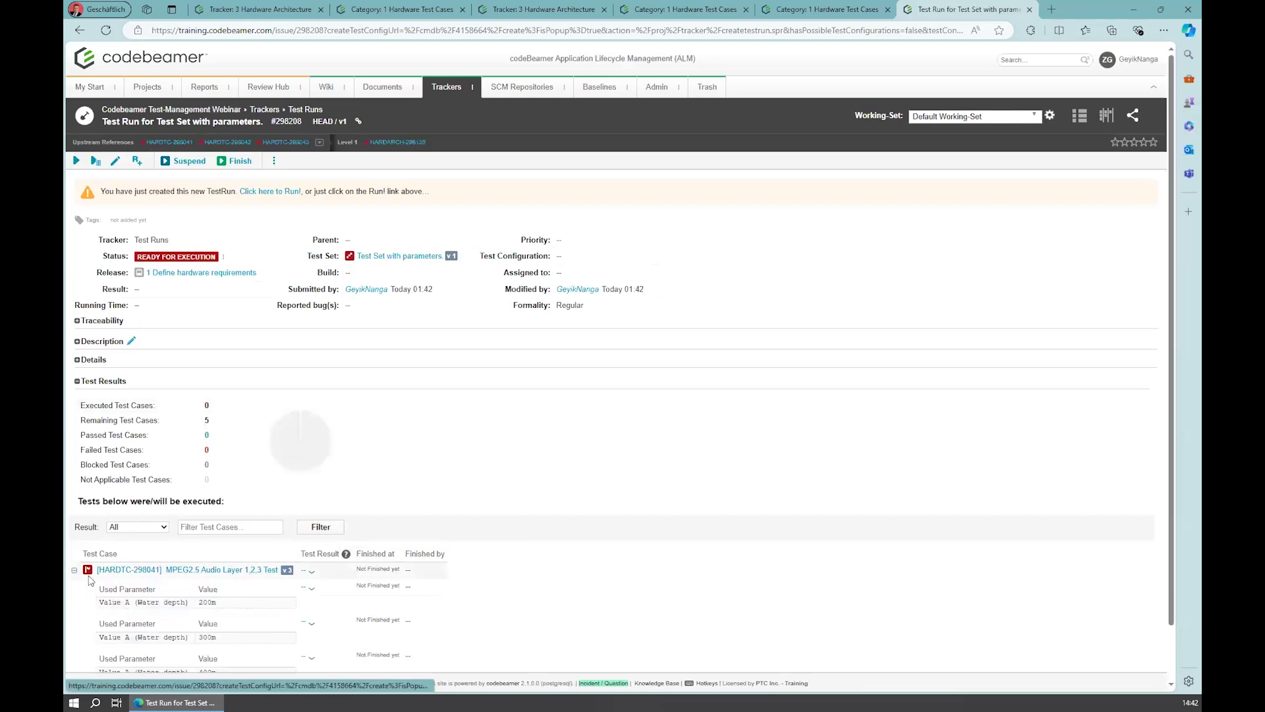
{"action": "scroll", "coordinate": [264, 547], "scroll_direction": "down", "scroll_amount": 1}
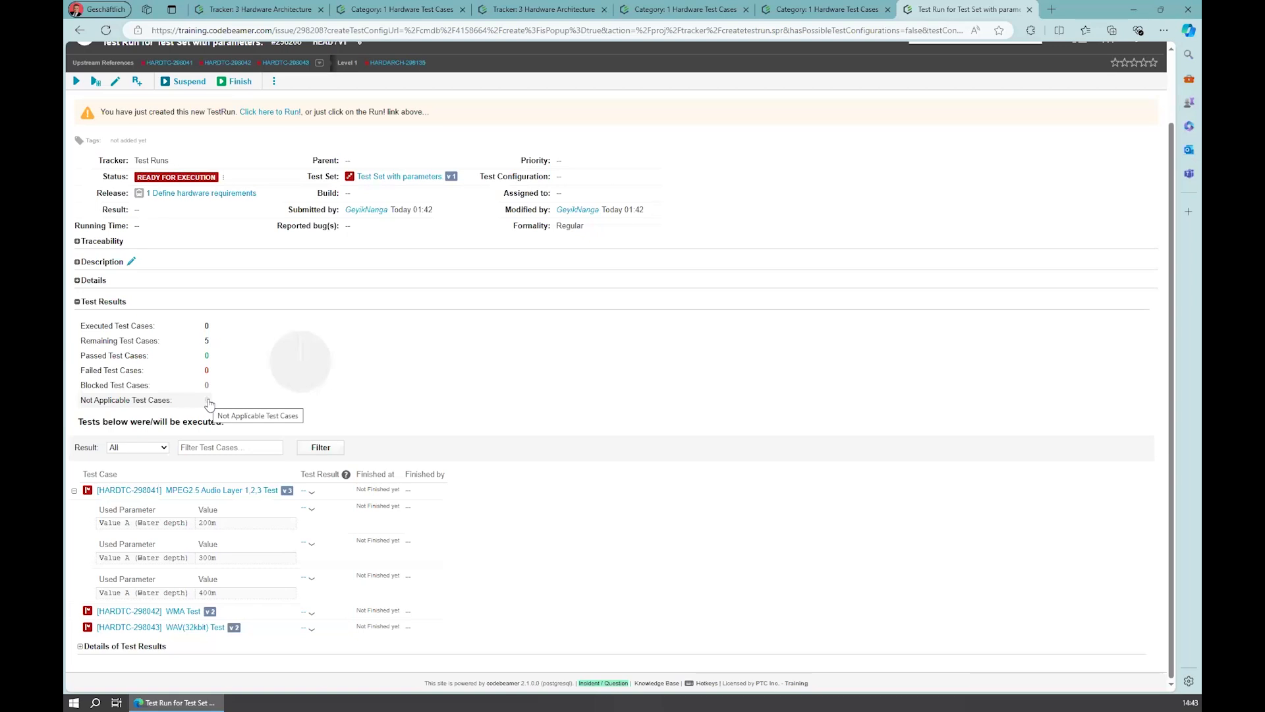
{"action": "scroll", "coordinate": [290, 359], "scroll_direction": "up", "scroll_amount": 2}
Start the test run and pass the MPEG2.5 Audio Layer 1,2,3 Test for the 200m and 300m parameters.
{"action": "left_click", "coordinate": [76, 162]}
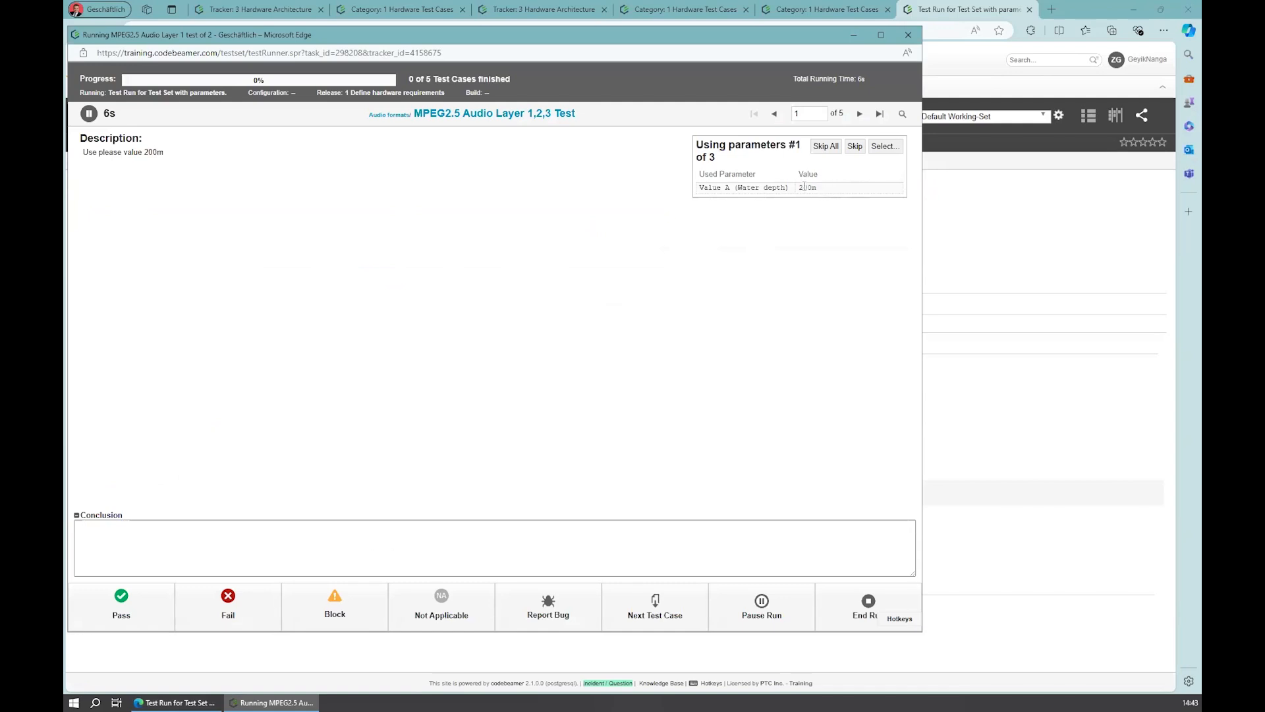
{"action": "left_click", "coordinate": [126, 606]}
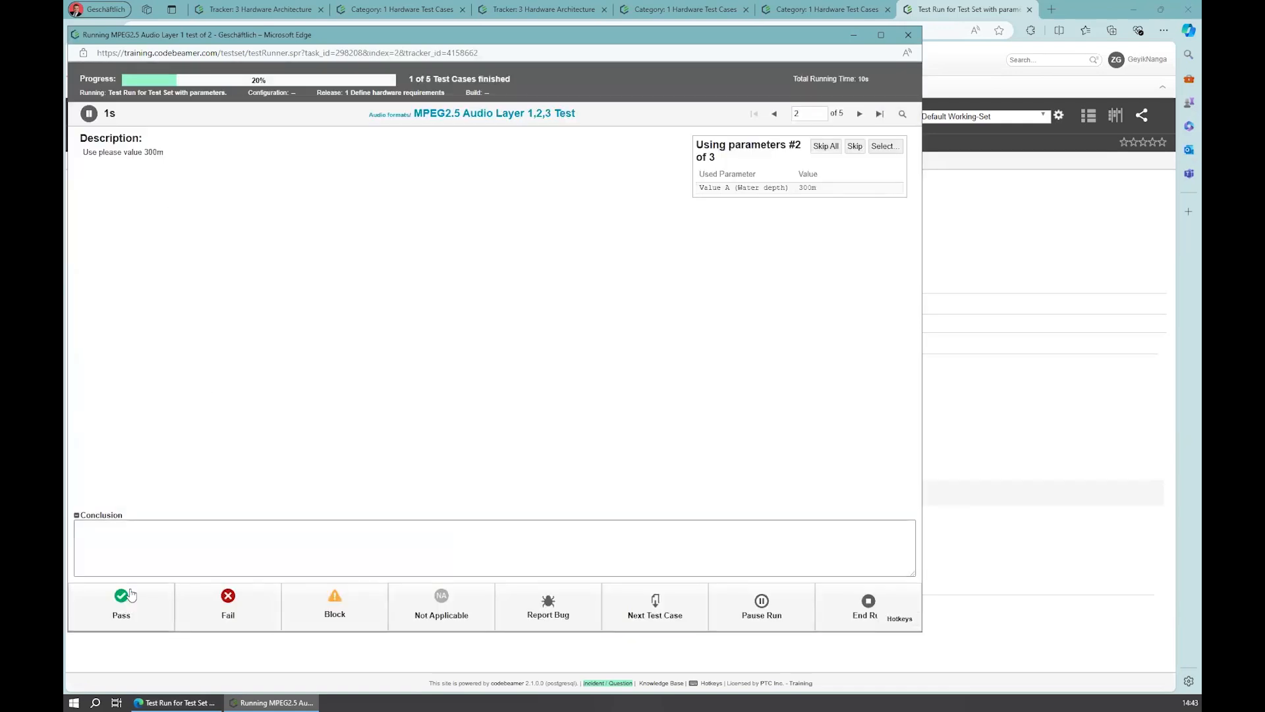
{"action": "left_click", "coordinate": [139, 603]}
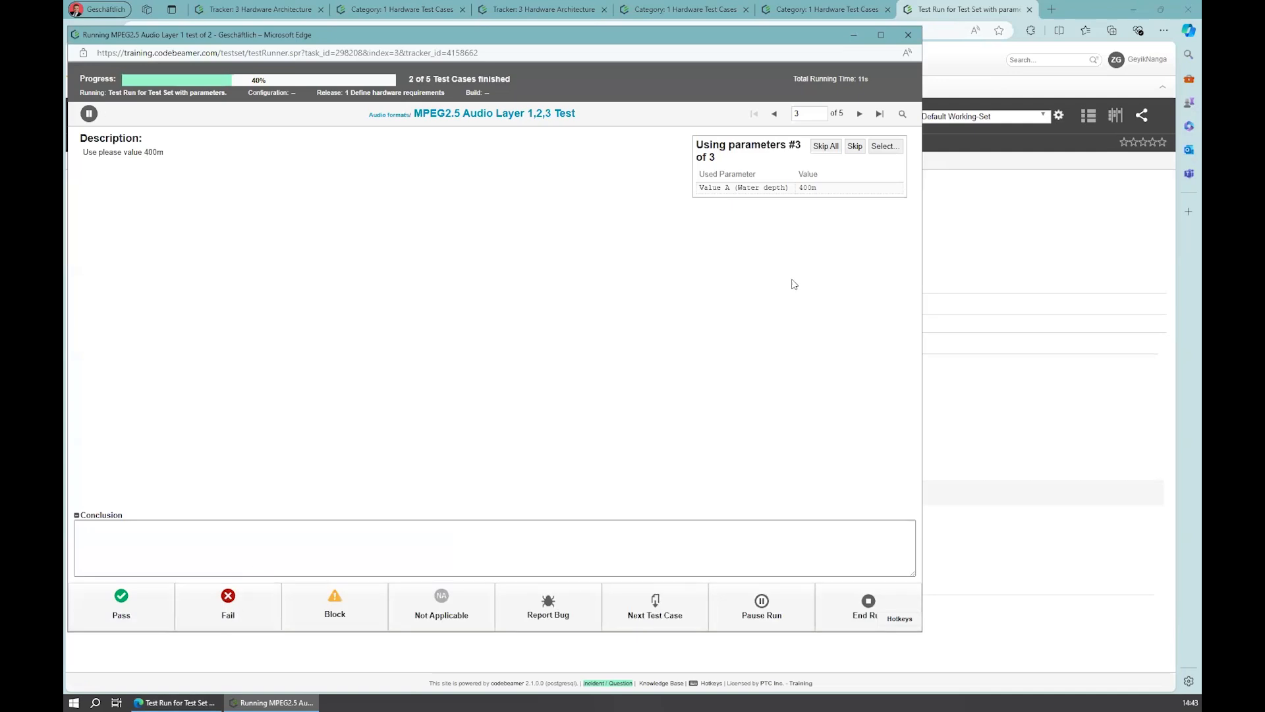
Fail the MPEG2.5 Audio Layer 1,2,3 Test for the 400m parameter with the conclusion "failed".
{"action": "left_click", "coordinate": [225, 606]}
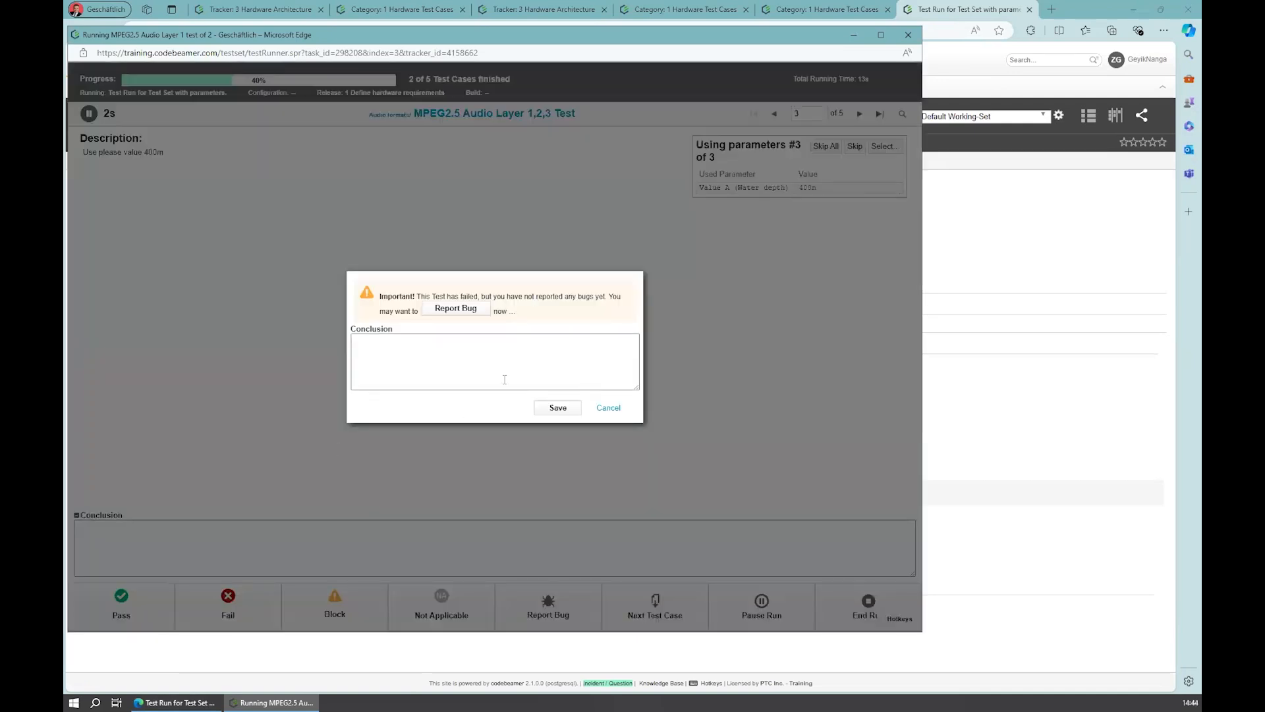
{"action": "left_click", "coordinate": [567, 386]}
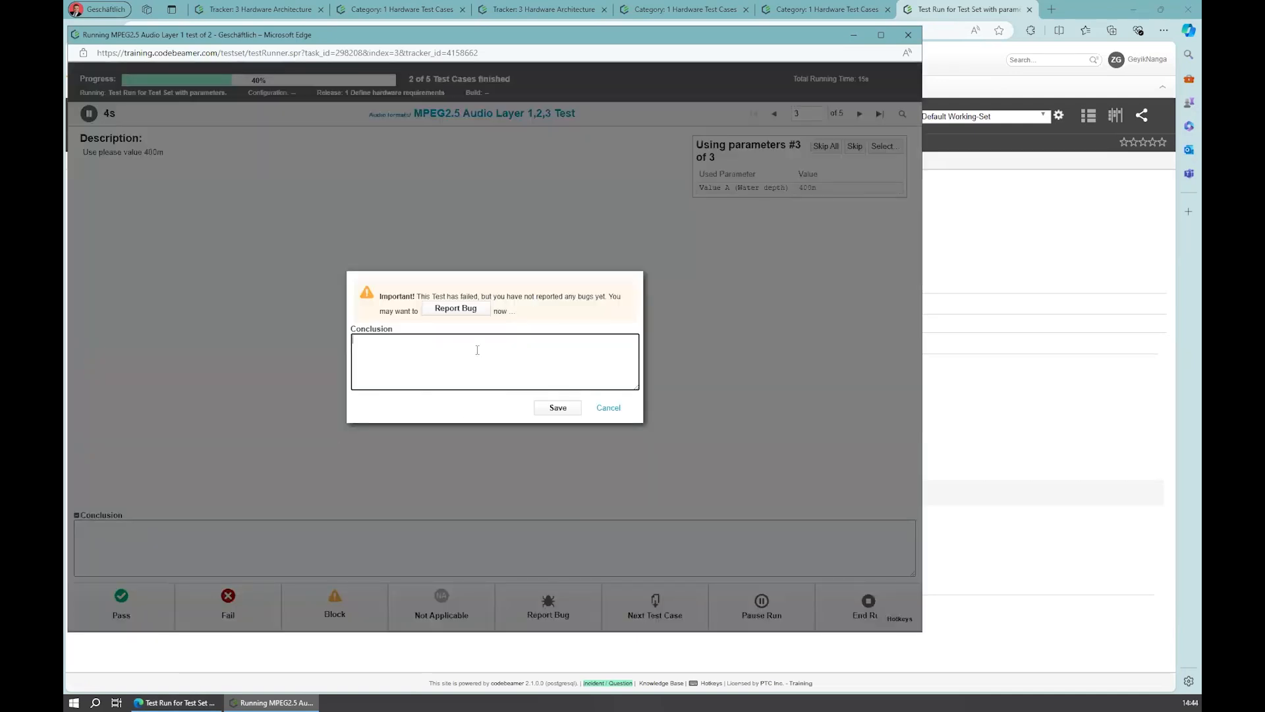
{"action": "type", "text": "failed"}
{"action": "left_click", "coordinate": [557, 407]}
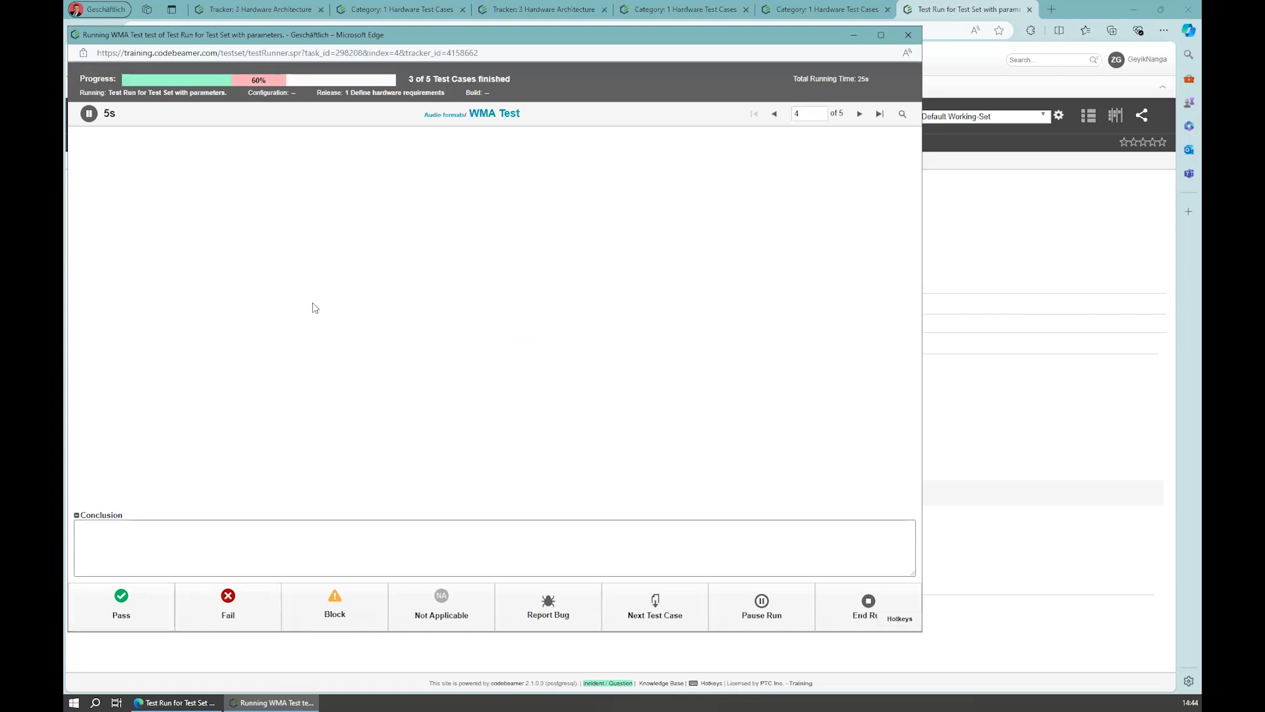
Pass the WMA Test and fail the WAV(32kbit) Test without a conclusion to finish the test run.
{"action": "left_click", "coordinate": [145, 601]}
{"action": "left_click", "coordinate": [251, 596]}
{"action": "left_click", "coordinate": [549, 409]}
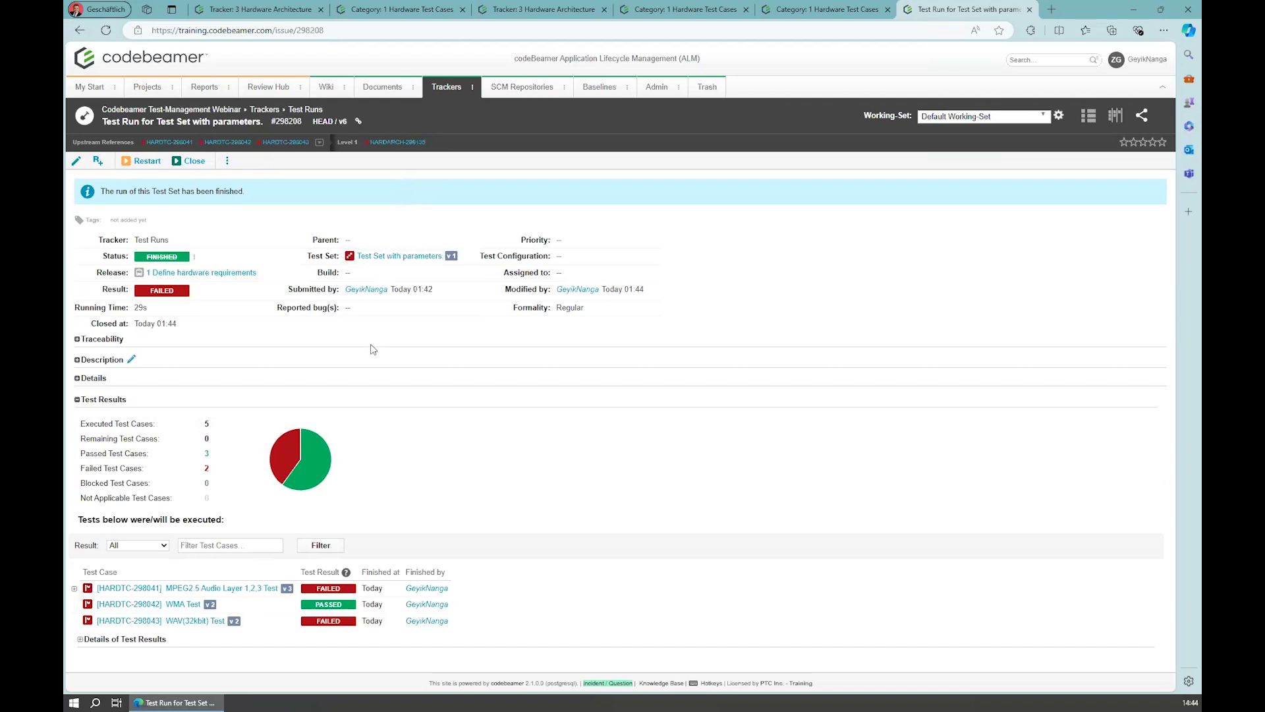
Open the Test Parameters folder inside the codeBeamer folder of the project's documents.
{"action": "left_click", "coordinate": [383, 86]}
{"action": "left_click", "coordinate": [80, 170]}
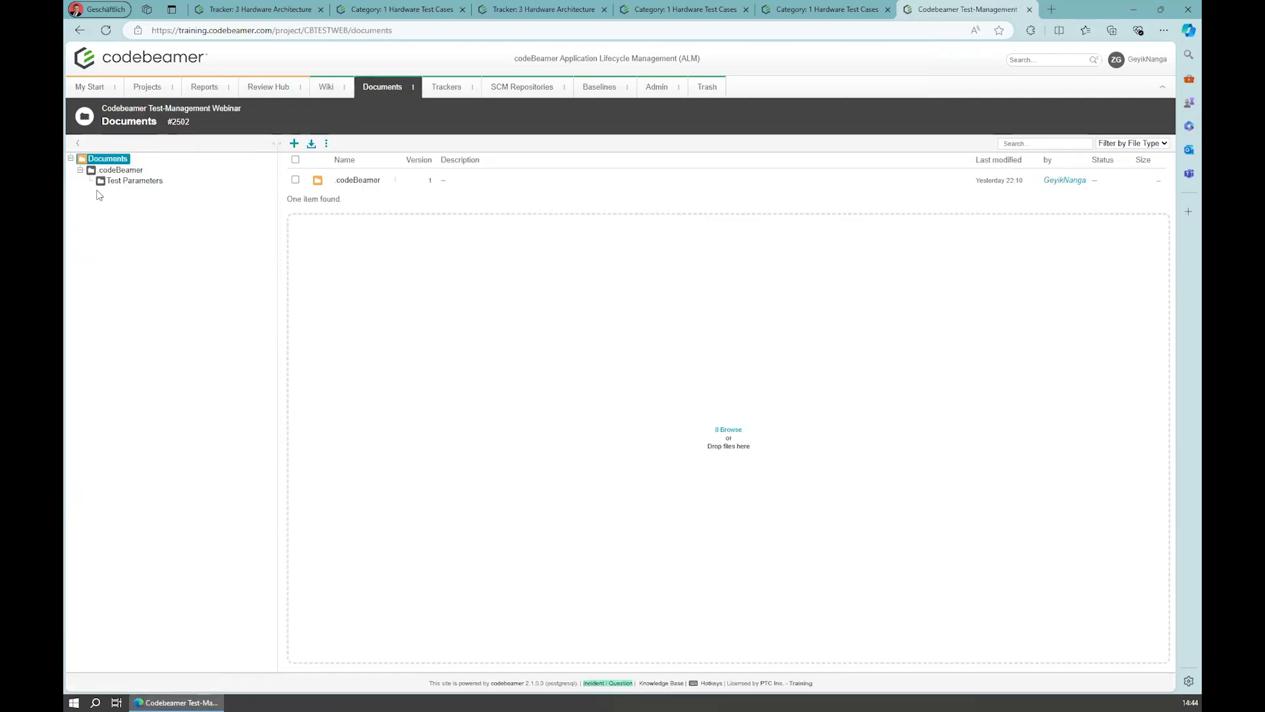
{"action": "left_click", "coordinate": [129, 185]}
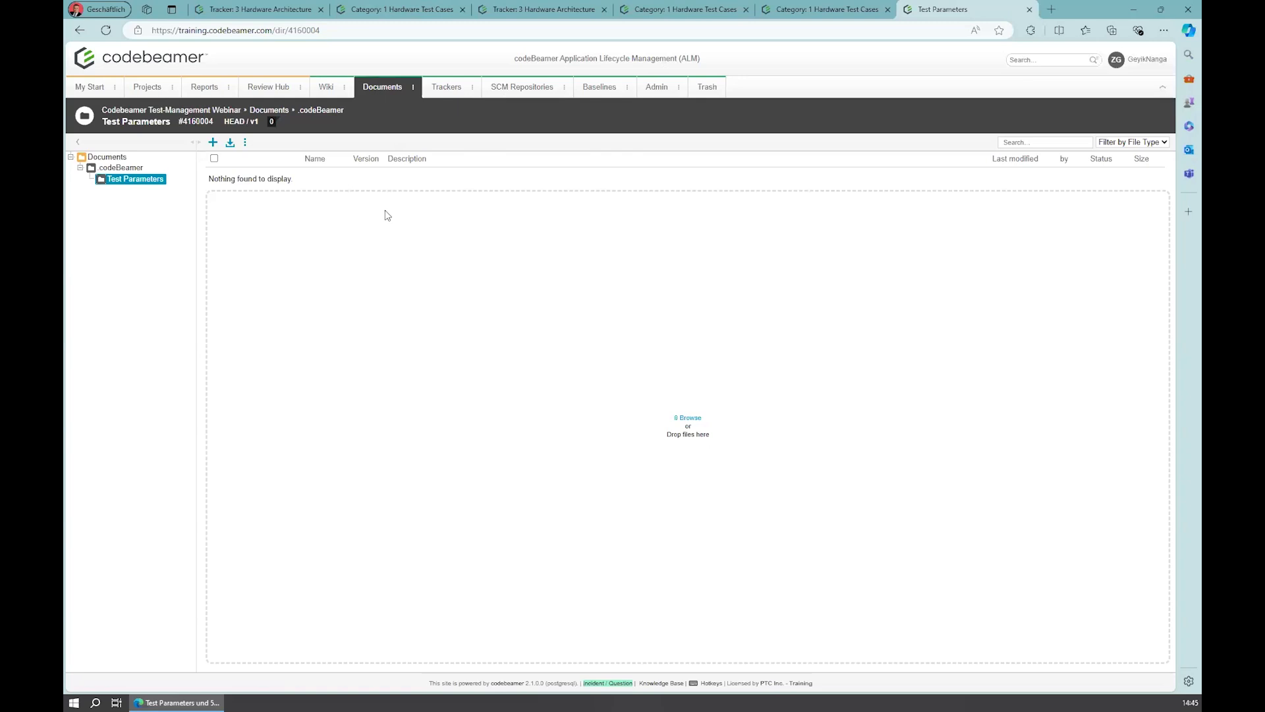
Open the test coverage view of the 3 Hardware Architecture tracker and generate its coverage statistics with the default filters.
{"action": "left_click", "coordinate": [443, 88]}
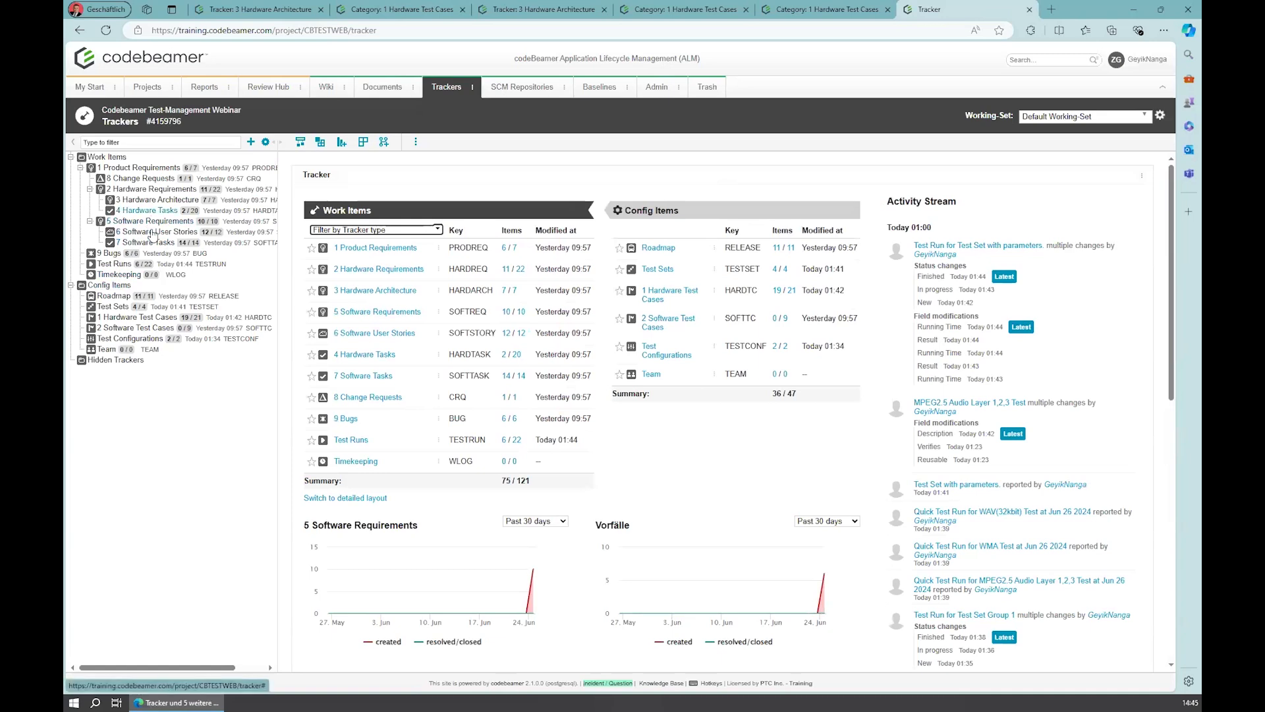
{"action": "left_click", "coordinate": [155, 200]}
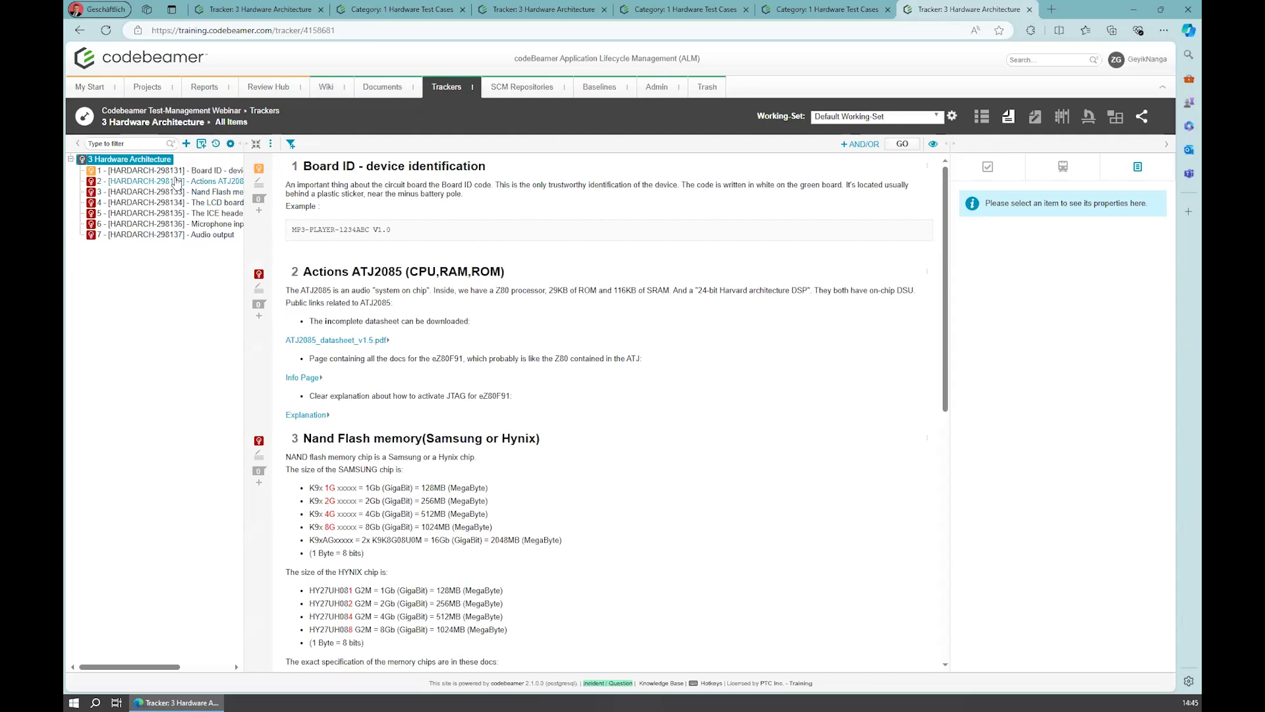
{"action": "left_click", "coordinate": [1089, 124]}
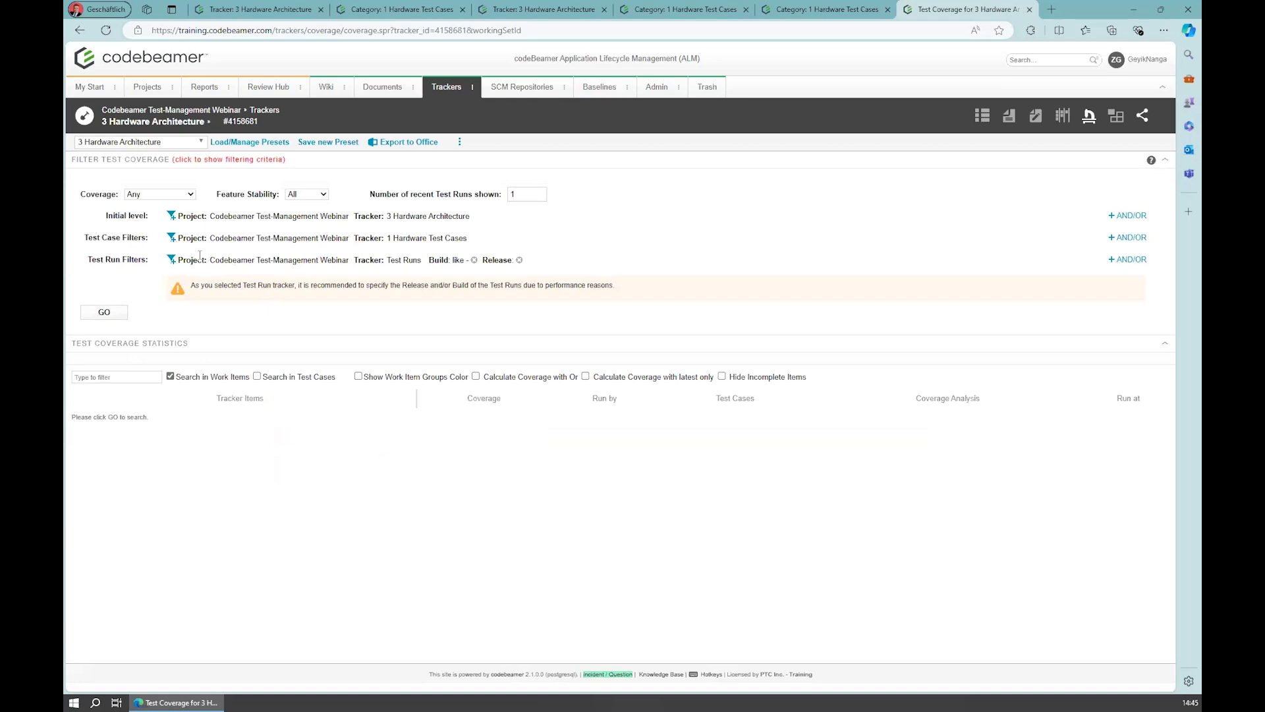
{"action": "left_click", "coordinate": [116, 316]}
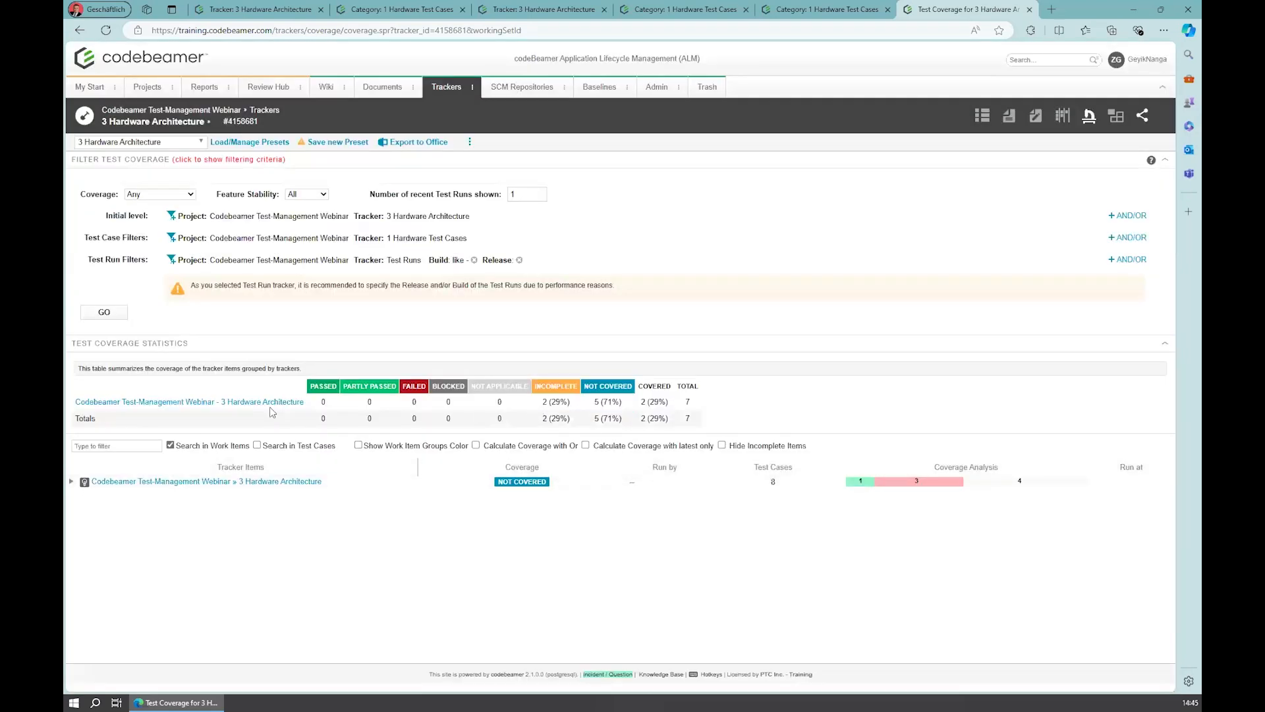
{"action": "left_click", "coordinate": [218, 402]}
{"action": "key", "text": "alt+Left"}
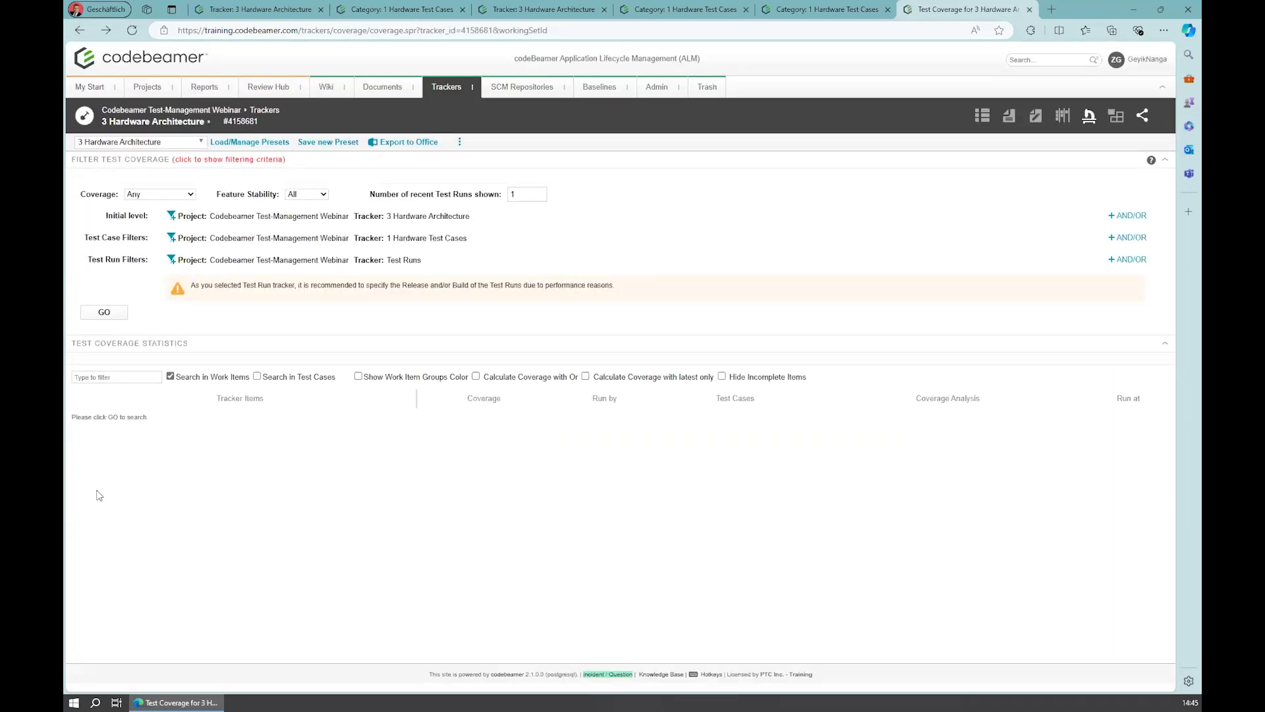
{"action": "left_click", "coordinate": [104, 312]}
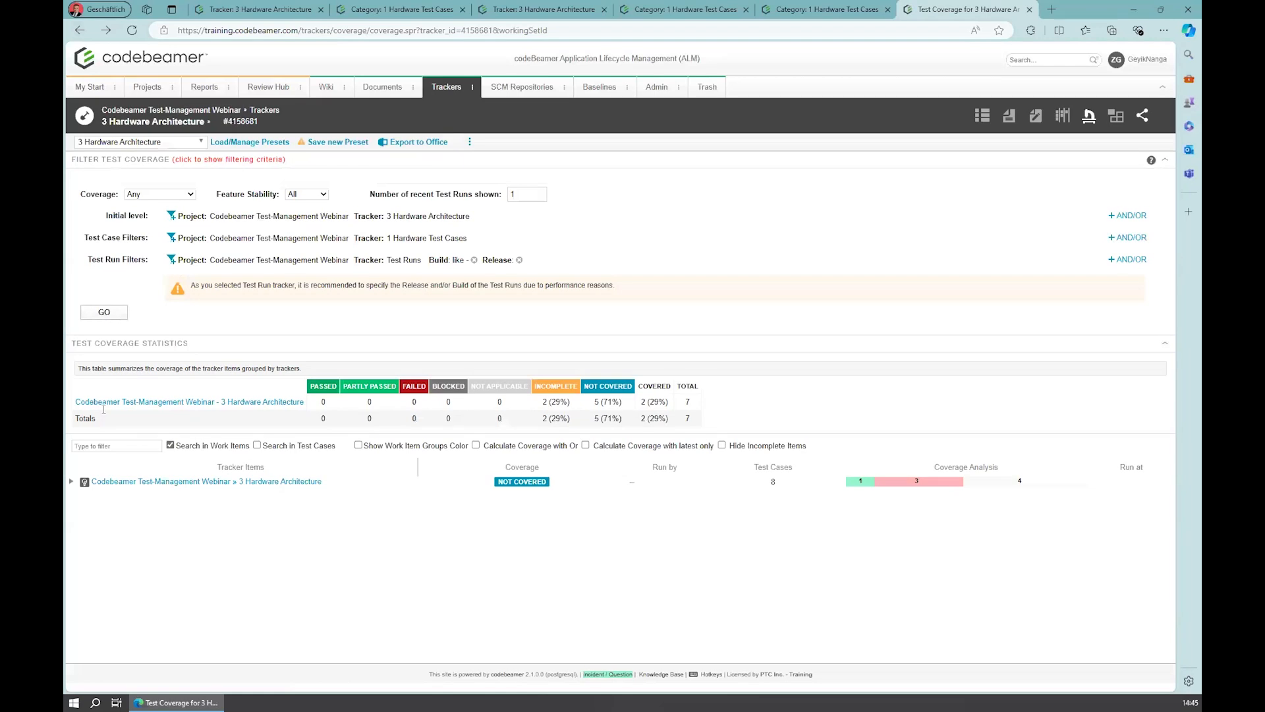
Expand 3 Hardware Architecture and The ICE header in the coverage tree and review the linked test cases and runs.
{"action": "left_click", "coordinate": [71, 482]}
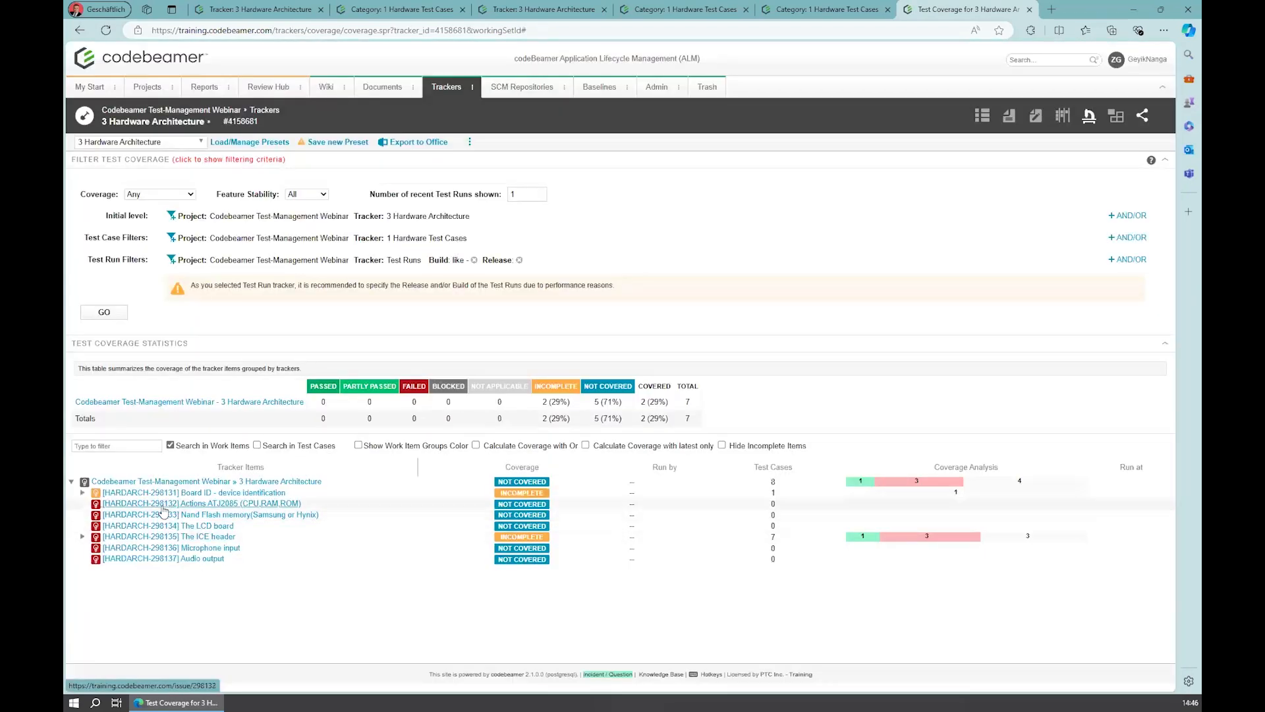
{"action": "left_click", "coordinate": [83, 537]}
{"action": "scroll", "coordinate": [198, 560], "scroll_direction": "down", "scroll_amount": 1}
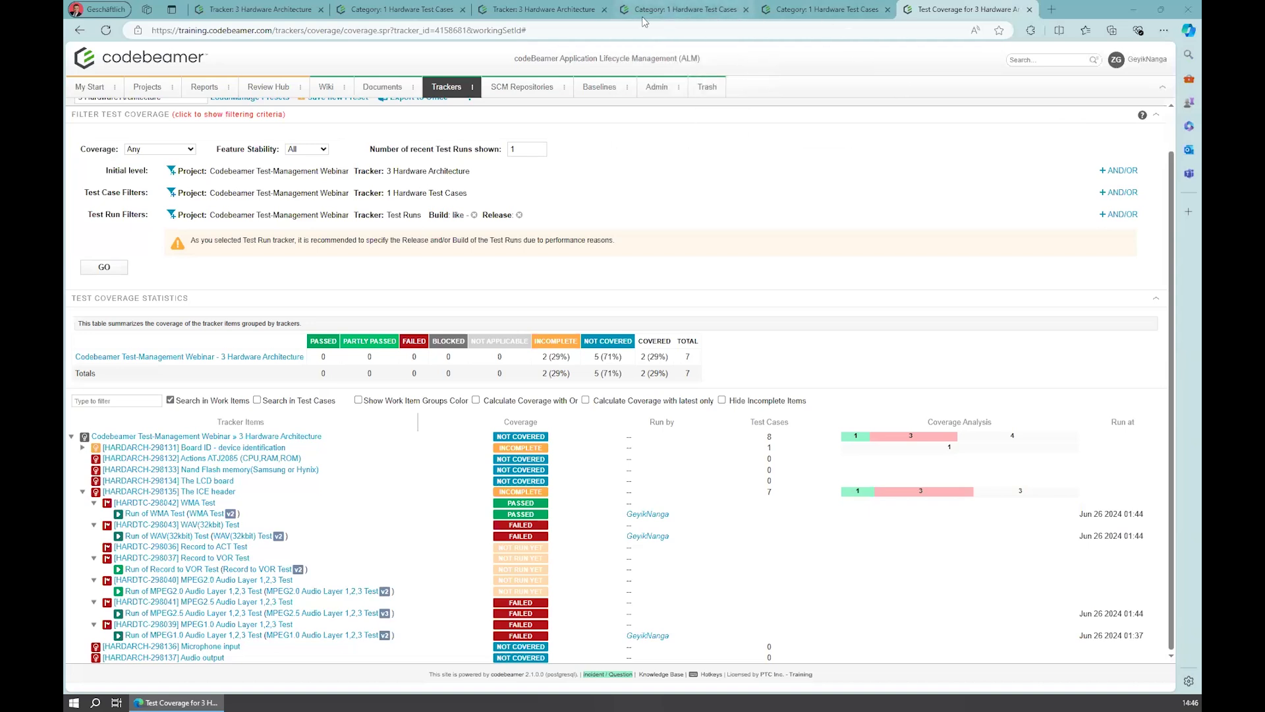
Switch to the other browser page showing the 3 Hardware Architecture tracker and open the project's Test Sets tracker there.
{"action": "left_click", "coordinate": [585, 10]}
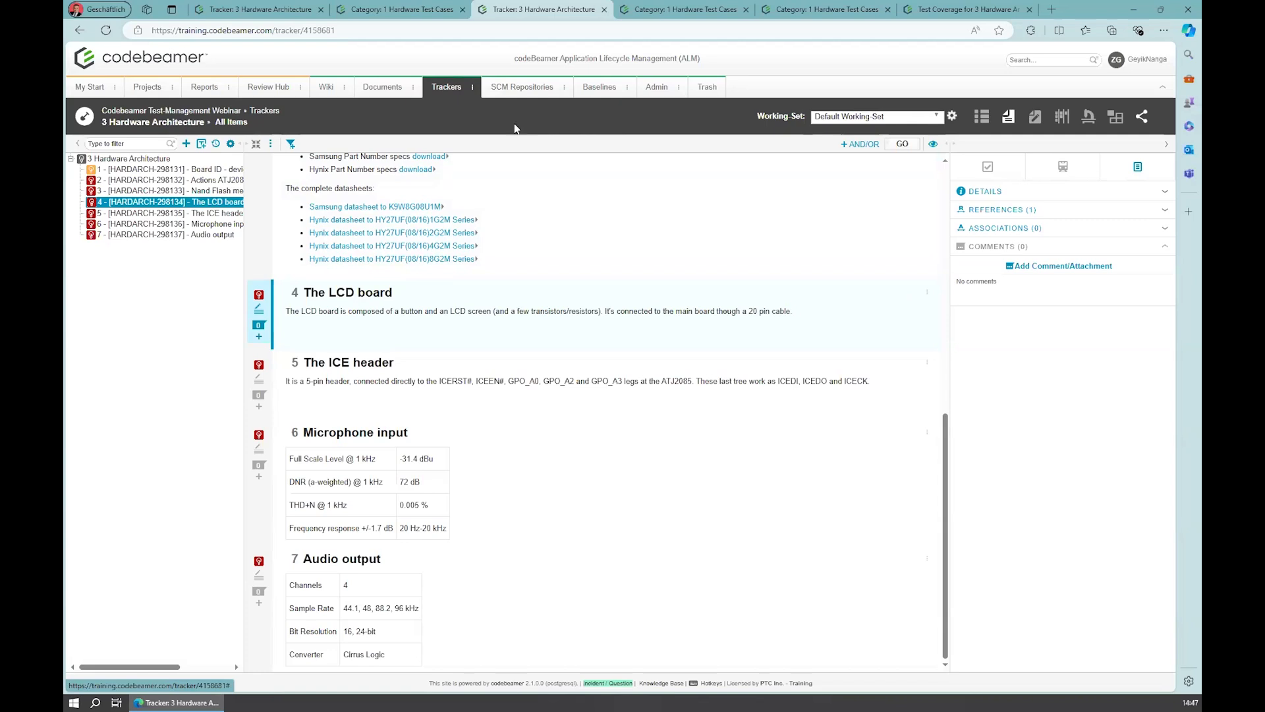
{"action": "left_click", "coordinate": [436, 95]}
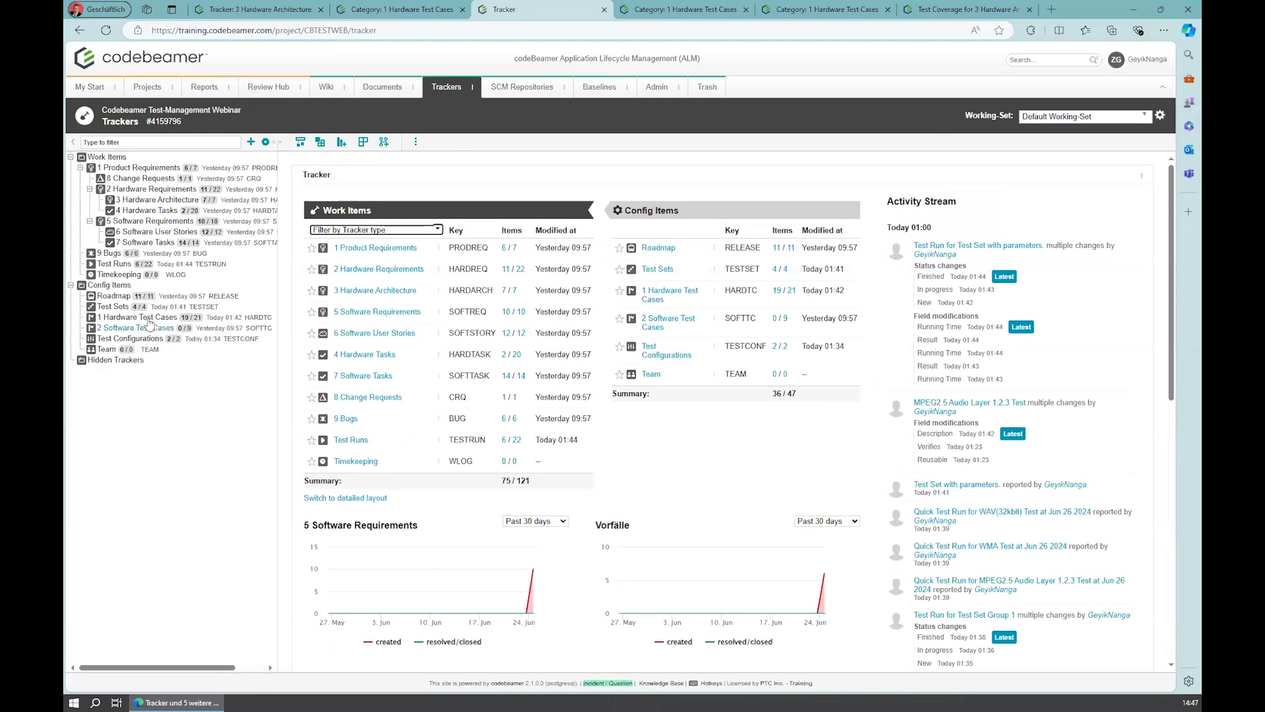
{"action": "left_click", "coordinate": [113, 306]}
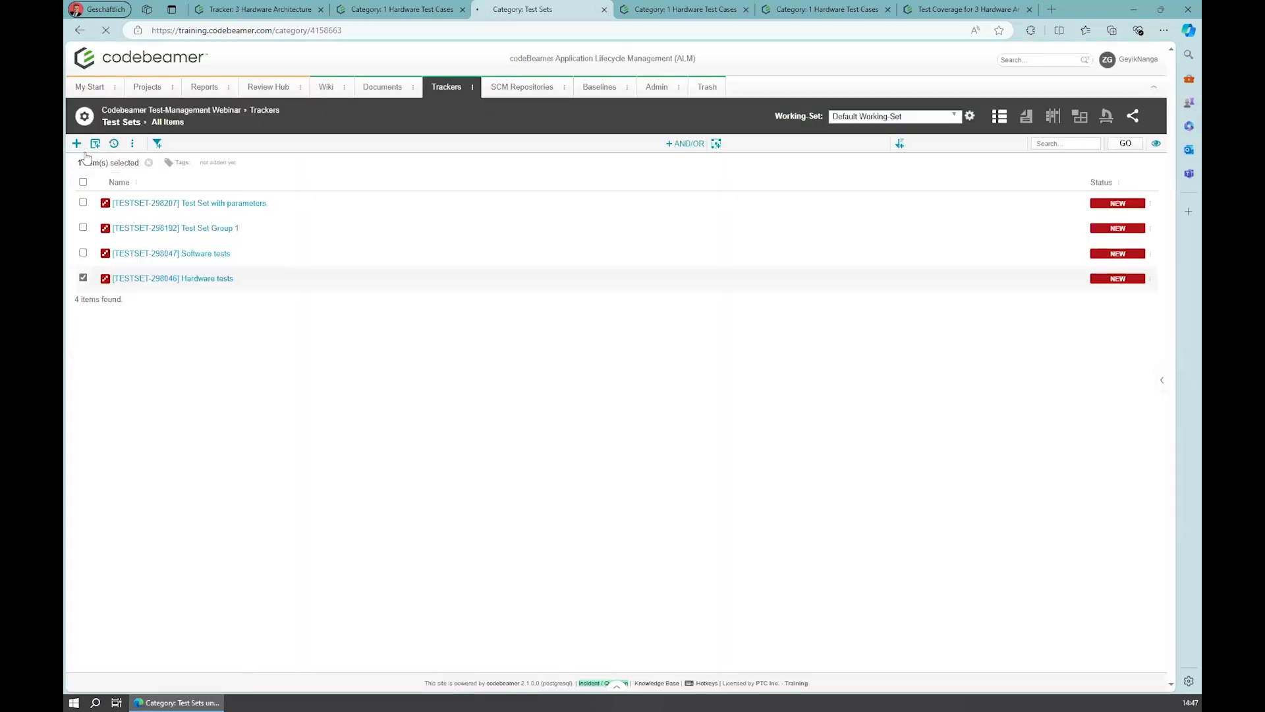
Start a new test set and name it "test set with reuseable contents".
{"action": "left_click", "coordinate": [99, 161]}
{"action": "left_click", "coordinate": [243, 228]}
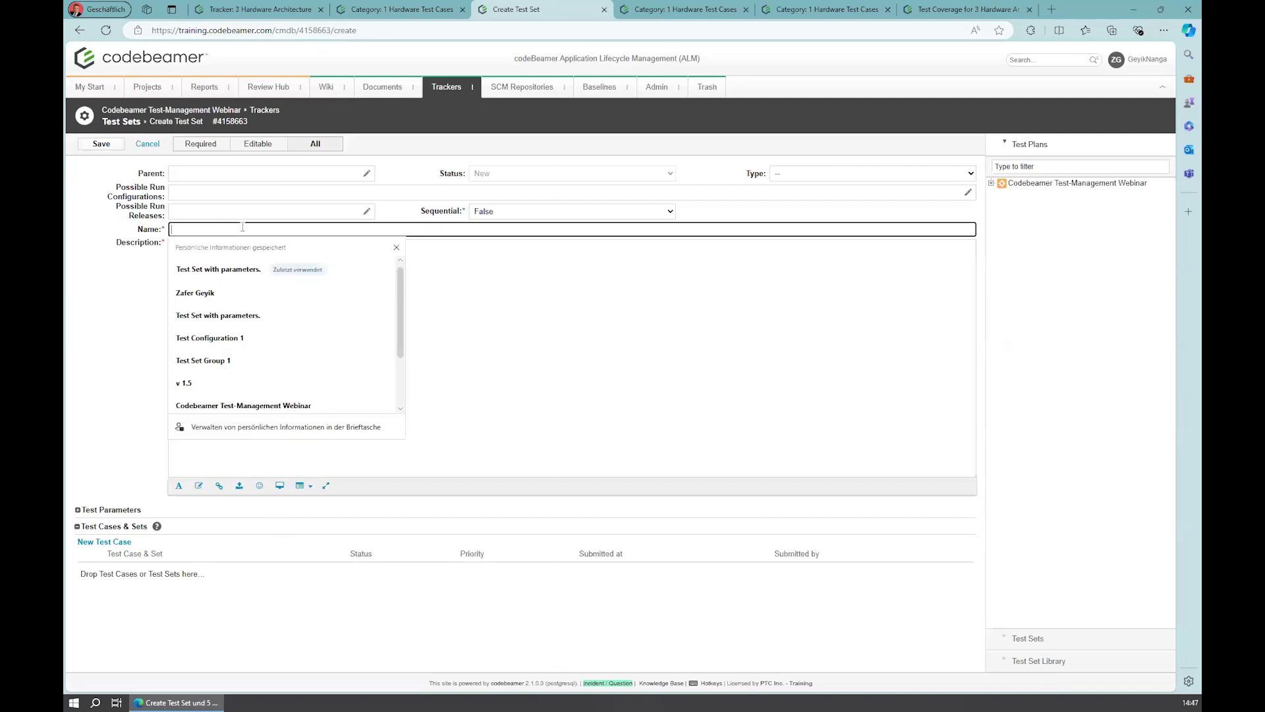
{"action": "type", "text": "test set"}
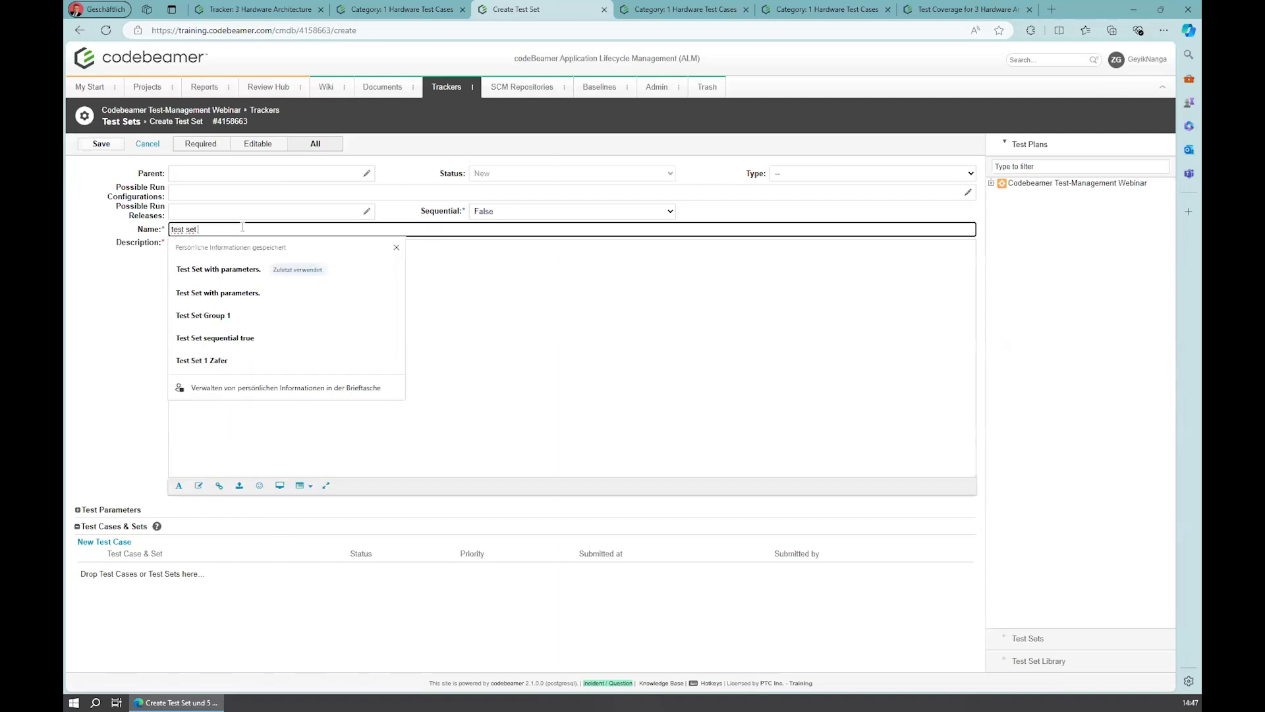
{"action": "type", "text": " with reuse"}
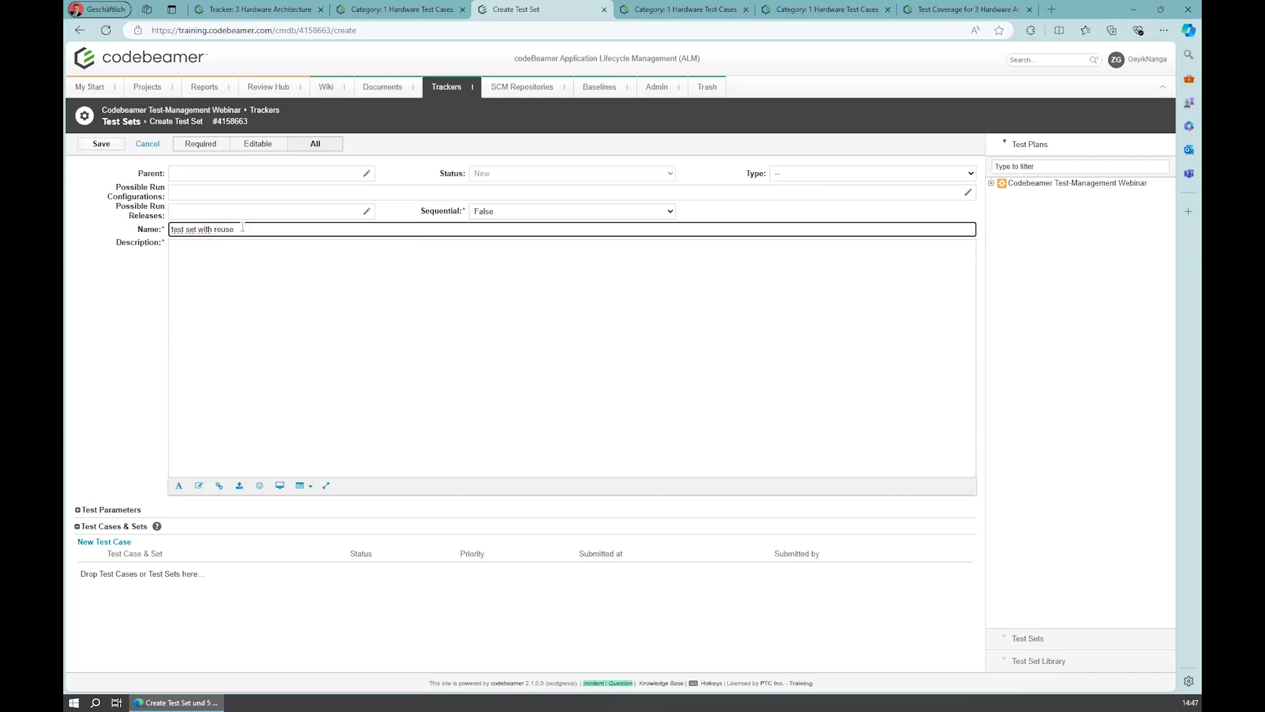
{"action": "type", "text": "able contents"}
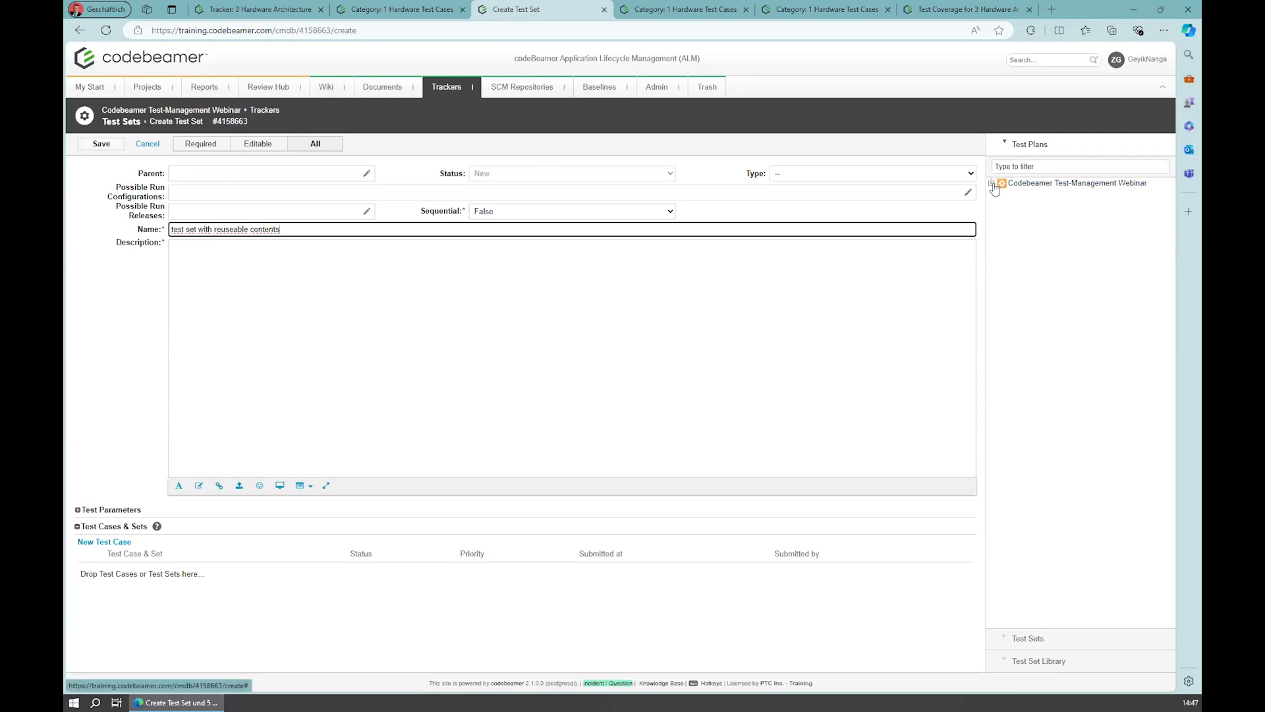
Add the existing "Software tests" test set to the new test set's Test Cases & Sets.
{"action": "left_click", "coordinate": [1005, 639]}
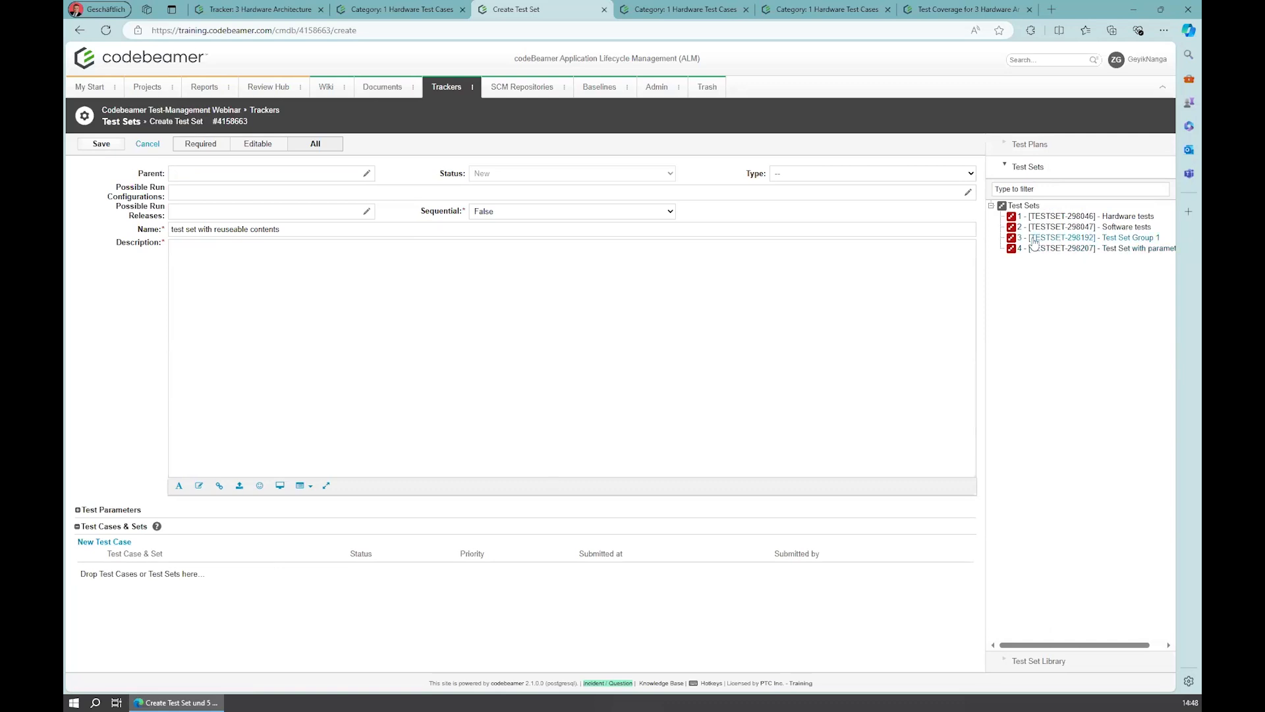
{"action": "left_click_drag", "start_coordinate": [1035, 227], "coordinate": [130, 577]}
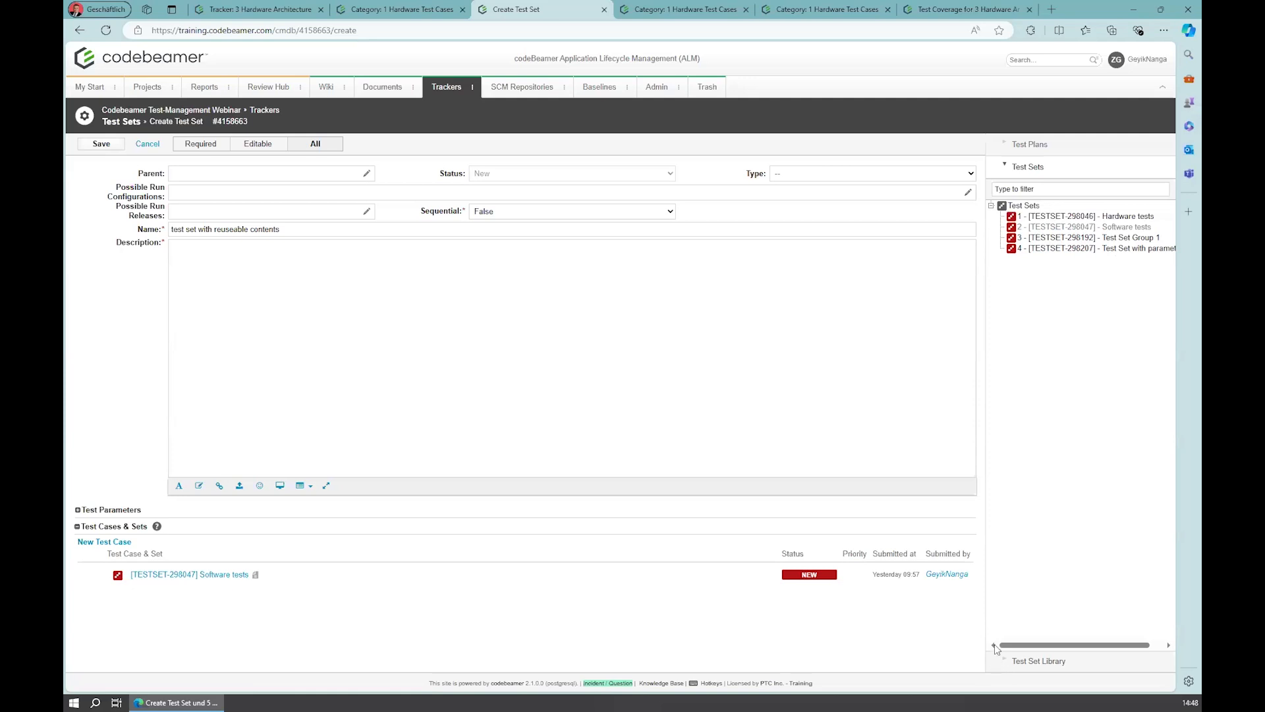
Browse the Test Set Library down to the webinar project's test sets, then collapse the project tree.
{"action": "left_click", "coordinate": [1006, 662]}
{"action": "left_click", "coordinate": [991, 228]}
{"action": "left_click", "coordinate": [1000, 239]}
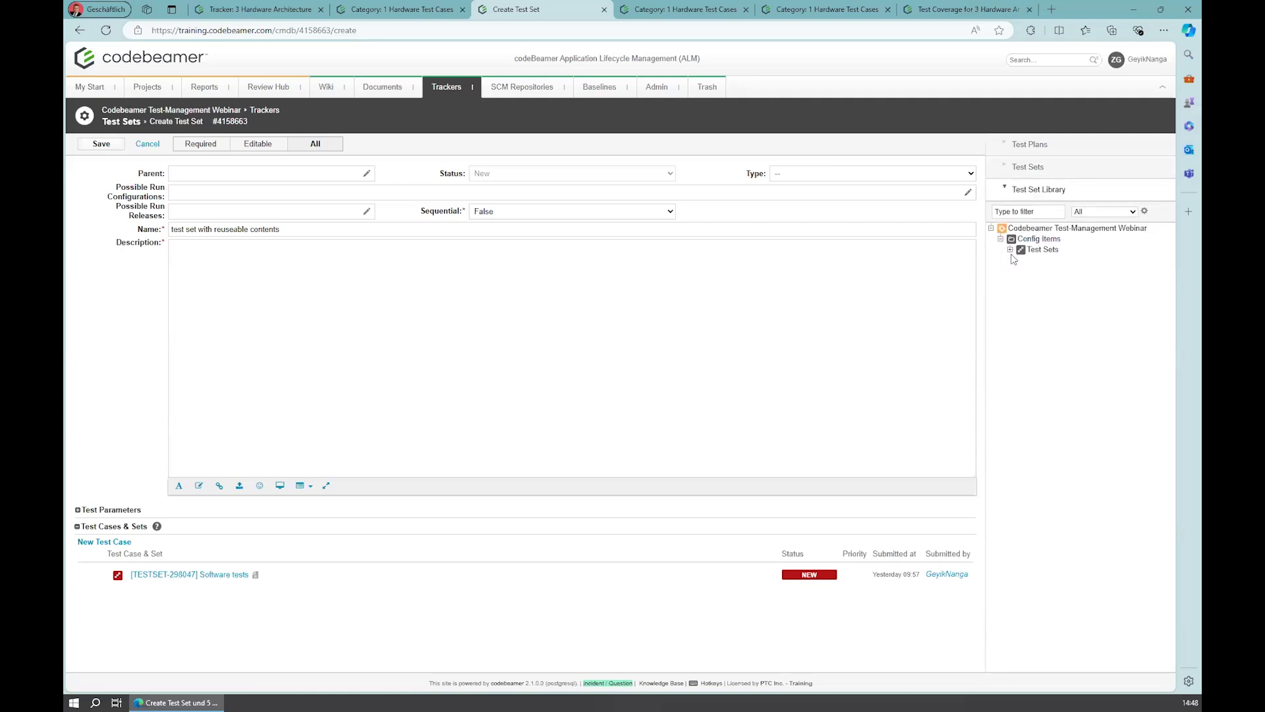
{"action": "left_click", "coordinate": [1009, 249]}
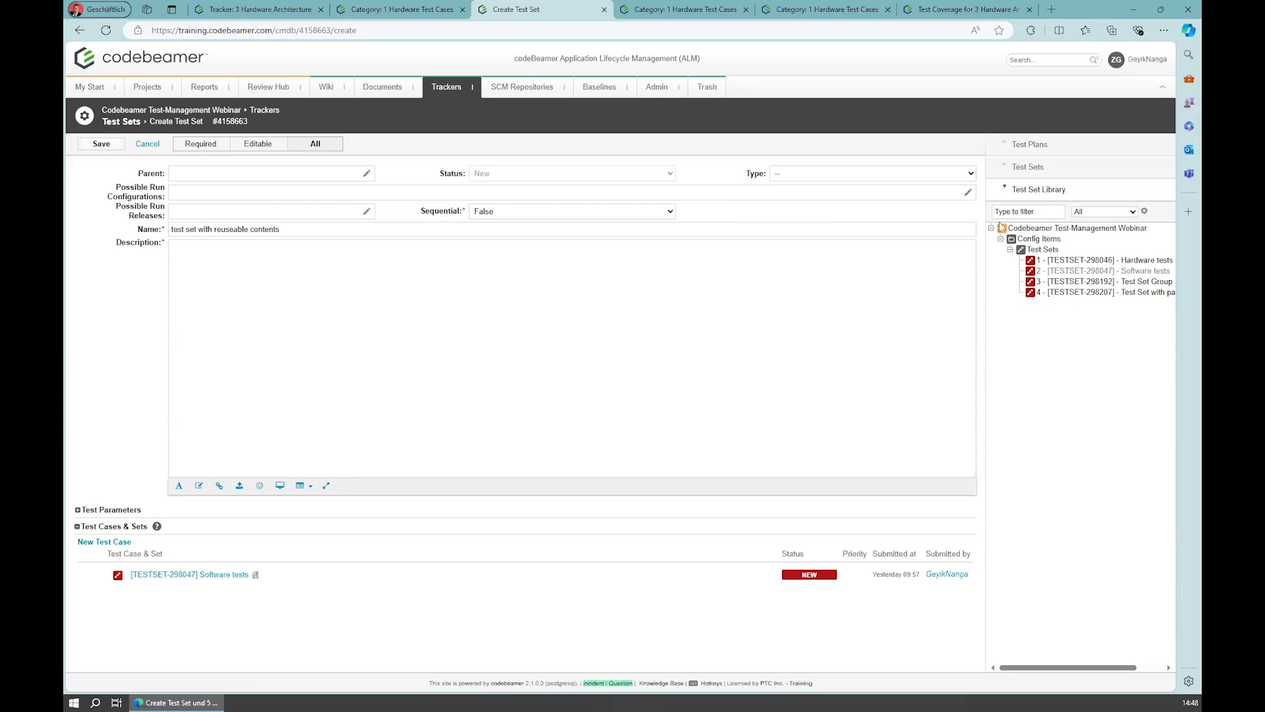
{"action": "left_click", "coordinate": [990, 228]}
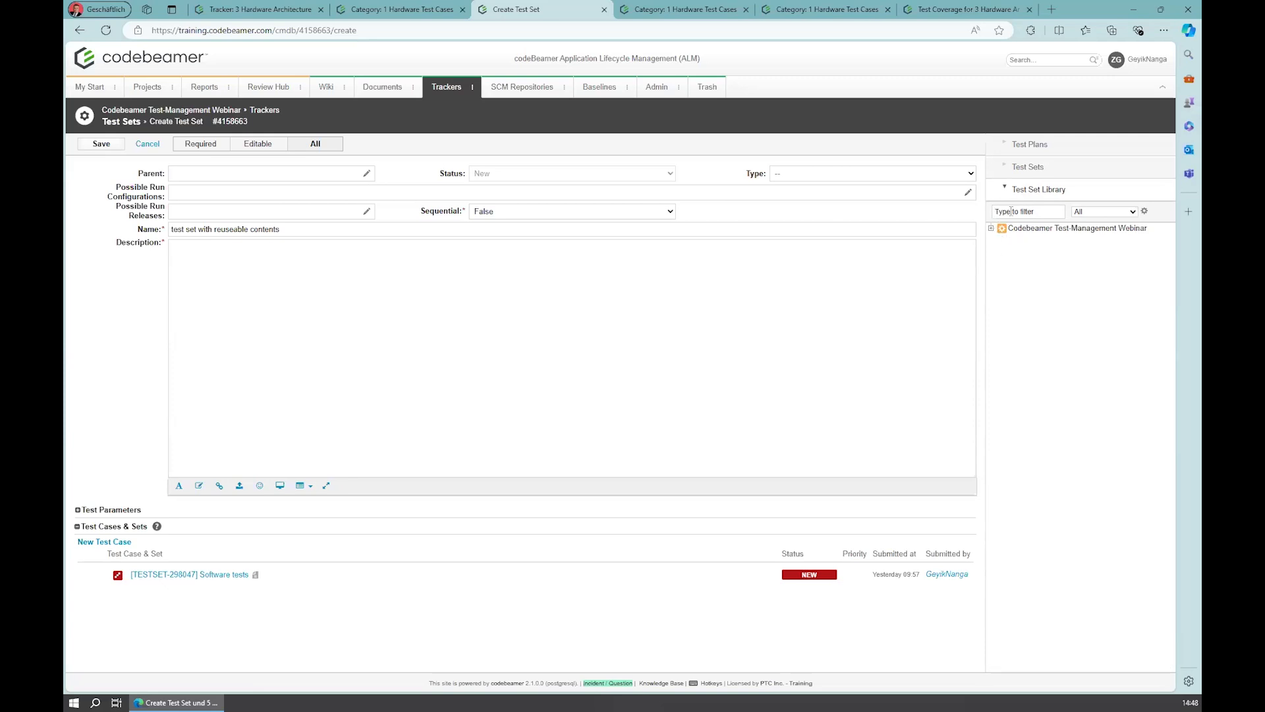